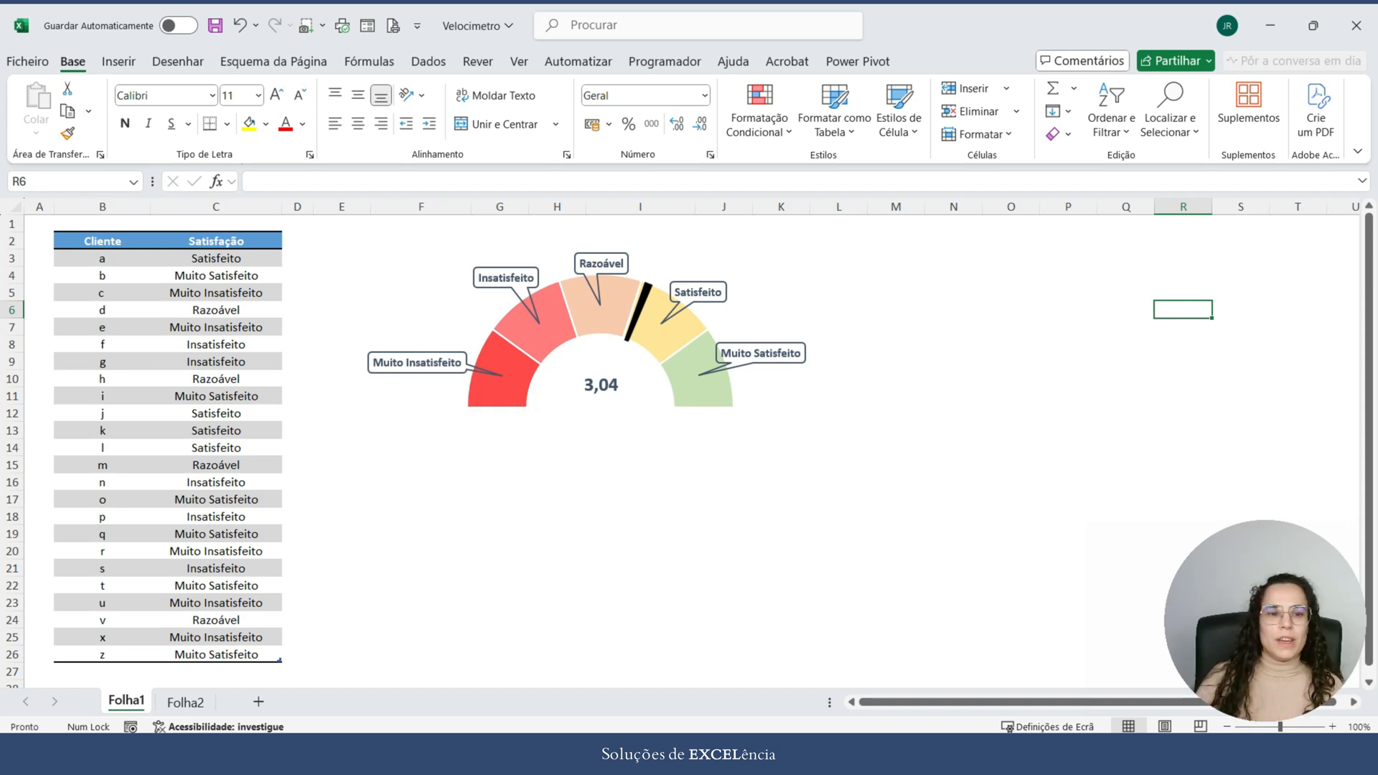
Step: Fill C3:C10 of the Satisfação column with Satisfeito, and C3:C15 with Muito Satisfeito
{"action": "left_click", "coordinate": [216, 258]}
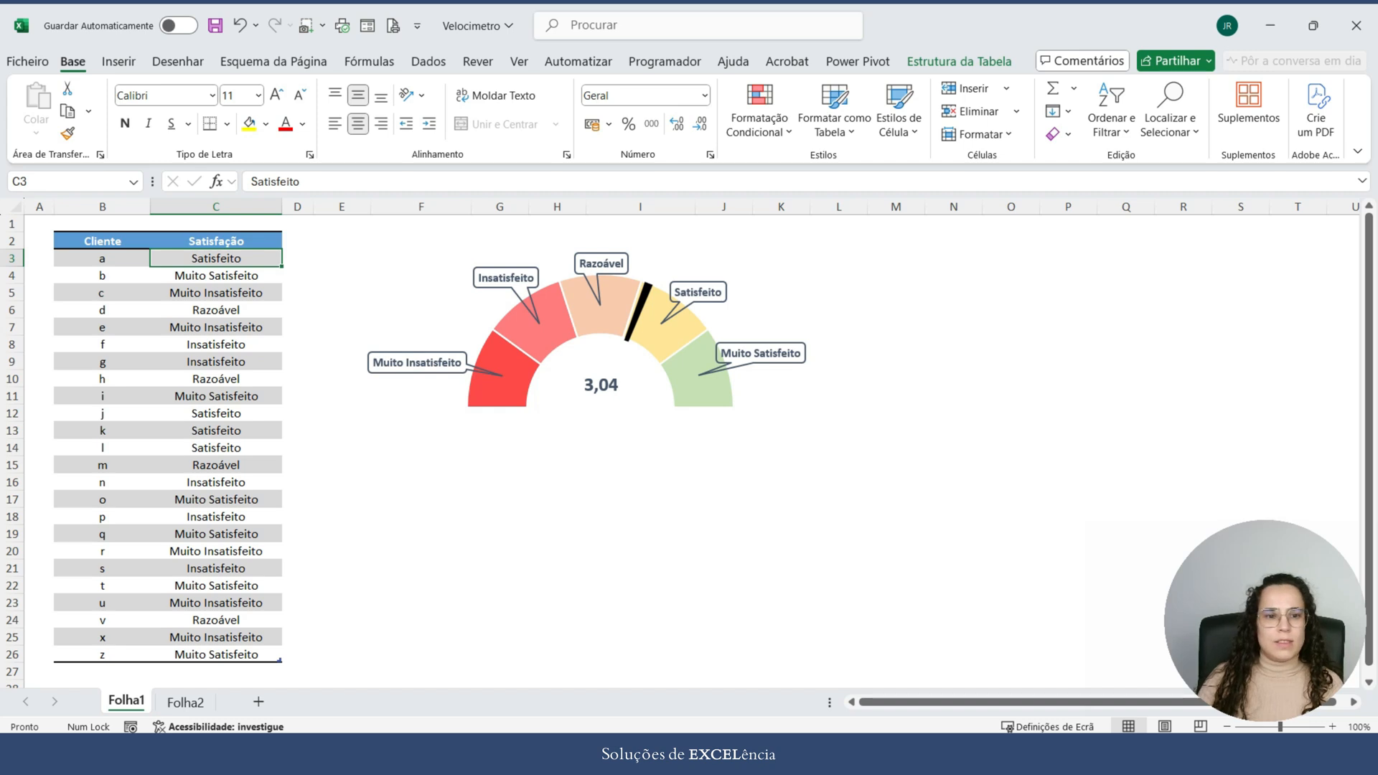
{"action": "left_click_drag", "start_coordinate": [282, 266], "coordinate": [284, 382]}
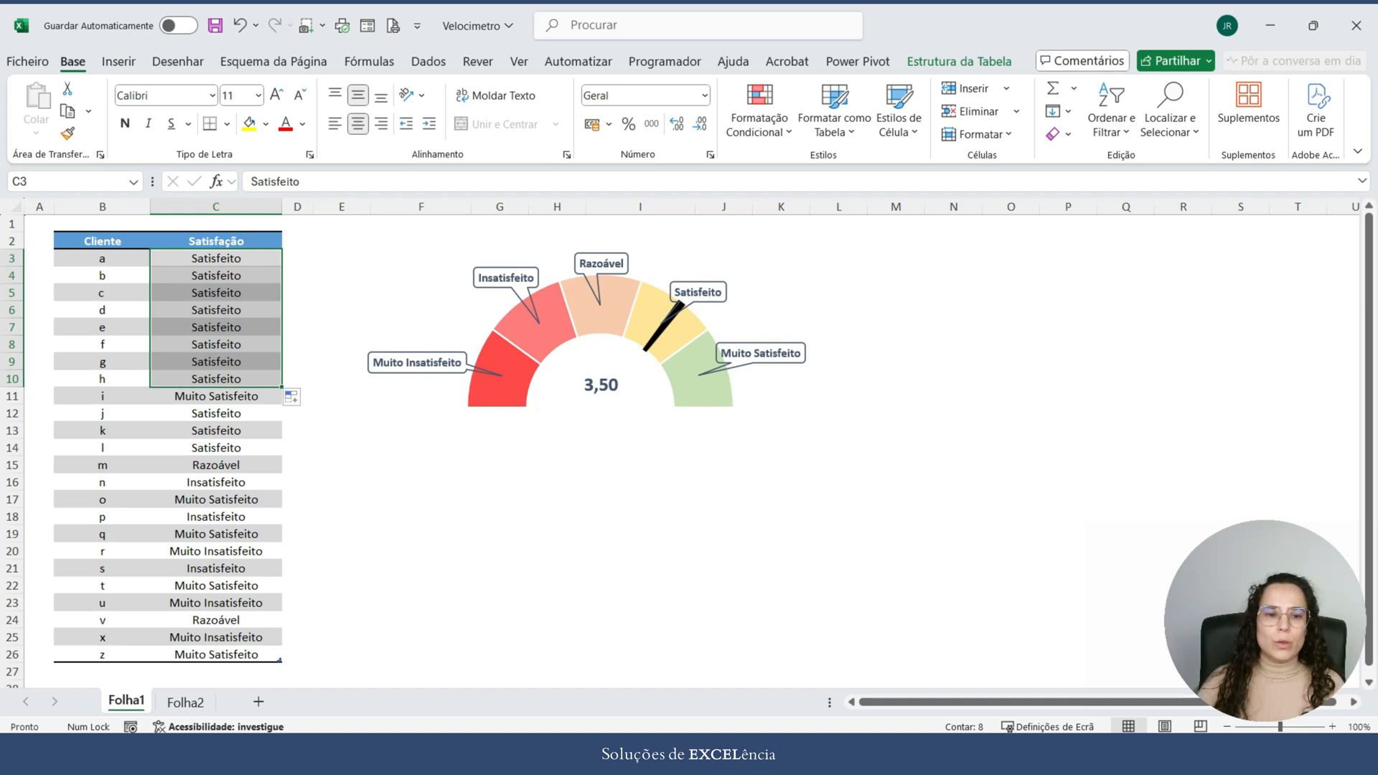
{"action": "left_click", "coordinate": [216, 397]}
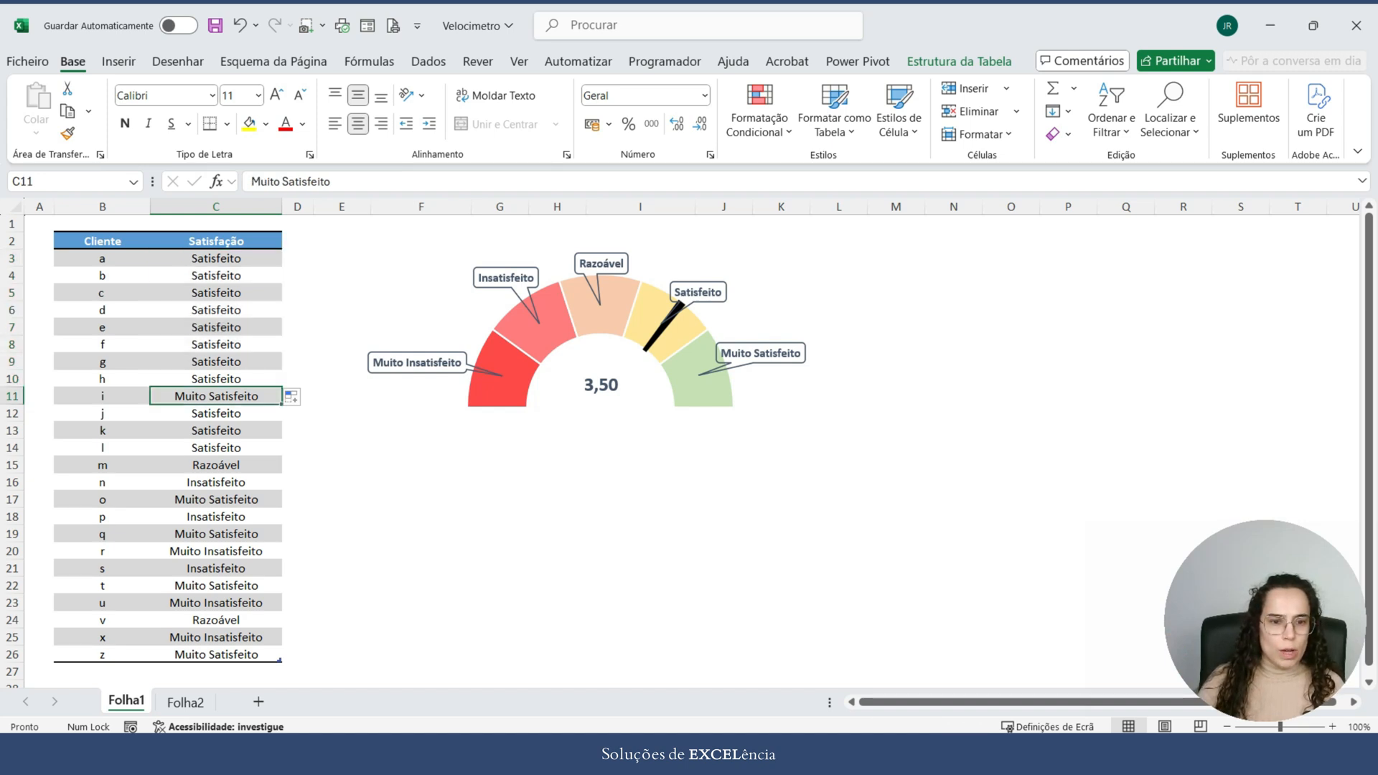
{"action": "left_click_drag", "start_coordinate": [282, 404], "coordinate": [284, 253]}
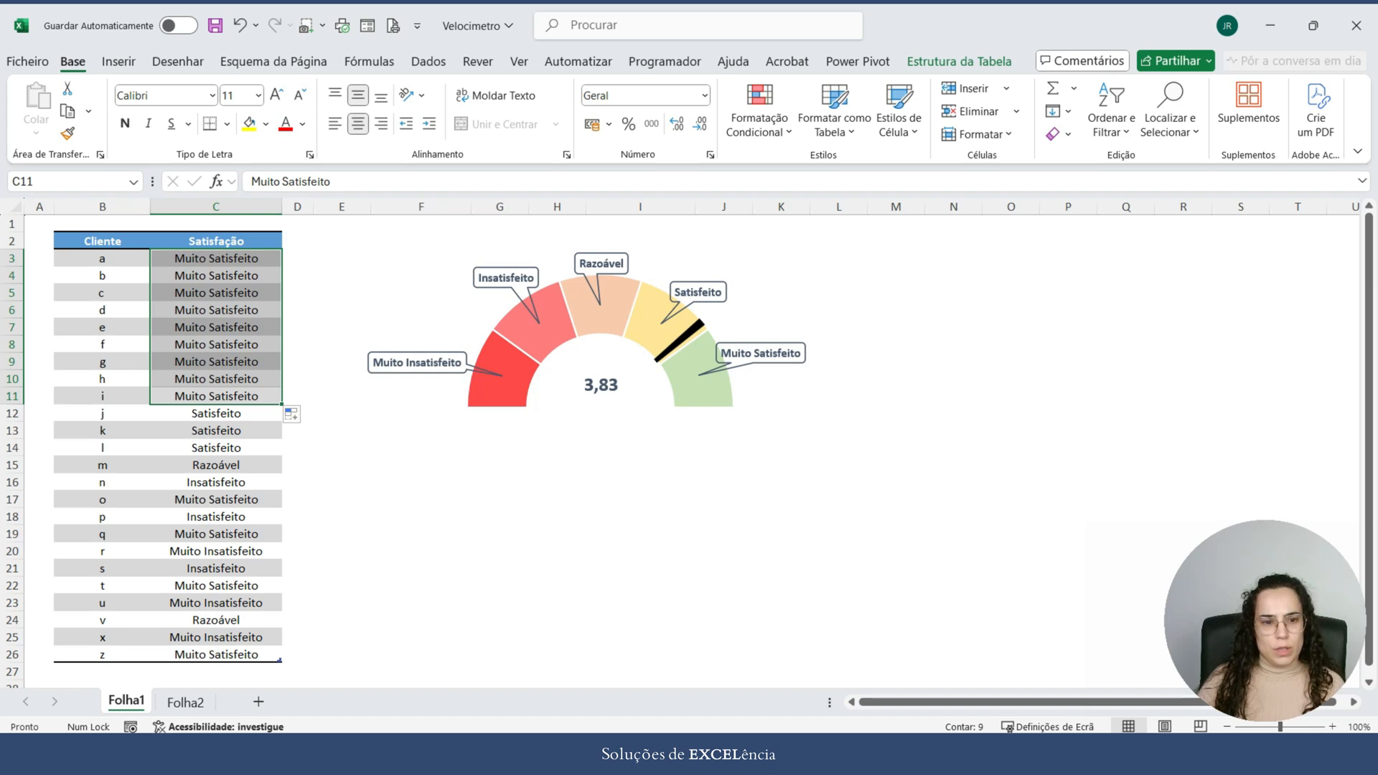
{"action": "left_click_drag", "start_coordinate": [282, 404], "coordinate": [284, 473]}
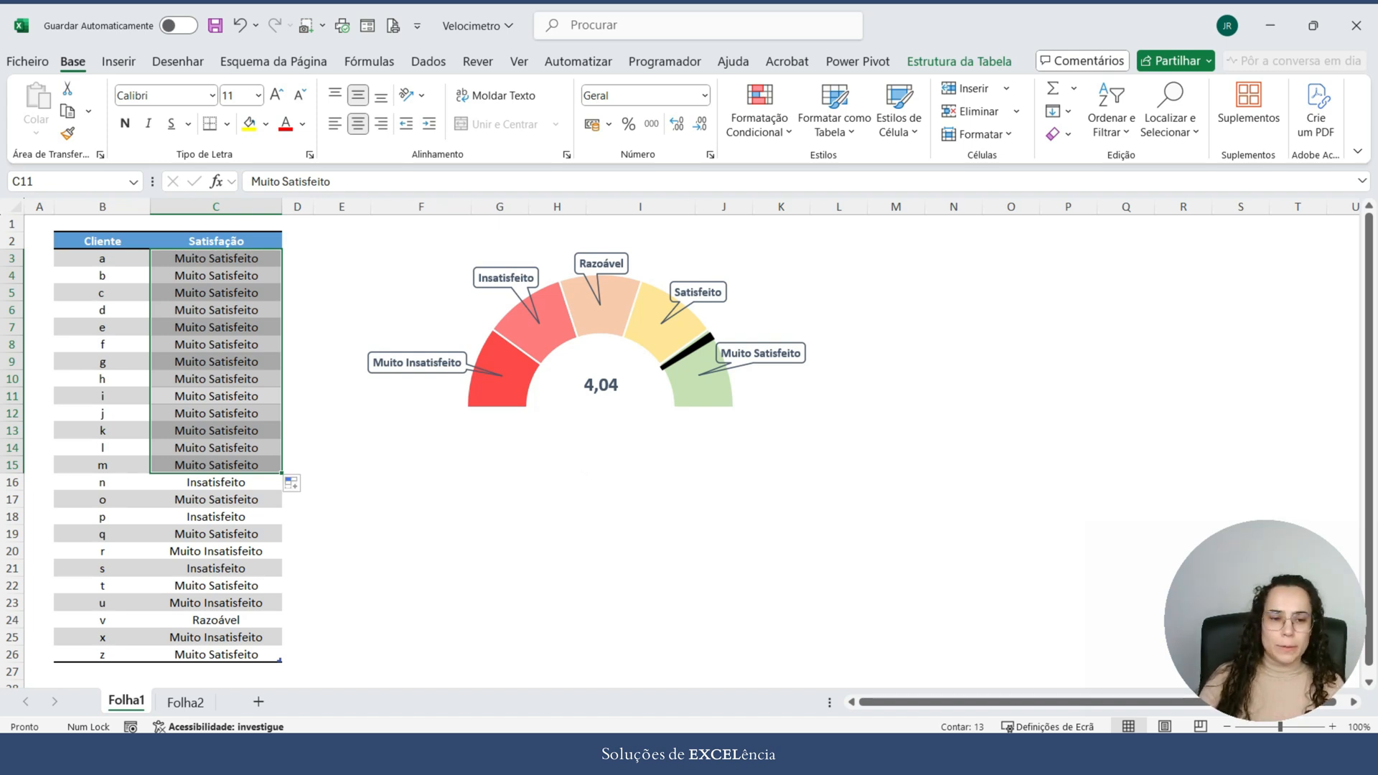
Step: Fill the Satisfação column from C16 up to C3 with Insatisfeito and deselect the range
{"action": "left_click", "coordinate": [248, 483]}
{"action": "left_click_drag", "start_coordinate": [281, 491], "coordinate": [281, 251]}
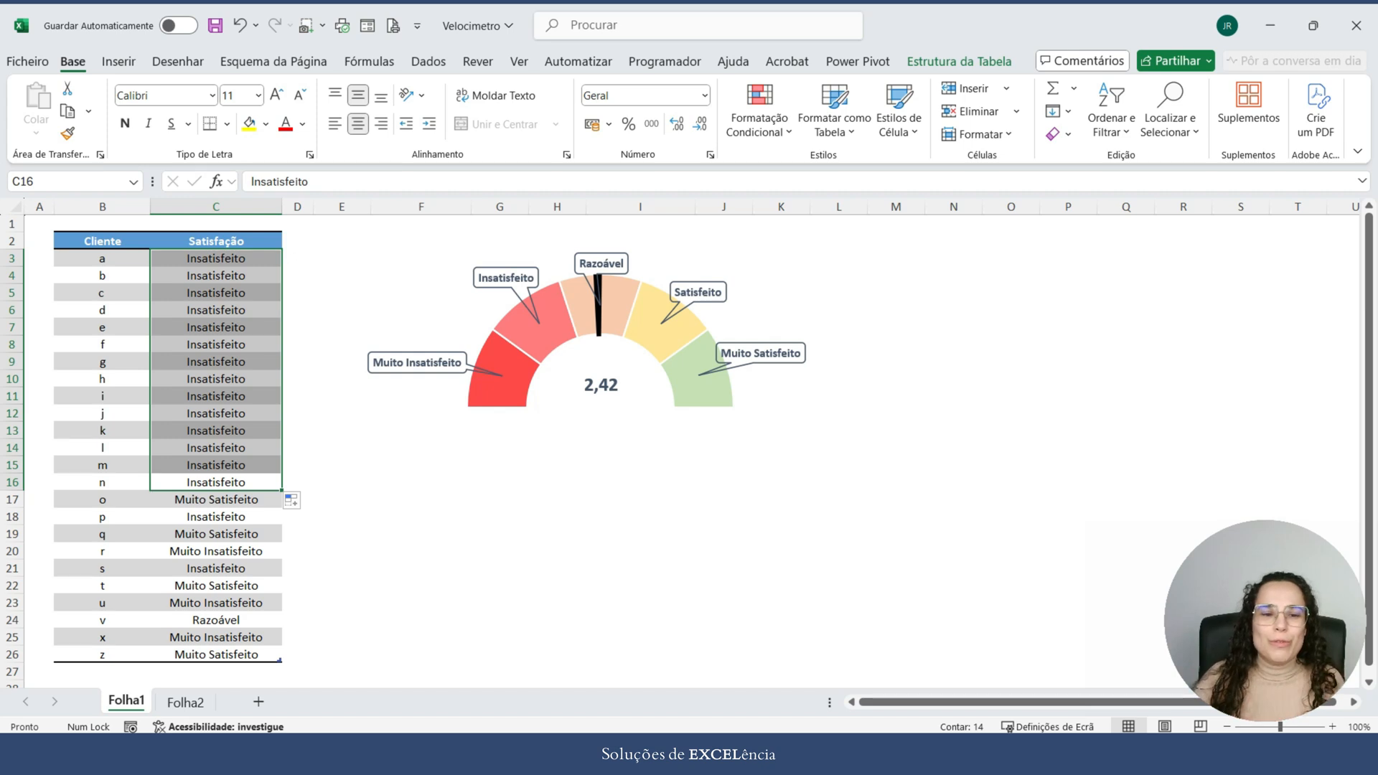
{"action": "left_click", "coordinate": [600, 425]}
{"action": "left_click", "coordinate": [1068, 448]}
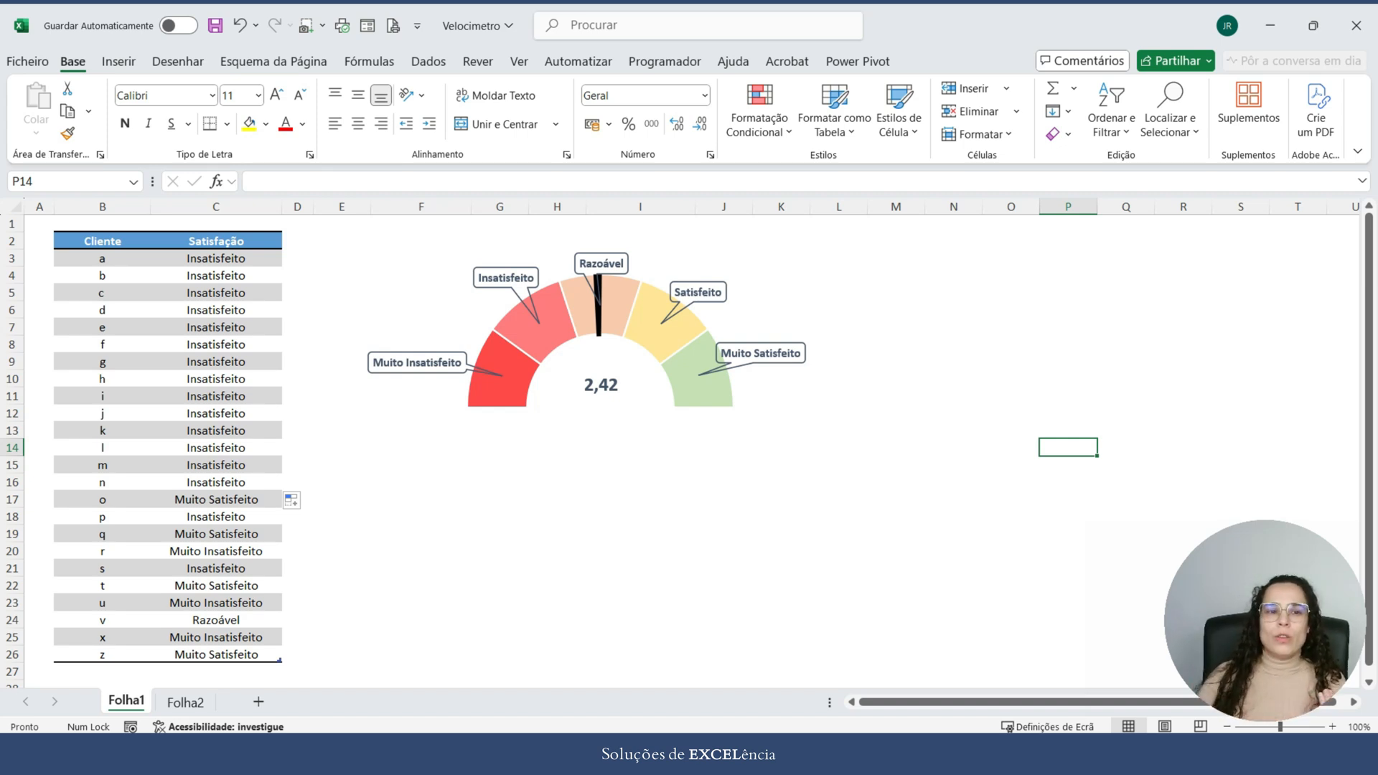
Step: Browse the available column, hierarchy, waterfall, line and statistical chart types for a gauge chart option
{"action": "left_click", "coordinate": [118, 61]}
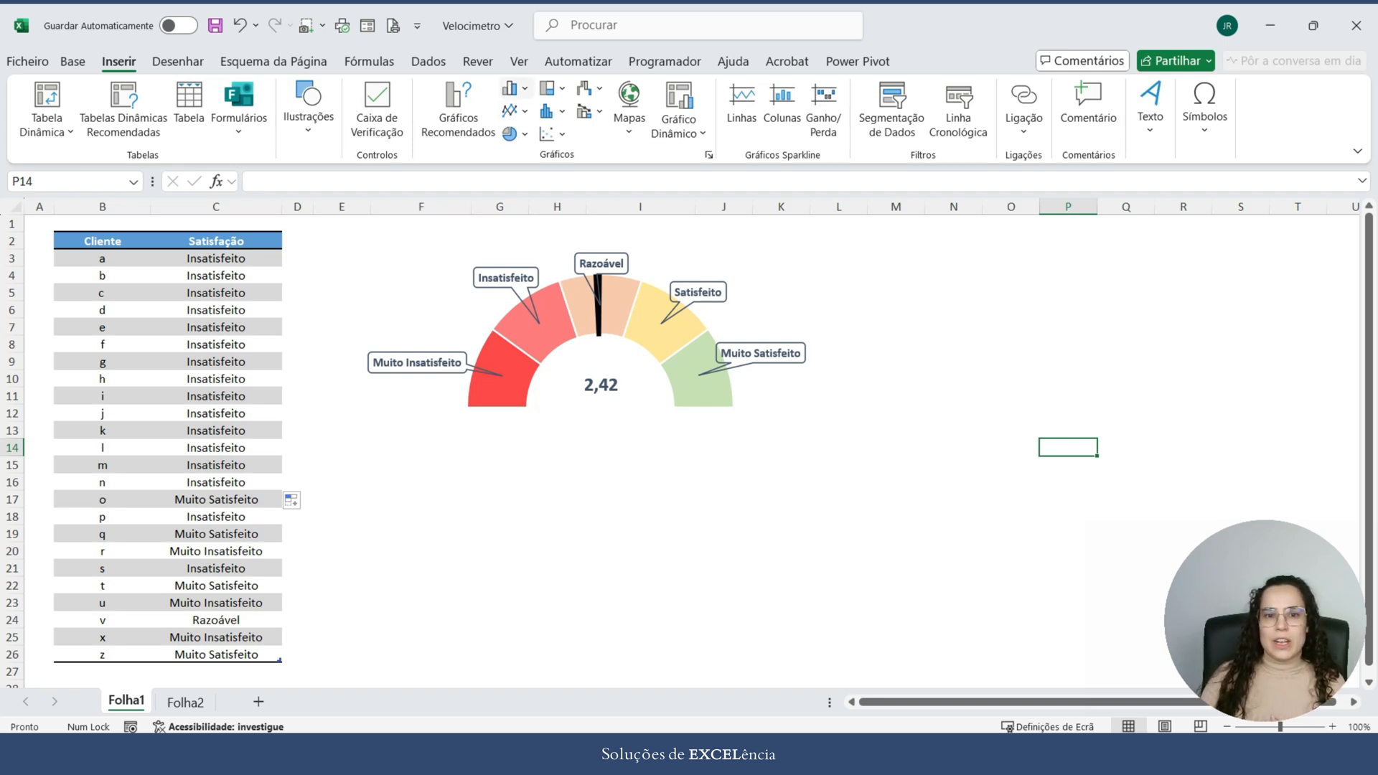
{"action": "left_click", "coordinate": [515, 88]}
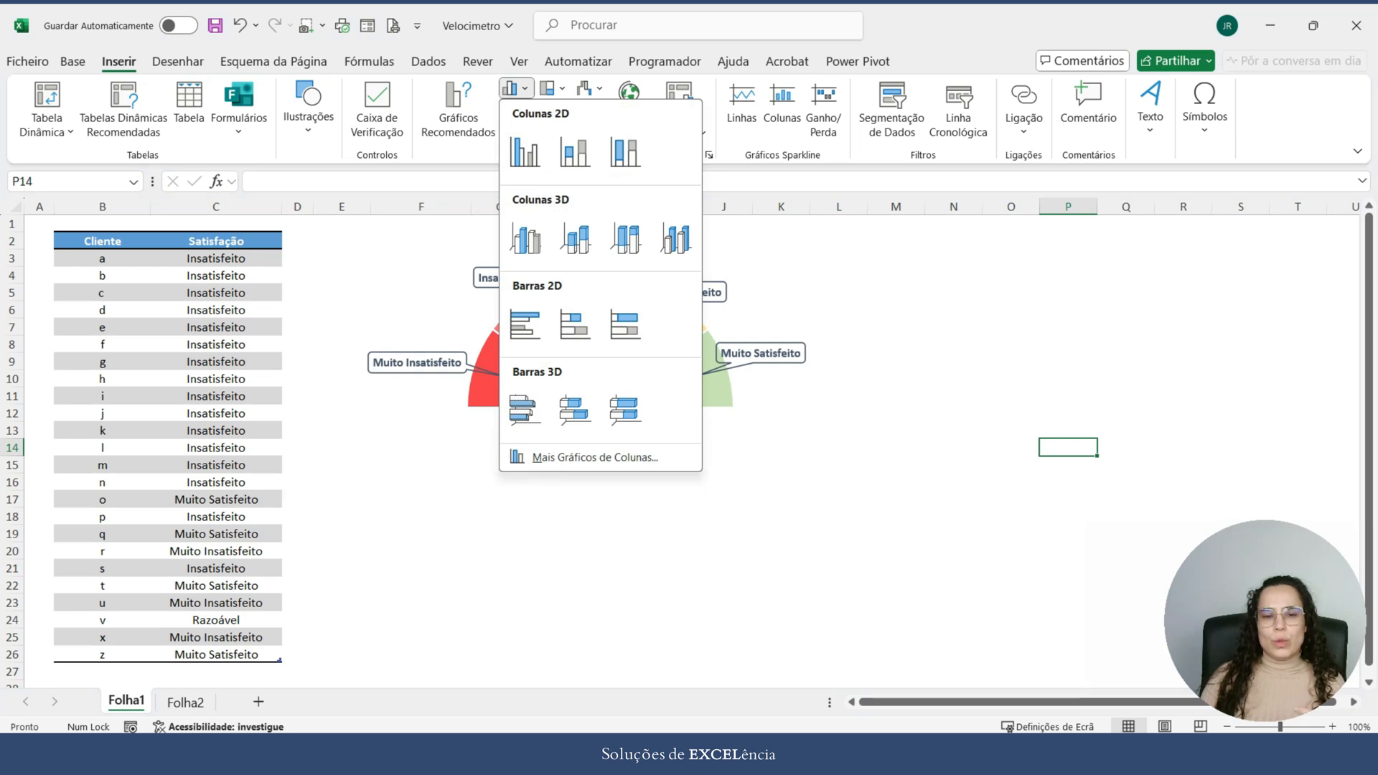
{"action": "left_click", "coordinate": [554, 88]}
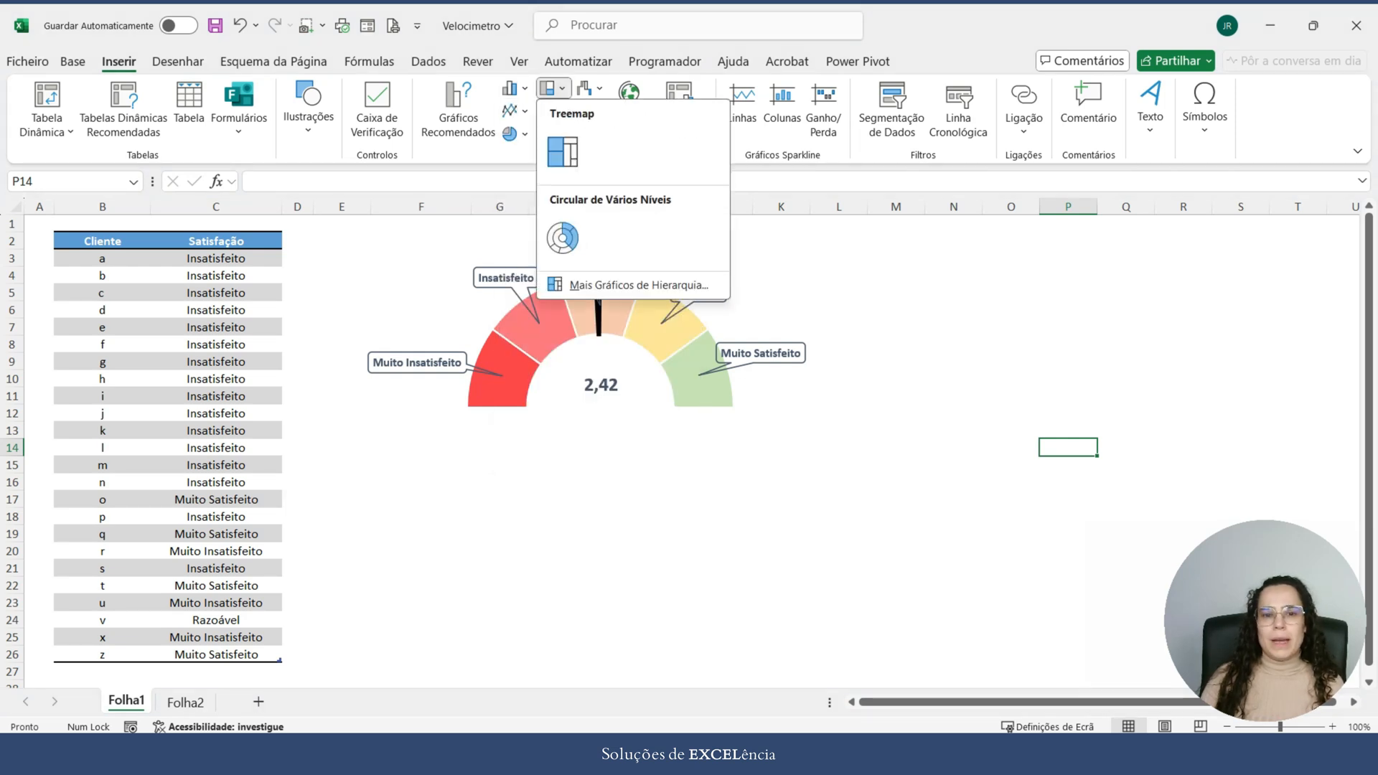
{"action": "left_click", "coordinate": [591, 87]}
{"action": "left_click", "coordinate": [591, 88]}
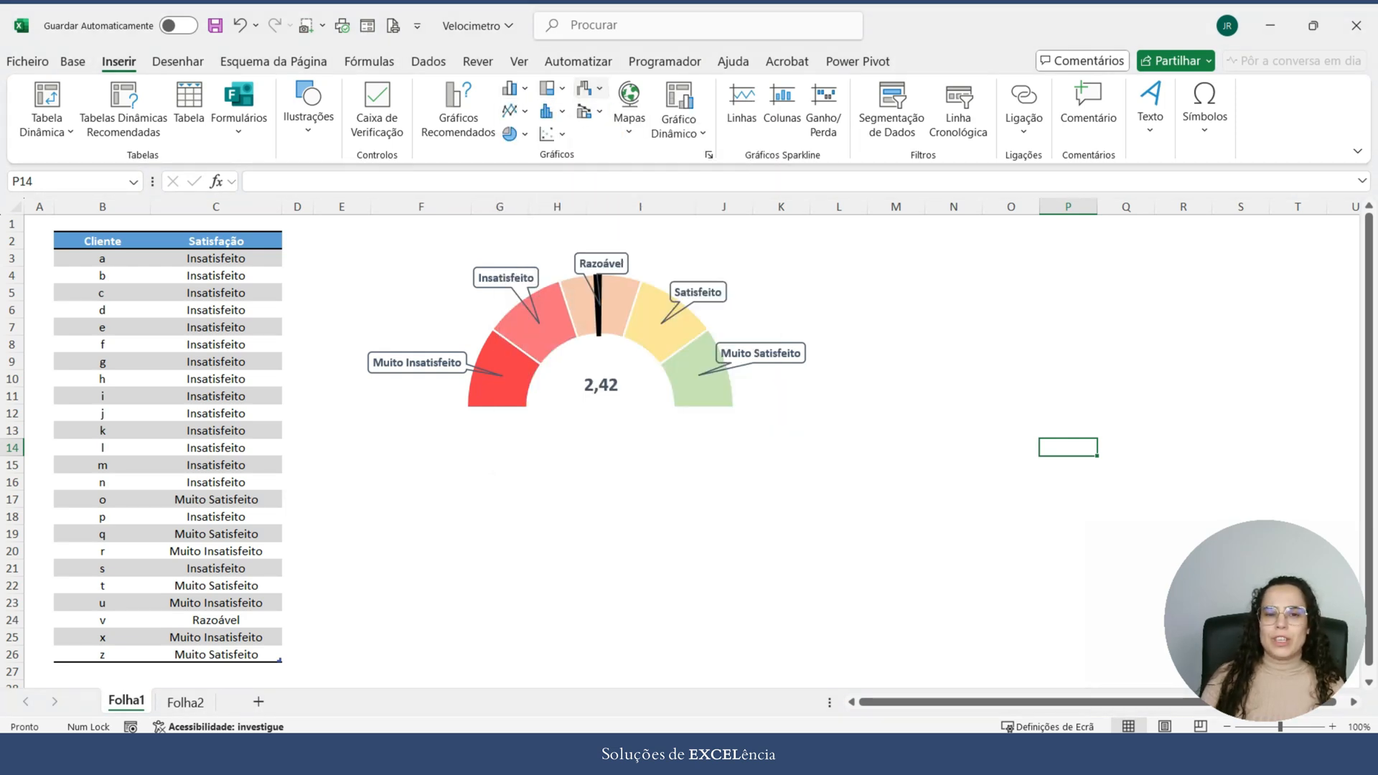
{"action": "left_click", "coordinate": [591, 88]}
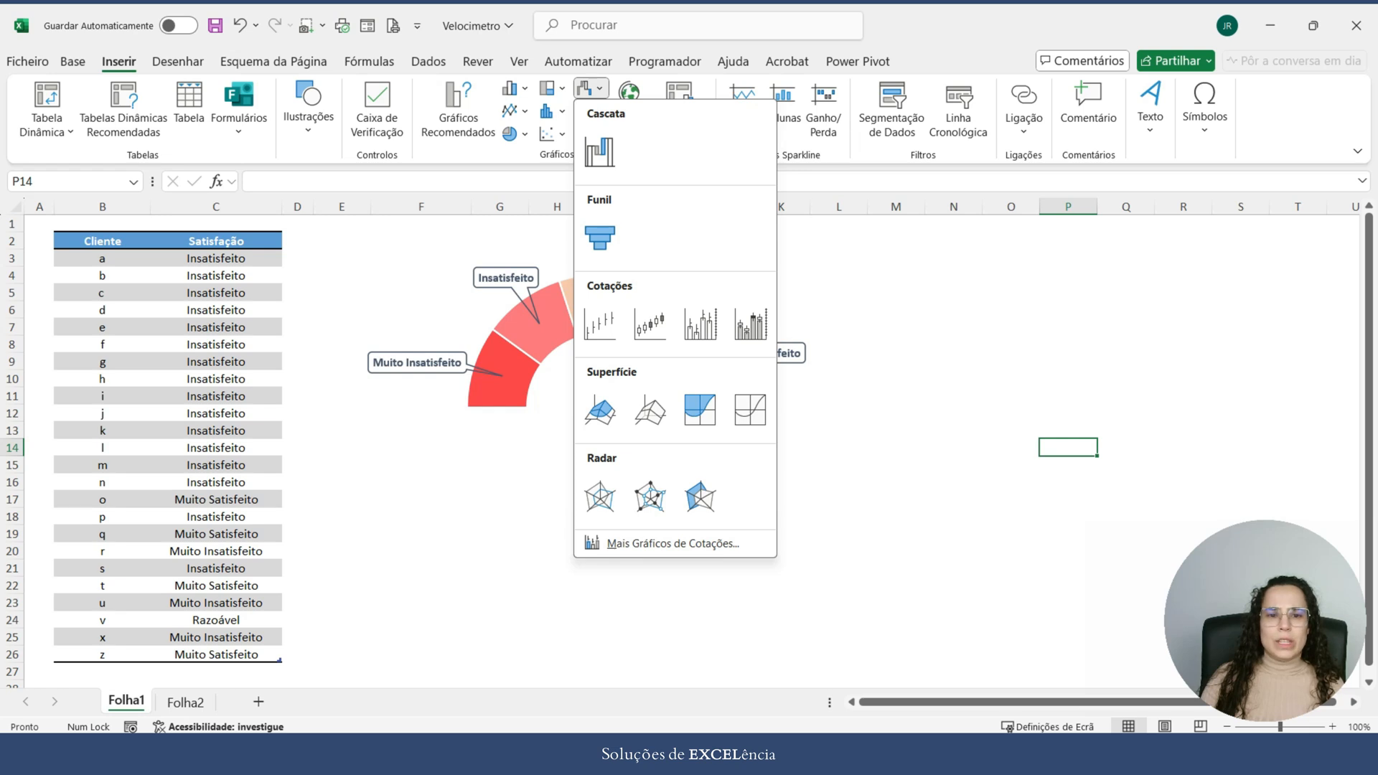
{"action": "left_click", "coordinate": [511, 134]}
{"action": "left_click", "coordinate": [513, 111]}
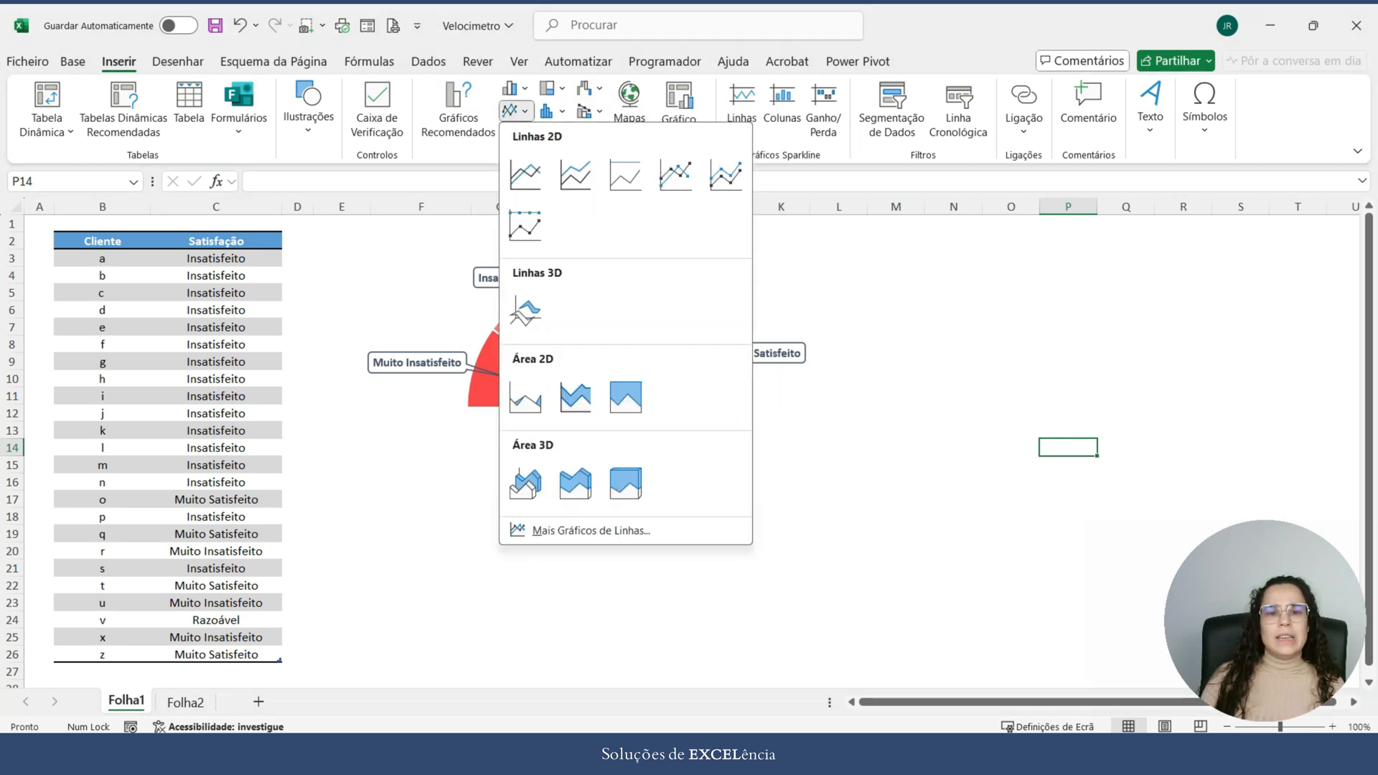
{"action": "left_click", "coordinate": [552, 111]}
{"action": "left_click", "coordinate": [552, 112]}
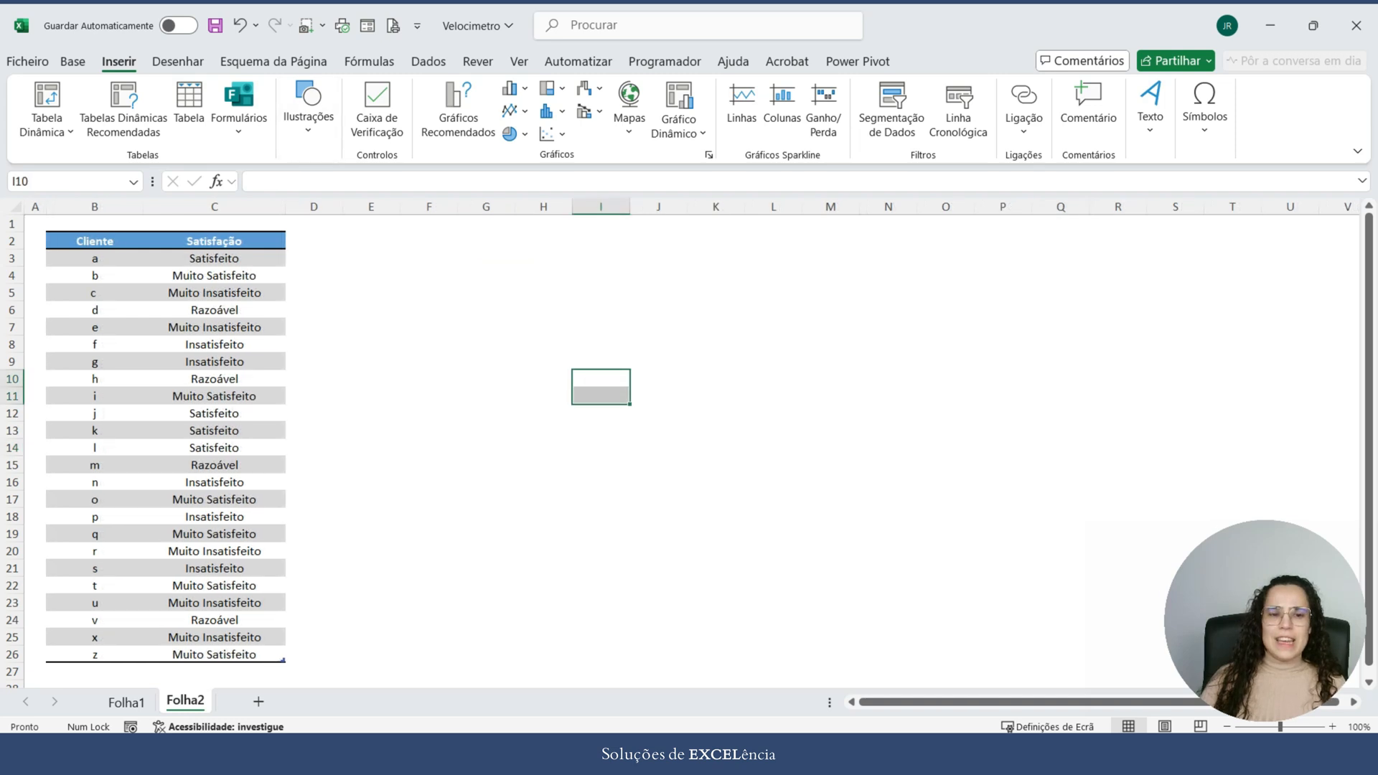
Step: On Folha1, move the gauge chart with its value box over the helper calculations in columns F to K
{"action": "left_click", "coordinate": [715, 552]}
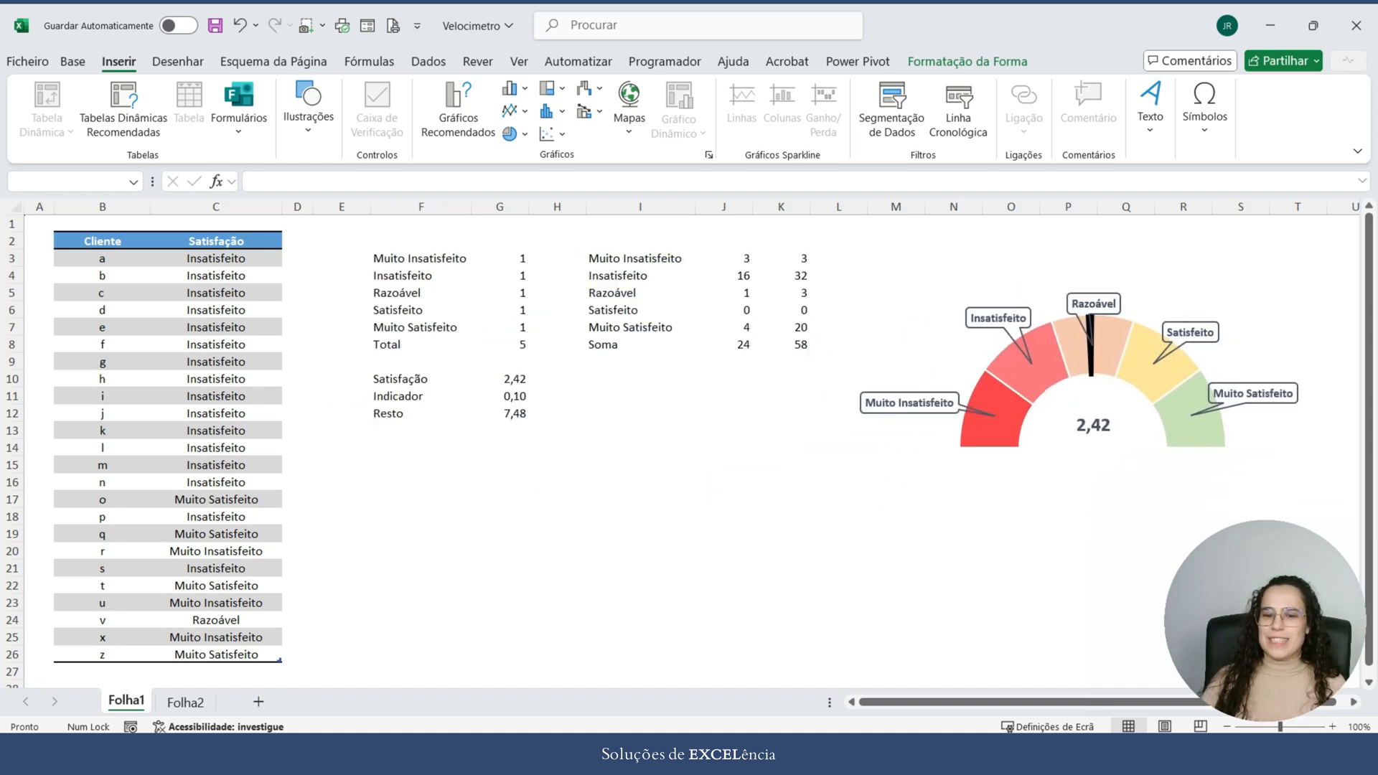
{"action": "left_click_drag", "start_coordinate": [421, 206], "coordinate": [783, 206]}
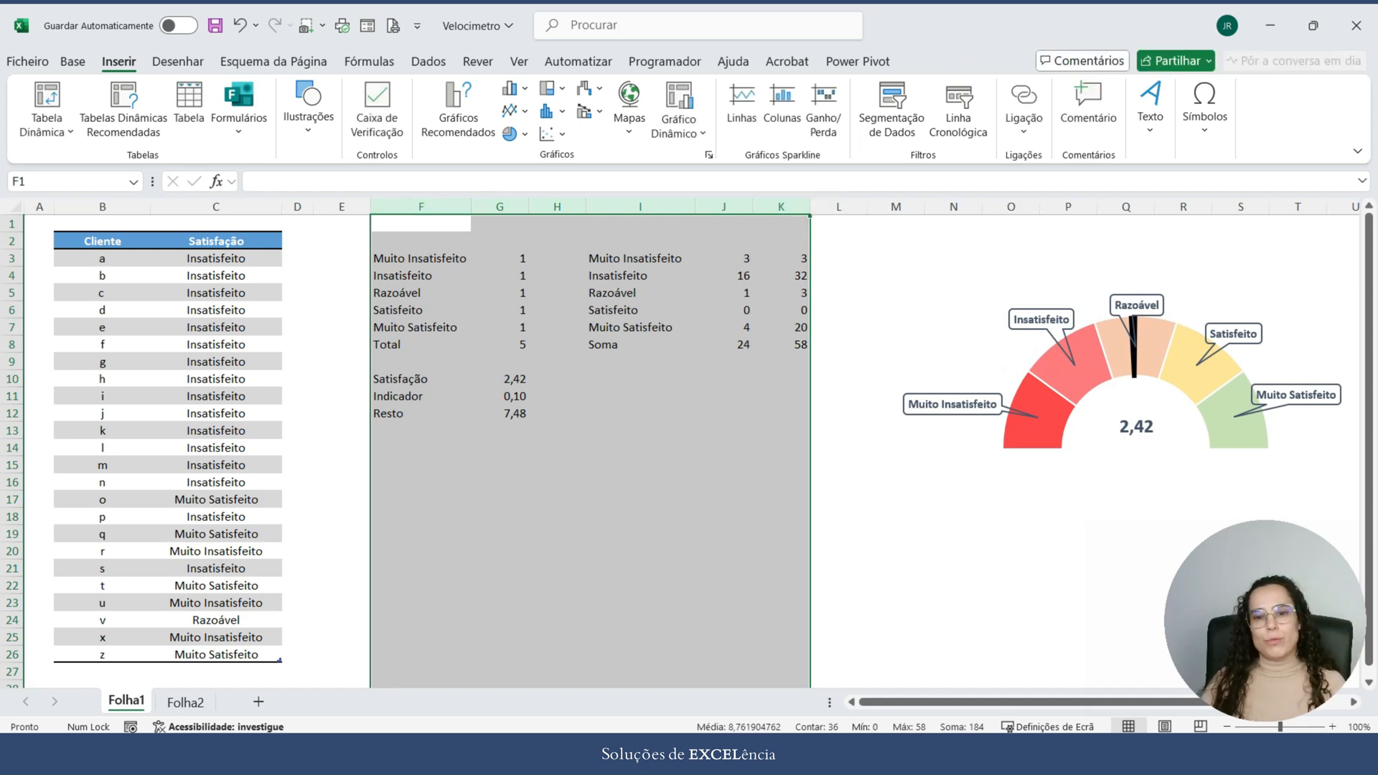
{"action": "left_click", "coordinate": [934, 338]}
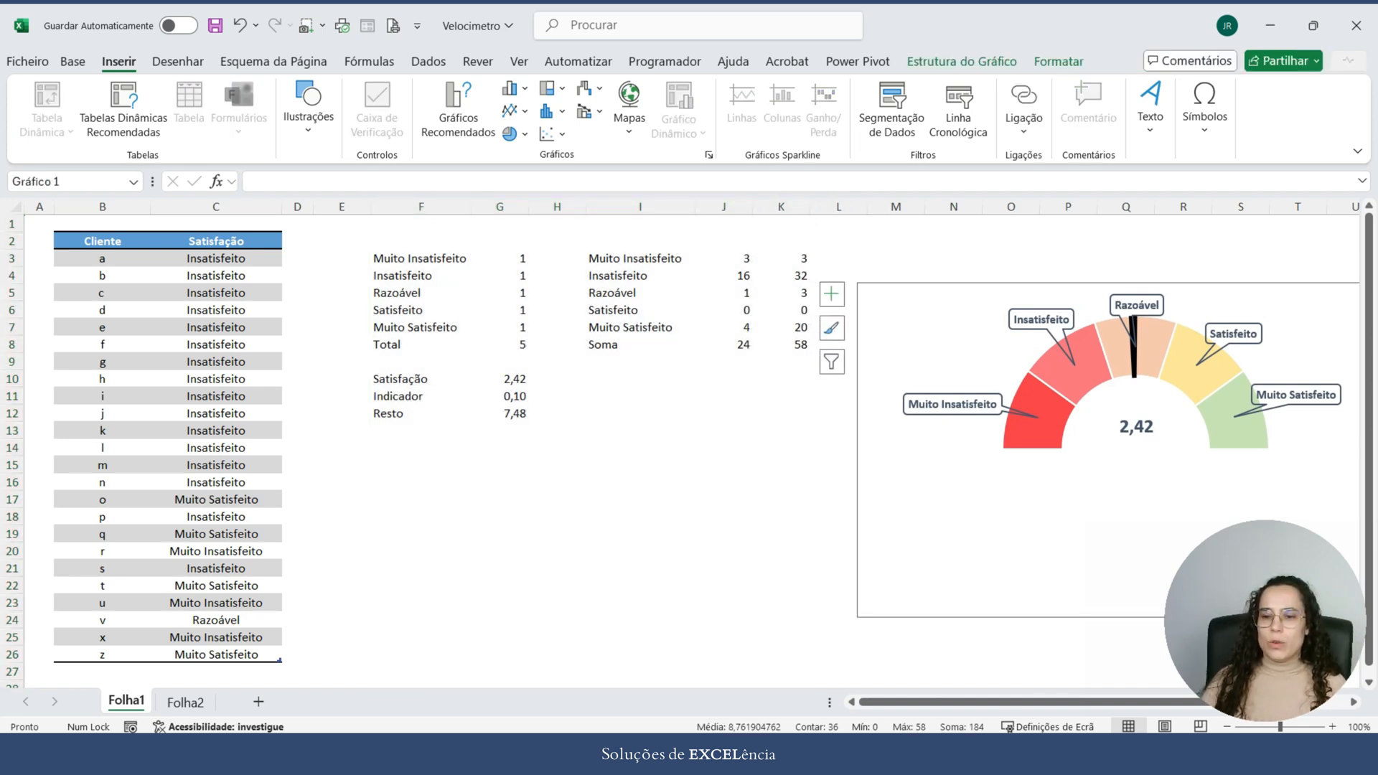
{"action": "left_click", "coordinate": [1136, 427], "text": "ctrl"}
{"action": "left_click_drag", "start_coordinate": [1137, 427], "coordinate": [612, 384]}
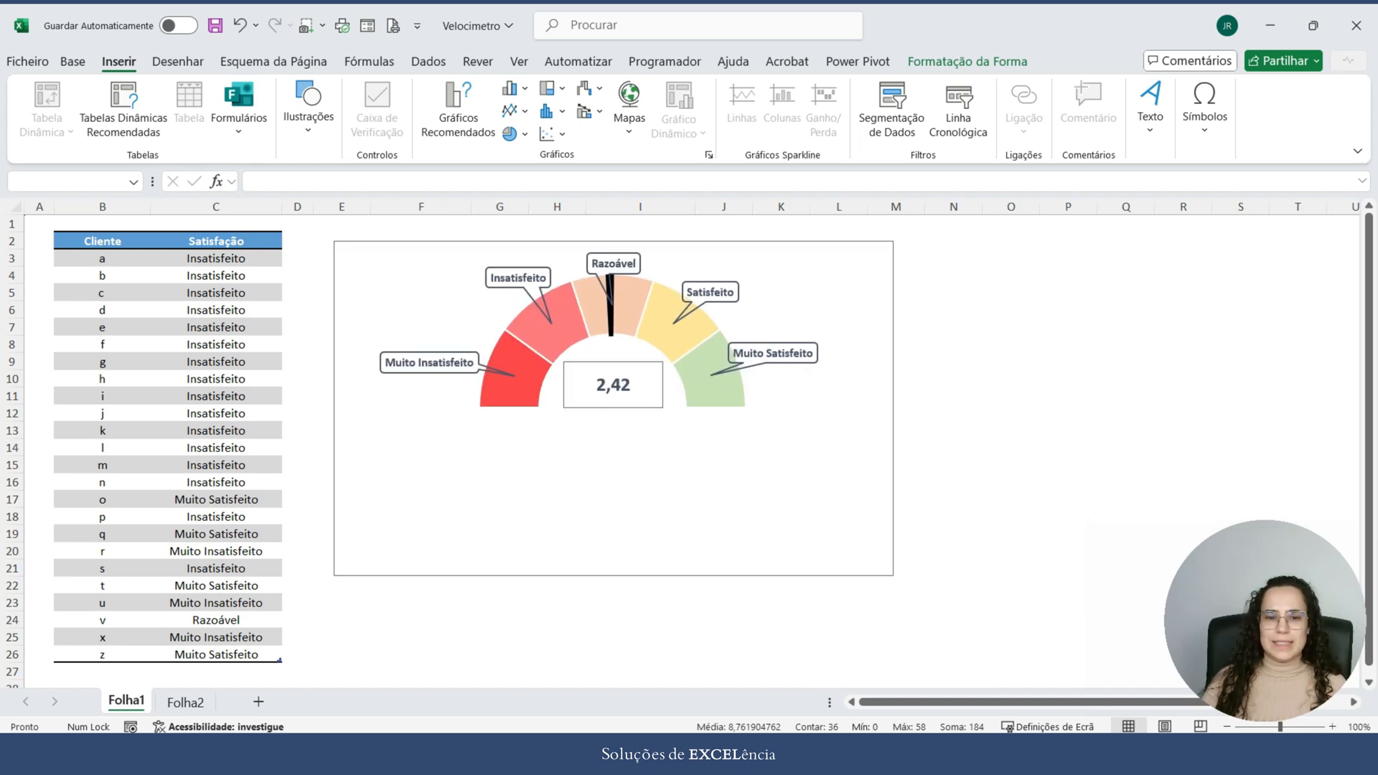
{"action": "left_click", "coordinate": [1011, 361]}
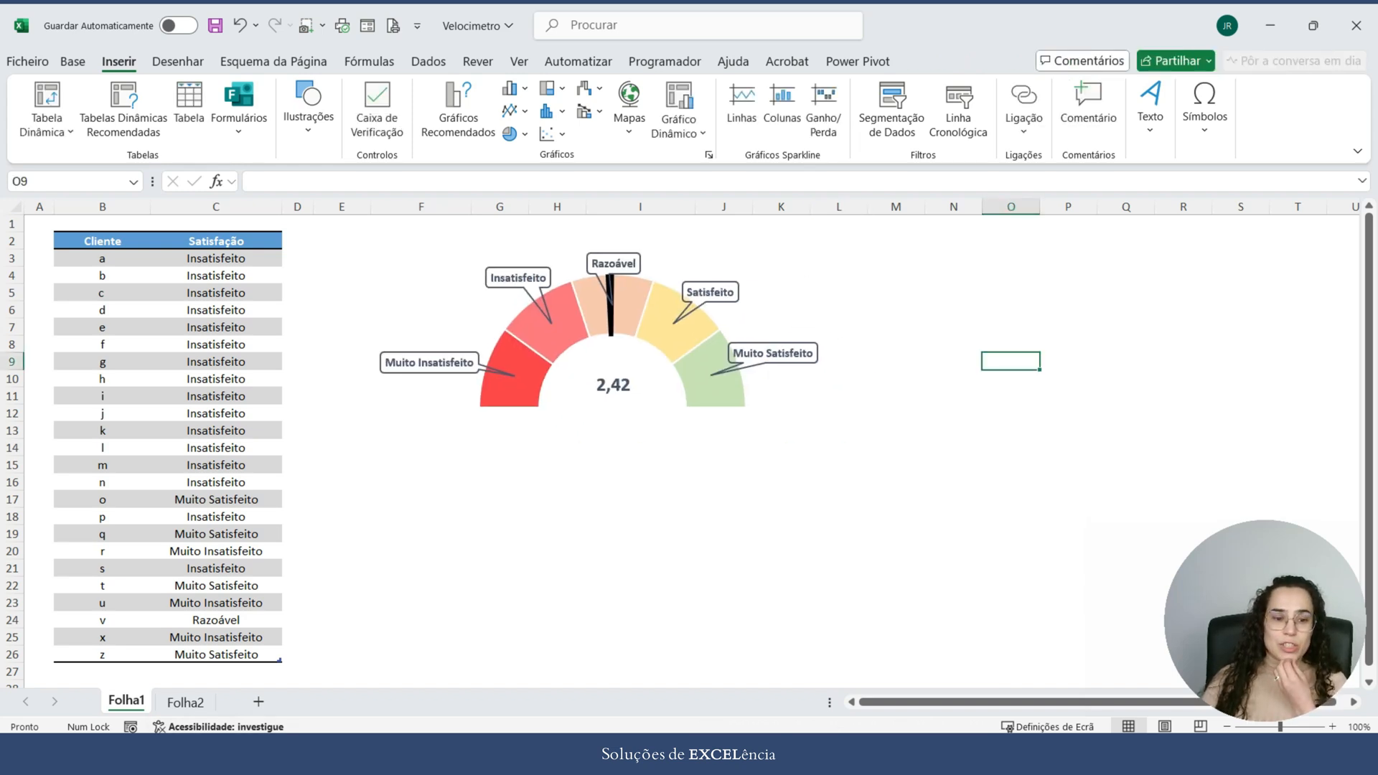
Step: On Folha2, enter the label Muito Insatisfeito in cell E2
{"action": "key", "text": "ctrl+Page_Down"}
{"action": "left_click", "coordinate": [313, 241]}
{"action": "left_click", "coordinate": [372, 241]}
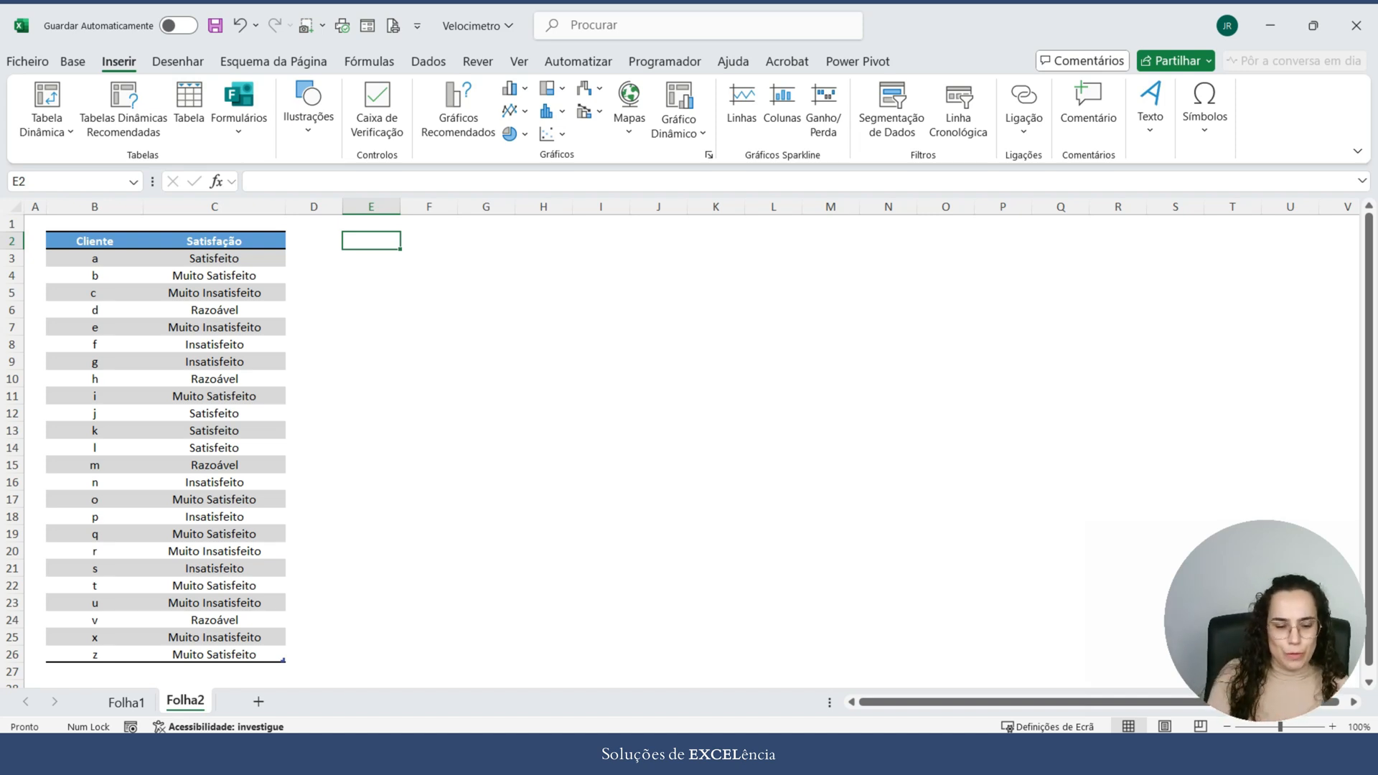
{"action": "type", "text": "Mu"}
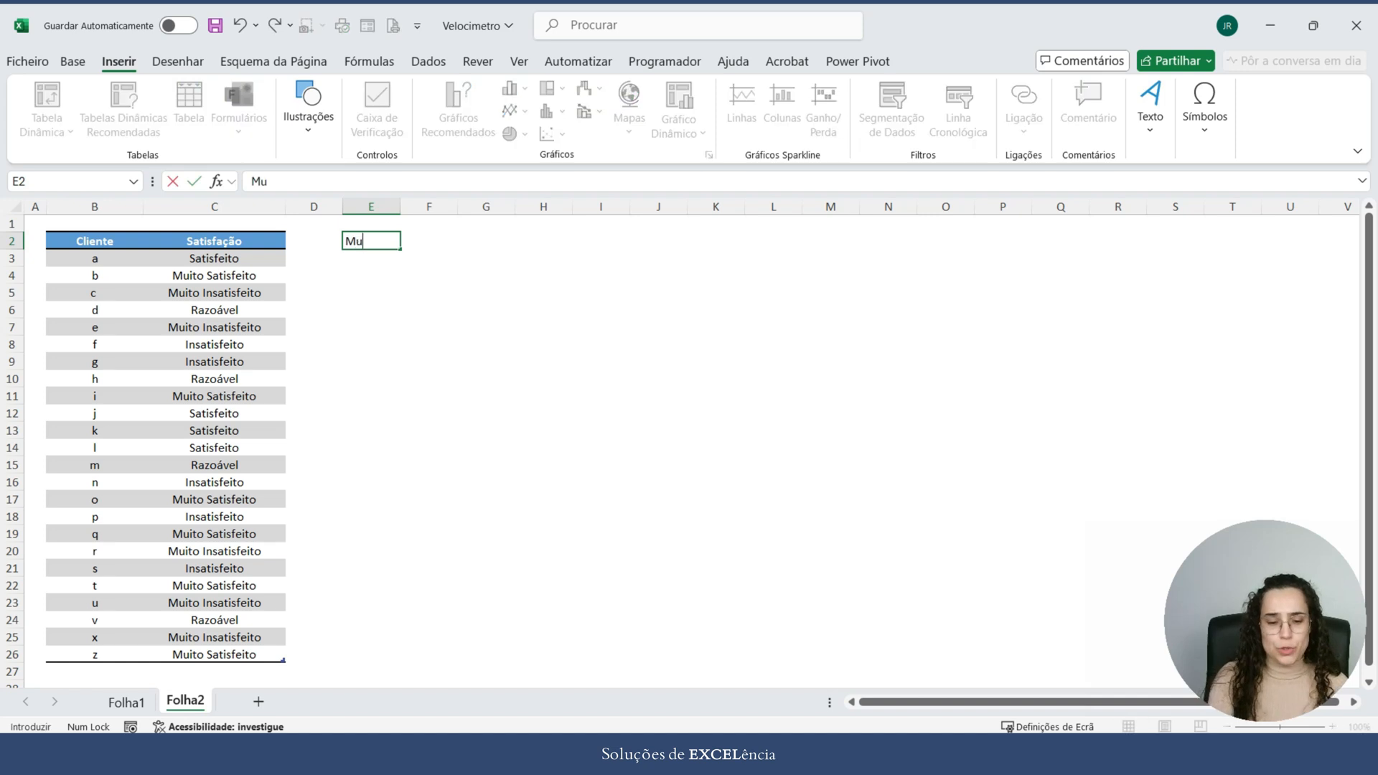
{"action": "type", "text": "ito Insatisfeit"}
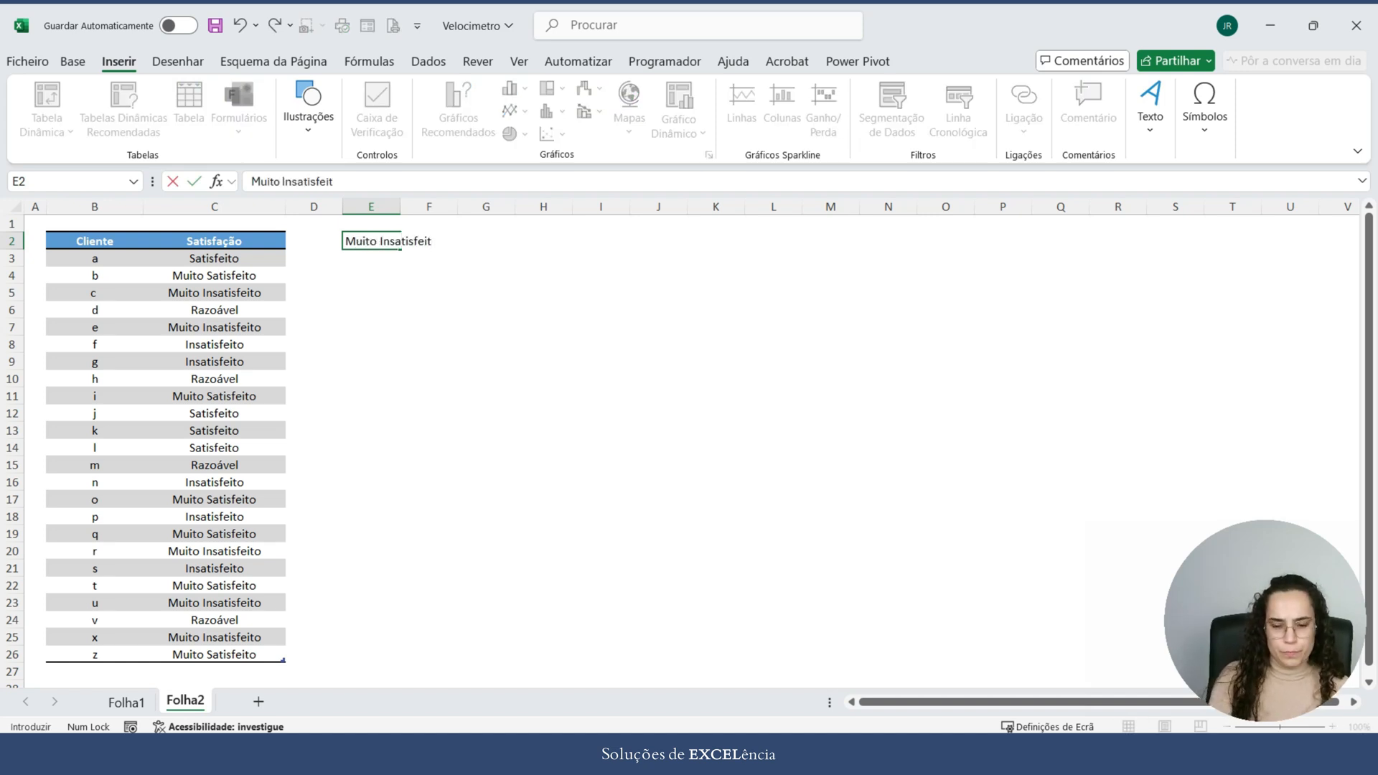
{"action": "type", "text": "o"}
{"action": "key", "text": "Return"}
Step: Enter the labels Insatisfeito in E3 and Razoável in E4
{"action": "type", "text": "Insatisf"}
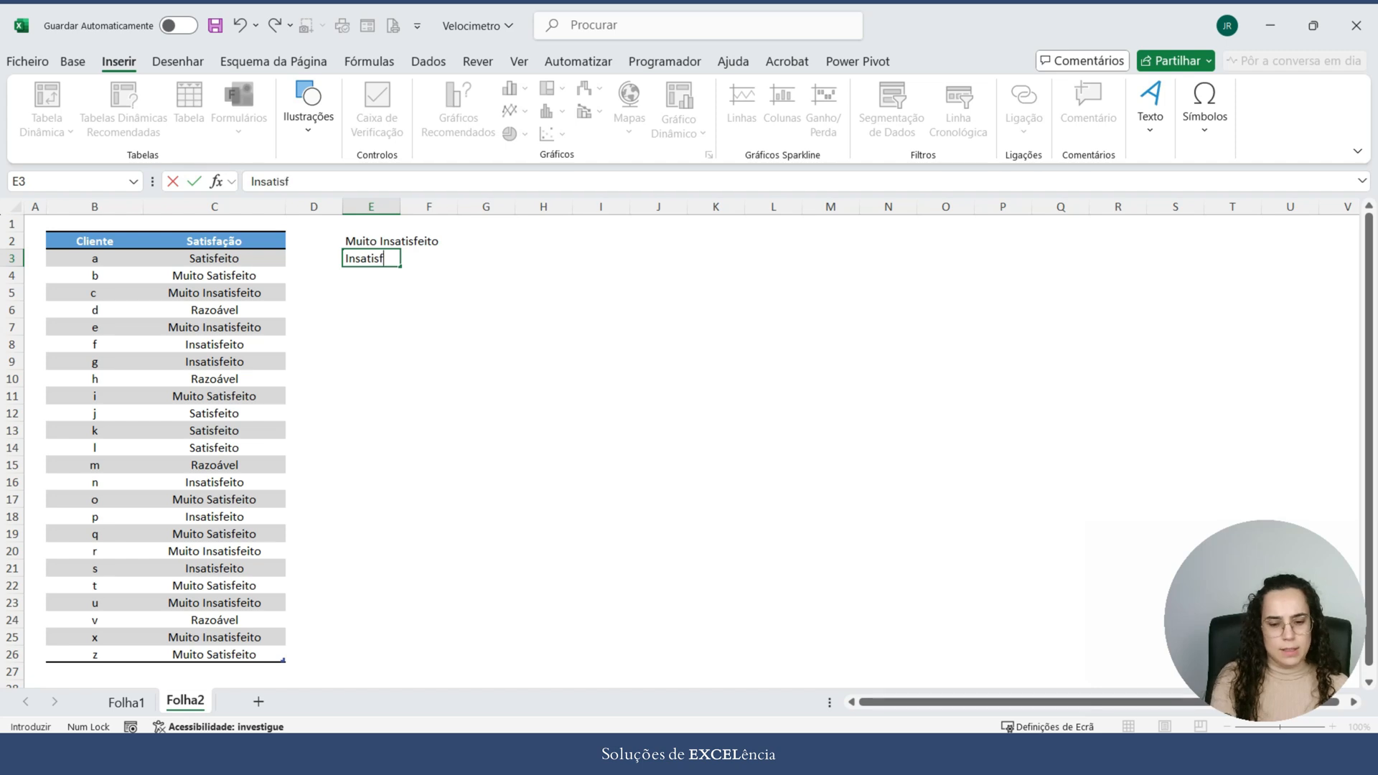
{"action": "type", "text": "eito"}
{"action": "key", "text": "Return"}
{"action": "type", "text": "Ra"}
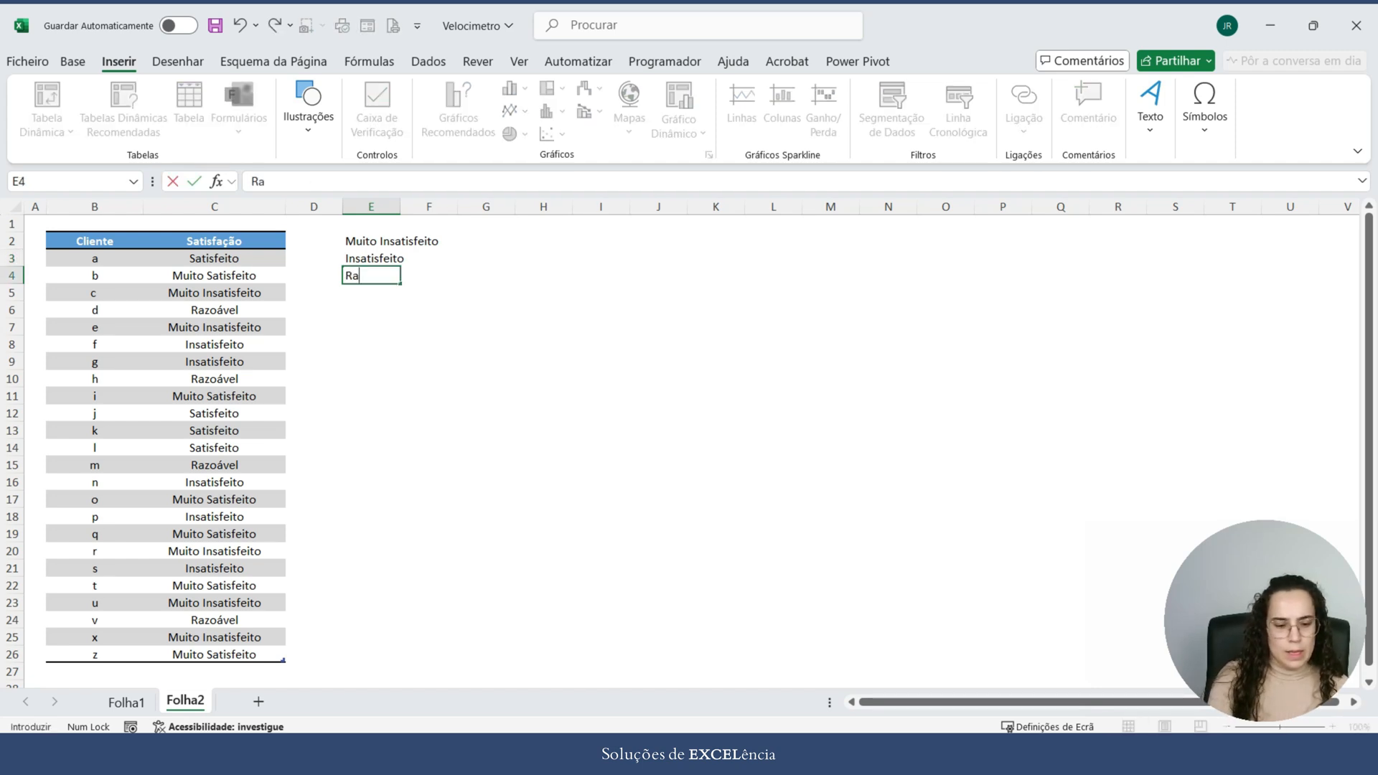
{"action": "type", "text": "zoável"}
{"action": "key", "text": "Return"}
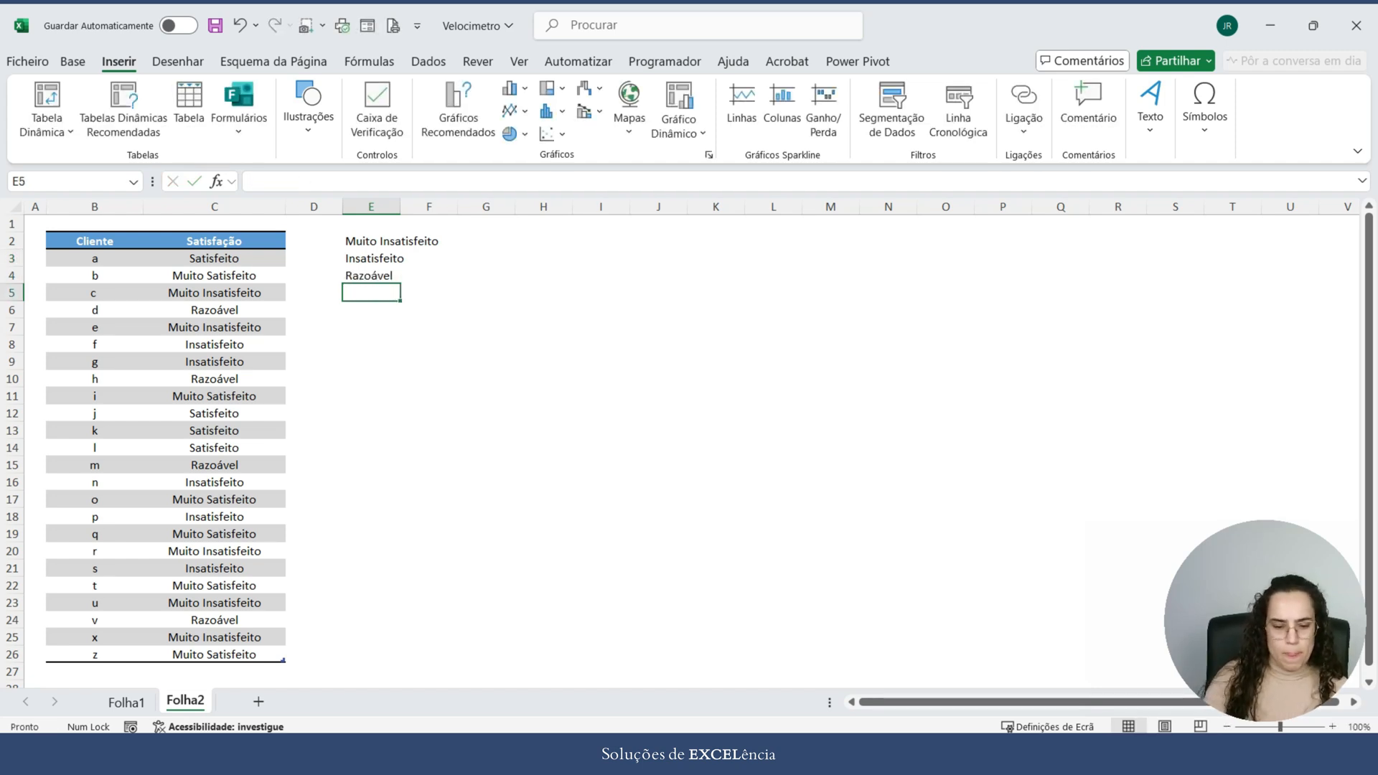
Step: Enter the labels Satisfeito in E5 and Muito Satisfeito in E6, and widen column E to fit them
{"action": "type", "text": "Satisfeito"}
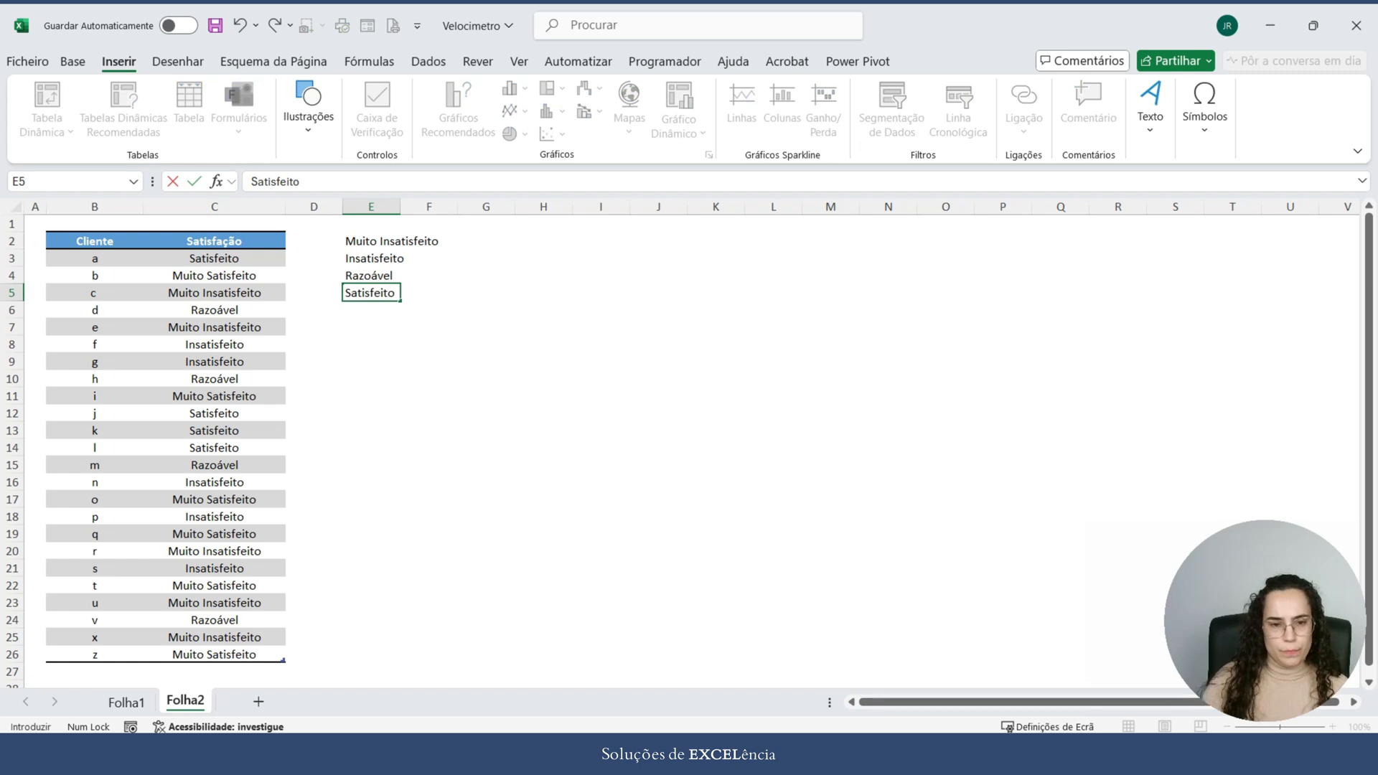
{"action": "key", "text": "Return"}
{"action": "type", "text": "Muito Sa"}
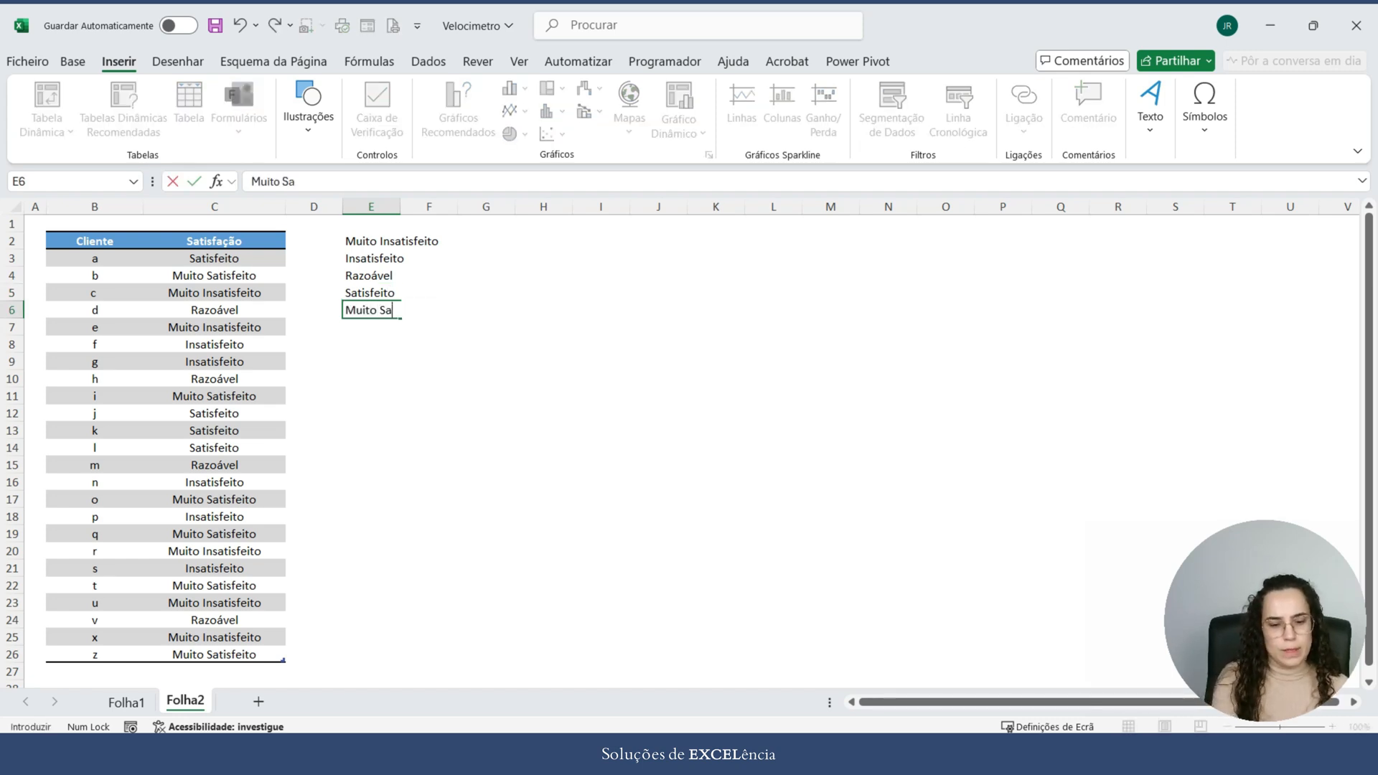
{"action": "type", "text": "tisfeito"}
{"action": "key", "text": "Tab"}
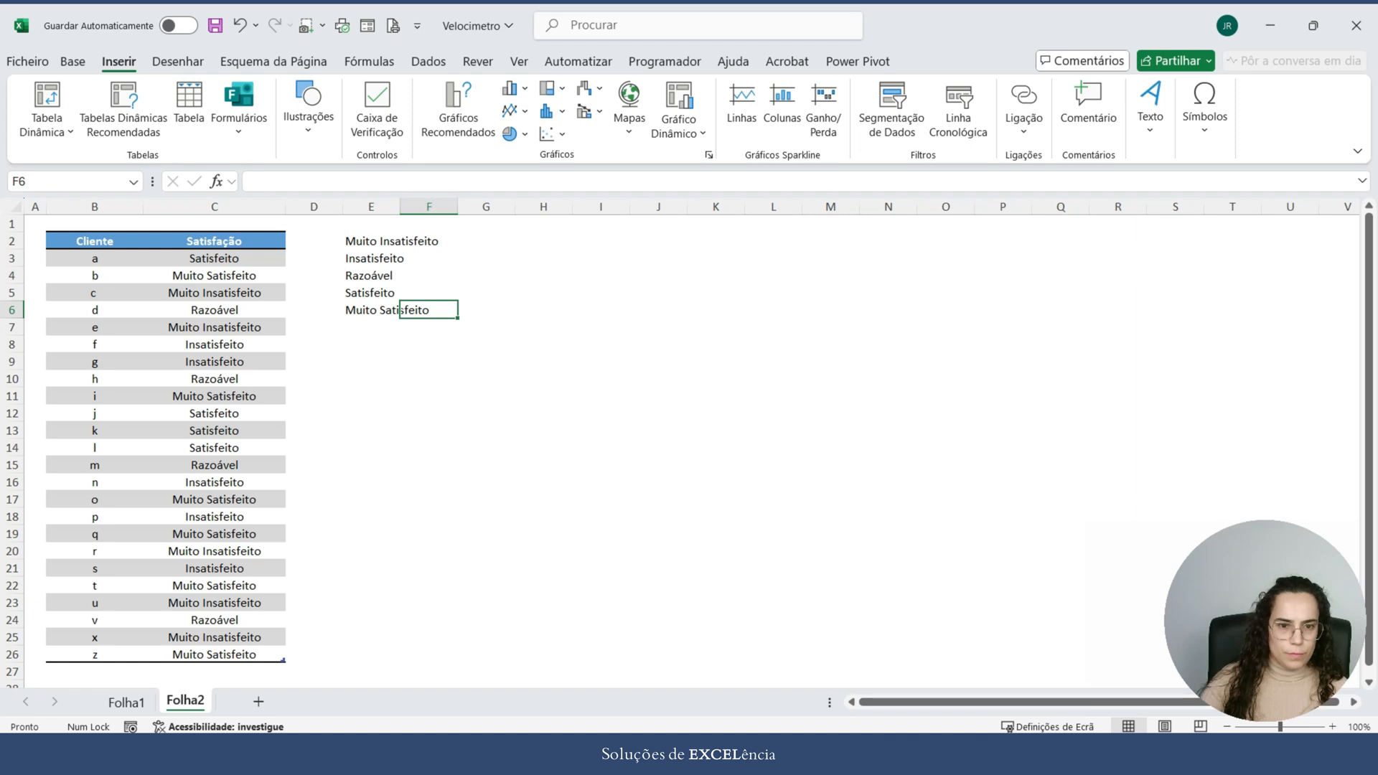
{"action": "left_click_drag", "start_coordinate": [400, 206], "coordinate": [474, 206]}
Step: Count the Muito Insatisfeito responses in F2 with the formula =CONTAR.SE(Tabela13[Satisfação];E2)
{"action": "left_click", "coordinate": [504, 240]}
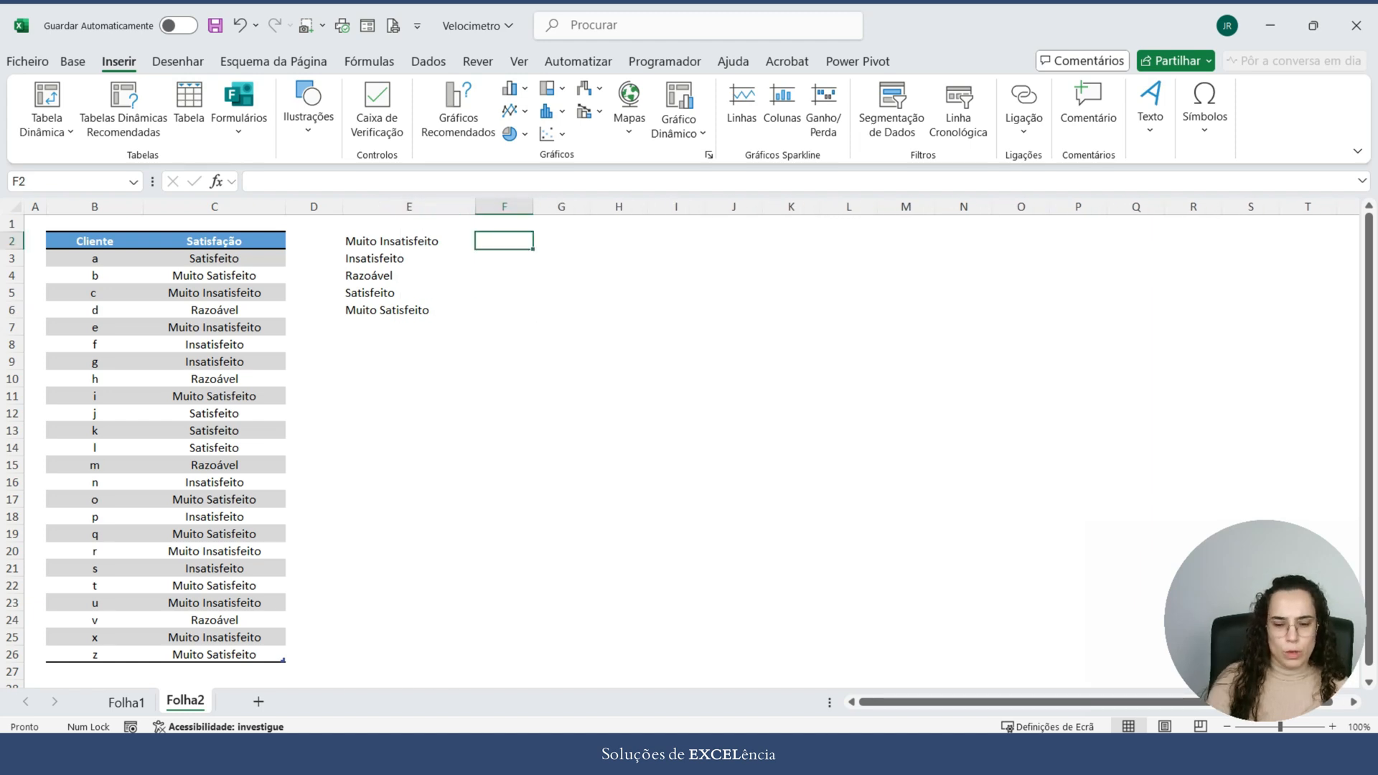
{"action": "type", "text": "=so"}
{"action": "key", "text": "BackSpace"}
{"action": "key", "text": "BackSpace"}
{"action": "type", "text": "c"}
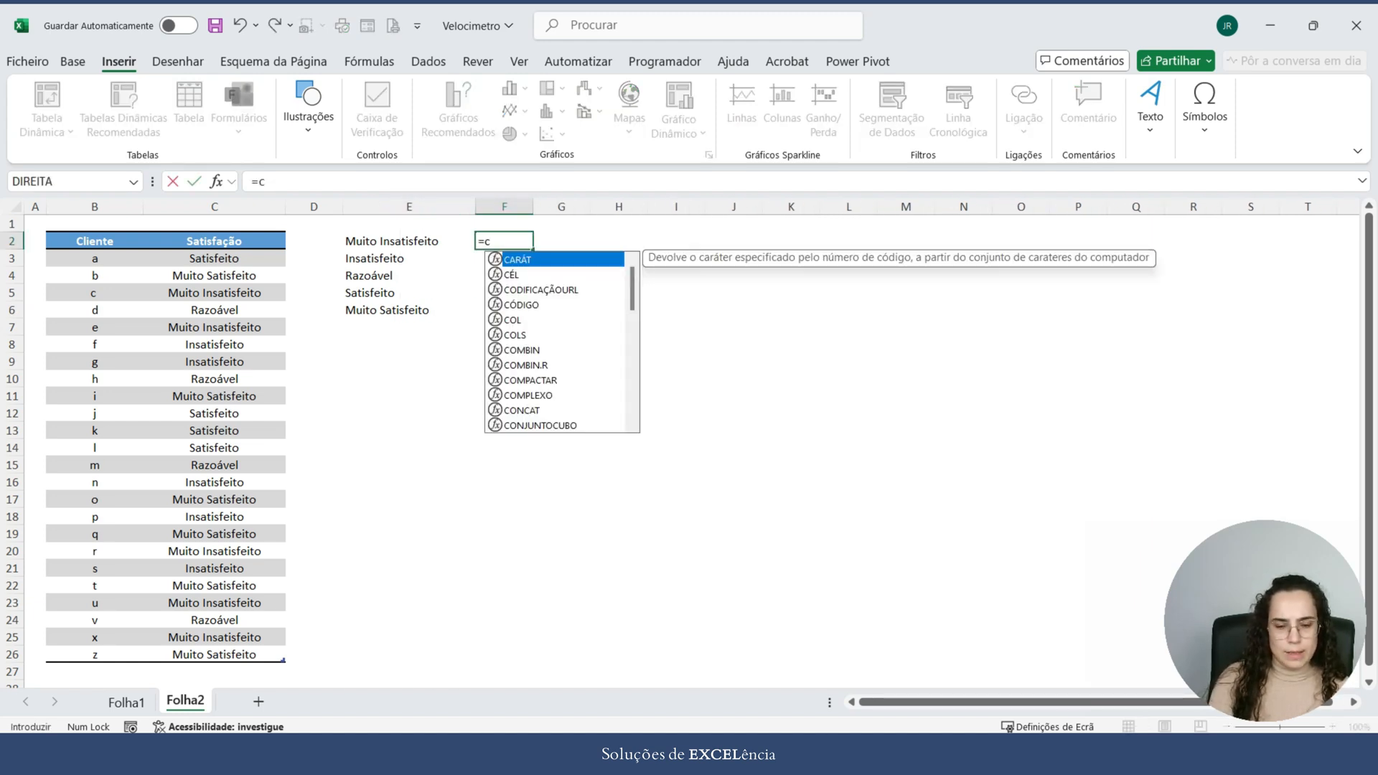
{"action": "type", "text": "on"}
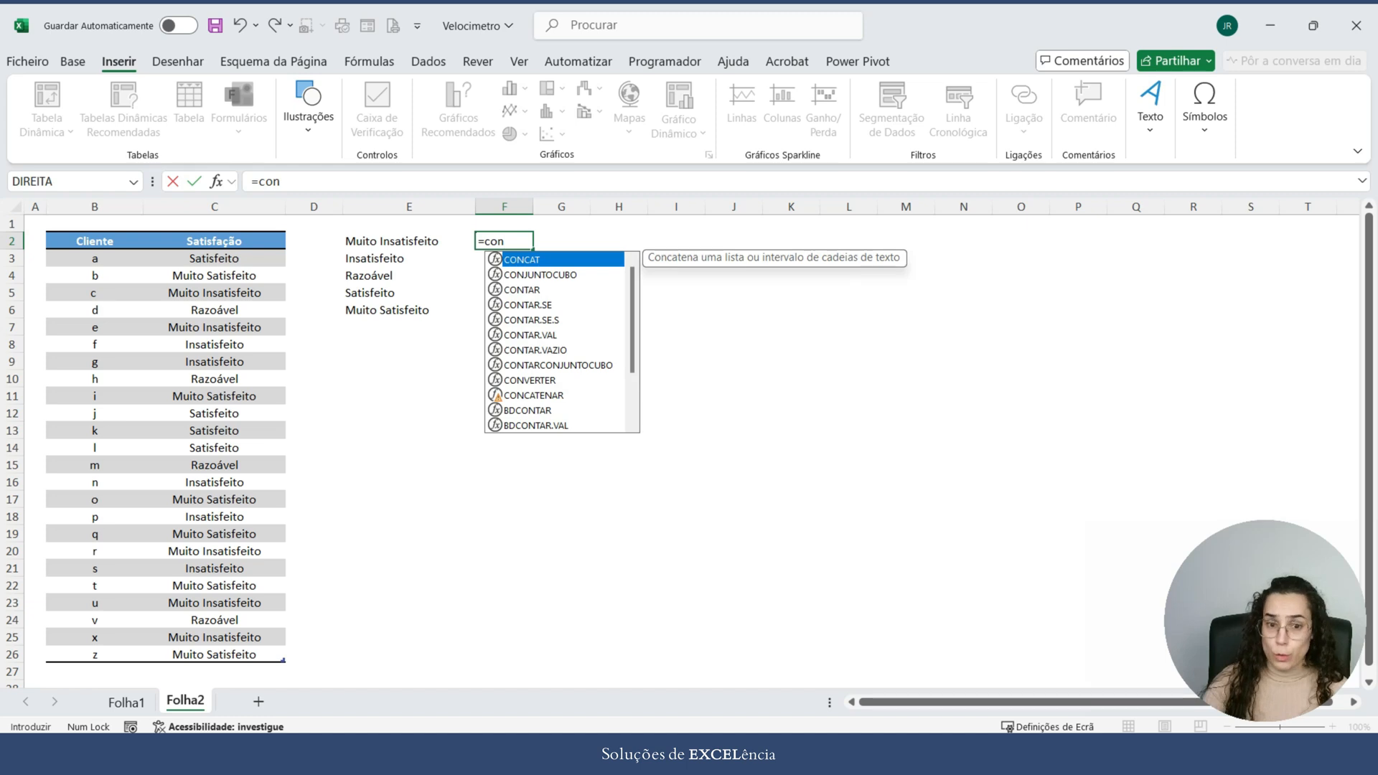
{"action": "key", "text": "Down"}
{"action": "key", "text": "Down"}
{"action": "key", "text": "Down"}
{"action": "key", "text": "Tab"}
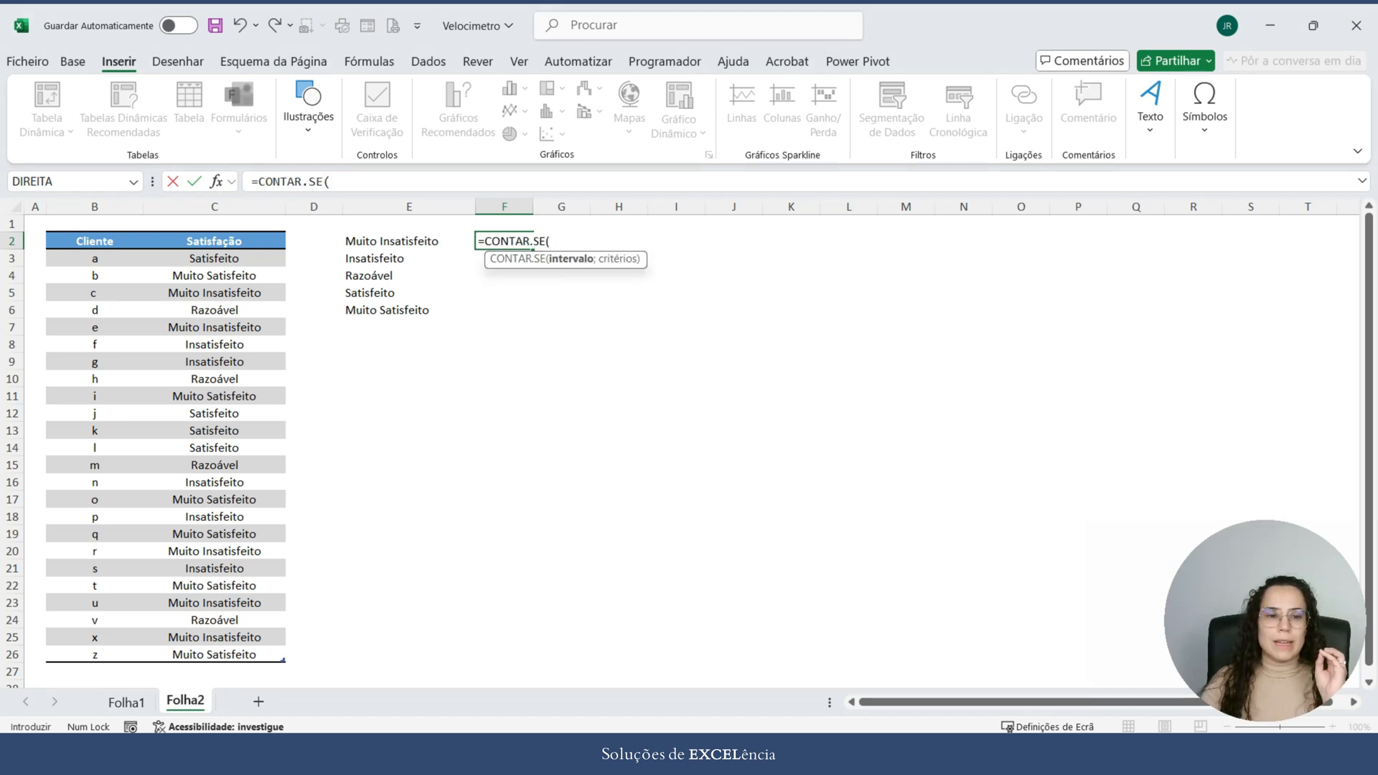
{"action": "left_click", "coordinate": [214, 234]}
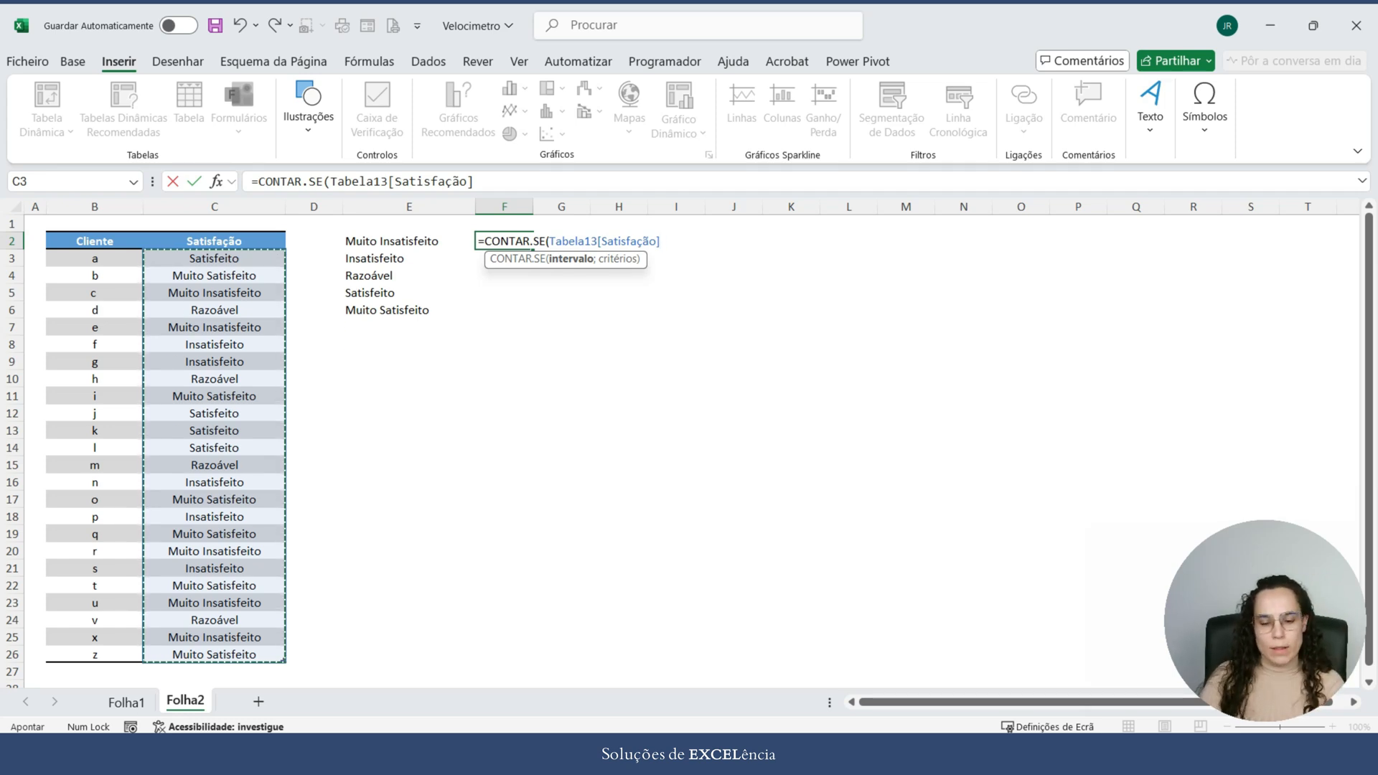
{"action": "type", "text": ";"}
{"action": "left_click", "coordinate": [409, 241]}
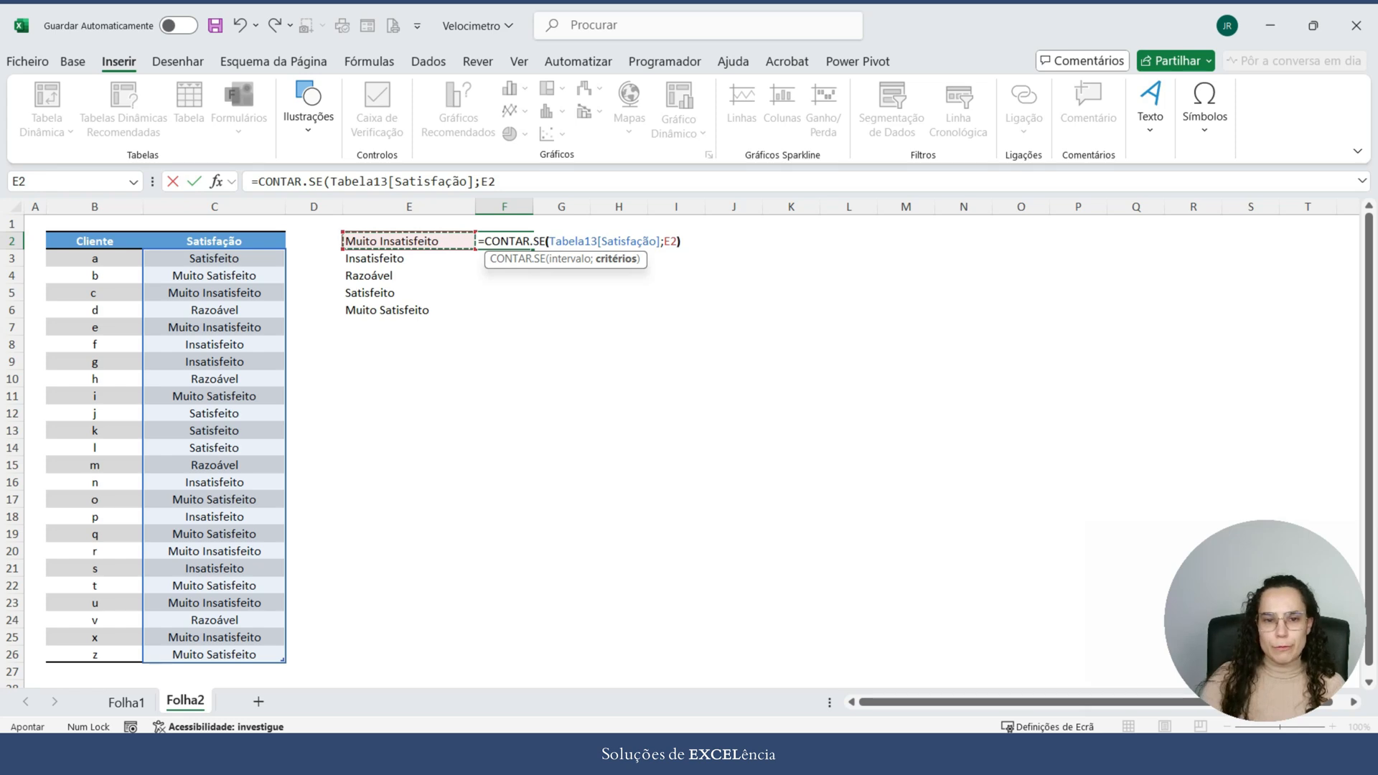
{"action": "type", "text": ")"}
{"action": "key", "text": "Return"}
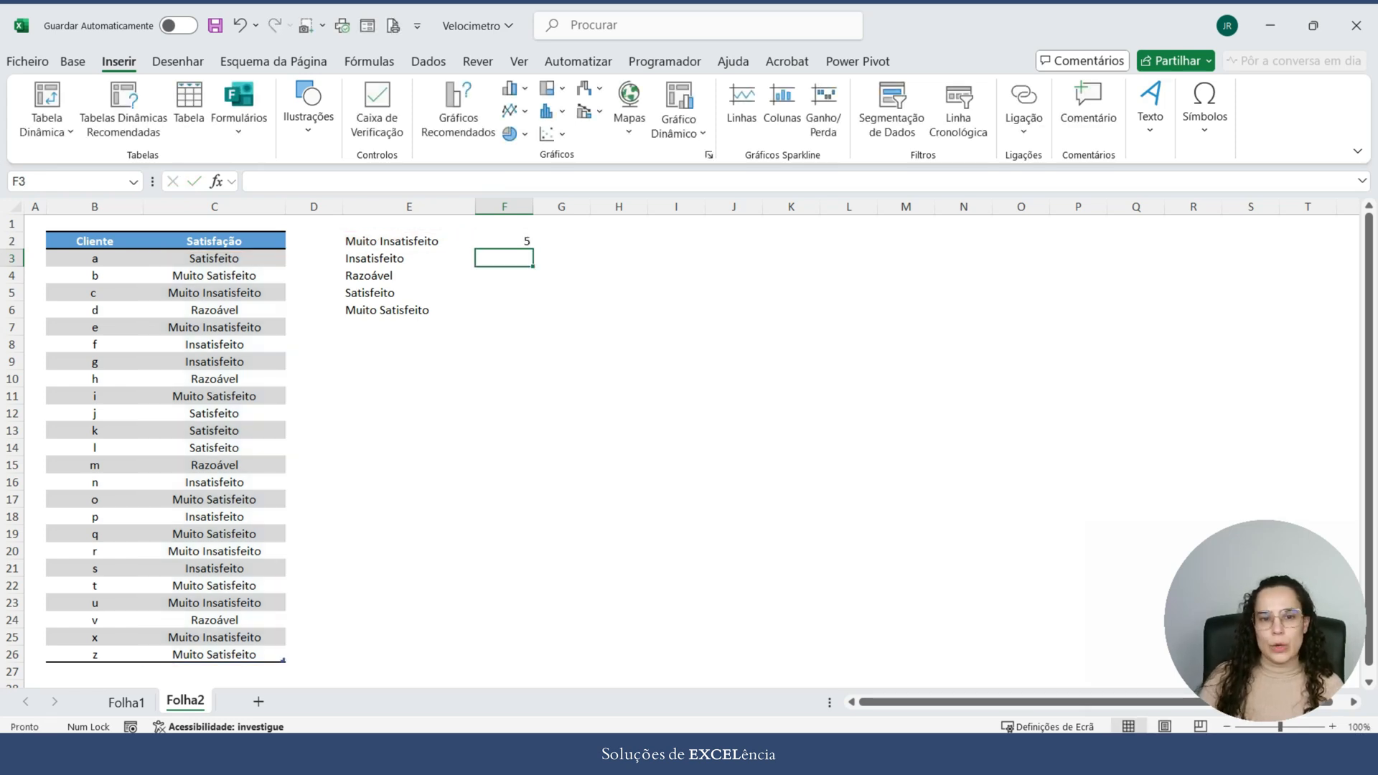
Step: Fill the counting formula in F2 down to F6 for the remaining satisfaction levels
{"action": "left_click", "coordinate": [504, 241]}
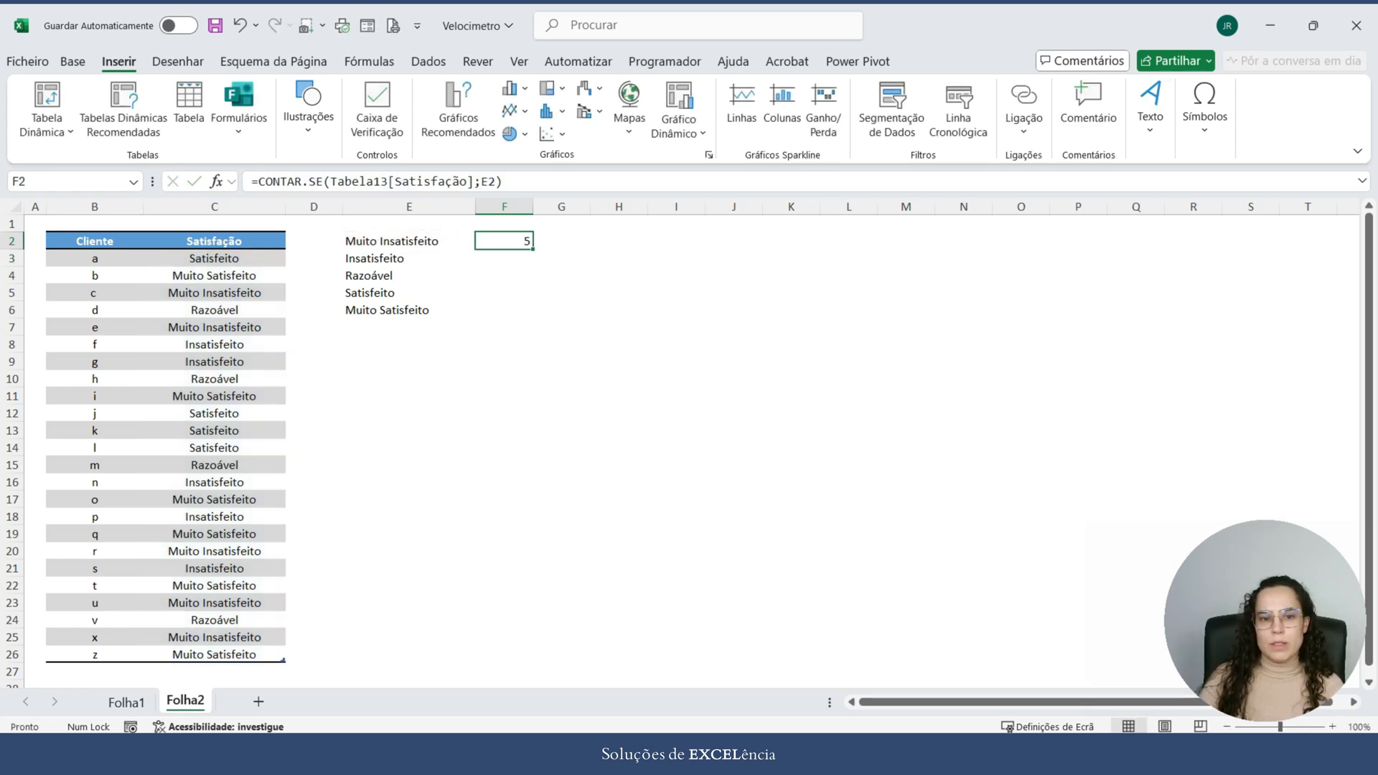
{"action": "left_click_drag", "start_coordinate": [533, 249], "coordinate": [533, 316]}
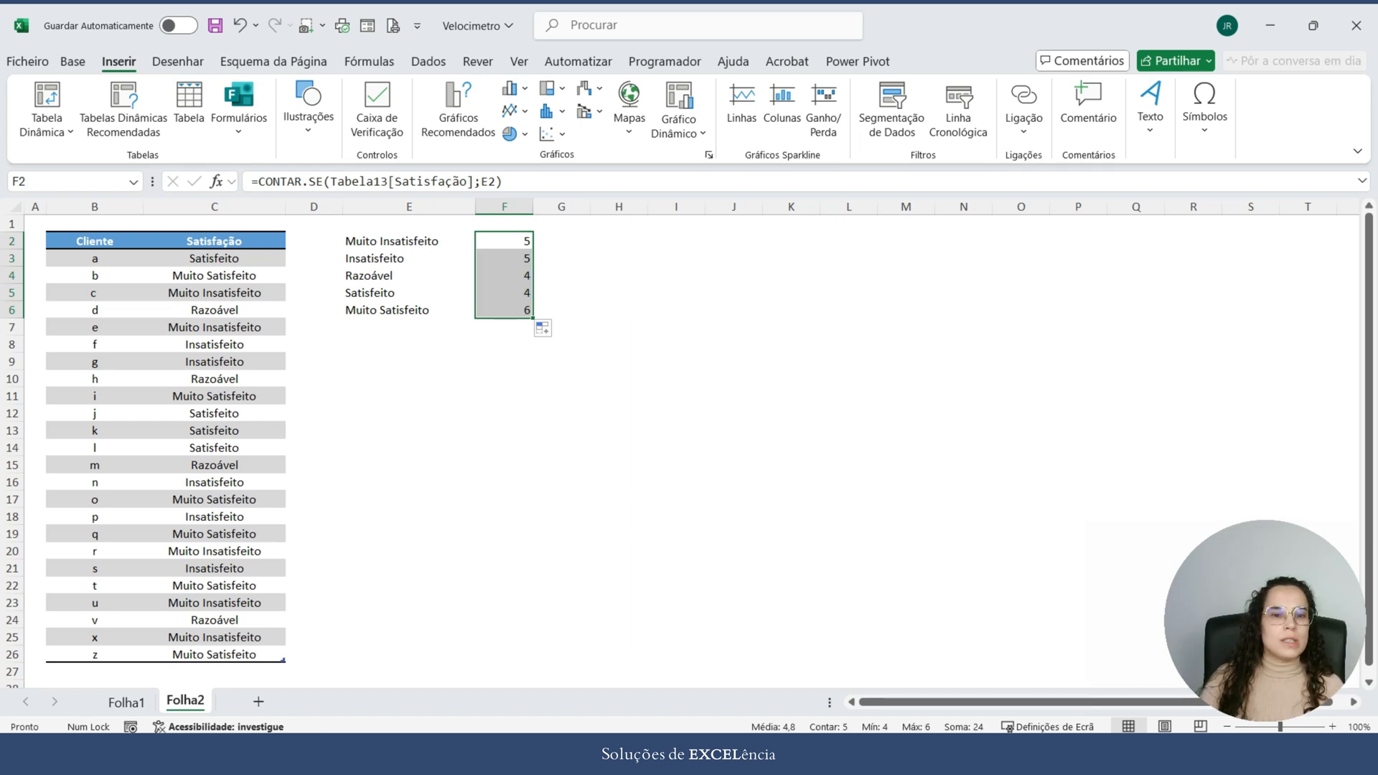
{"action": "left_click", "coordinate": [619, 259]}
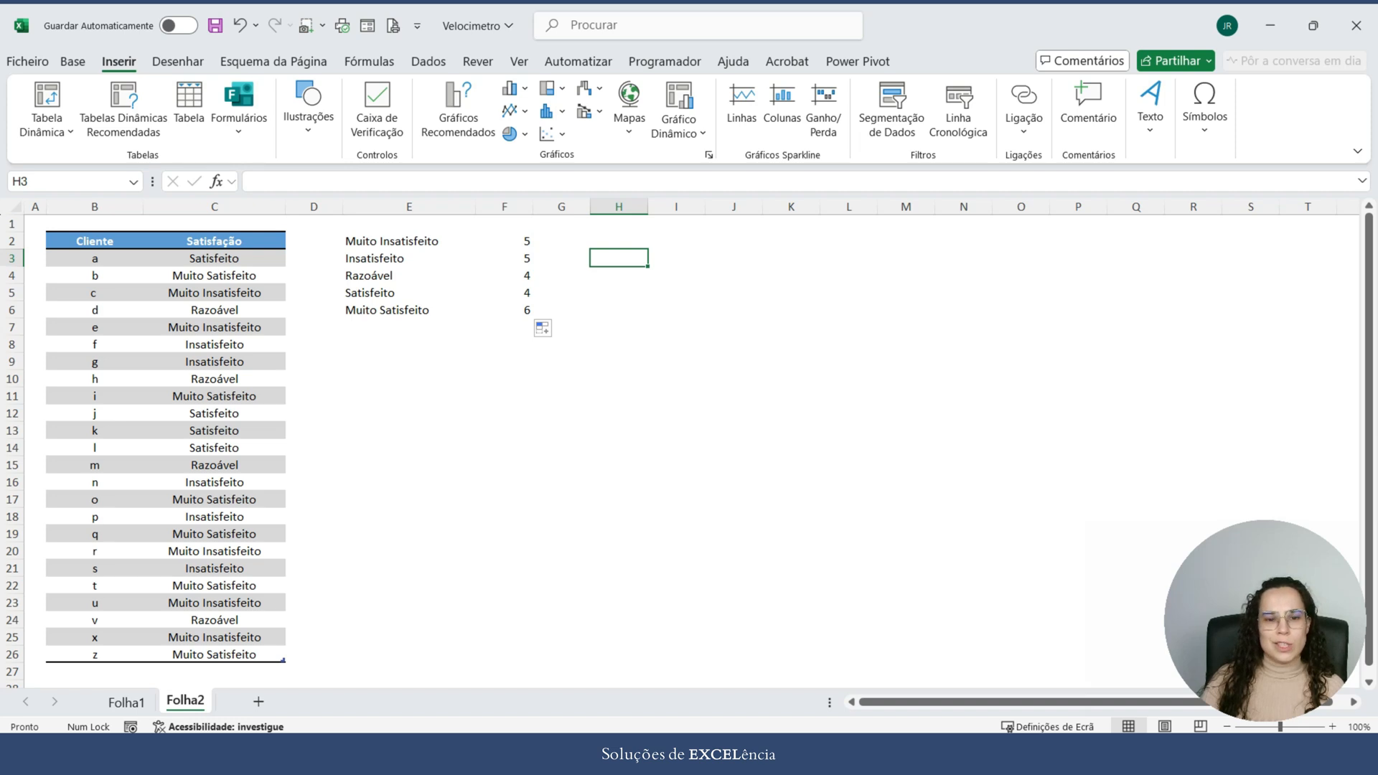
Step: Add the label Total in E7 and sum the response counts in F7 with =SOMA(F2:F6)
{"action": "left_click", "coordinate": [504, 311]}
{"action": "left_click", "coordinate": [410, 327]}
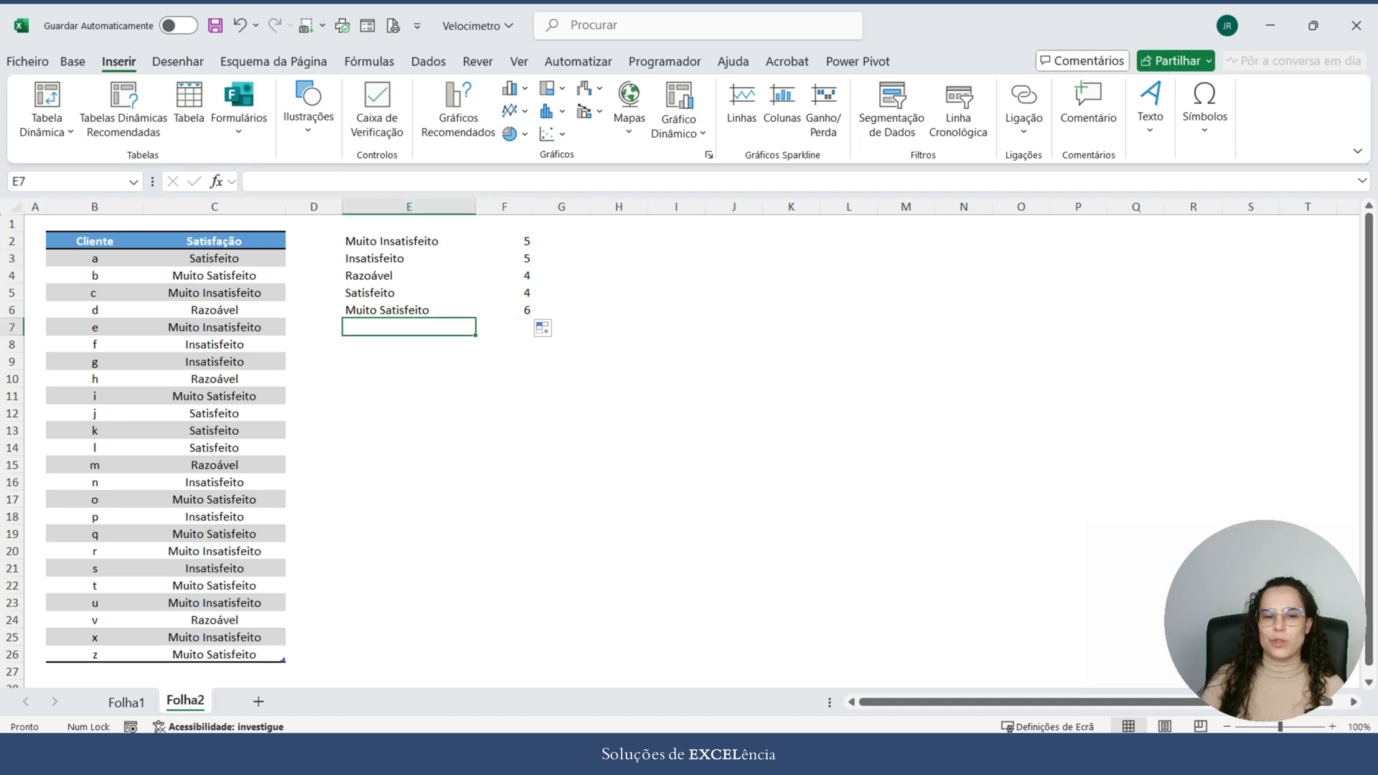
{"action": "type", "text": "Total"}
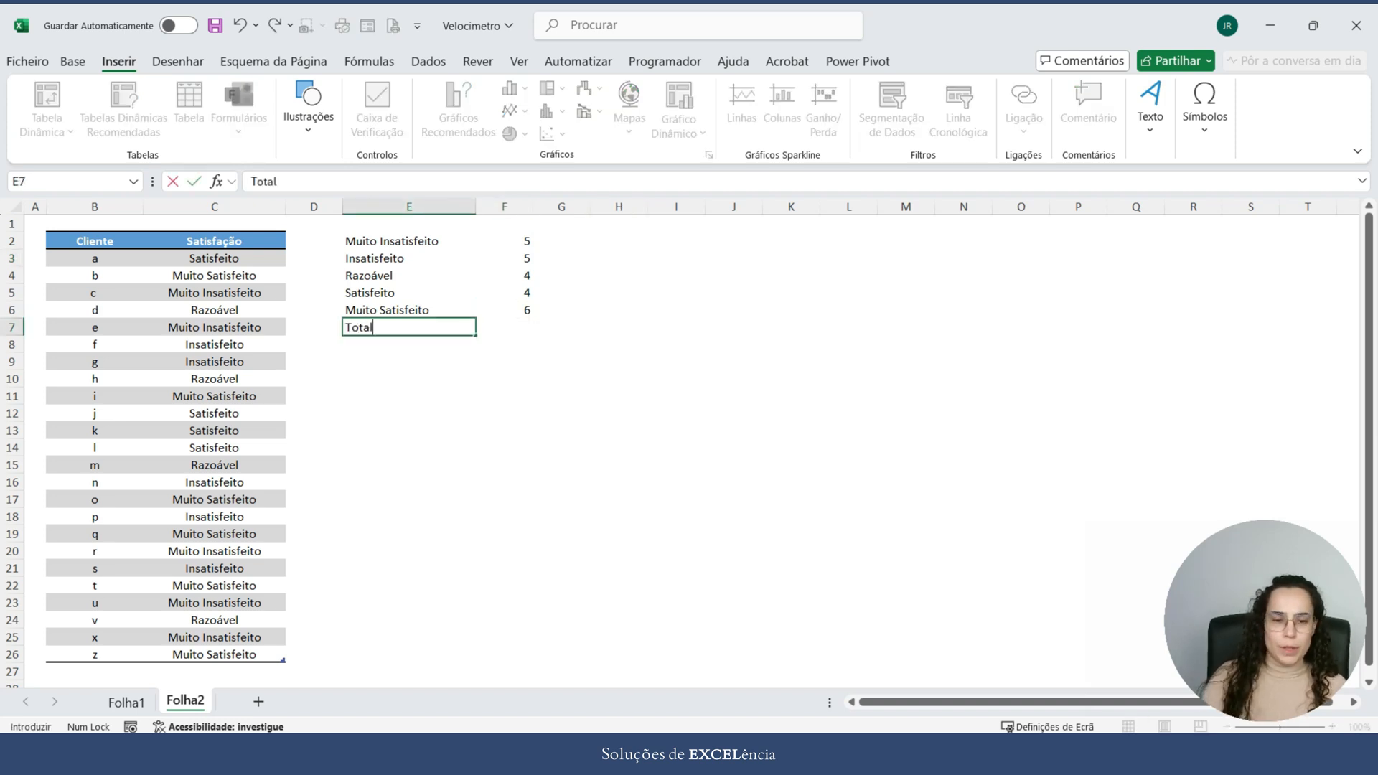
{"action": "key", "text": "Tab"}
{"action": "type", "text": "=soma("}
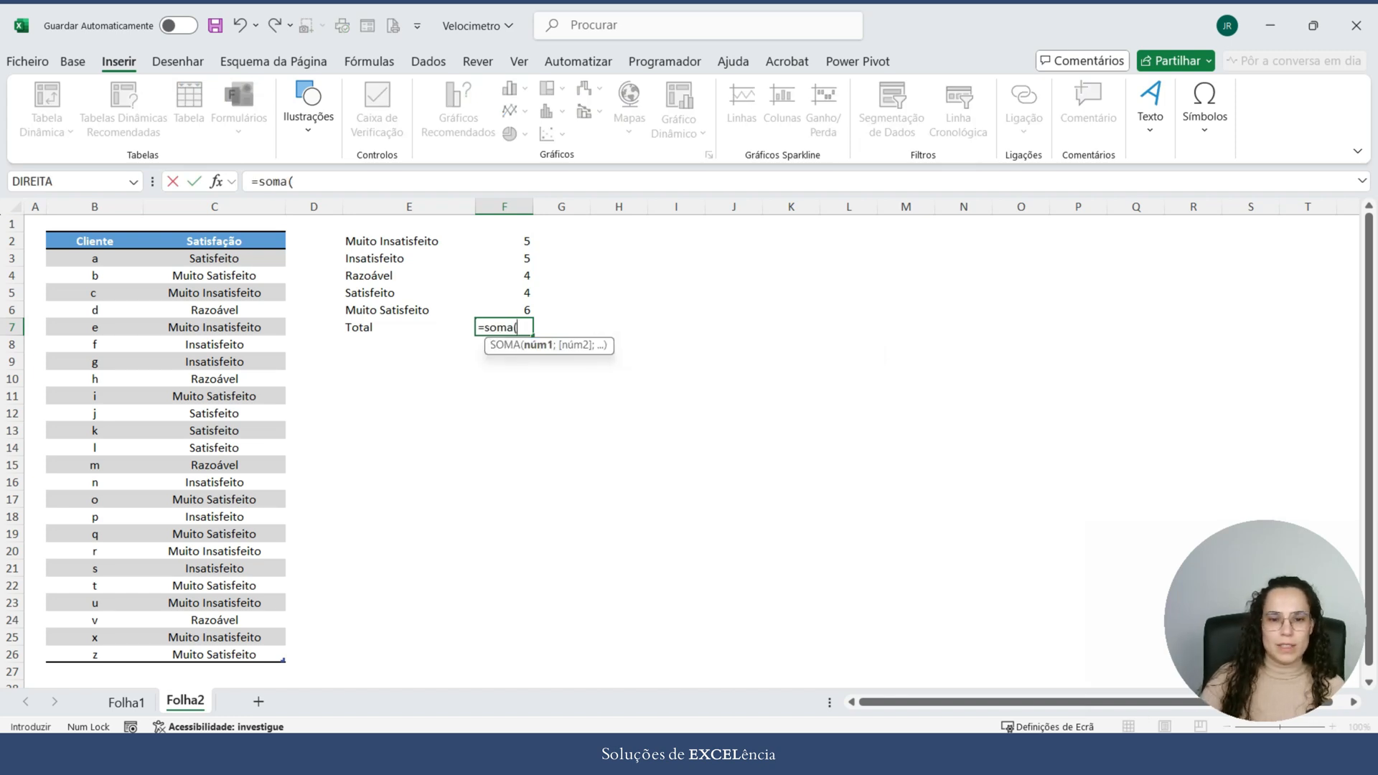
{"action": "left_click_drag", "start_coordinate": [504, 240], "coordinate": [504, 310]}
{"action": "type", "text": ")"}
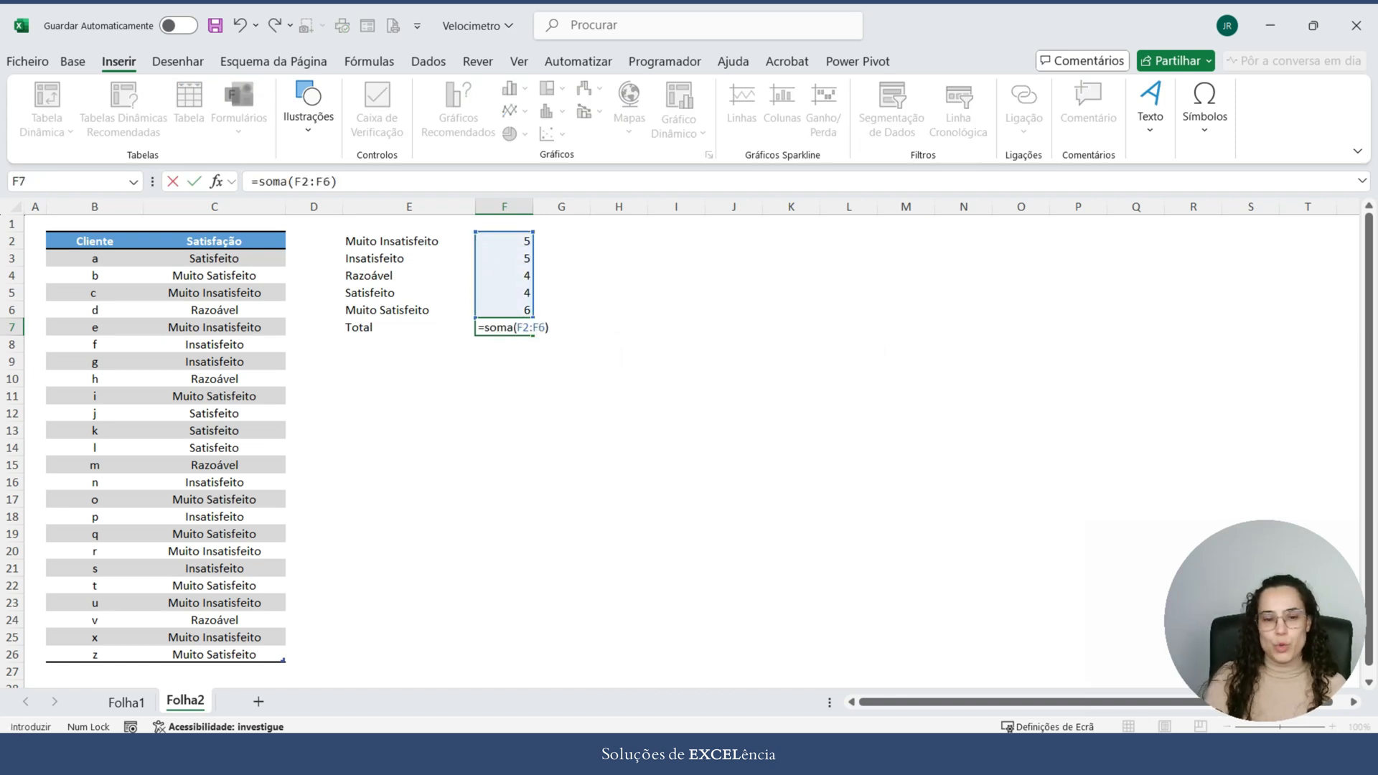
{"action": "key", "text": "Return"}
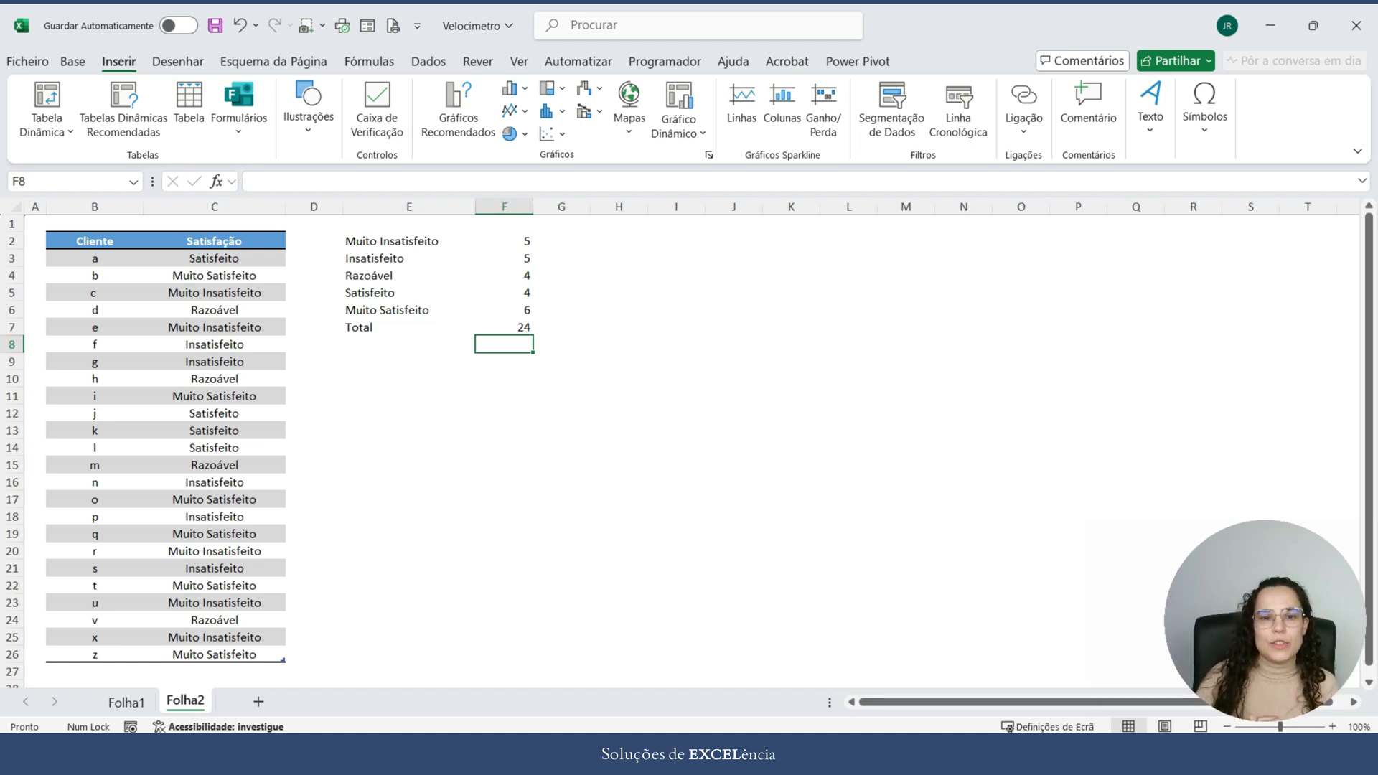
Step: Enter the headers Nº Respostas in F1 and Cotação in G1, widening column F to fit its header
{"action": "left_click", "coordinate": [561, 241]}
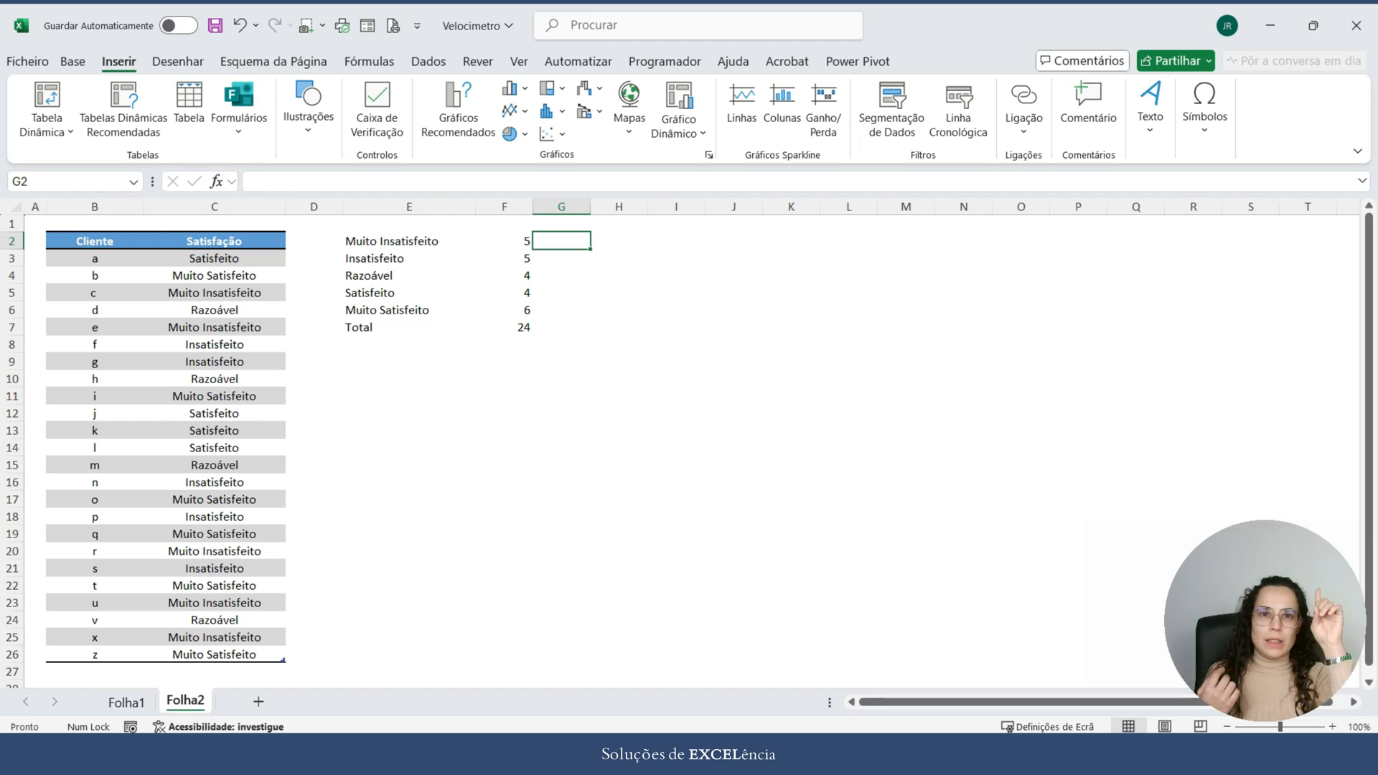
{"action": "key", "text": "Up"}
{"action": "key", "text": "Left"}
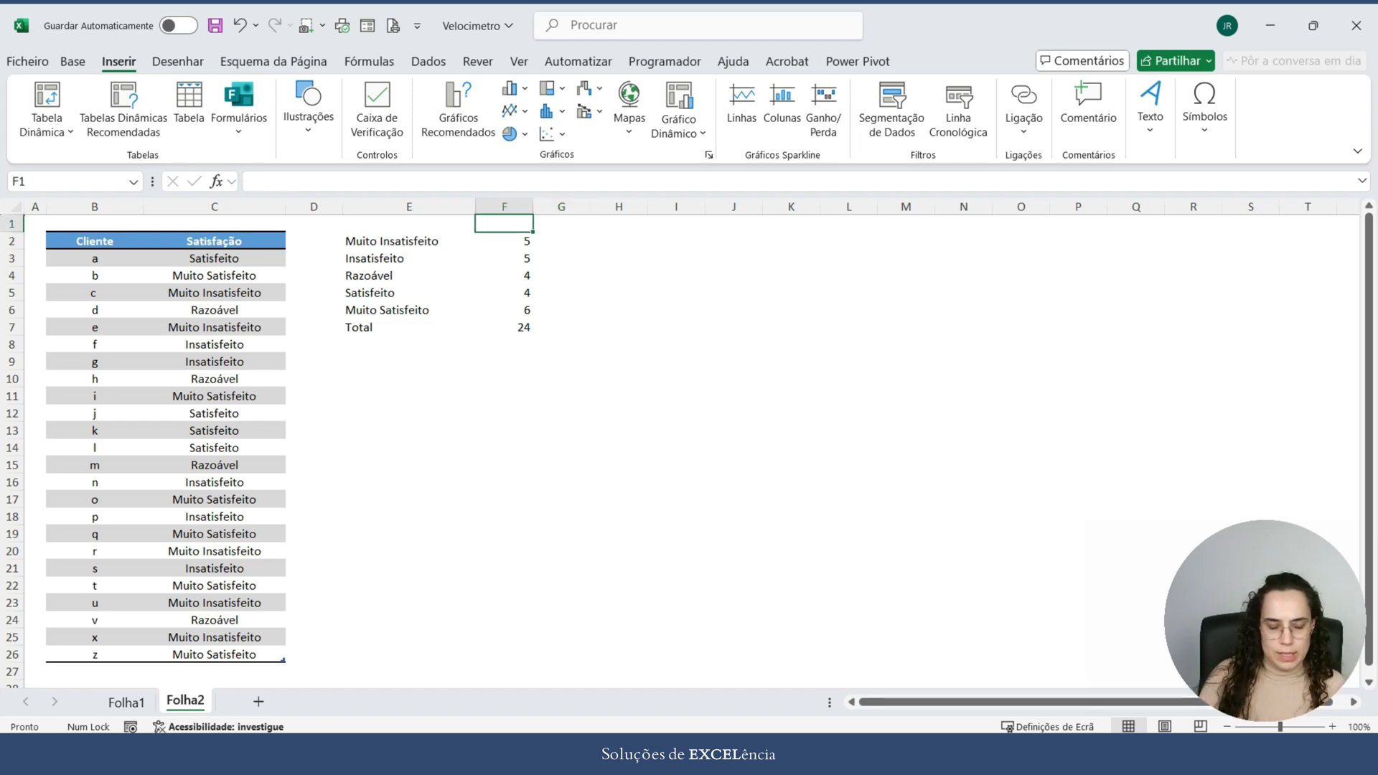
{"action": "type", "text": "Nº"}
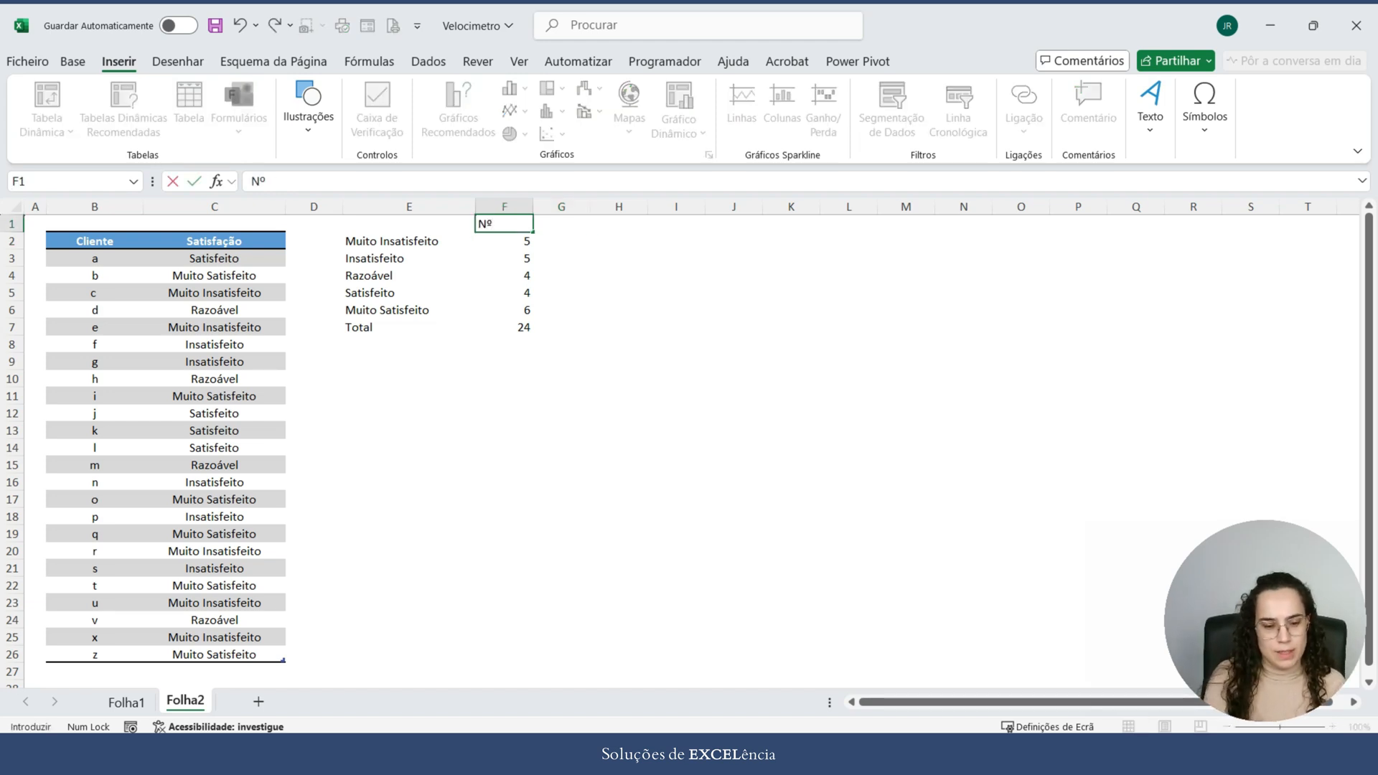
{"action": "type", "text": " Respostas"}
{"action": "key", "text": "Tab"}
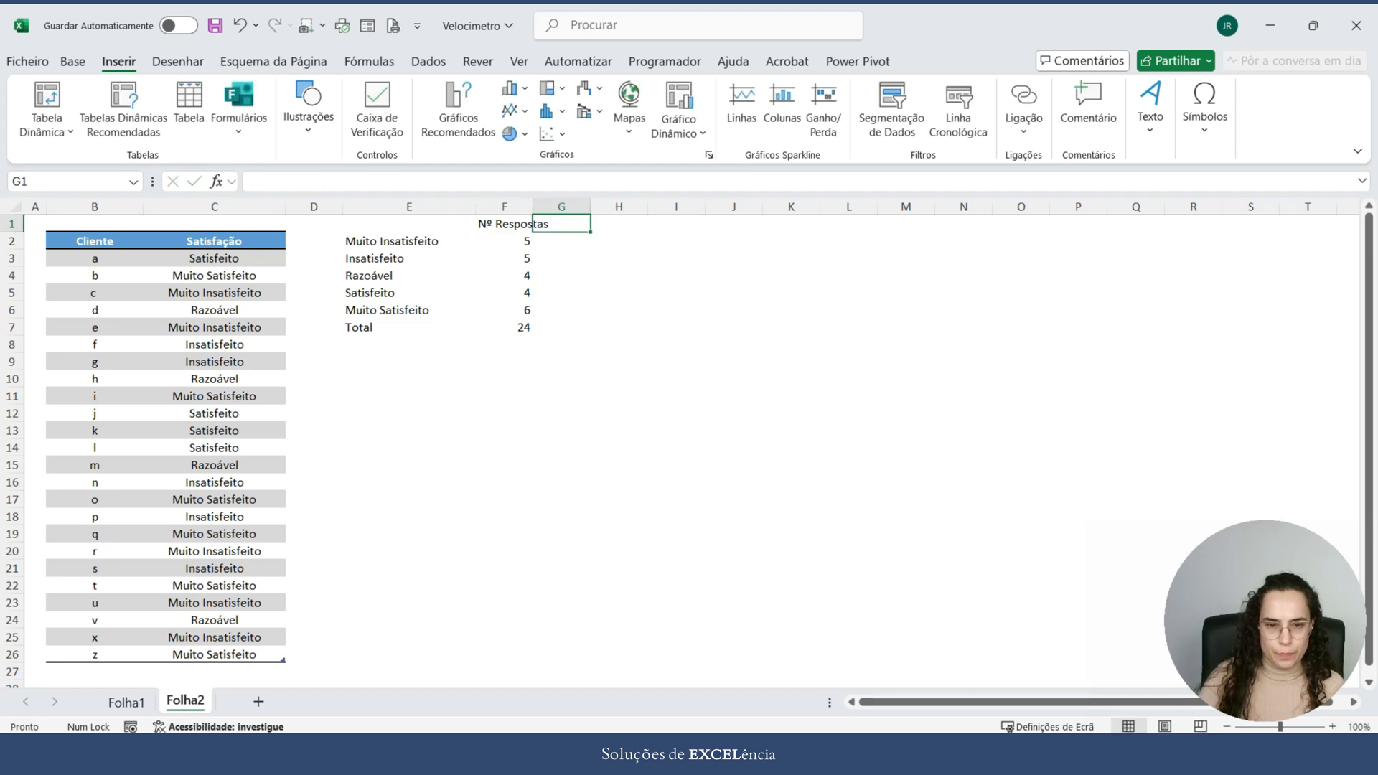
{"action": "double_click", "coordinate": [533, 207]}
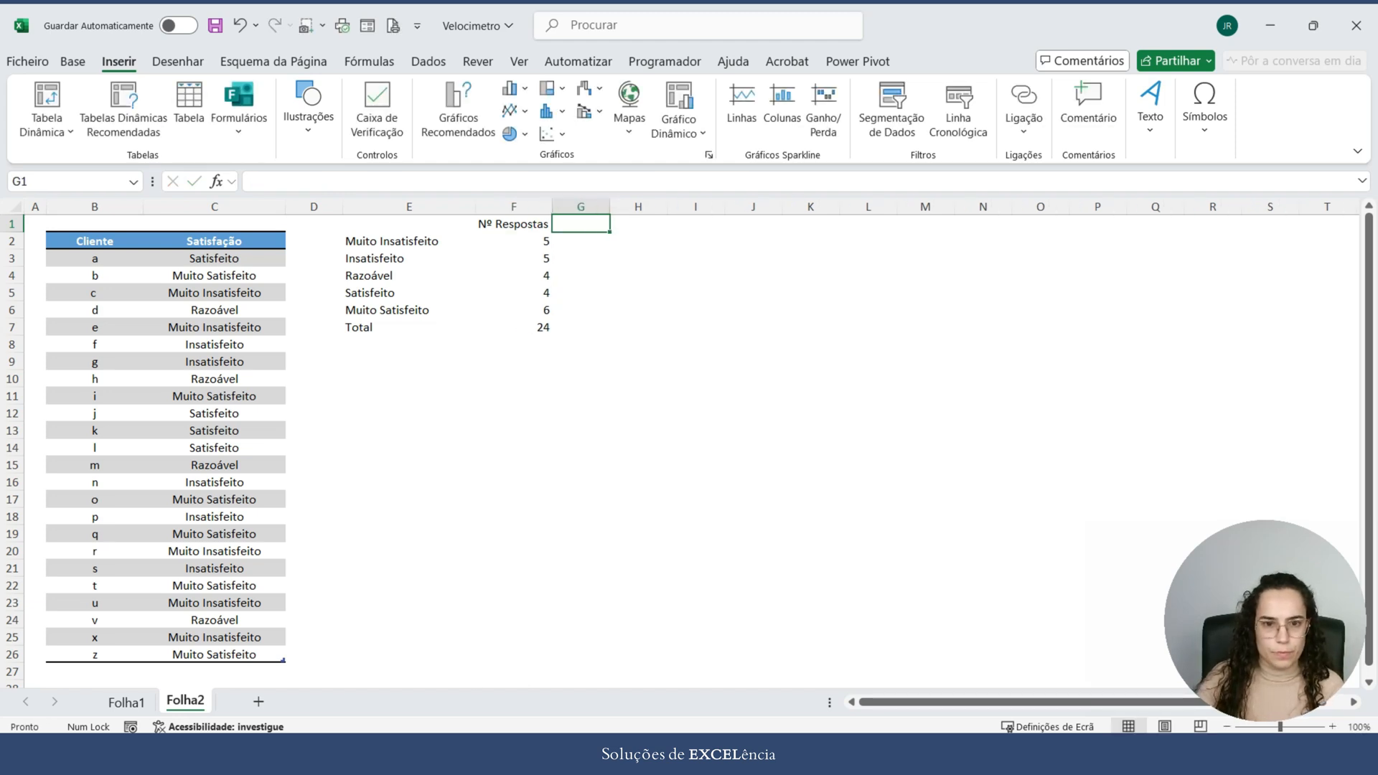
{"action": "type", "text": "Cotação"}
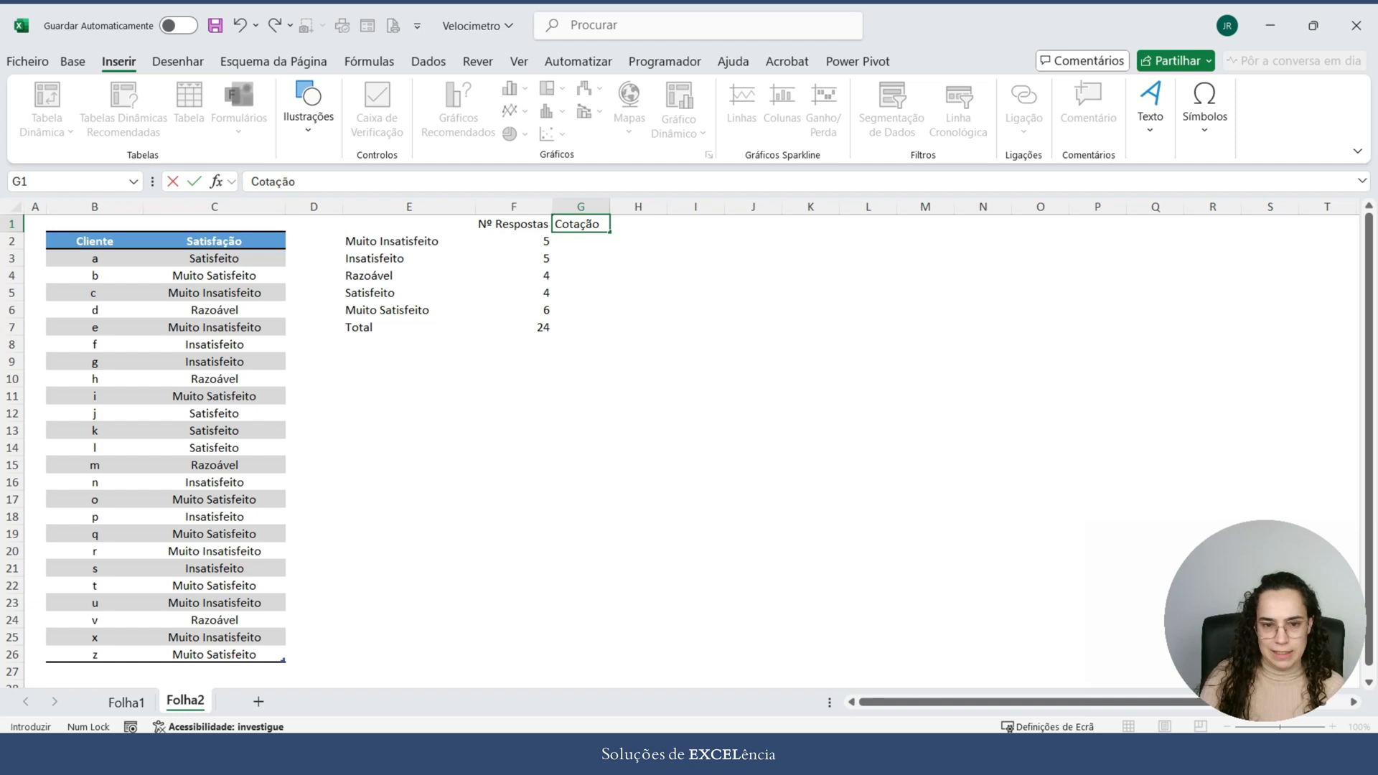
{"action": "key", "text": "Return"}
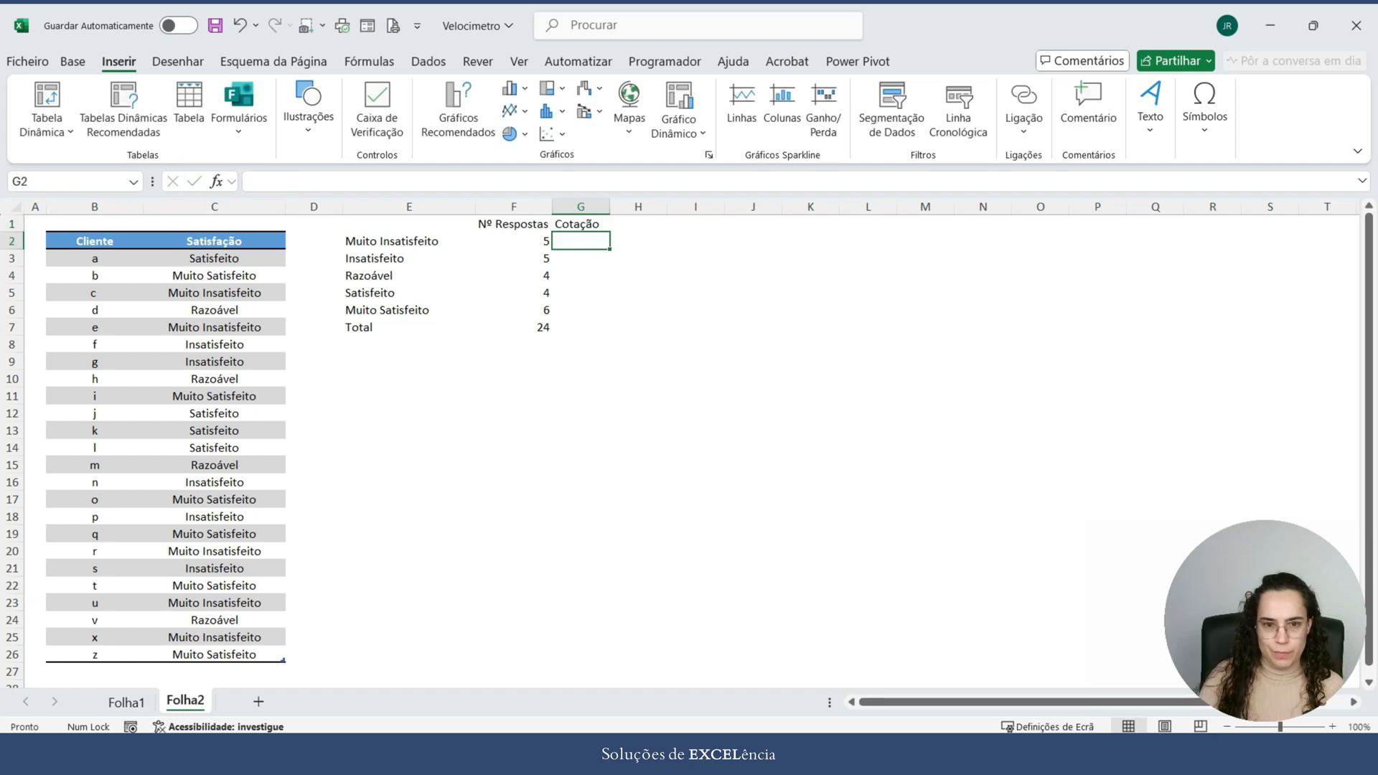
Step: Enter the ratings 1, 2, 3, 4 and 5 in G2 to G6, from Muito Insatisfeito to Muito Satisfeito
{"action": "type", "text": "1"}
{"action": "key", "text": "Return"}
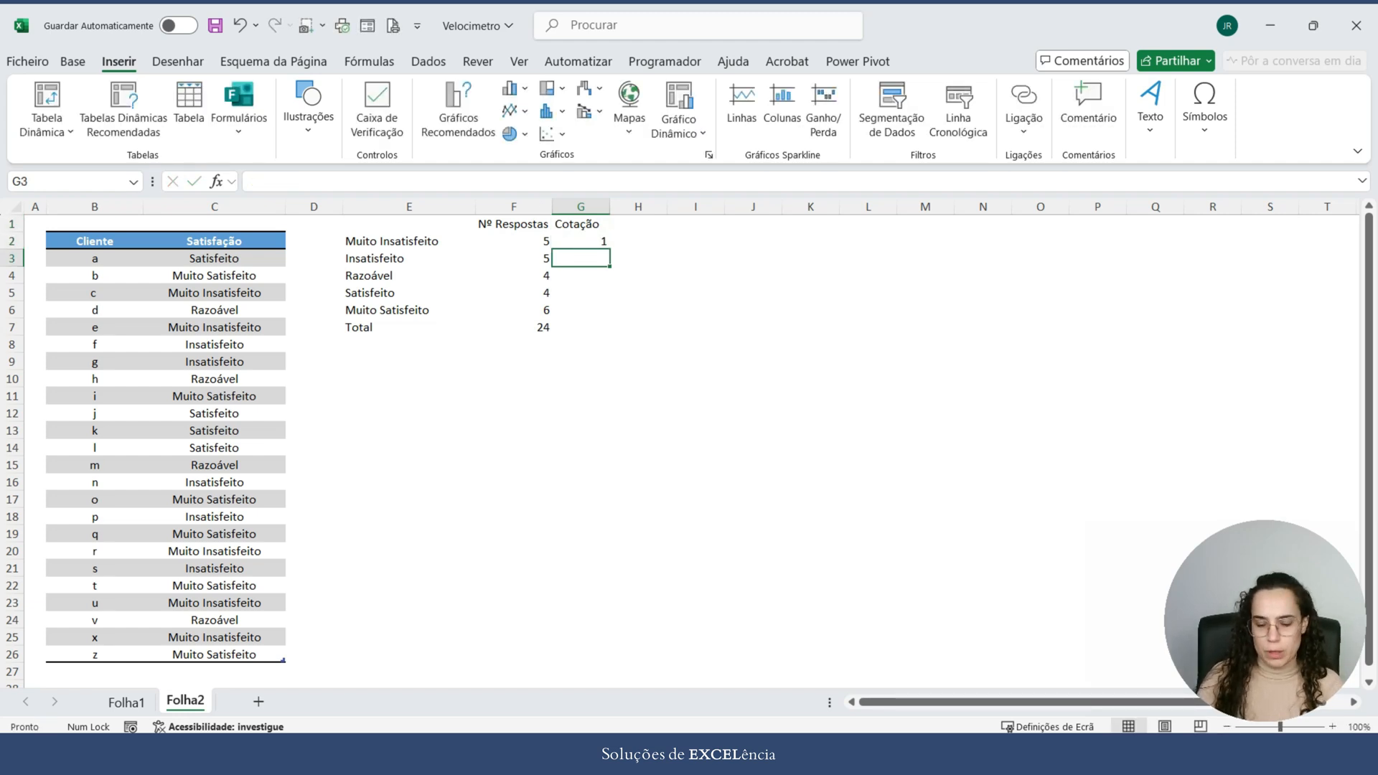
{"action": "type", "text": "2"}
{"action": "key", "text": "Return"}
{"action": "type", "text": "3"}
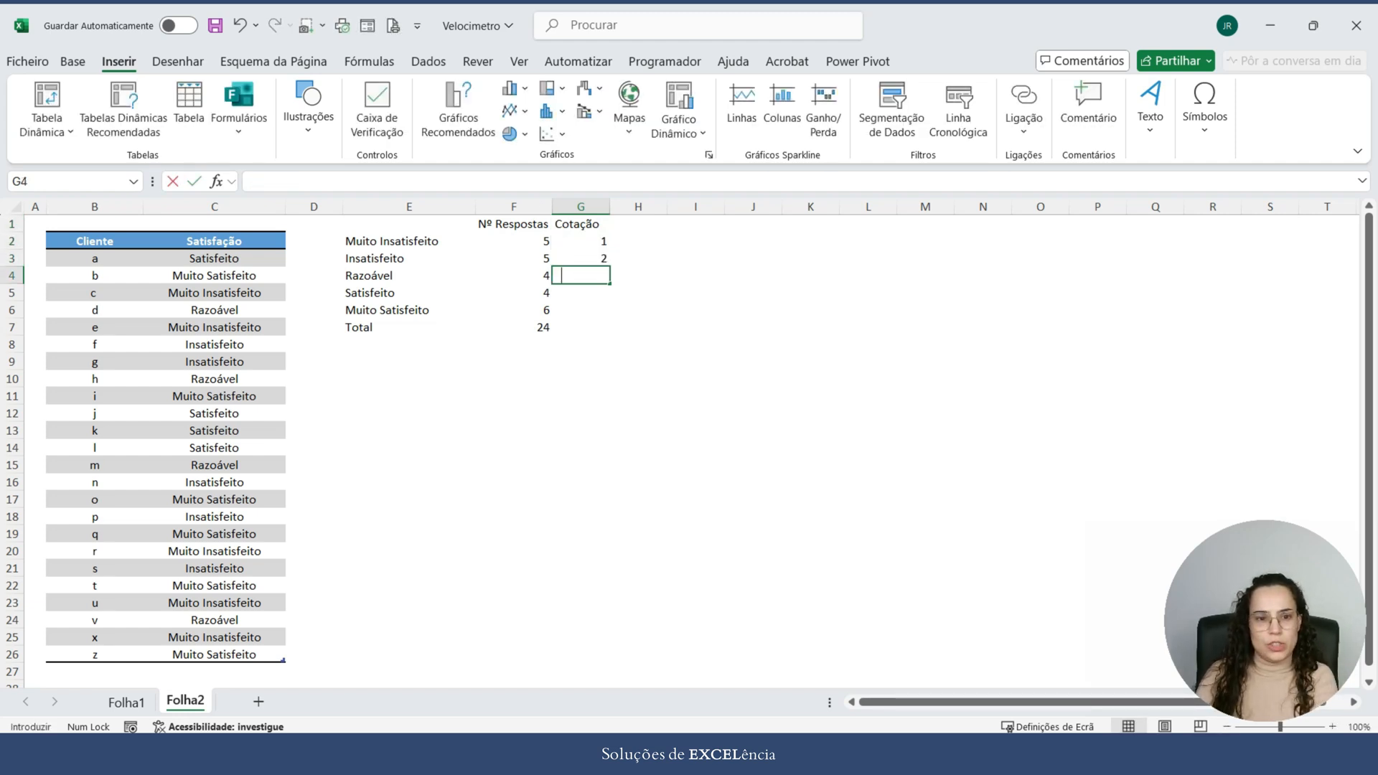
{"action": "key", "text": "Return"}
{"action": "type", "text": "4"}
{"action": "key", "text": "Return"}
{"action": "type", "text": "5"}
{"action": "key", "text": "Return"}
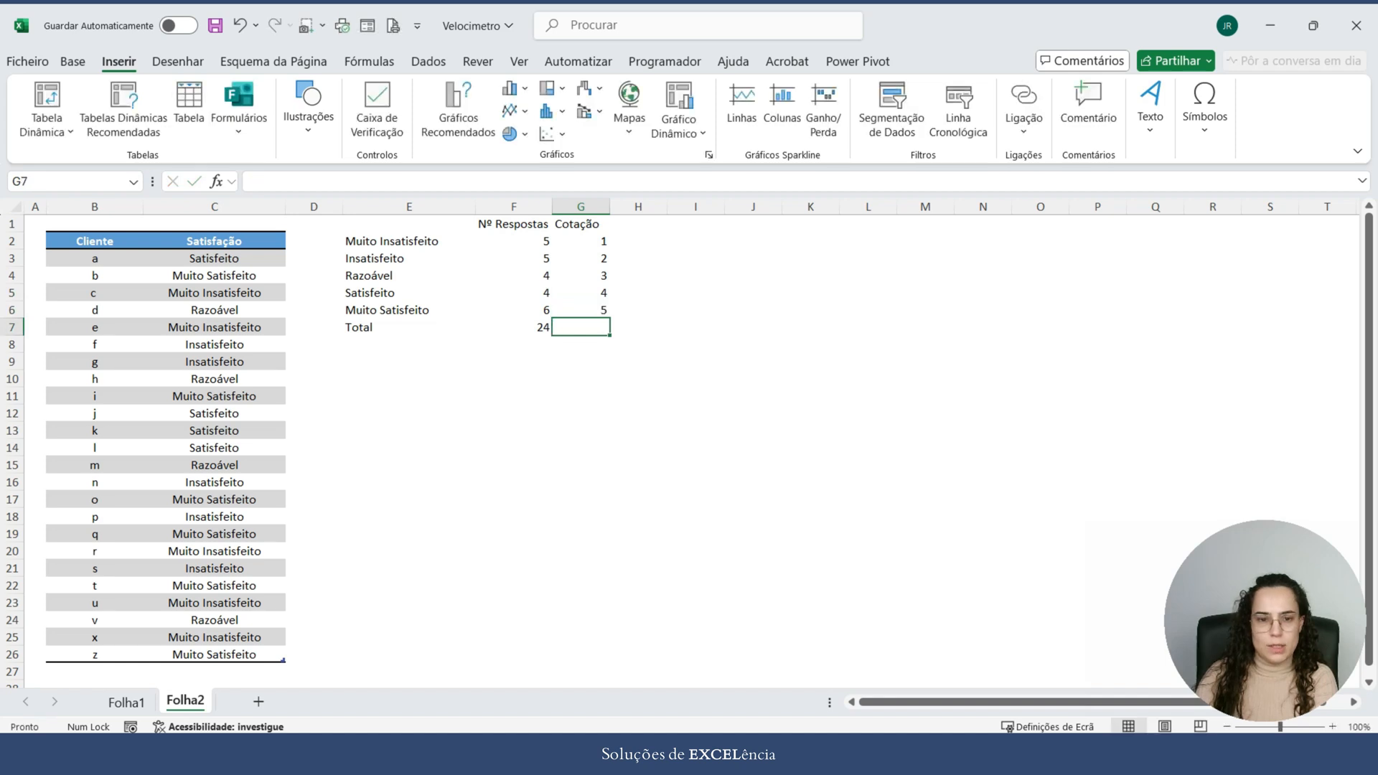
Step: Enter the header Resultado in cell H1
{"action": "key", "text": "Right"}
{"action": "key", "text": "Up"}
{"action": "key", "text": "Up"}
{"action": "key", "text": "Up"}
{"action": "key", "text": "Up"}
{"action": "key", "text": "Up"}
{"action": "key", "text": "Up"}
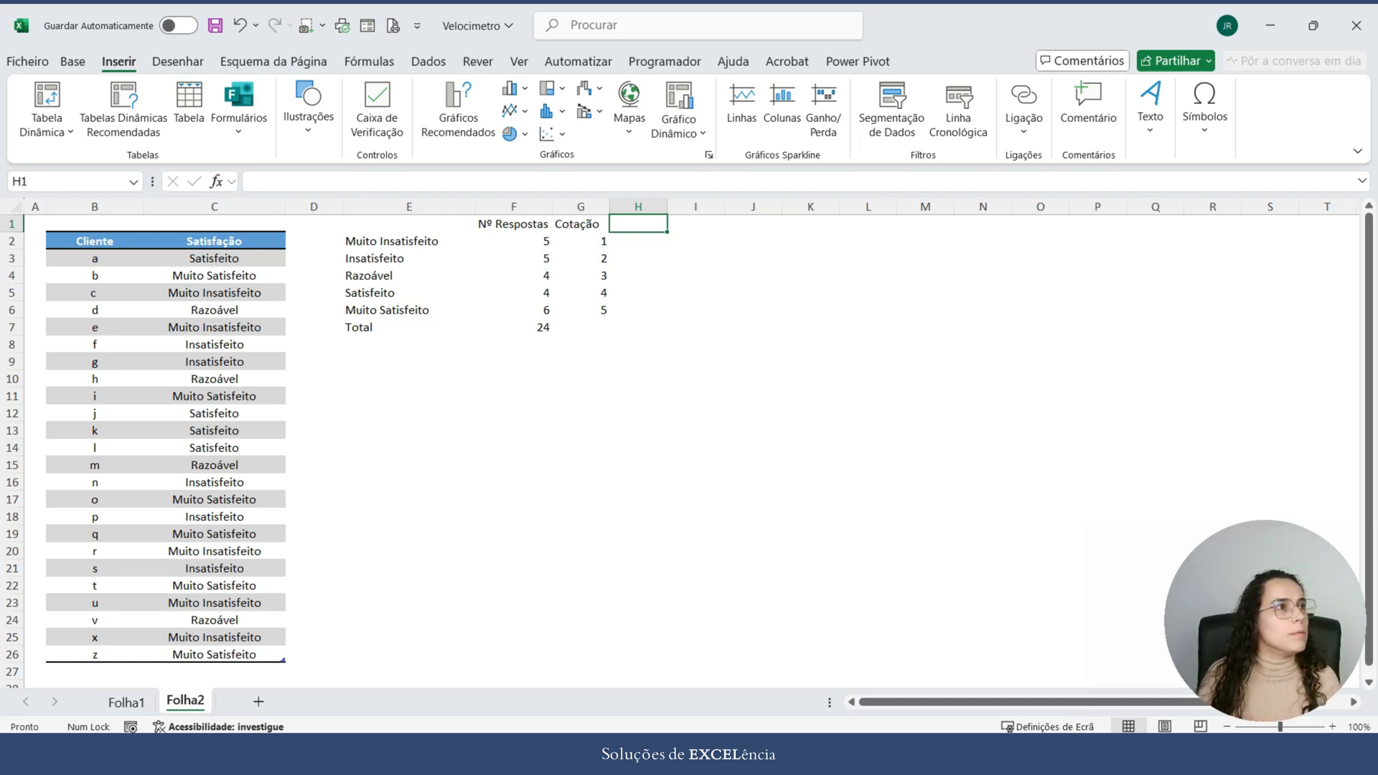
{"action": "type", "text": "Result"}
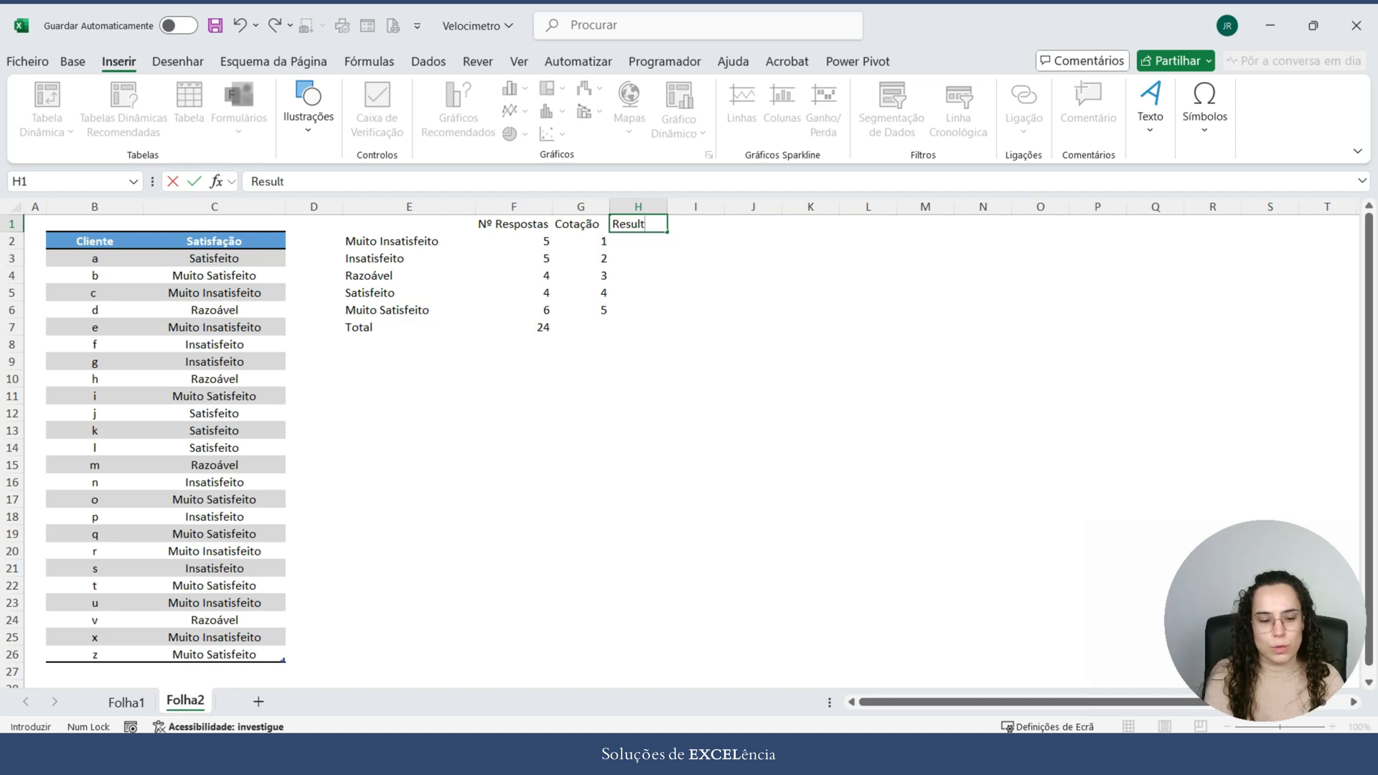
{"action": "type", "text": "ado"}
{"action": "key", "text": "Return"}
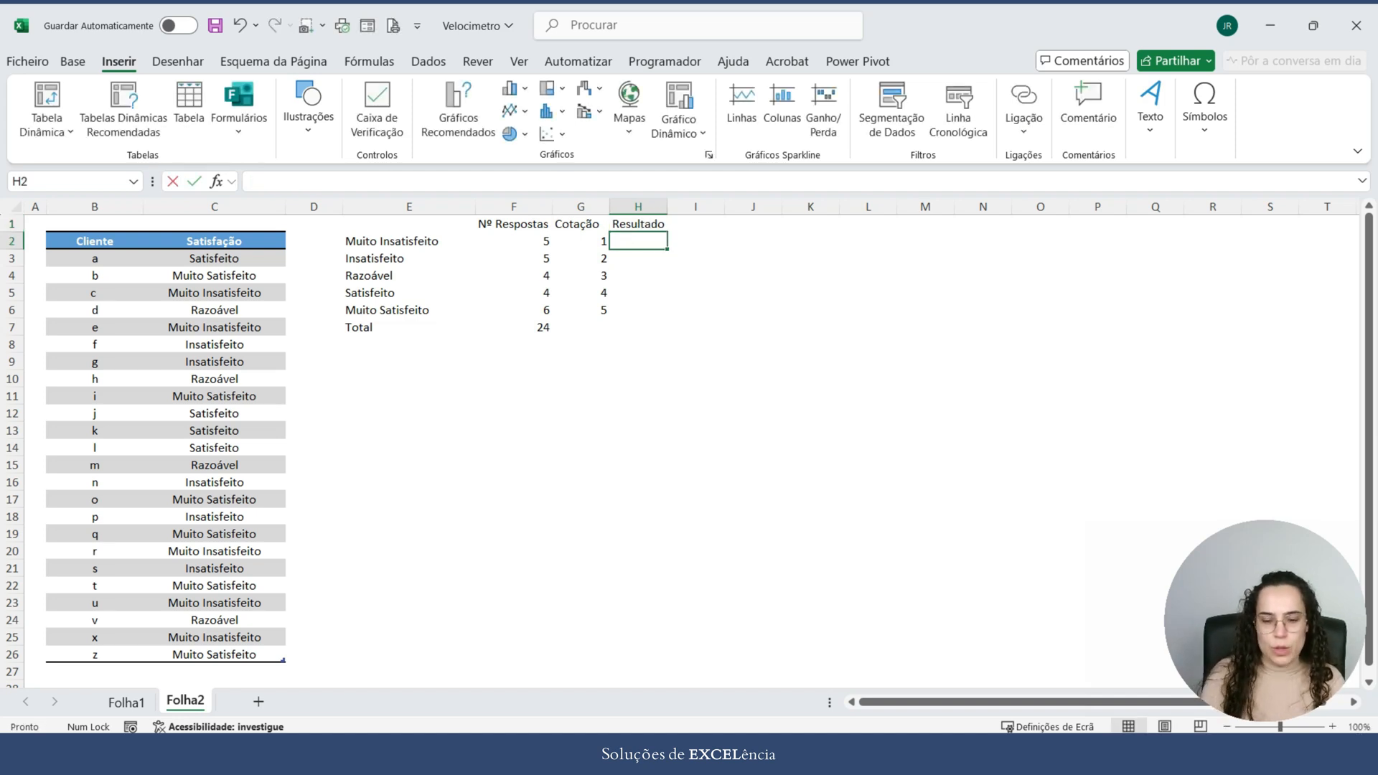
Step: Multiply responses by rating in H2 with =F2*G2 and fill the formula down to H6
{"action": "type", "text": "="}
{"action": "key", "text": "Left"}
{"action": "key", "text": "Left"}
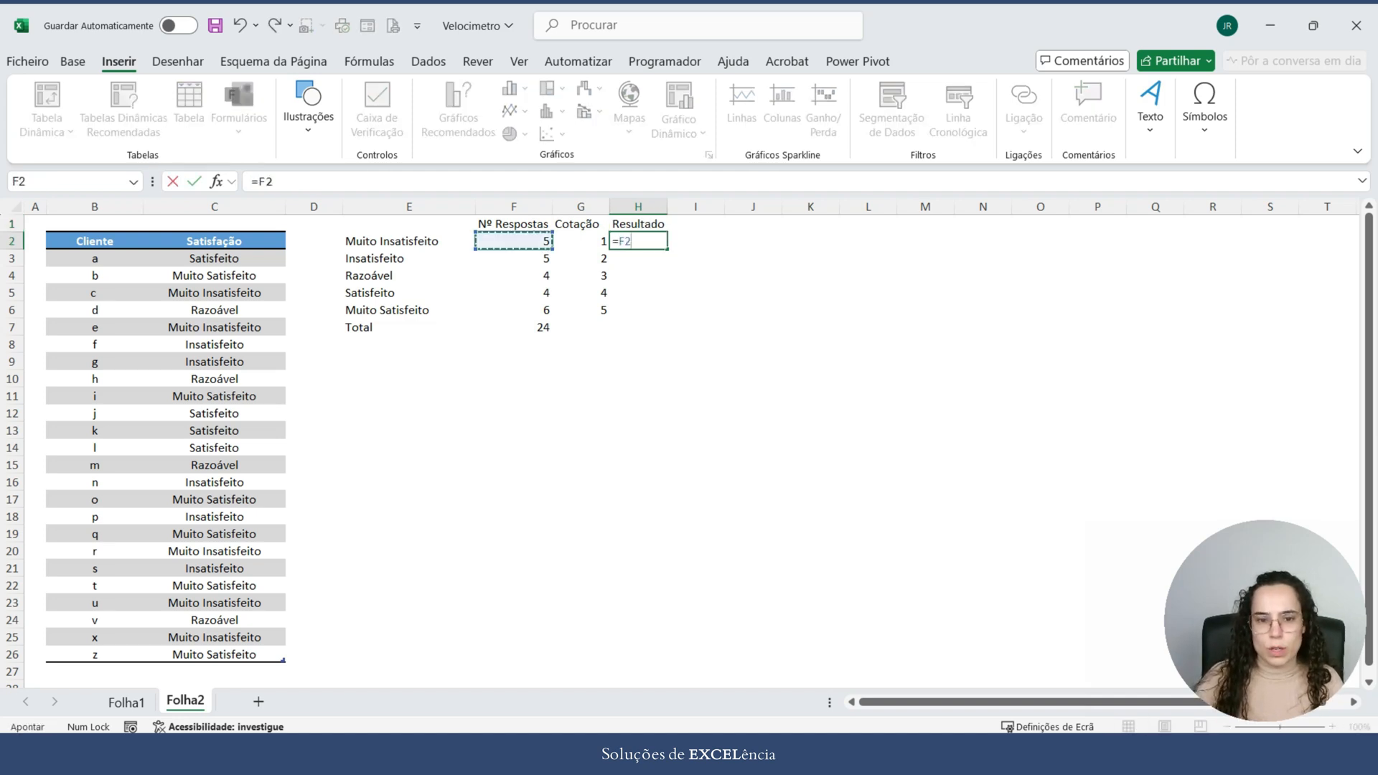
{"action": "type", "text": "*"}
{"action": "key", "text": "Left"}
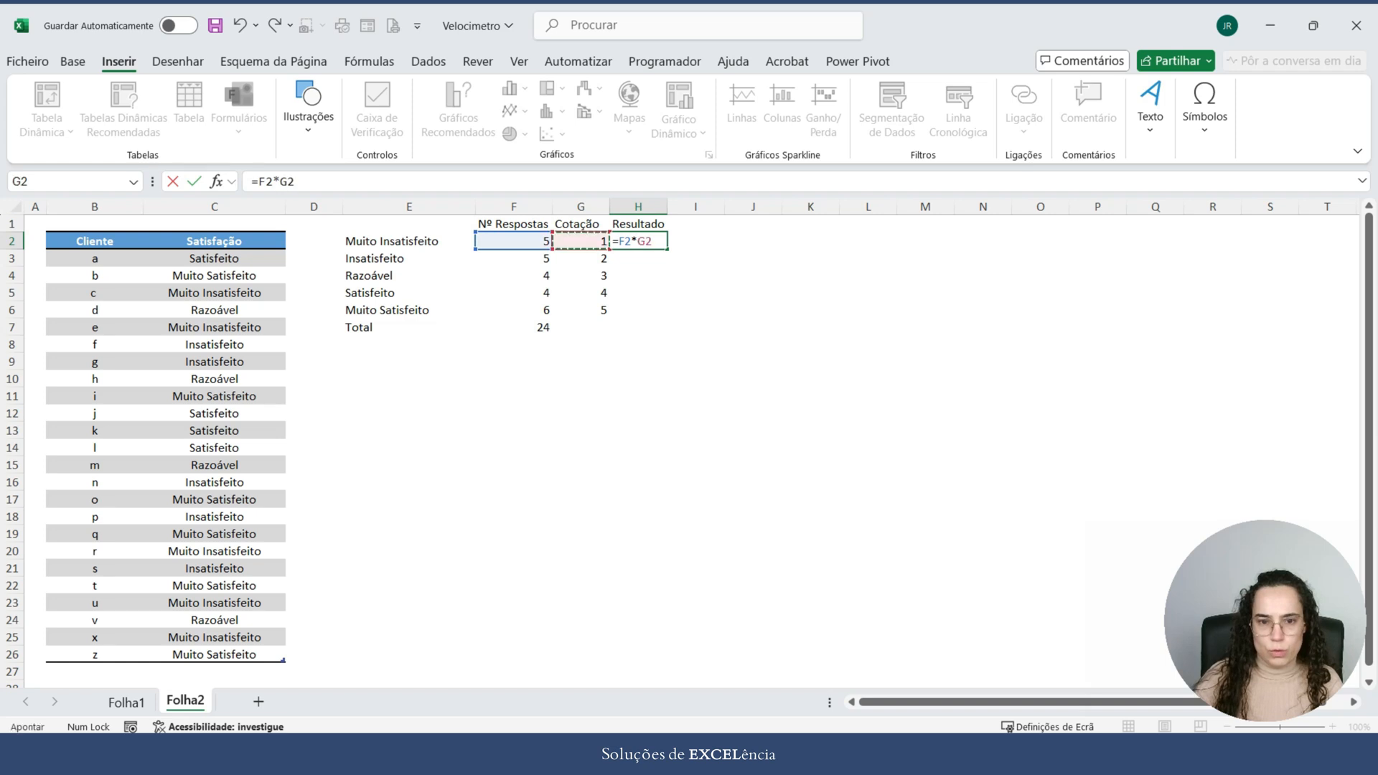
{"action": "key", "text": "Return"}
{"action": "key", "text": "Up"}
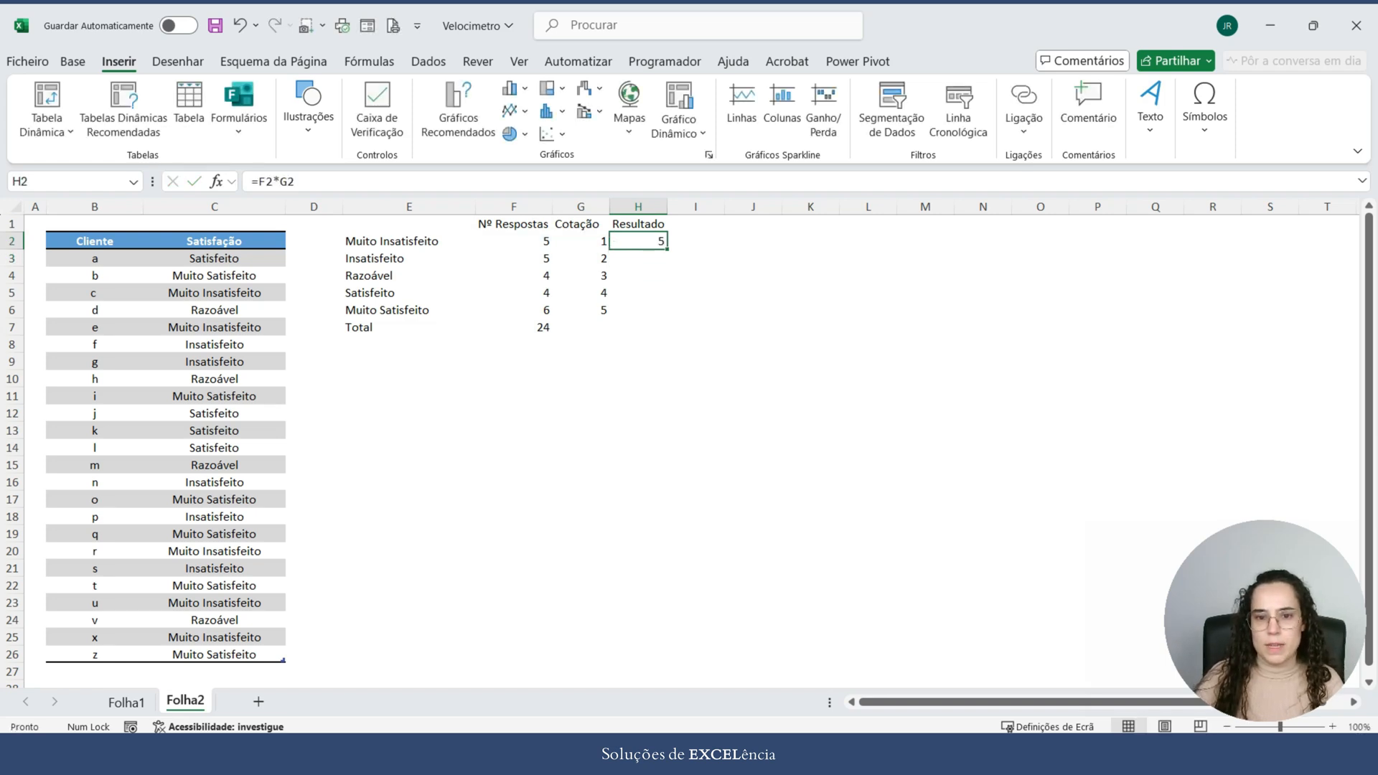
{"action": "left_click_drag", "start_coordinate": [667, 249], "coordinate": [664, 315]}
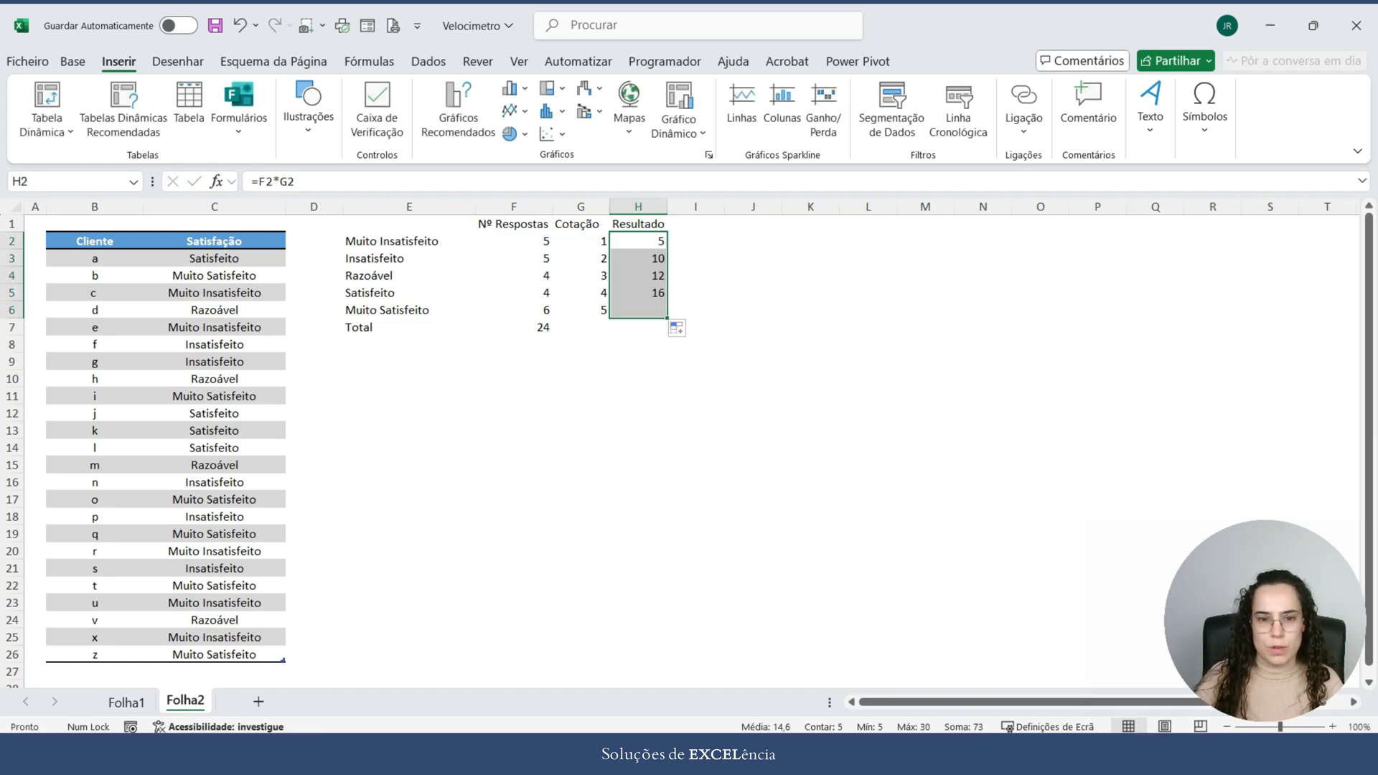
Step: Total the Resultado column in H7 by summing H2:H6 with the SOMA function
{"action": "left_click", "coordinate": [639, 328]}
{"action": "type", "text": "=soma("}
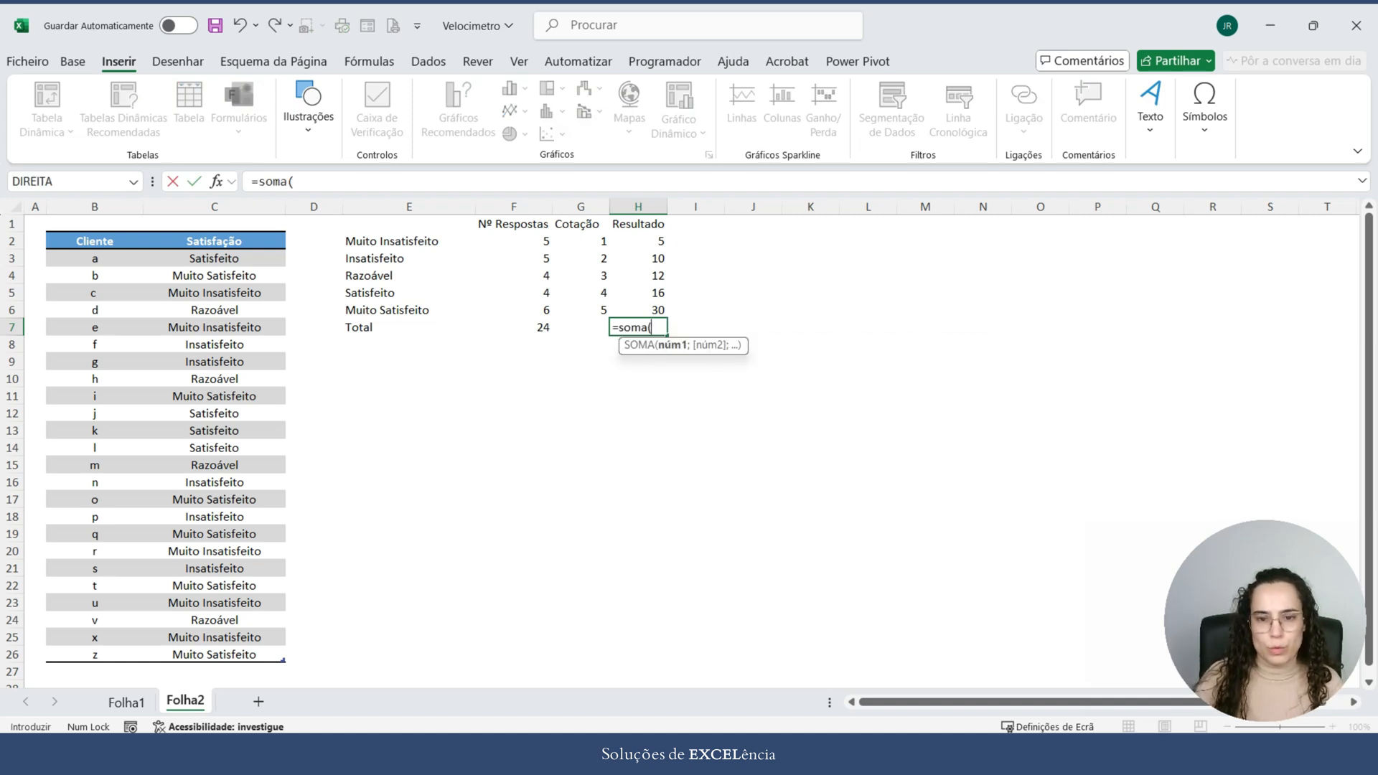
{"action": "left_click_drag", "start_coordinate": [639, 242], "coordinate": [639, 310]}
{"action": "type", "text": ")"}
{"action": "key", "text": "Return"}
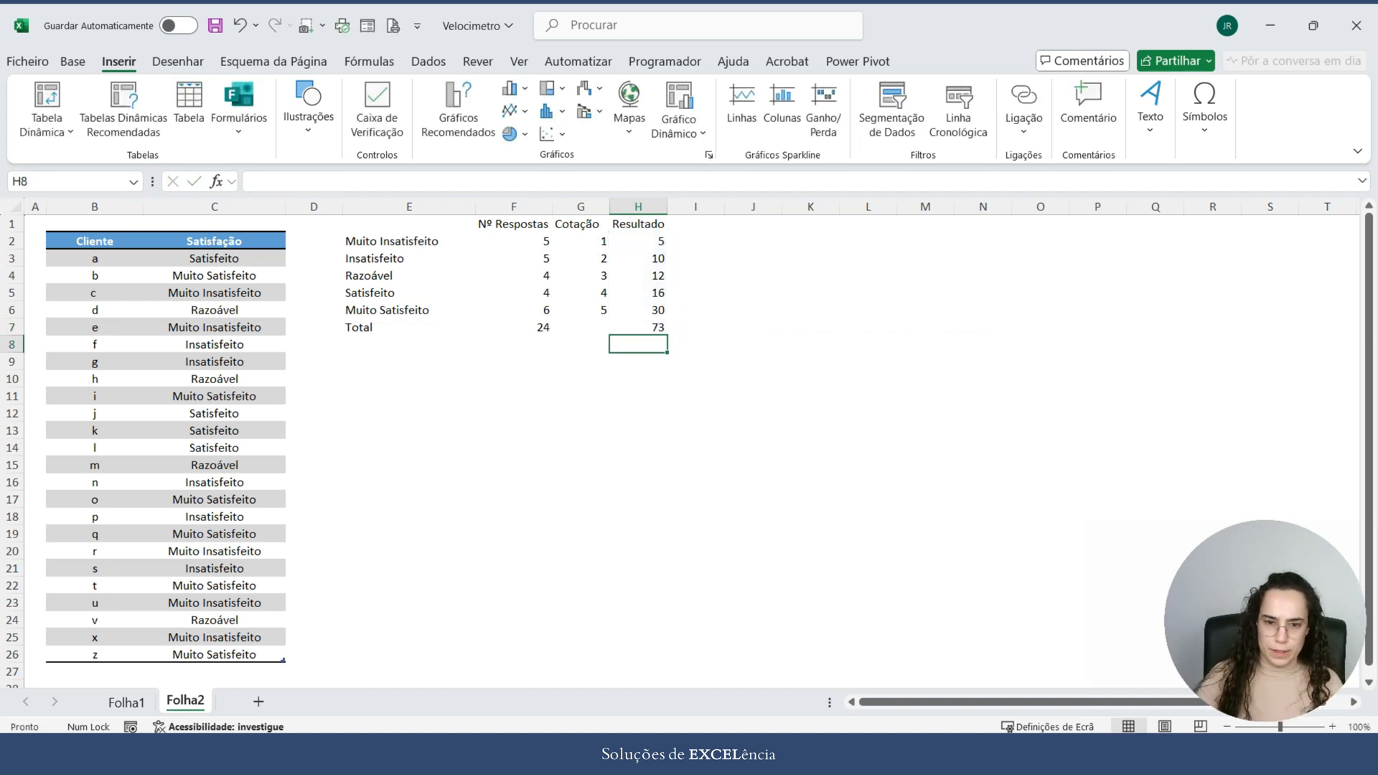
{"action": "left_click", "coordinate": [638, 466]}
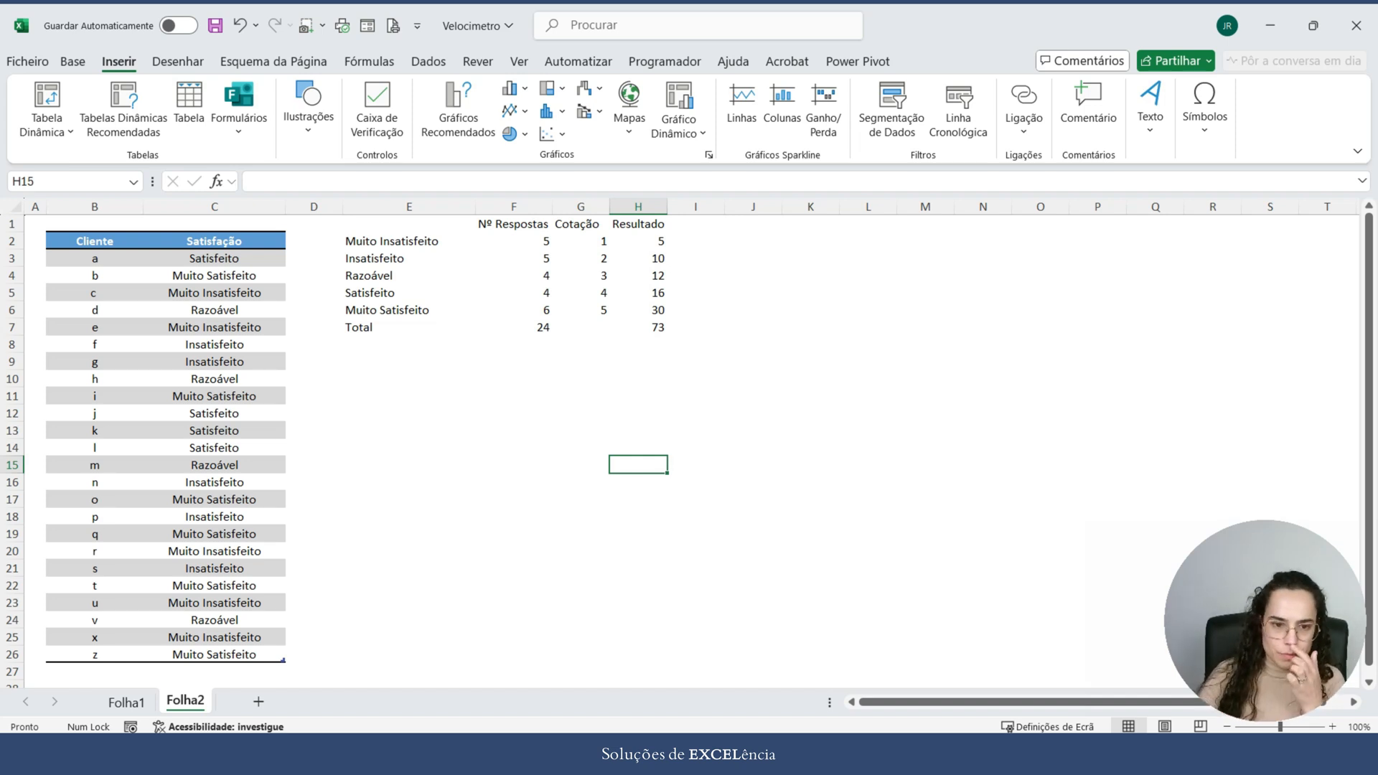
{"action": "left_click", "coordinate": [409, 397]}
{"action": "left_click", "coordinate": [409, 362]}
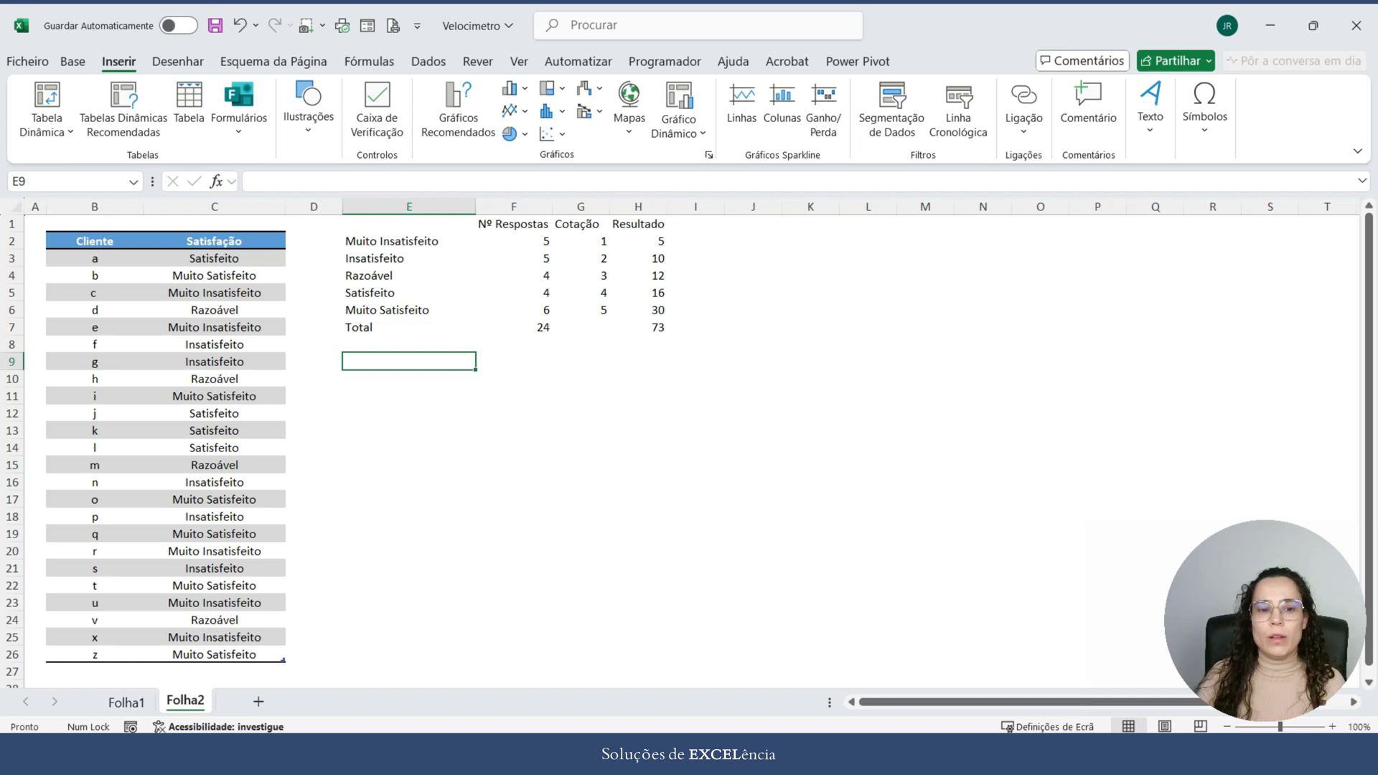
{"action": "left_click", "coordinate": [409, 396]}
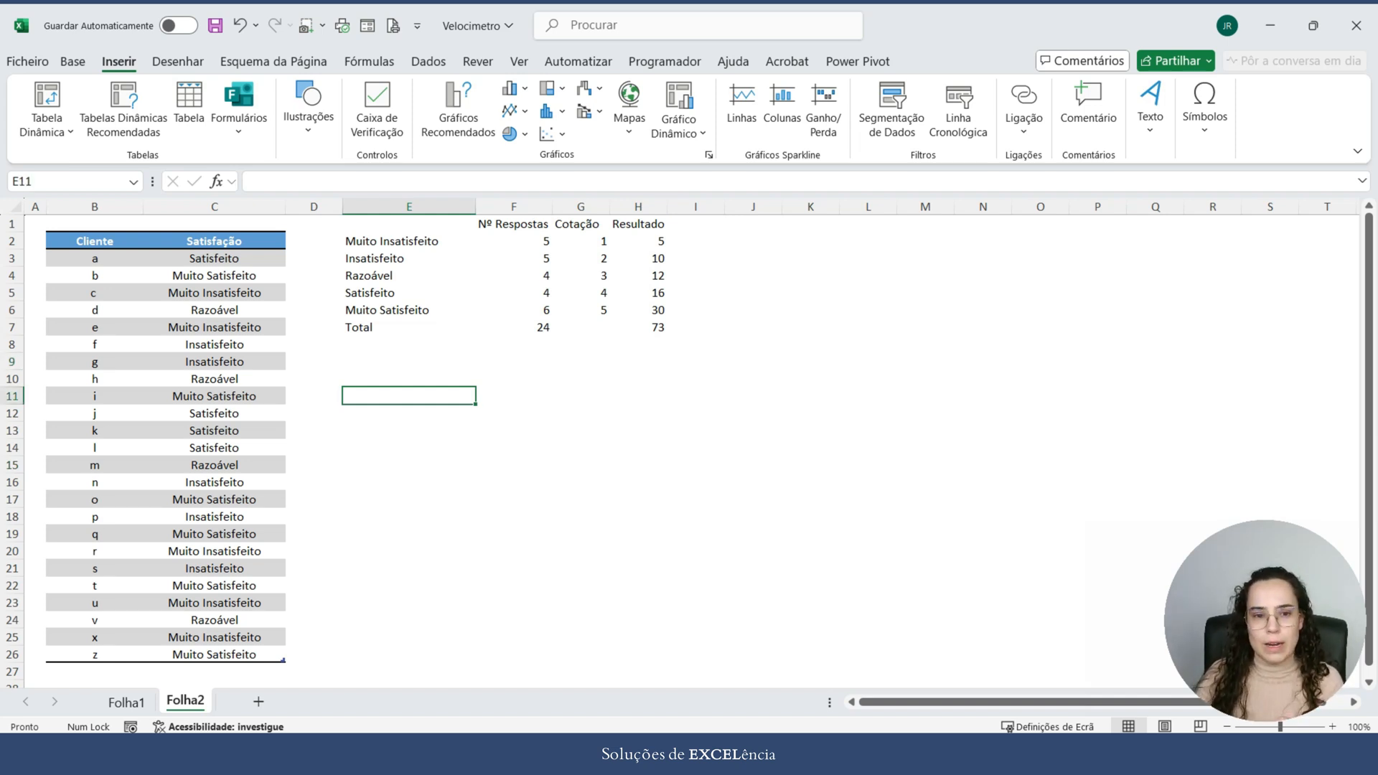
Step: Copy the satisfaction labels and Total from E2:E7 to the range starting at E10
{"action": "left_click_drag", "start_coordinate": [409, 241], "coordinate": [409, 329]}
{"action": "key", "text": "ctrl+c"}
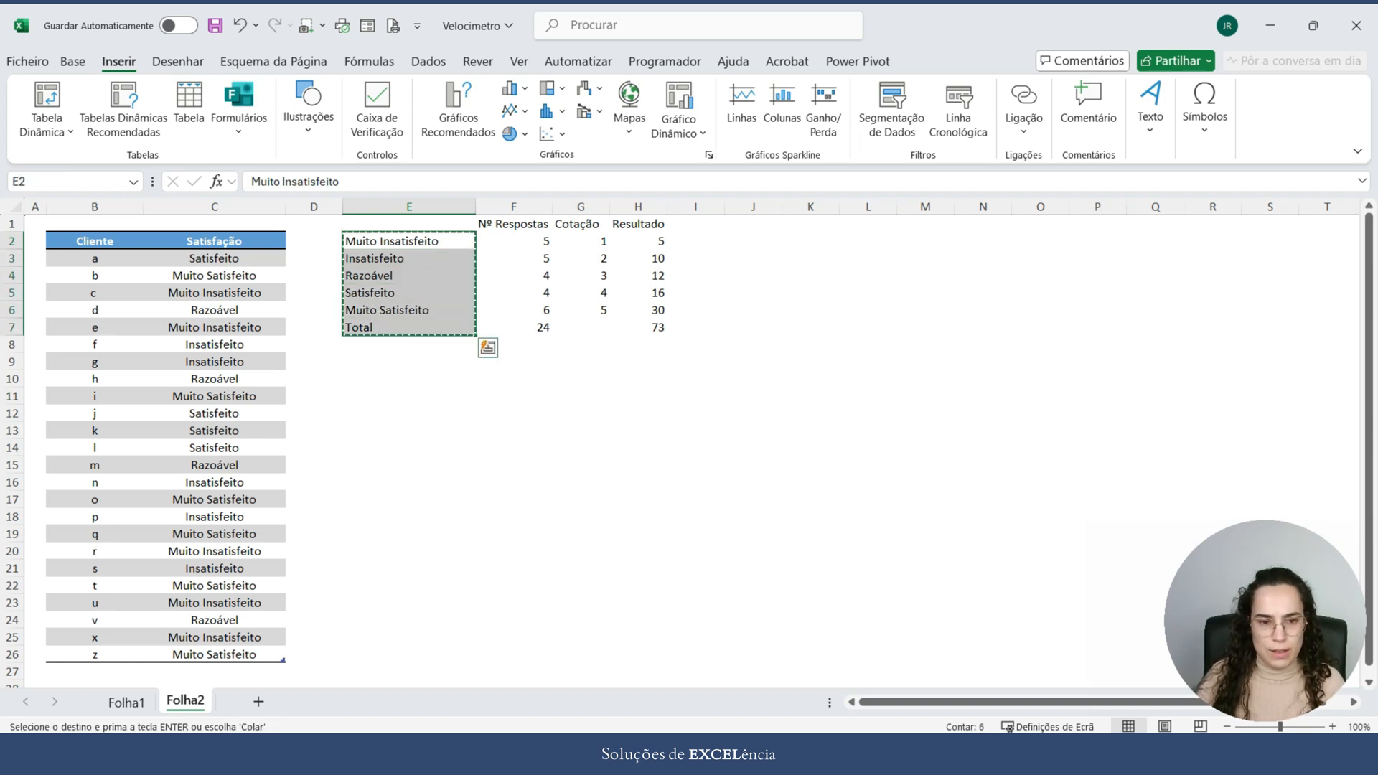
{"action": "left_click", "coordinate": [409, 379]}
{"action": "key", "text": "ctrl+v"}
{"action": "left_click", "coordinate": [514, 379]}
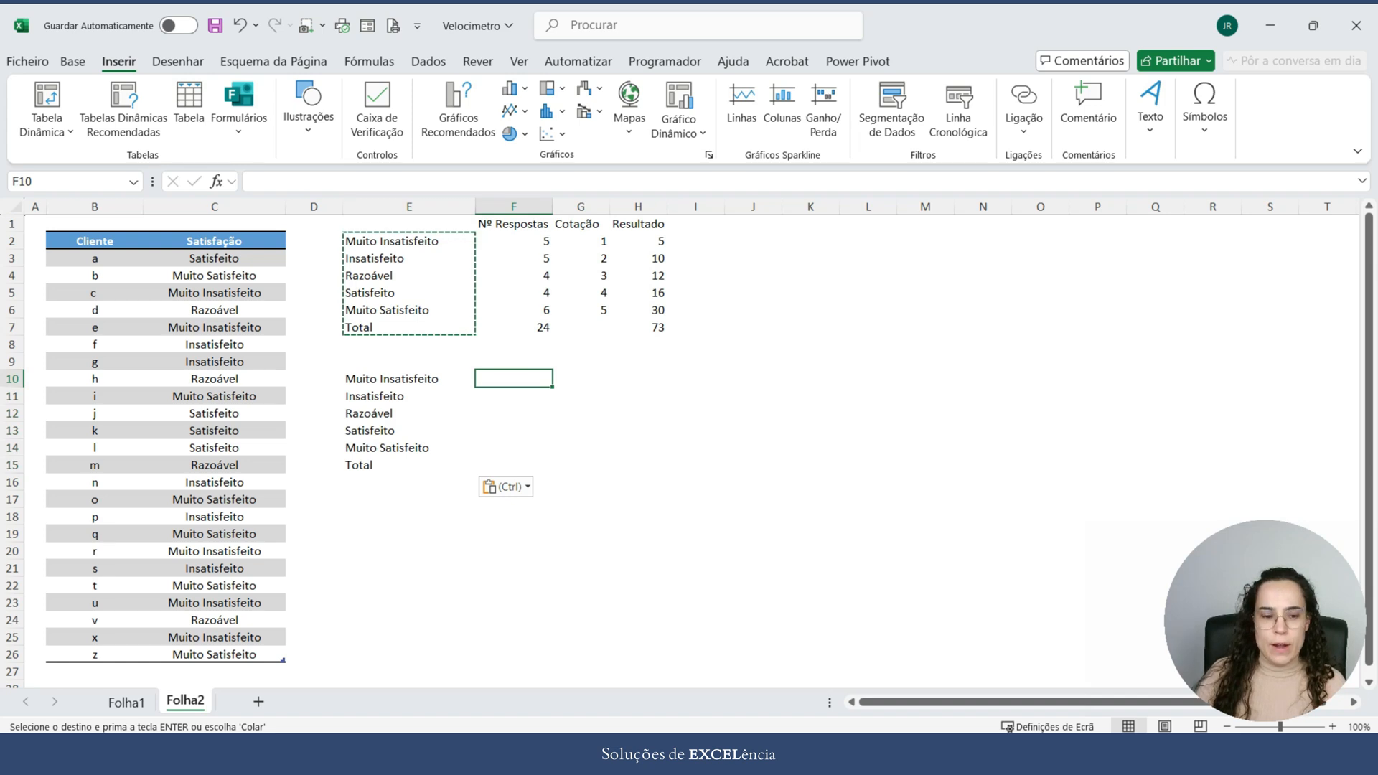
Step: Examine the data source of the needle series in Folha1's gauge chart, then return to Folha2
{"action": "key", "text": "ctrl+Page_Up"}
{"action": "left_click", "coordinate": [611, 308]}
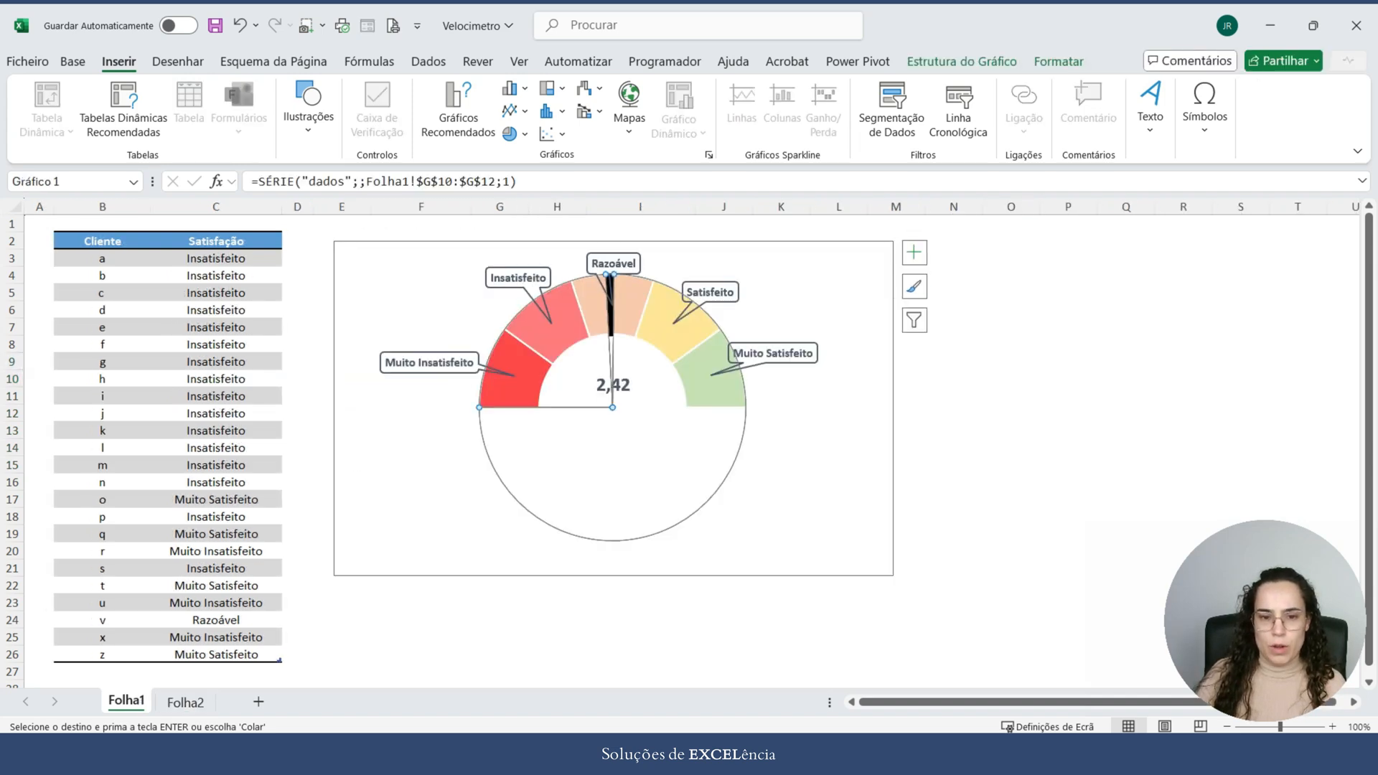
{"action": "left_click", "coordinate": [962, 61]}
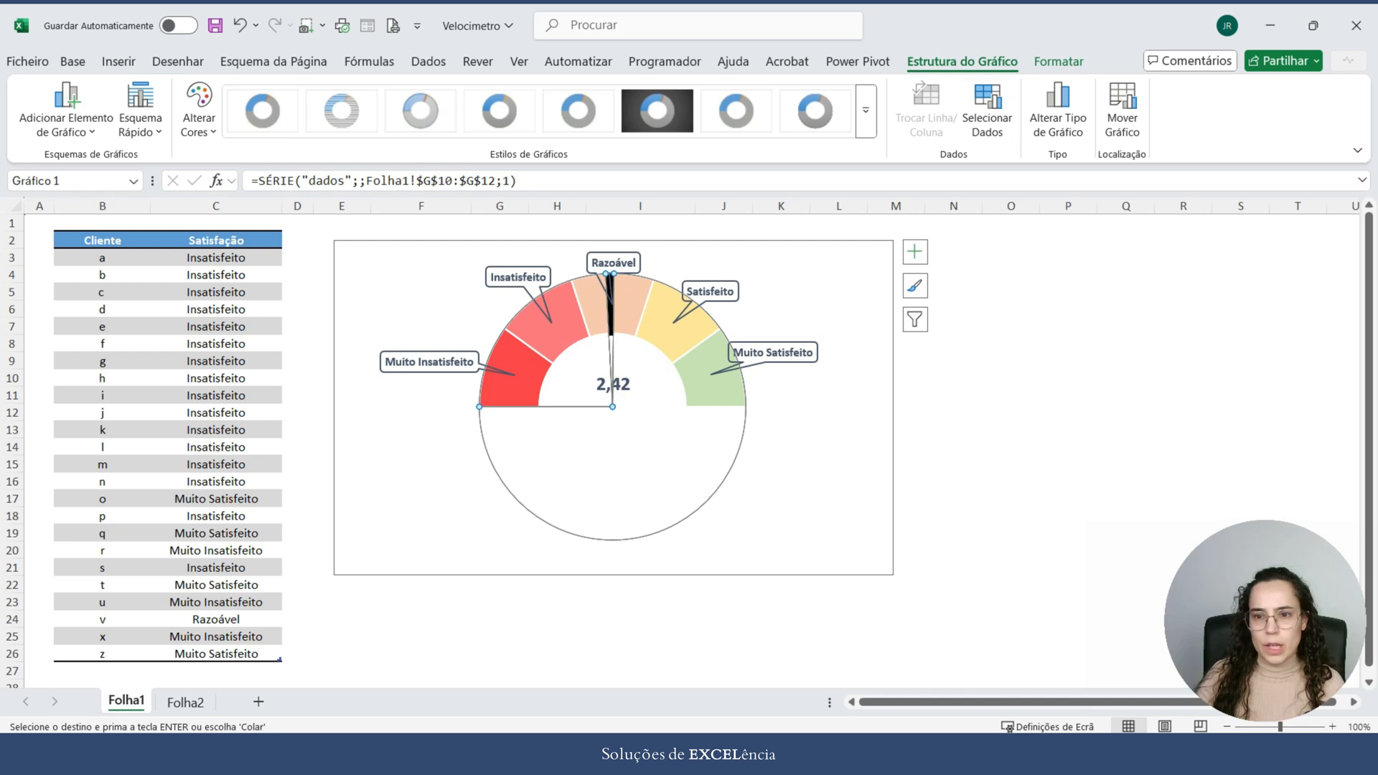
{"action": "left_click", "coordinate": [1059, 62]}
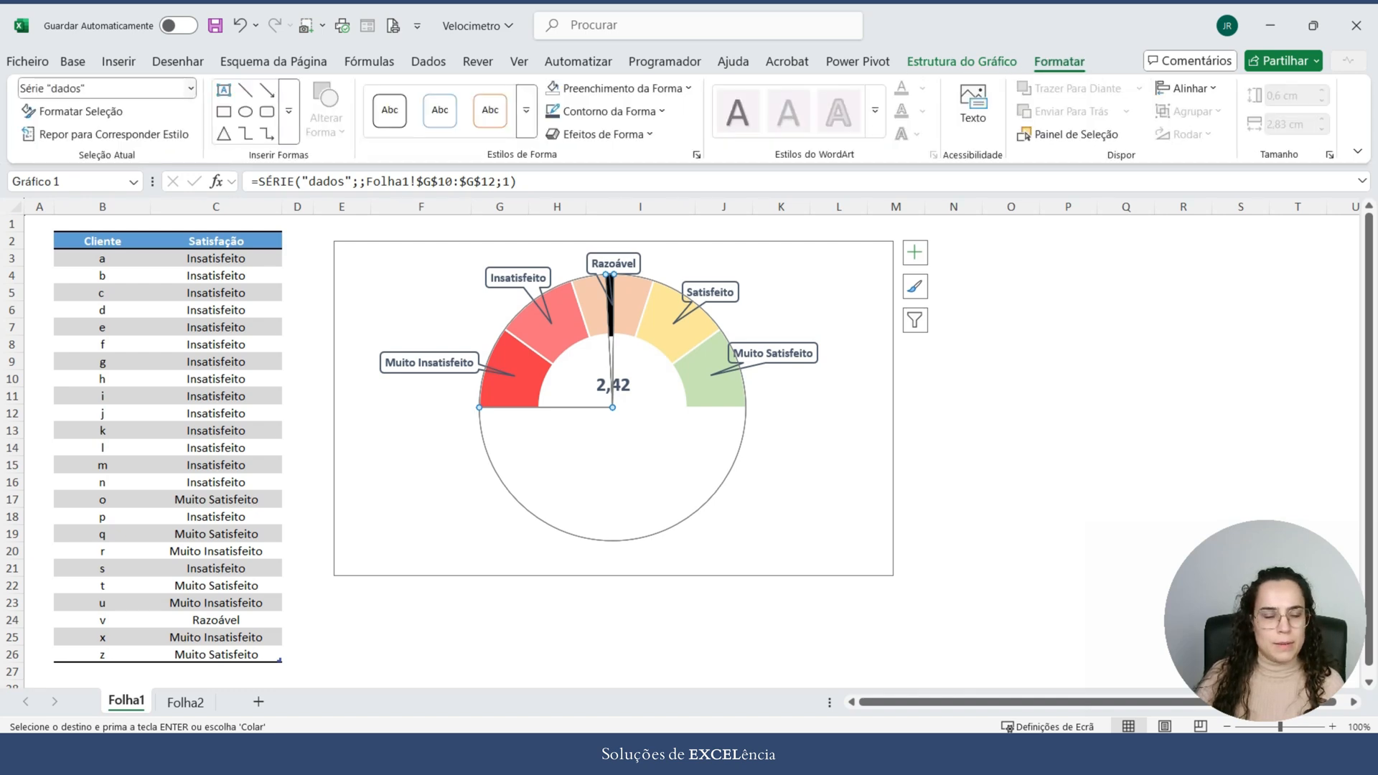
{"action": "right_click", "coordinate": [654, 320]}
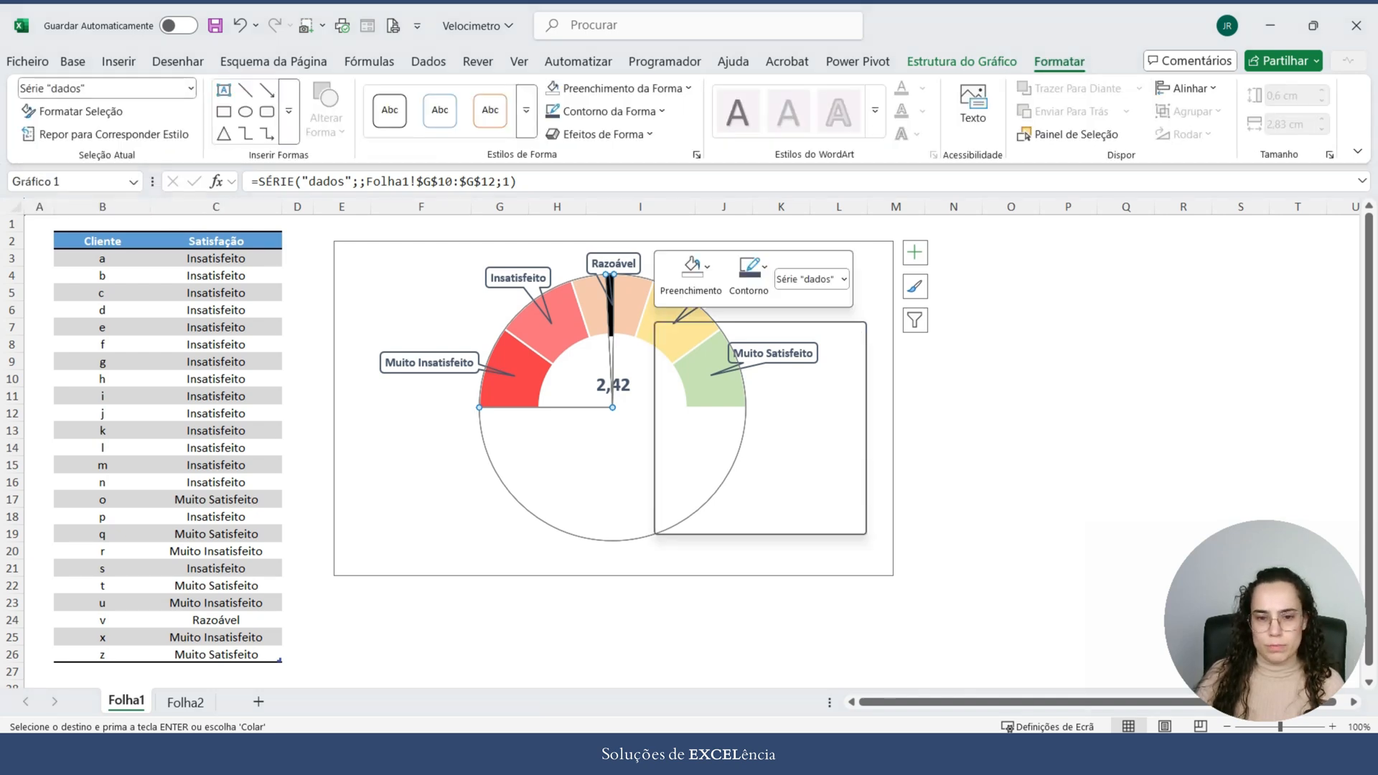
{"action": "left_click", "coordinate": [729, 415]}
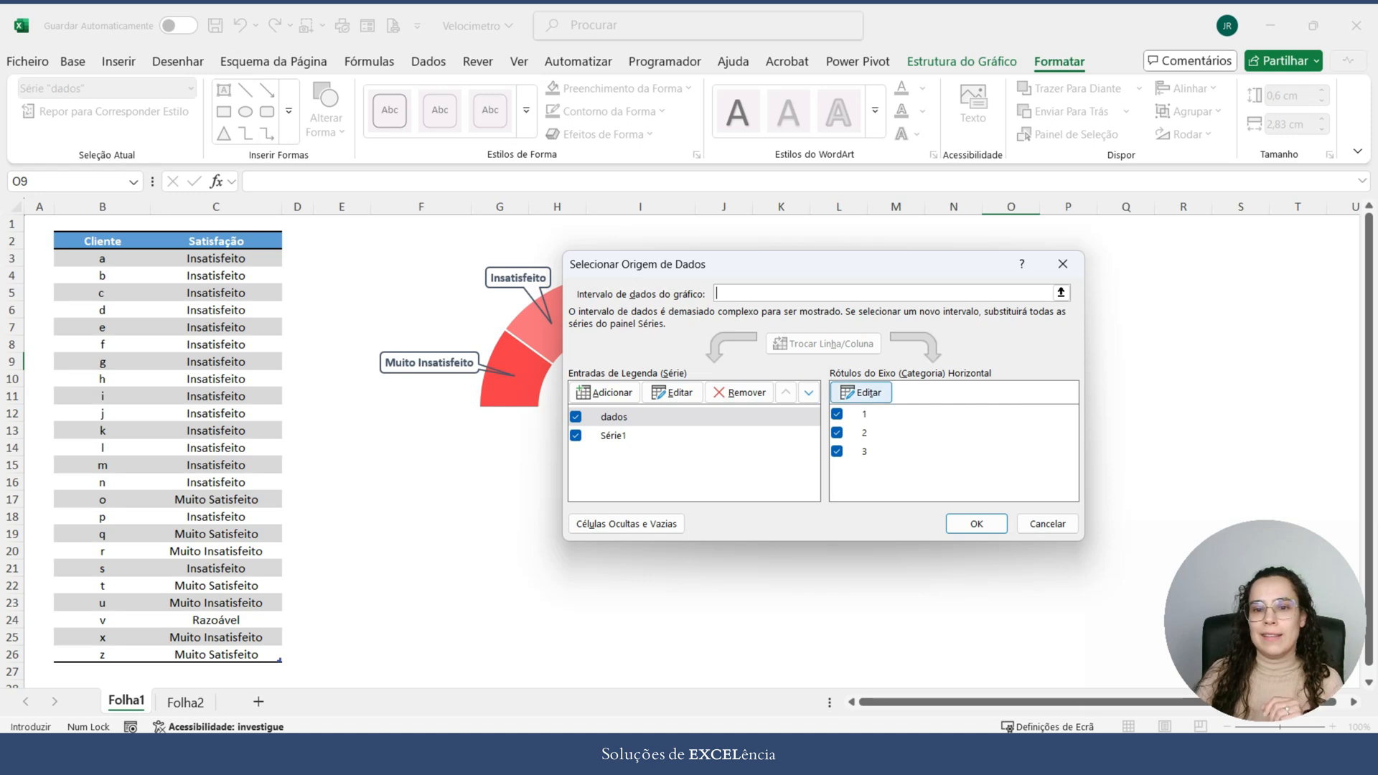
{"action": "left_click", "coordinate": [1063, 264]}
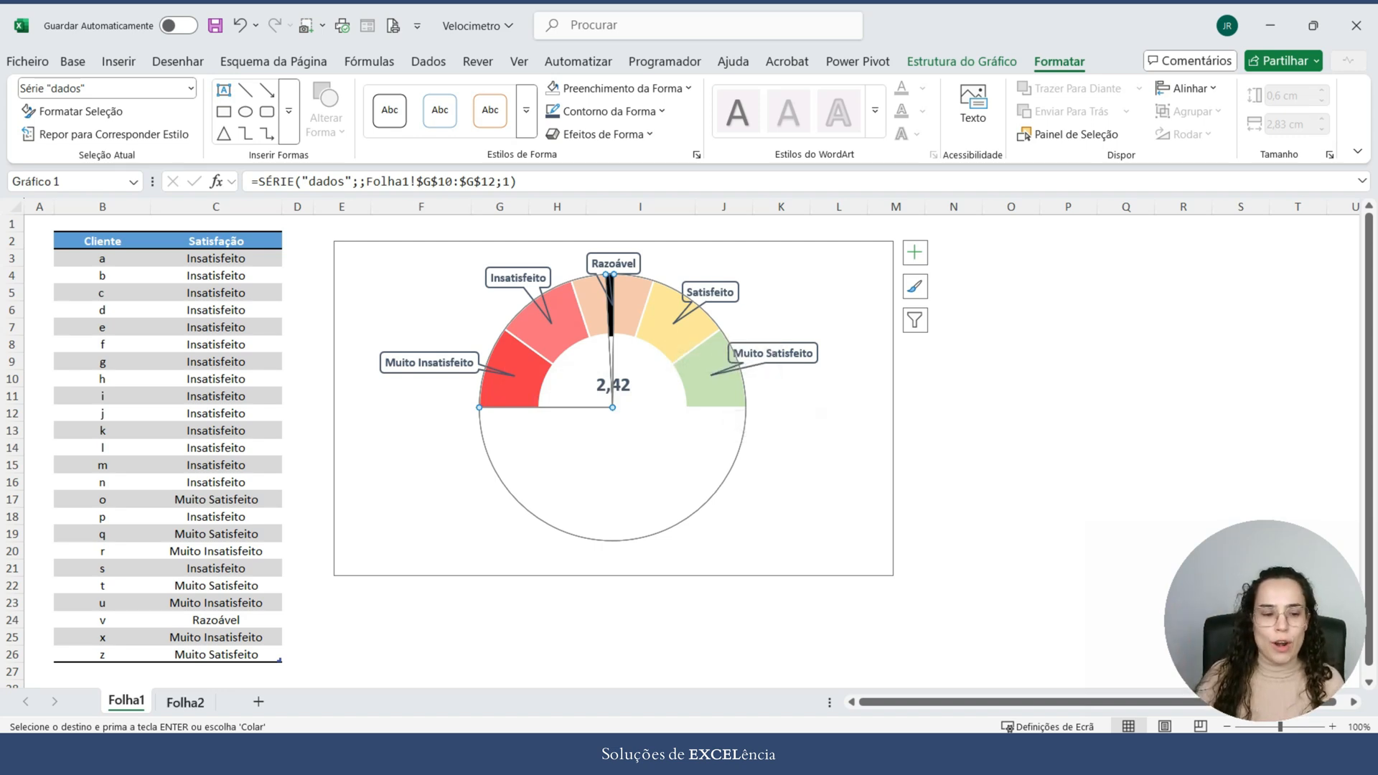
{"action": "key", "text": "ctrl+Page_Down"}
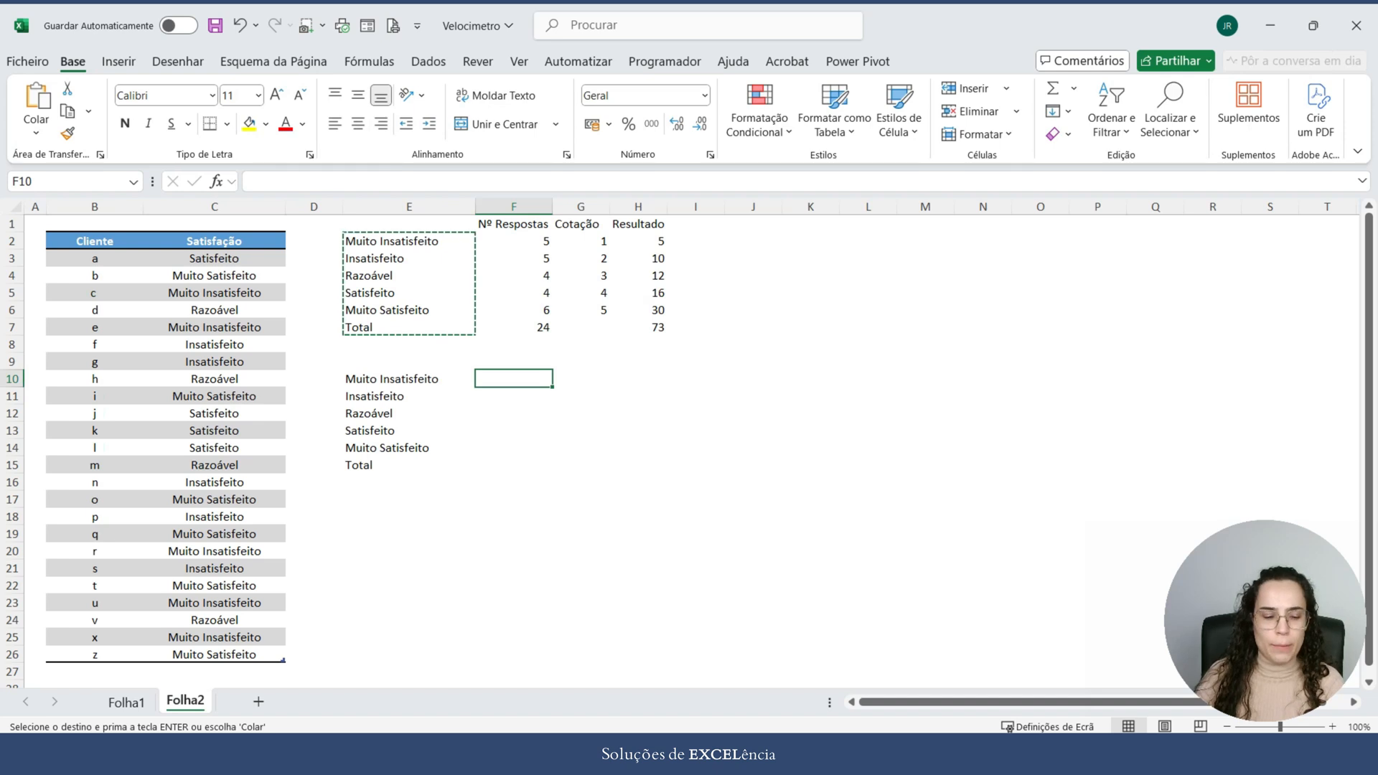
Step: Enter the value 1 for each of the five satisfaction levels in F10:F14
{"action": "key", "text": "Escape"}
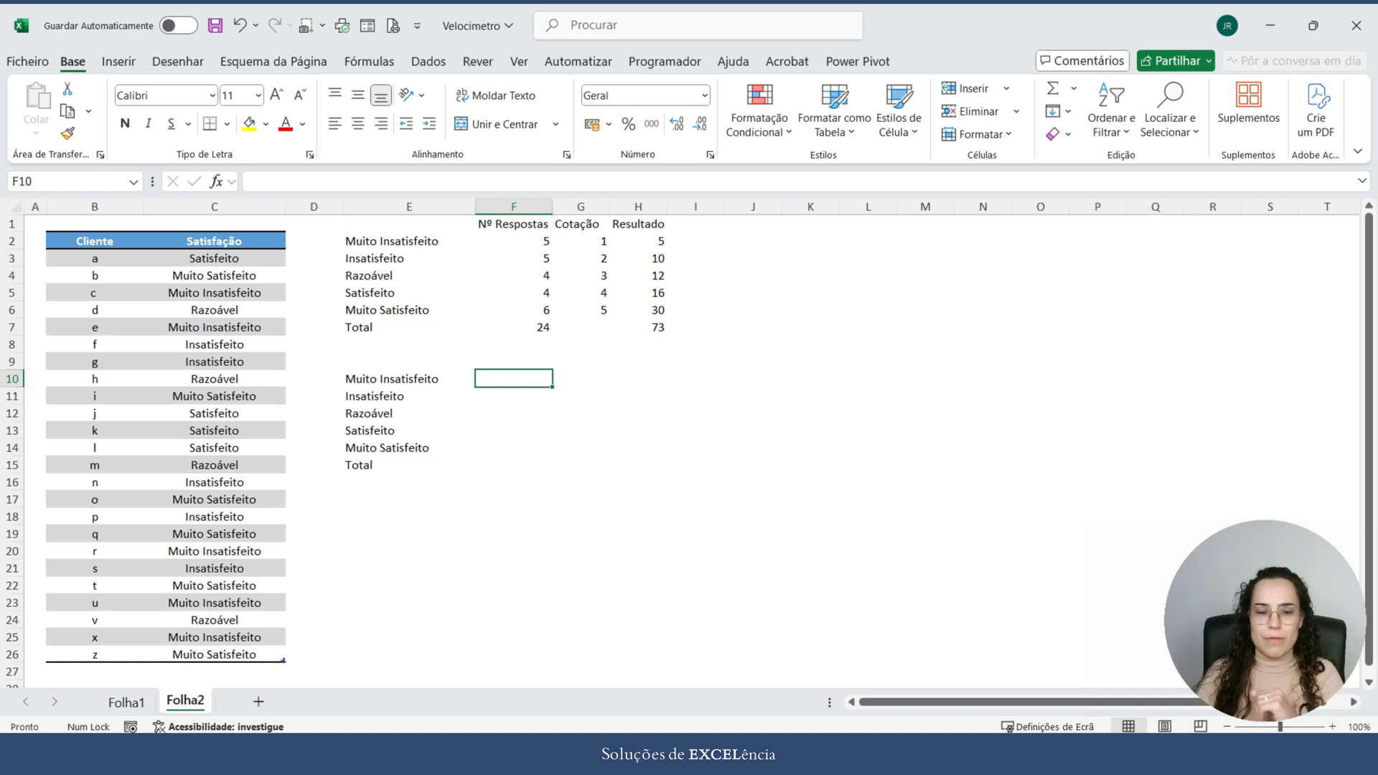
{"action": "type", "text": "1"}
{"action": "key", "text": "Return"}
{"action": "type", "text": "1"}
{"action": "key", "text": "Return"}
{"action": "type", "text": "1"}
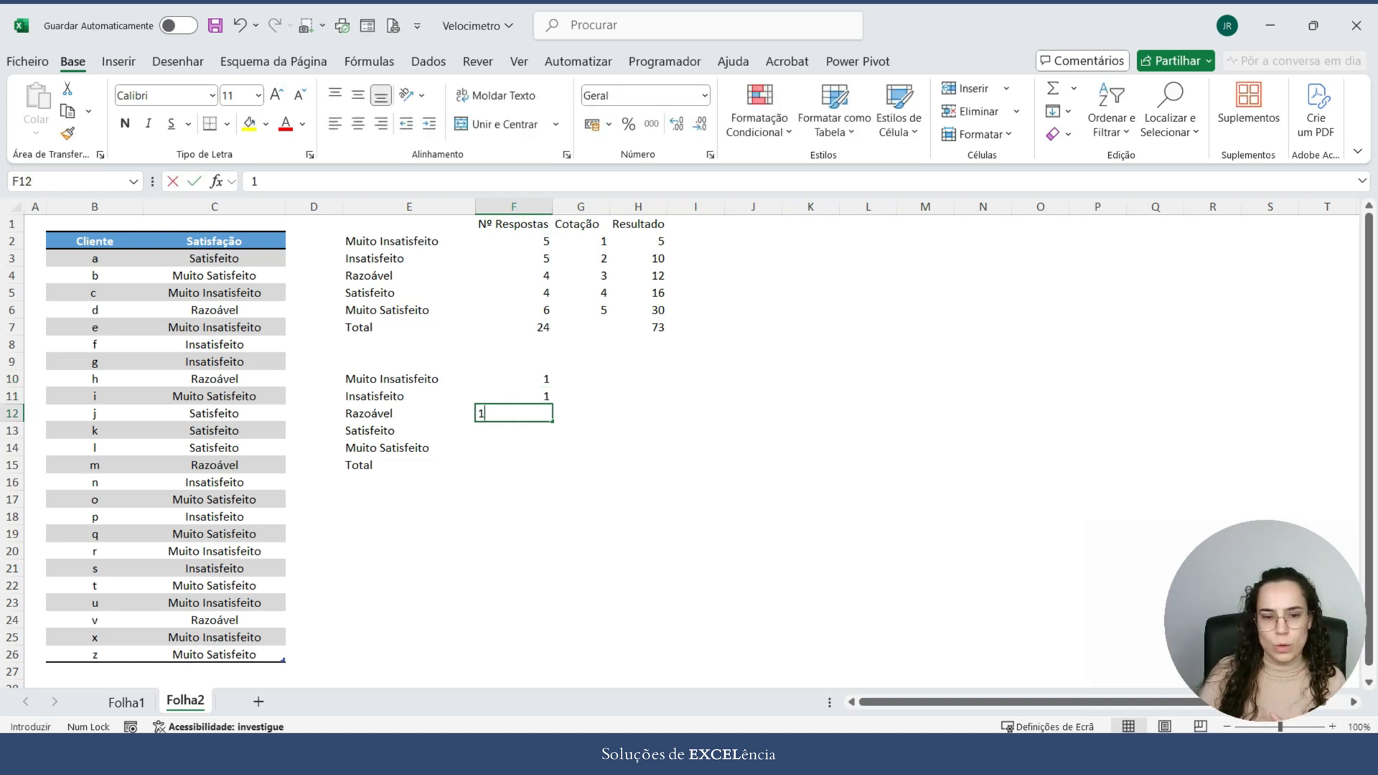
{"action": "key", "text": "Return"}
{"action": "type", "text": "1"}
{"action": "key", "text": "Return"}
{"action": "key", "text": "Escape"}
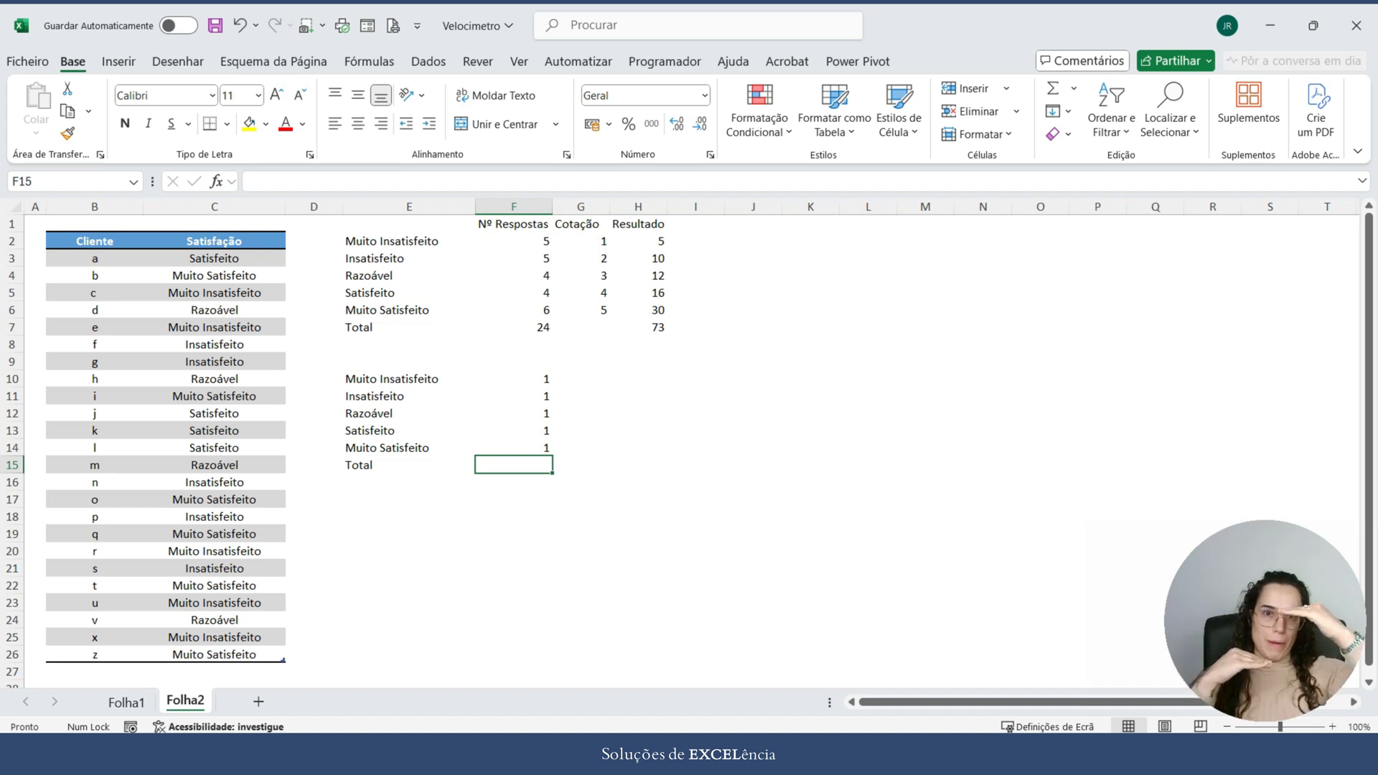
Step: Total the five level values in F15 with =SOMA(F10:F14)
{"action": "type", "text": "="}
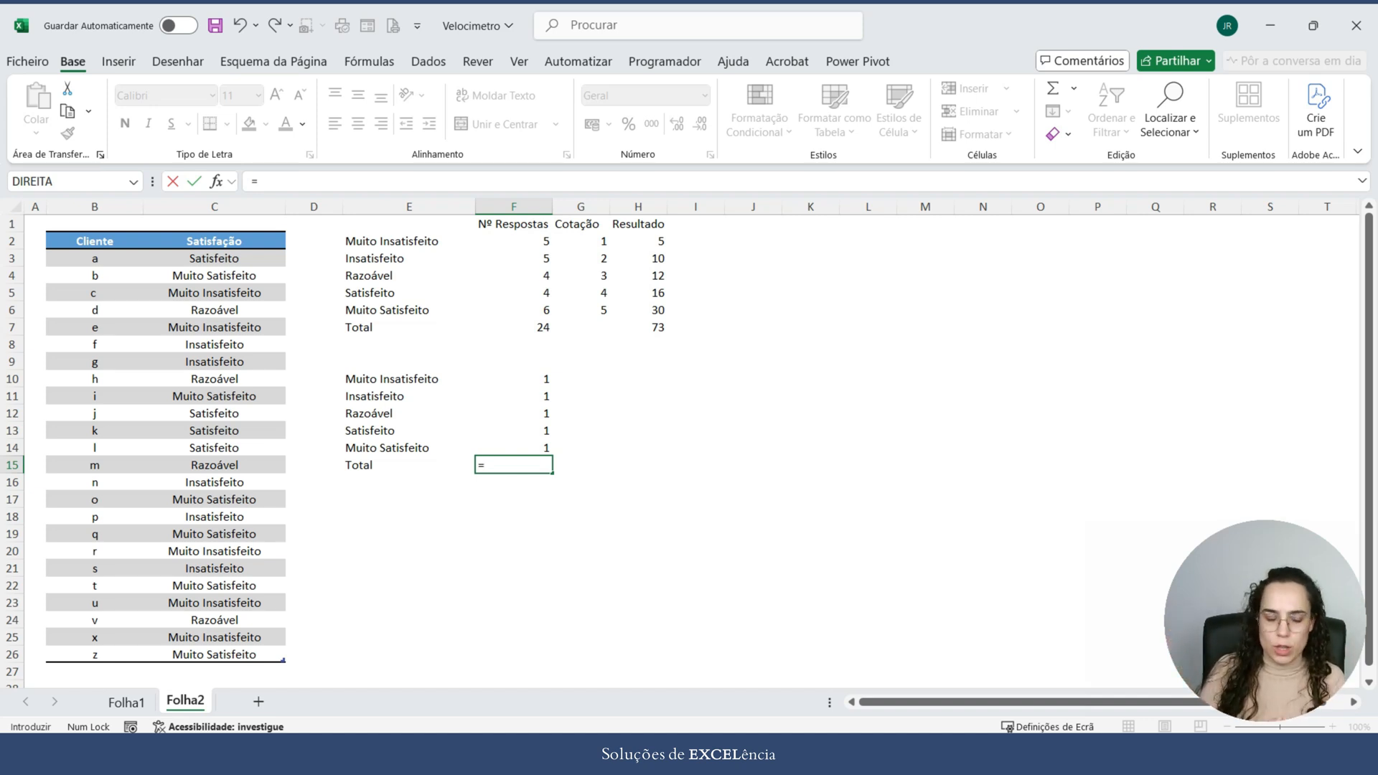
{"action": "type", "text": "soma("}
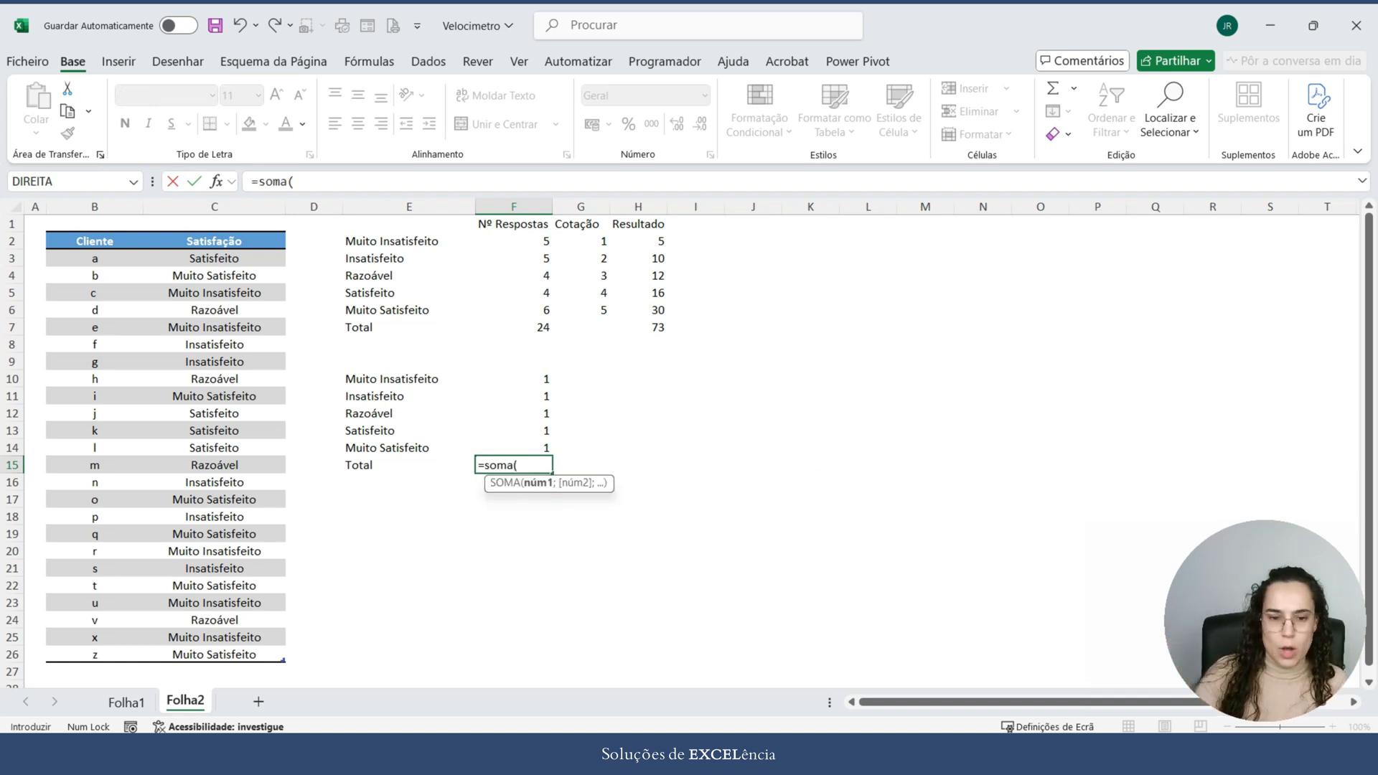
{"action": "left_click_drag", "start_coordinate": [514, 379], "coordinate": [514, 448]}
{"action": "type", "text": ")"}
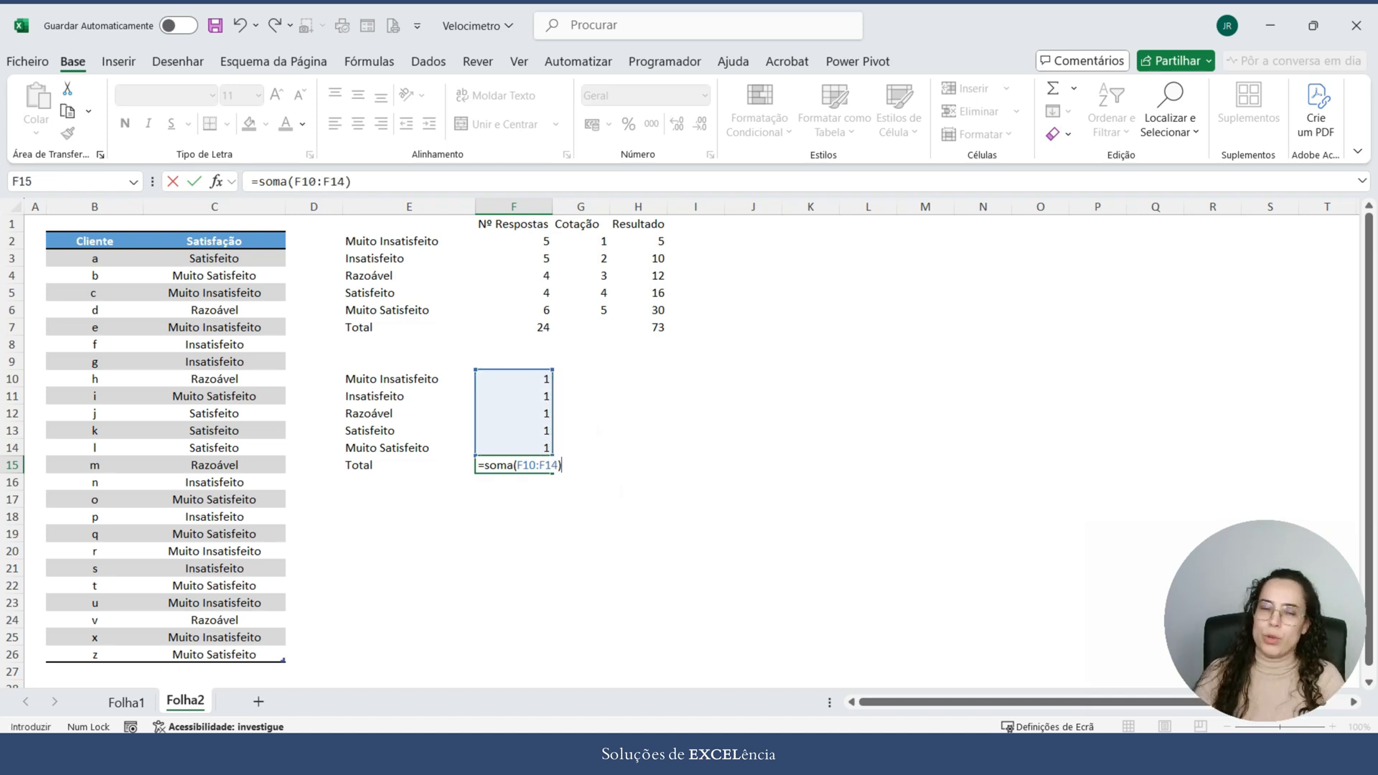
{"action": "key", "text": "Return"}
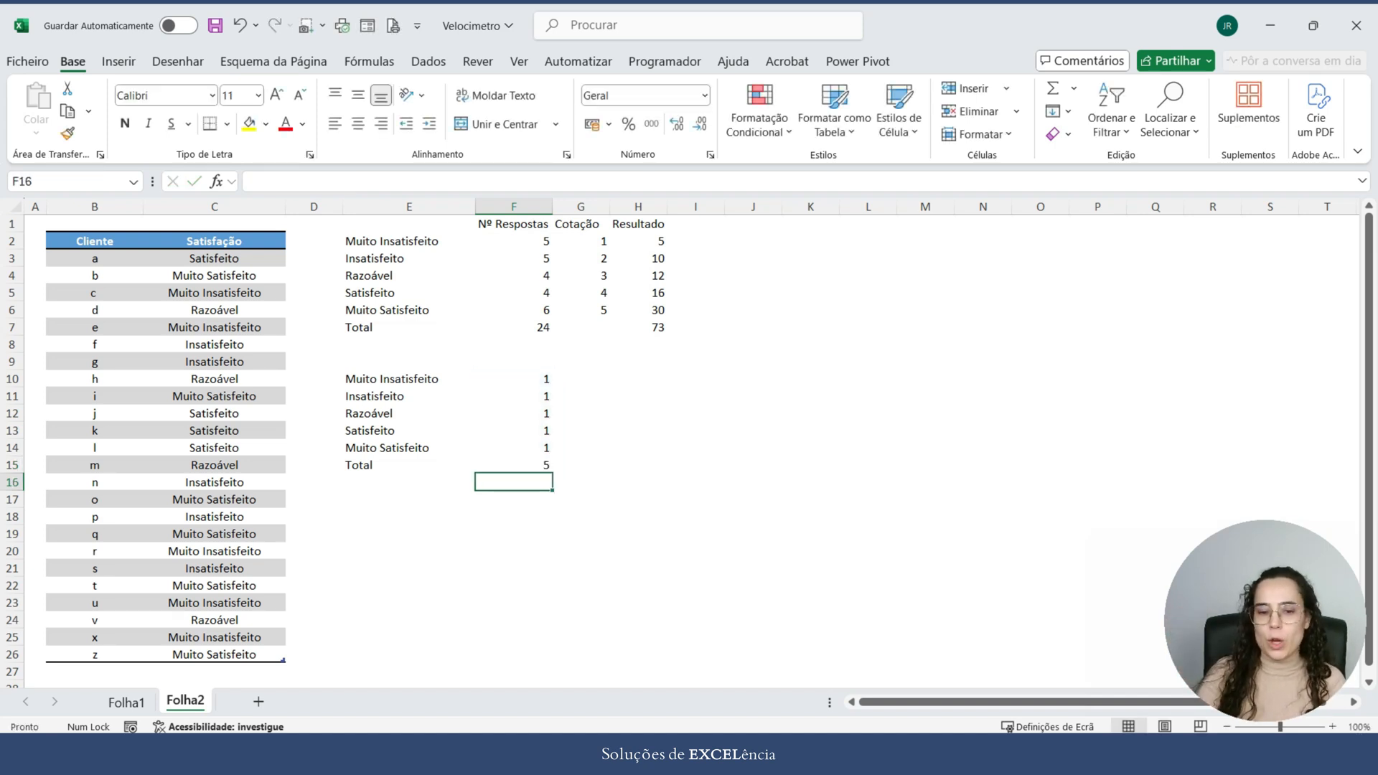
{"action": "left_click", "coordinate": [514, 379]}
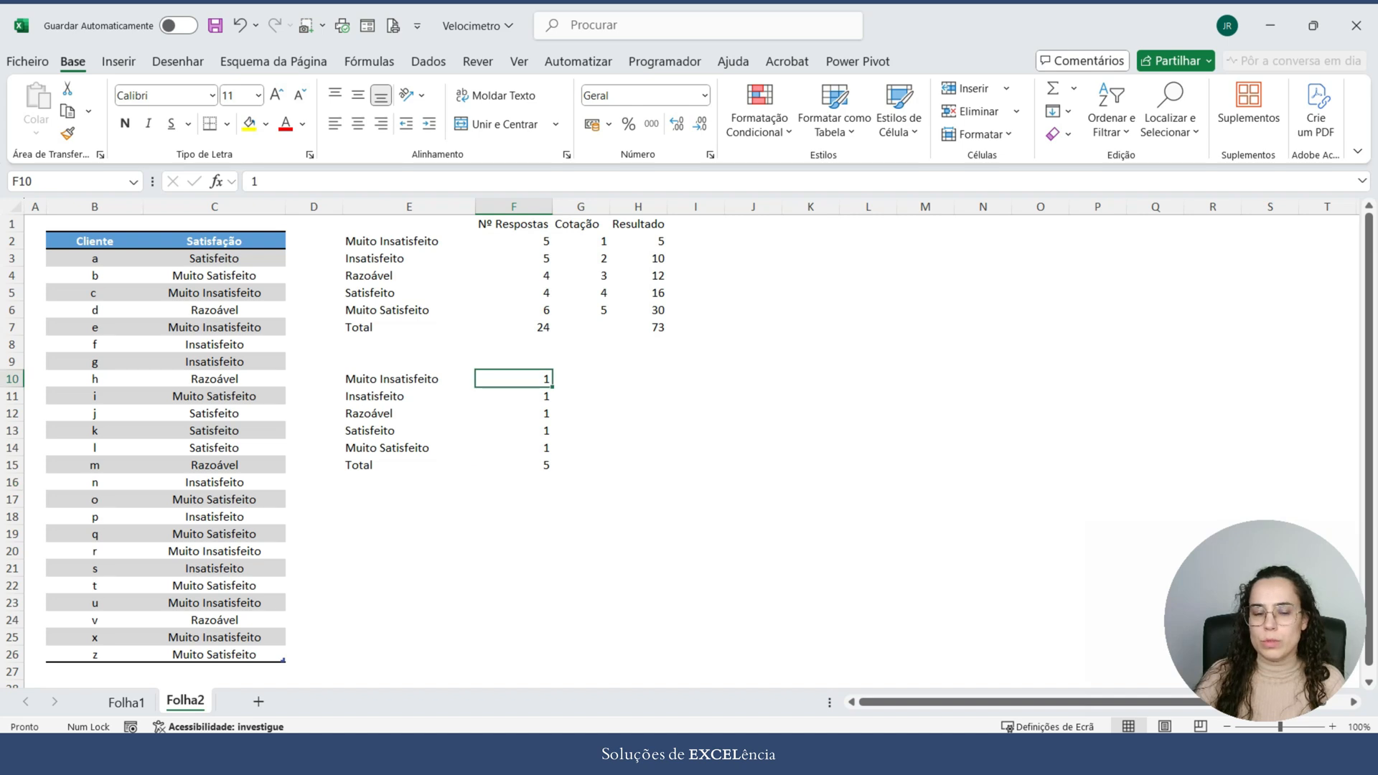
{"action": "left_click", "coordinate": [514, 397]}
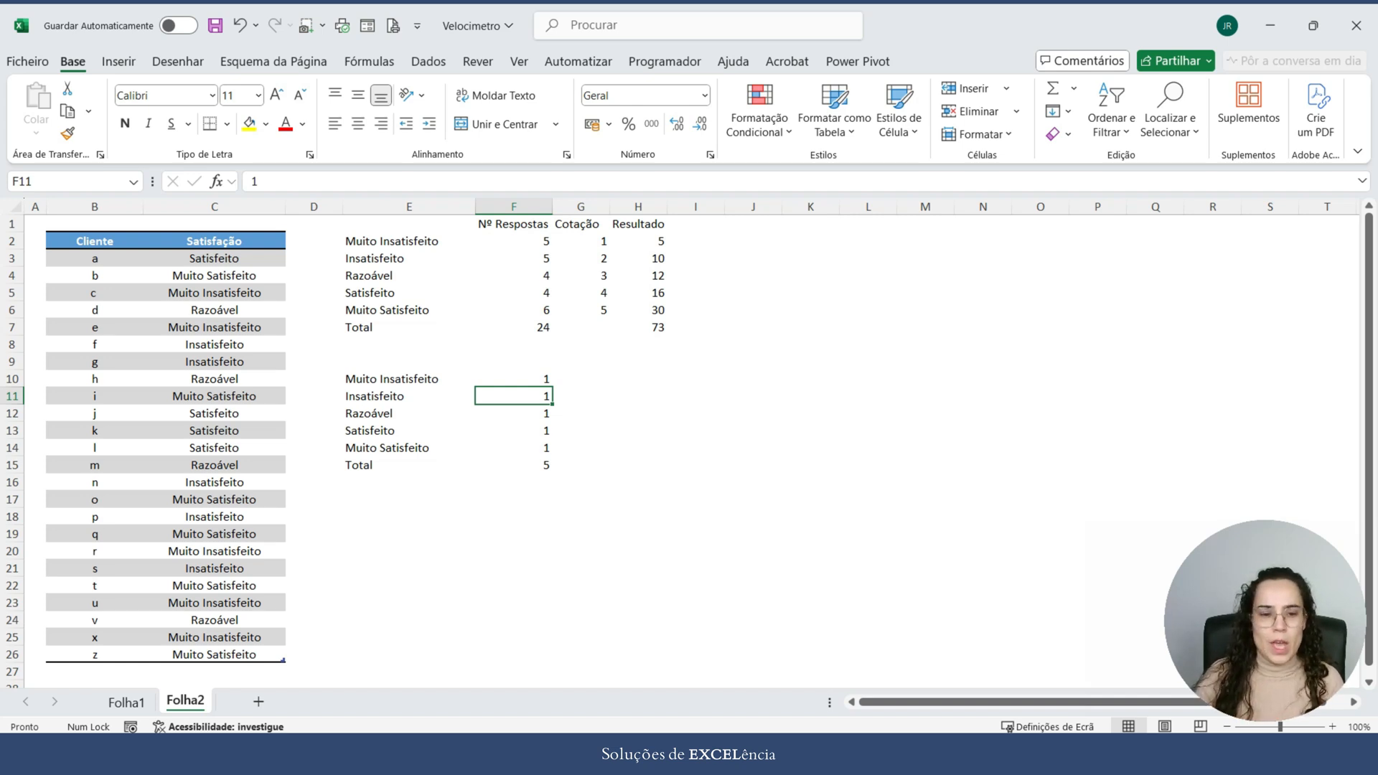
{"action": "left_click", "coordinate": [410, 483]}
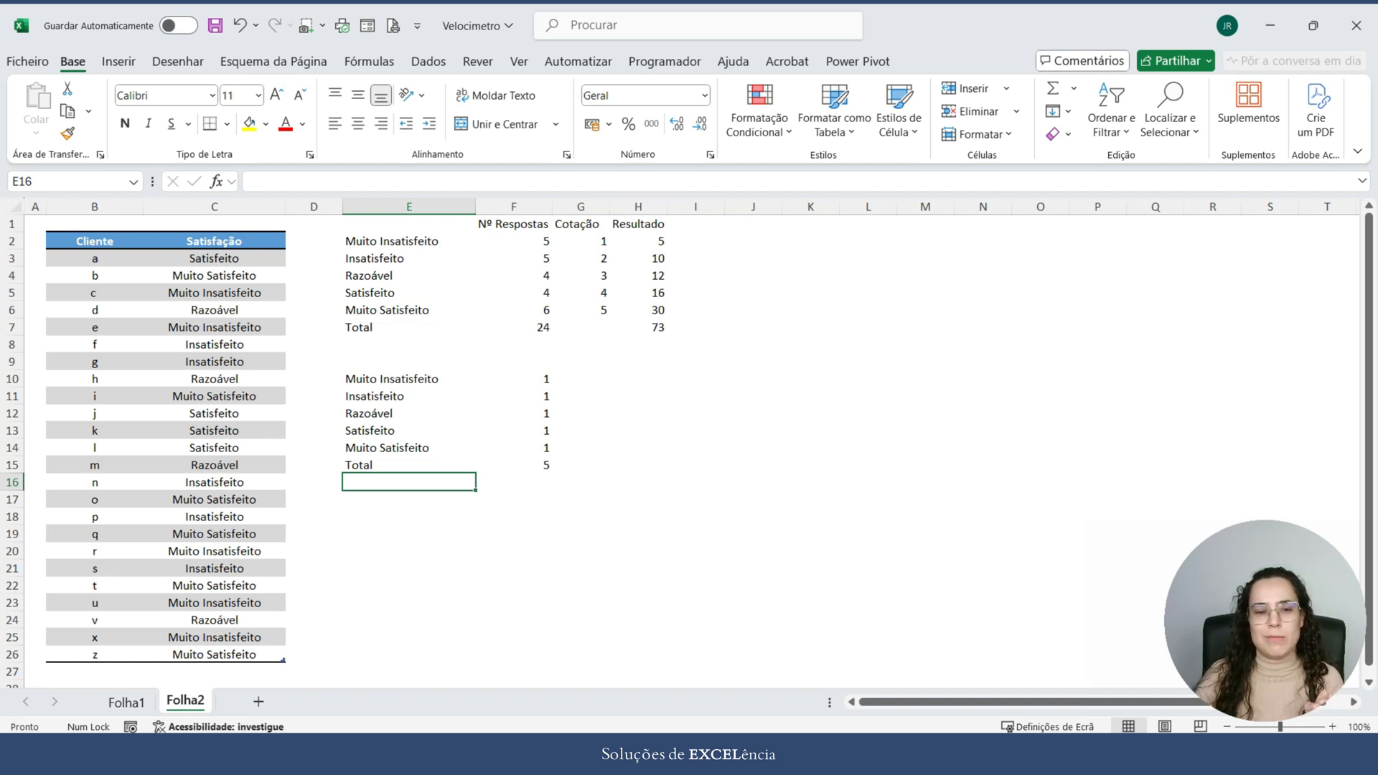
{"action": "left_click_drag", "start_coordinate": [409, 379], "coordinate": [530, 466]}
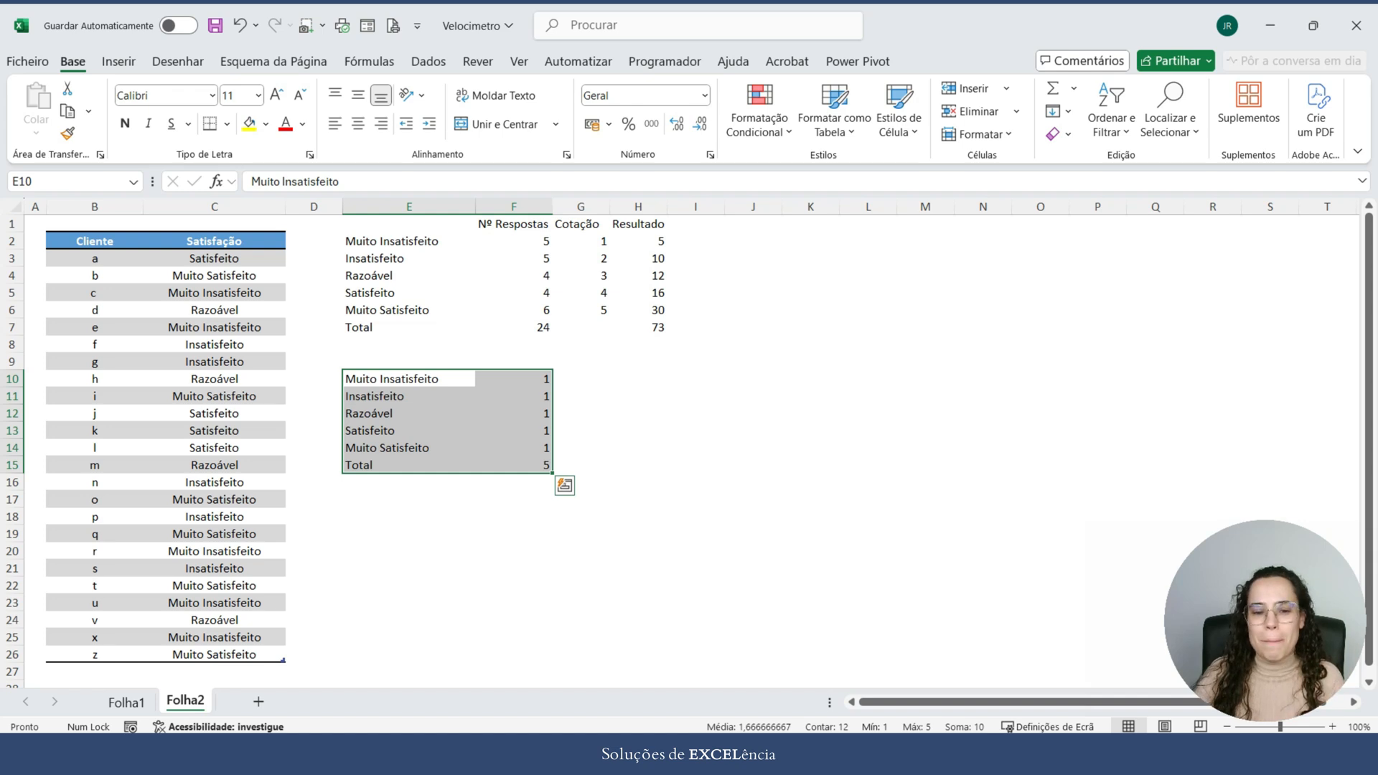
{"action": "left_click", "coordinate": [514, 517]}
Step: Enter the label Satisfação in cell E17, below the second table
{"action": "left_click", "coordinate": [409, 500]}
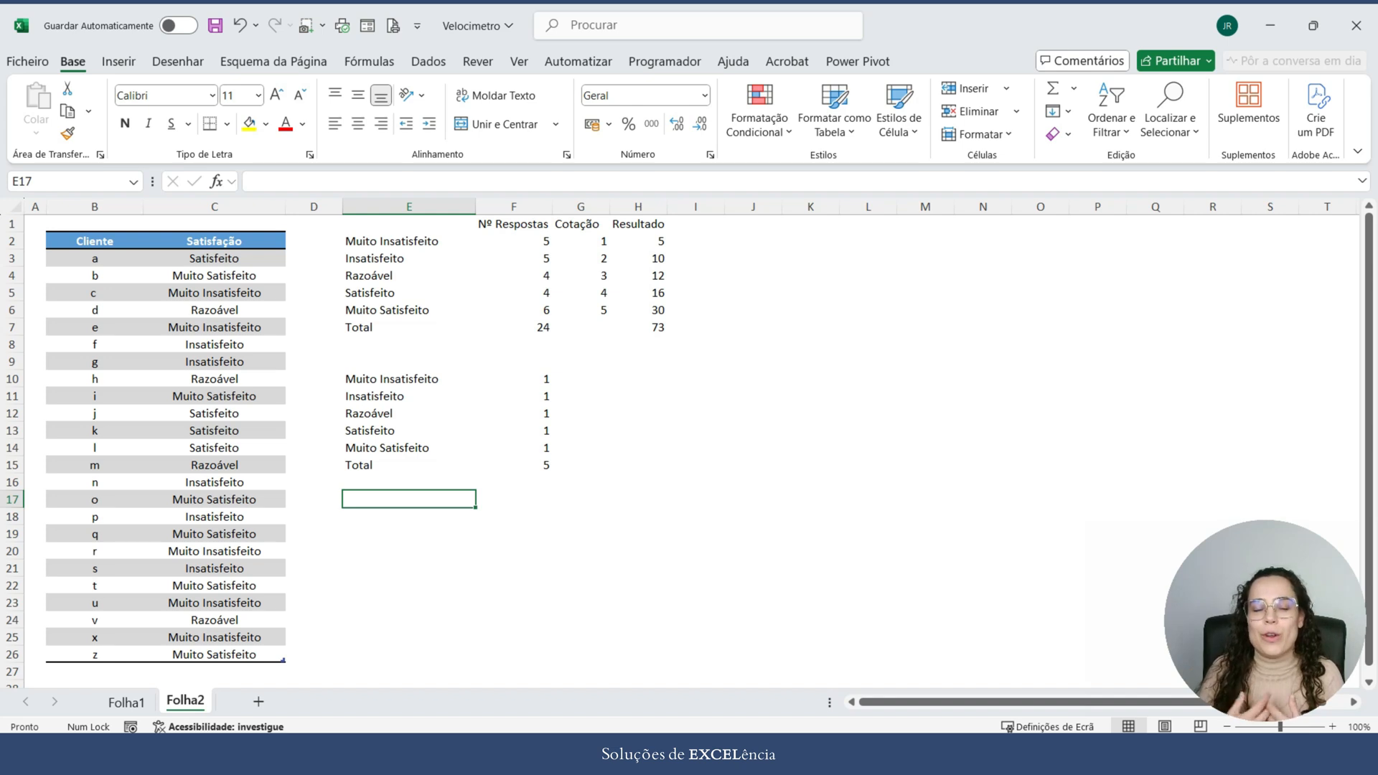
{"action": "type", "text": "Sat"}
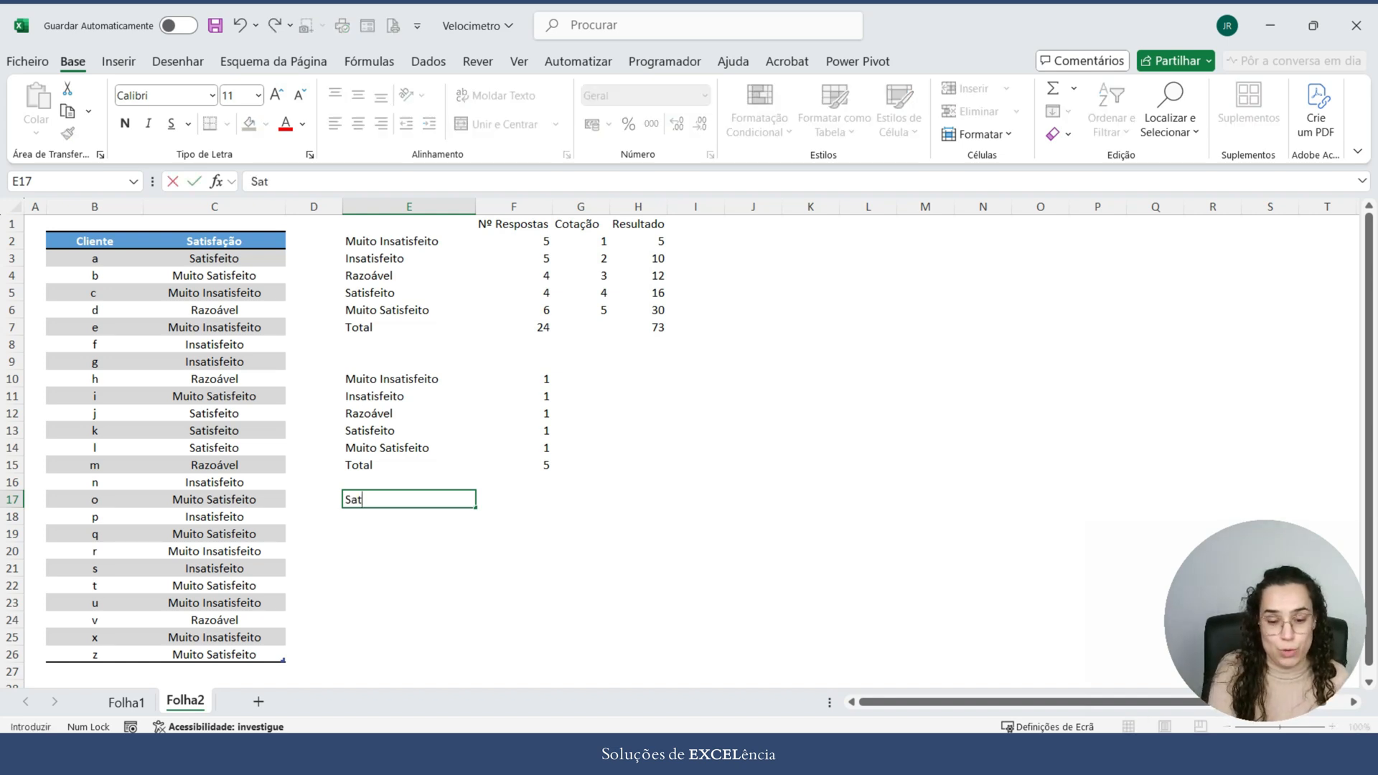
{"action": "type", "text": "isfação"}
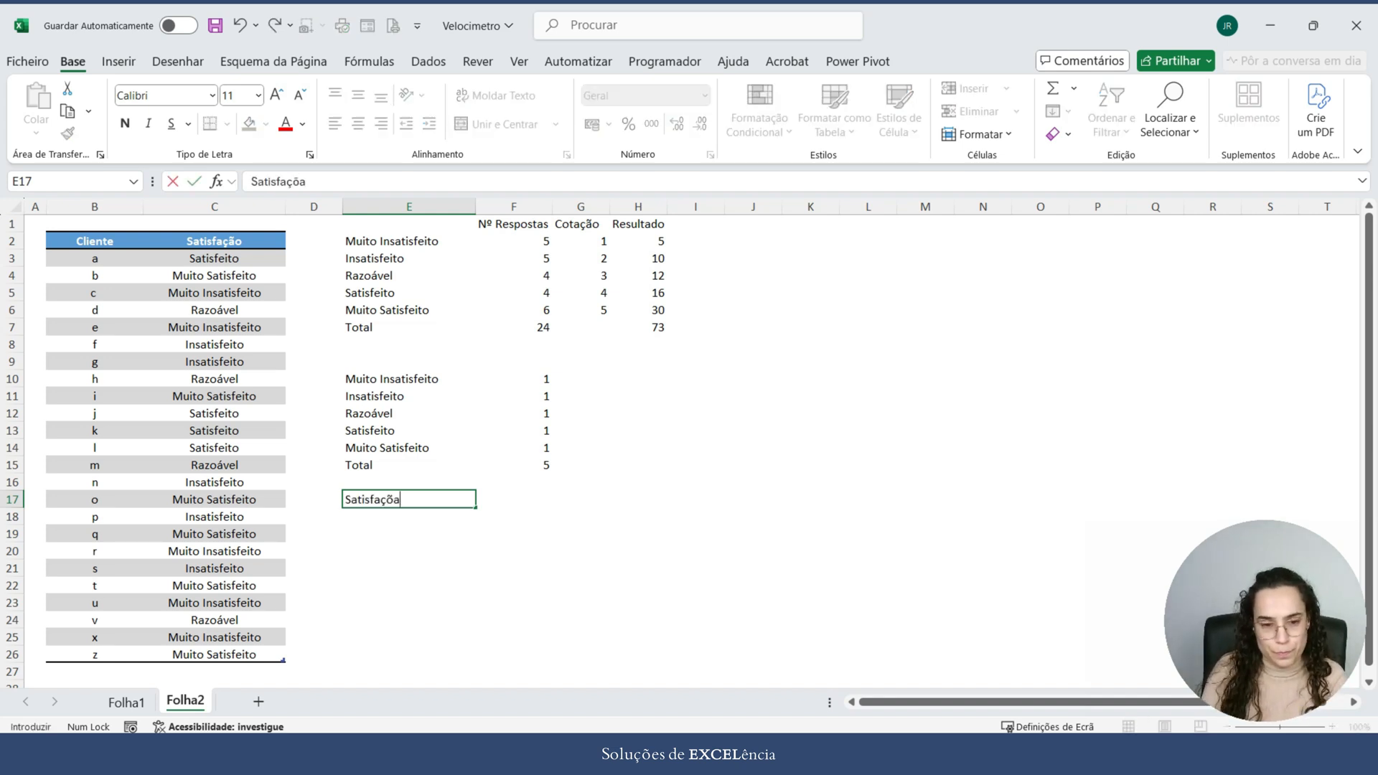
{"action": "key", "text": "BackSpace"}
{"action": "key", "text": "BackSpace"}
{"action": "type", "text": "ão"}
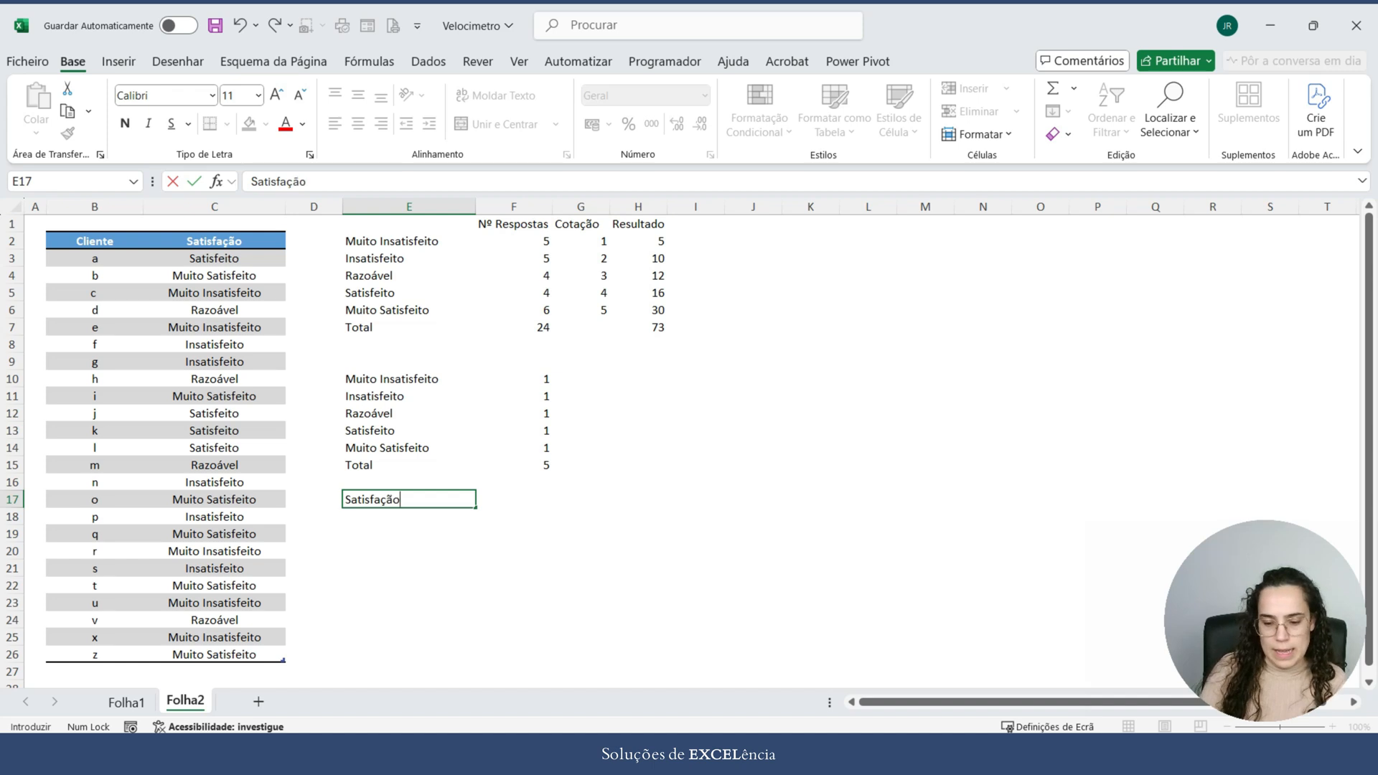
{"action": "key", "text": "Return"}
Step: Enter the labels Marcador in E18 and Restante in E19
{"action": "type", "text": "Marcdaor"}
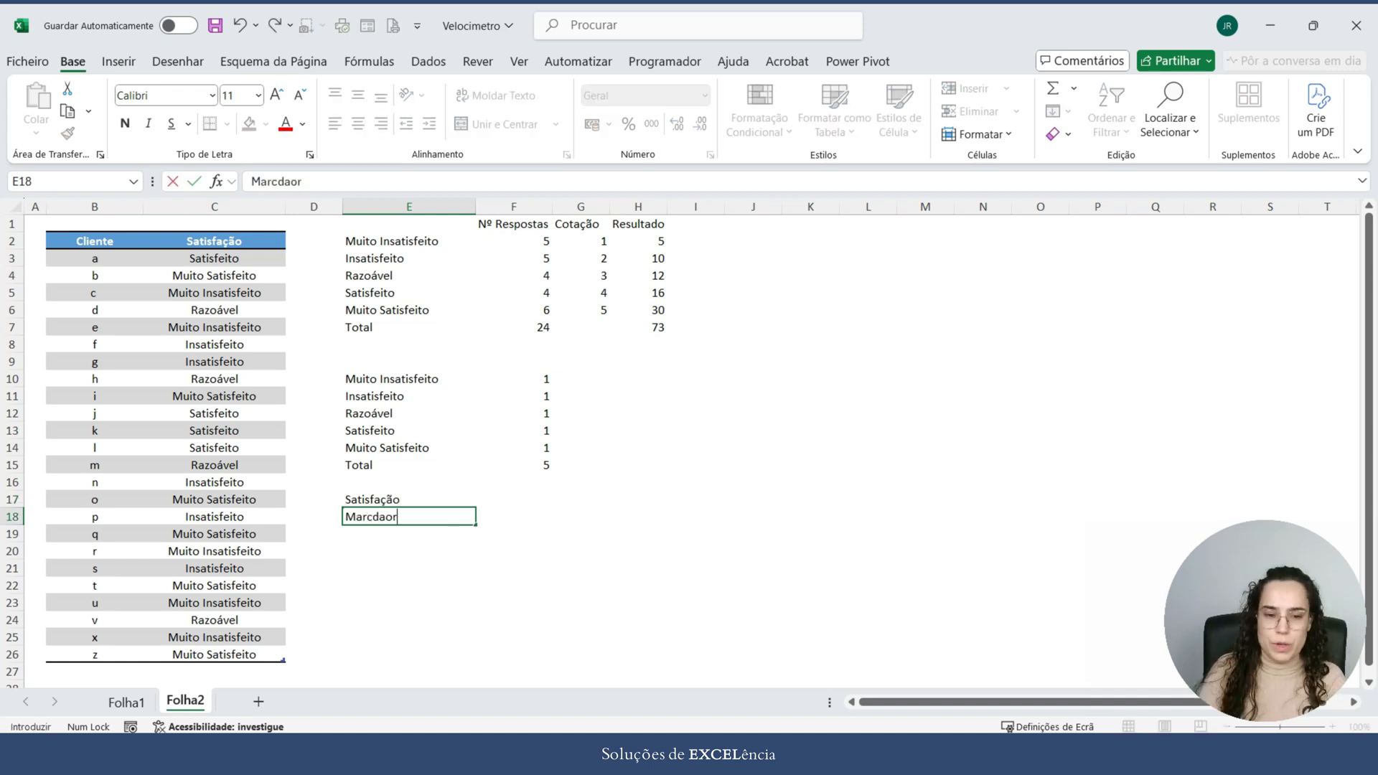
{"action": "key", "text": "Return"}
{"action": "key", "text": "Up"}
{"action": "type", "text": "Marcador"}
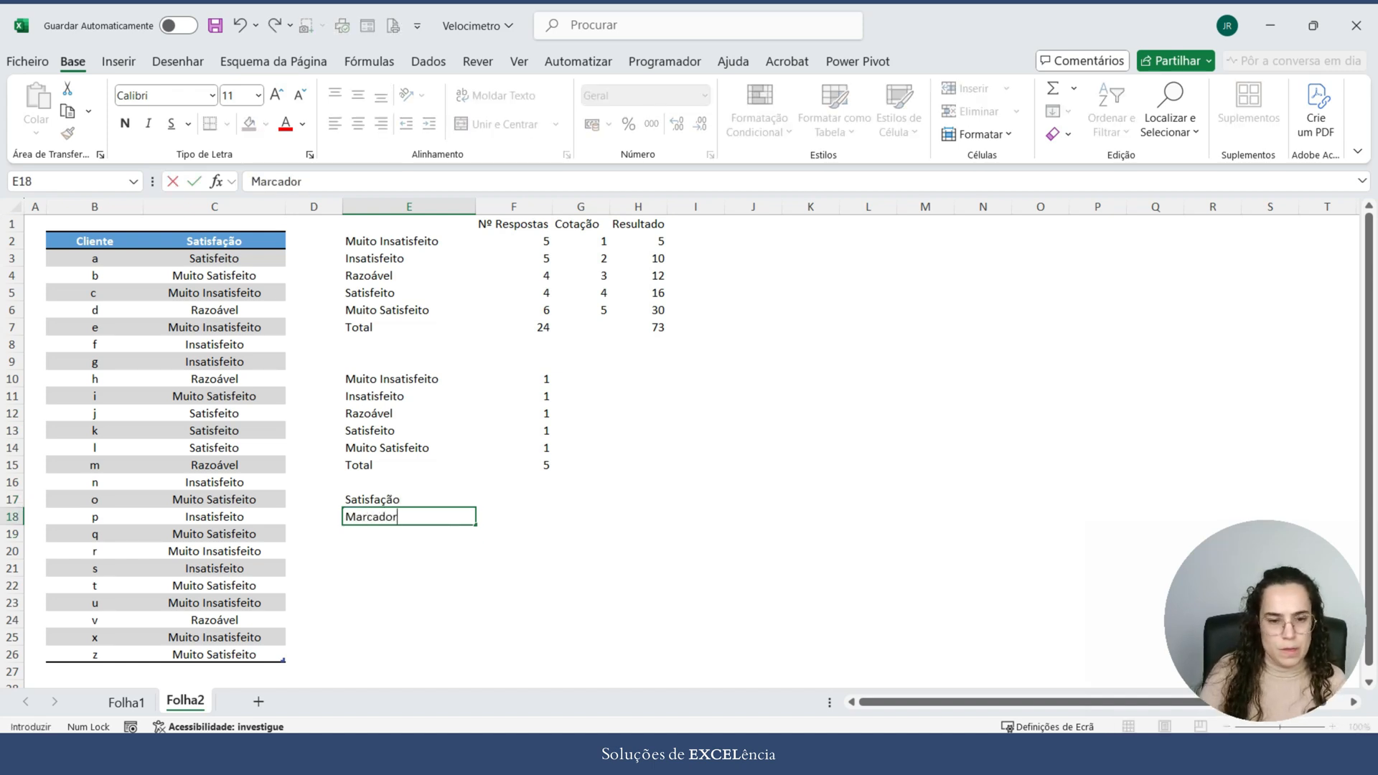
{"action": "key", "text": "Return"}
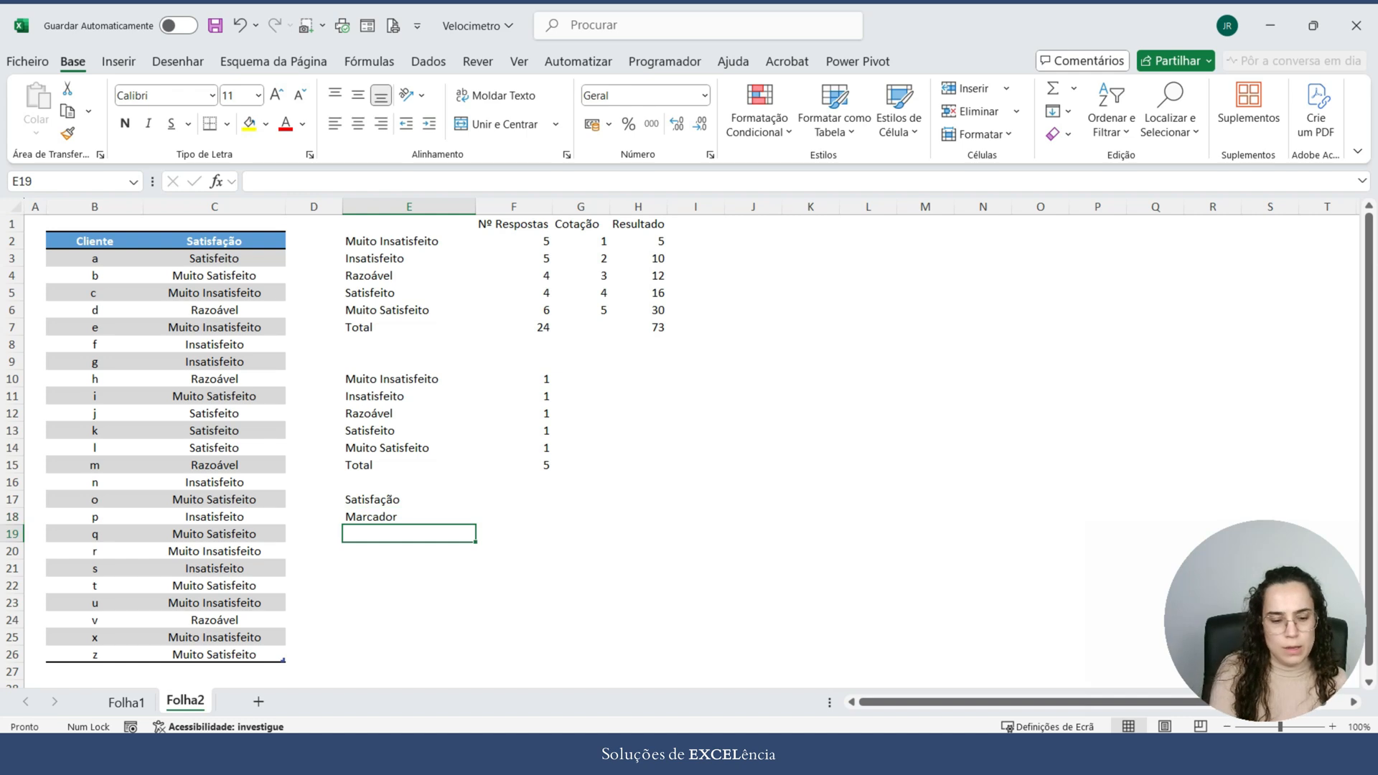
{"action": "type", "text": "Restante"}
{"action": "key", "text": "Tab"}
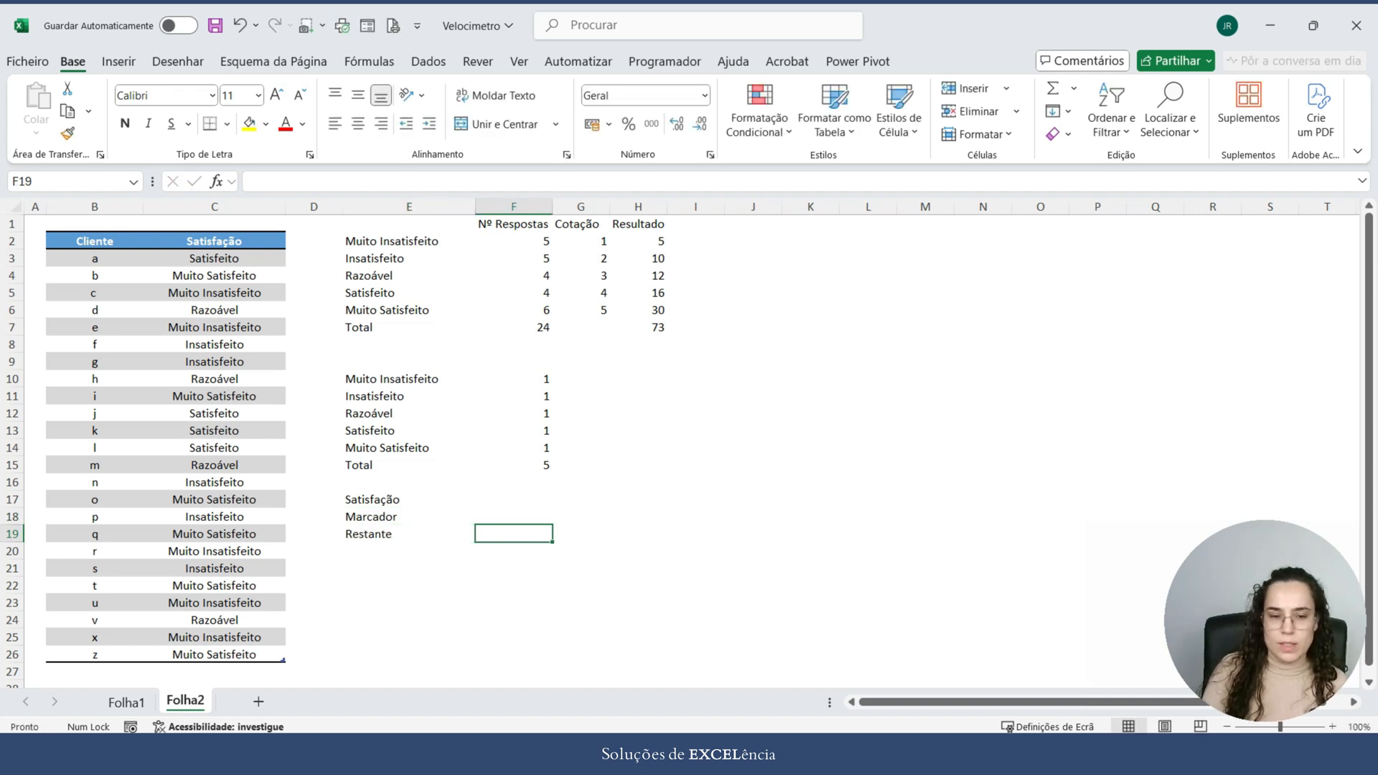
Step: Calculate the average satisfaction in F17 by dividing the Resultado total by the response total, =H7/F7
{"action": "key", "text": "Up"}
{"action": "key", "text": "Up"}
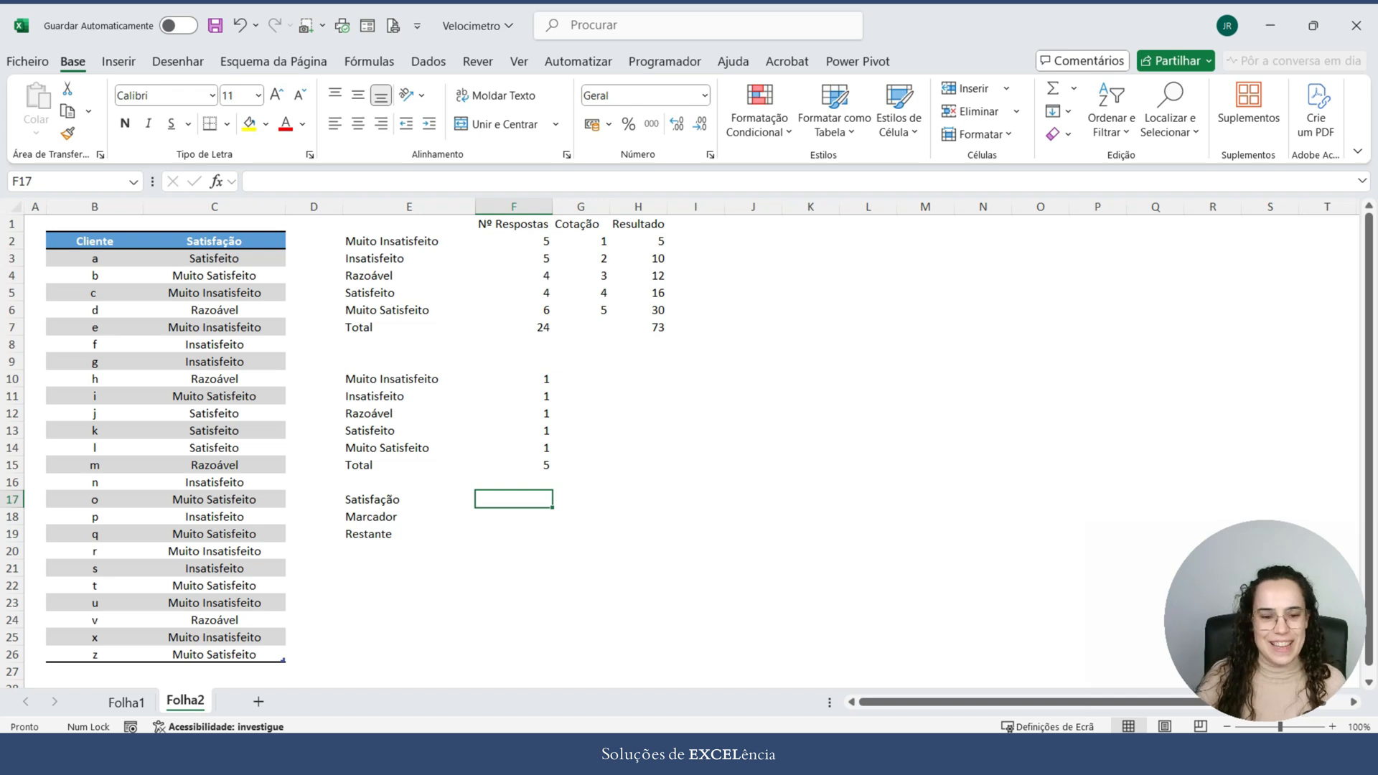
{"action": "type", "text": "="}
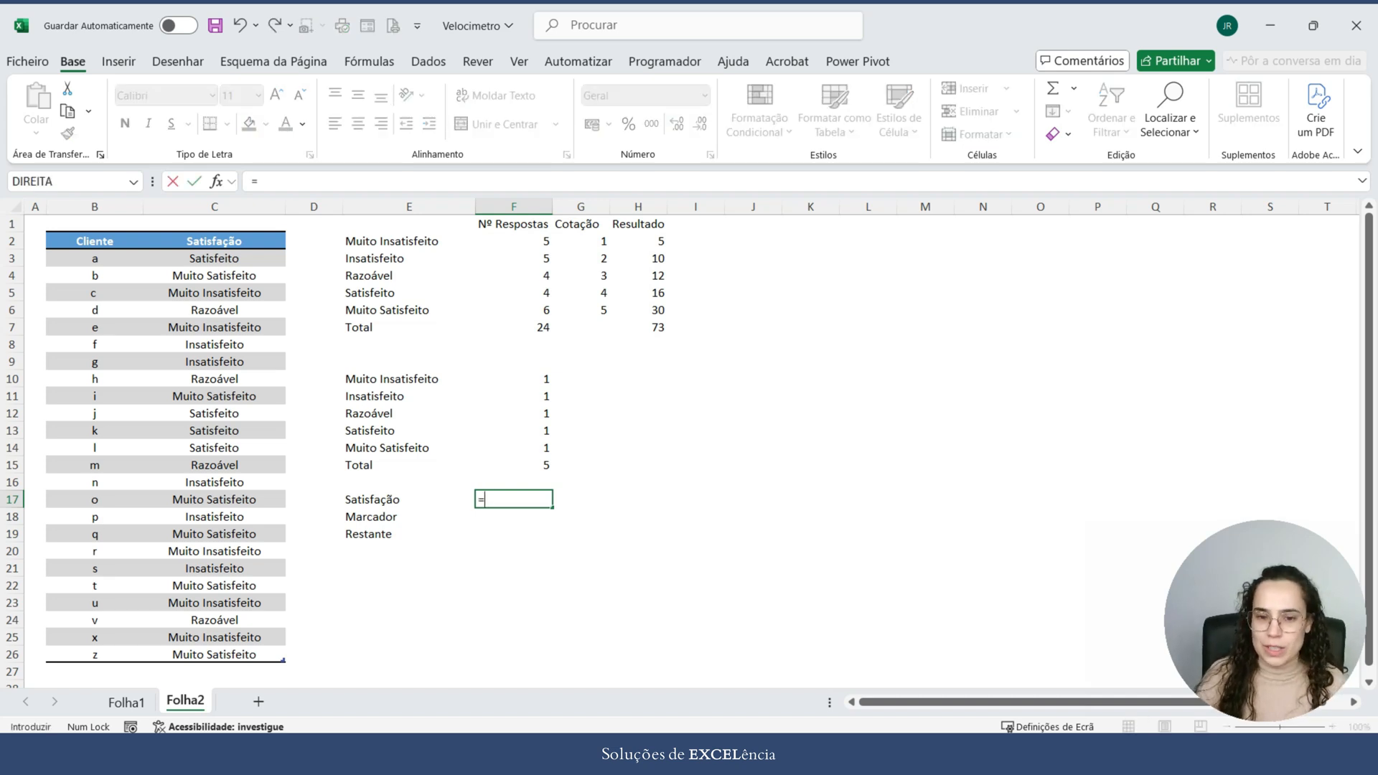
{"action": "left_click", "coordinate": [638, 327]}
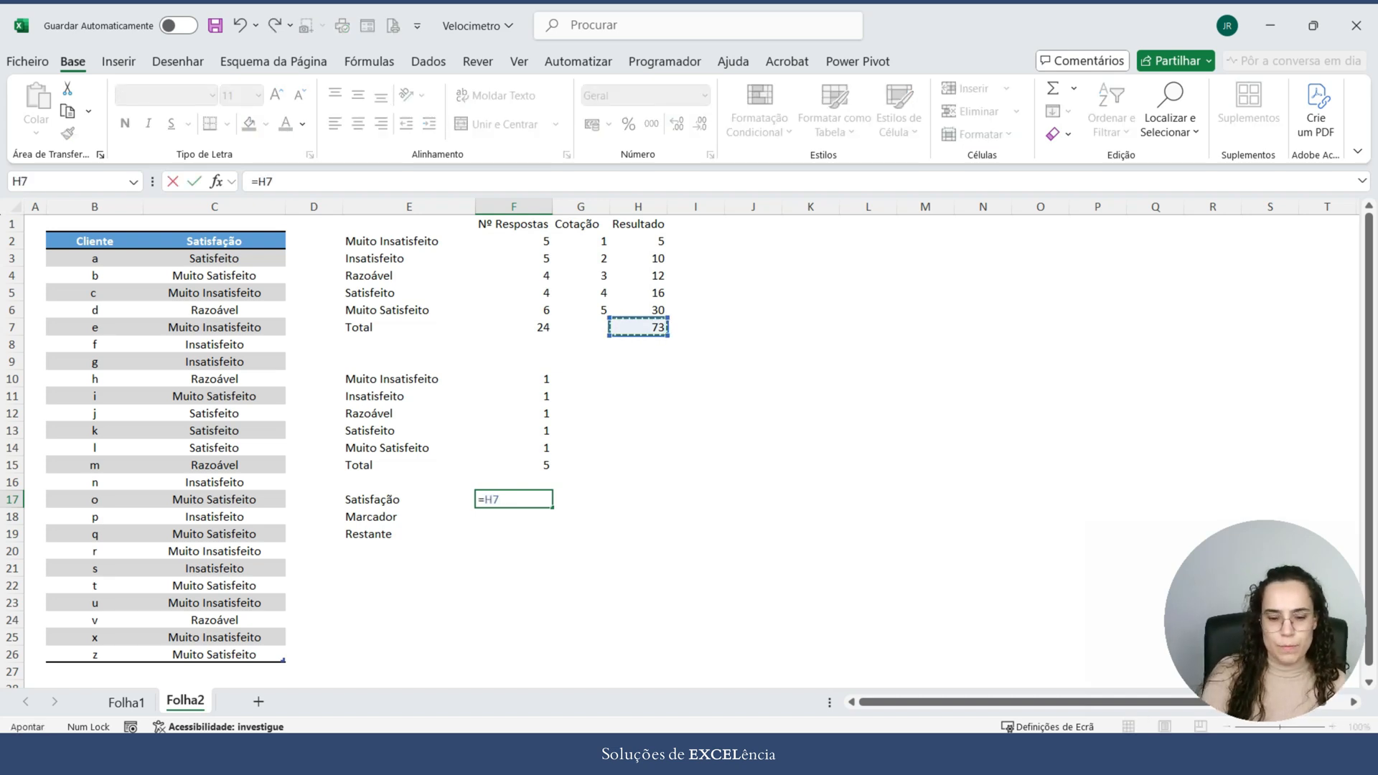
{"action": "type", "text": "/"}
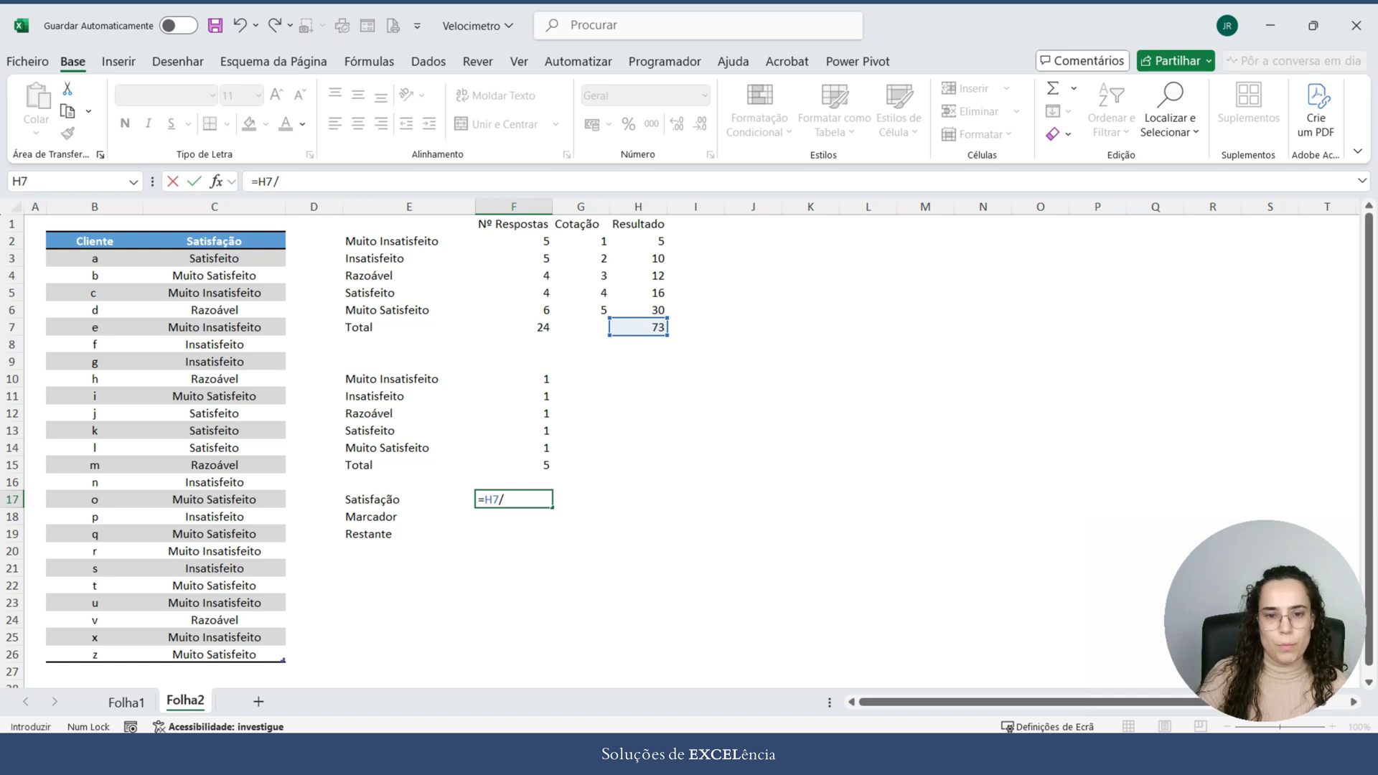
{"action": "left_click", "coordinate": [531, 327]}
{"action": "key", "text": "Return"}
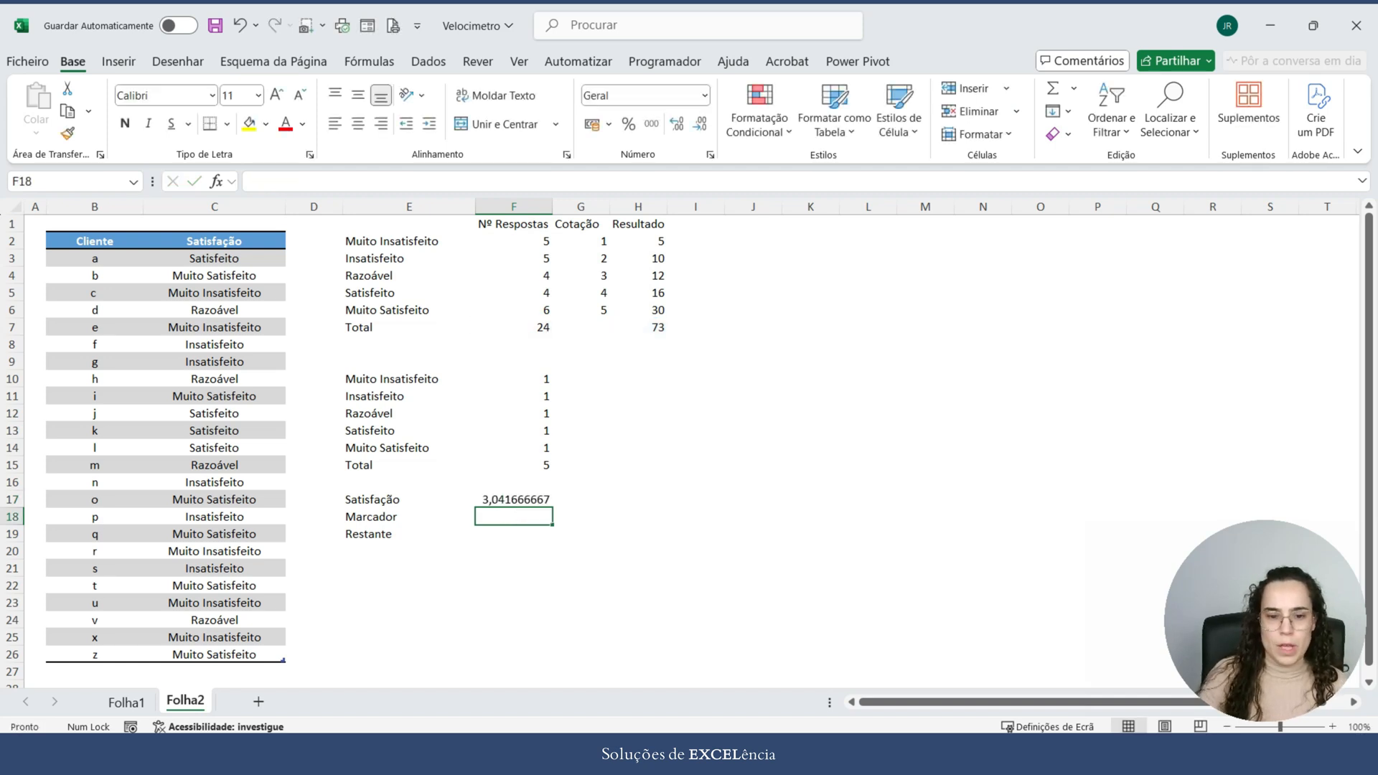
Step: Reduce the Satisfação value in F17 to two decimal places
{"action": "key", "text": "Up"}
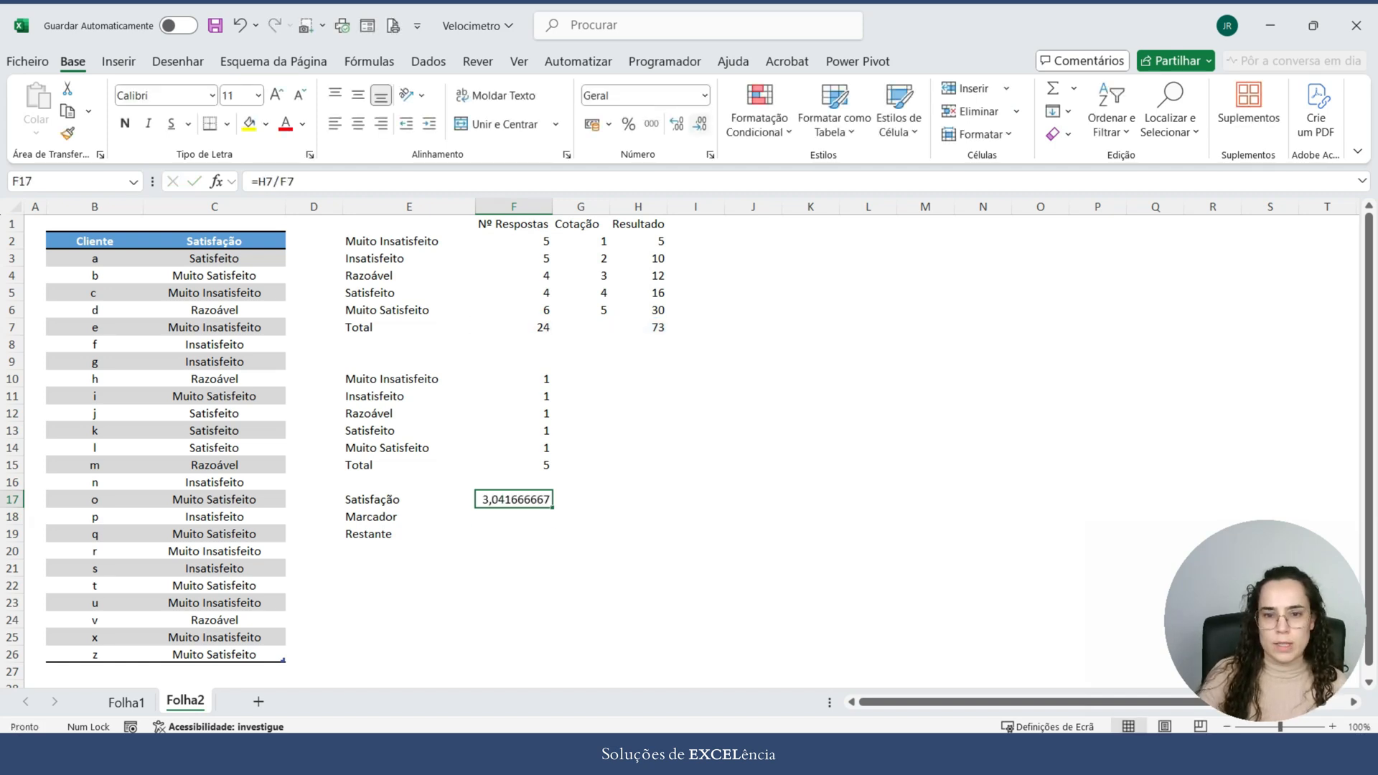
{"action": "left_click", "coordinate": [700, 124]}
{"action": "left_click", "coordinate": [700, 124]}
{"action": "left_click", "coordinate": [700, 123]}
{"action": "left_click", "coordinate": [700, 123]}
{"action": "left_click", "coordinate": [700, 123]}
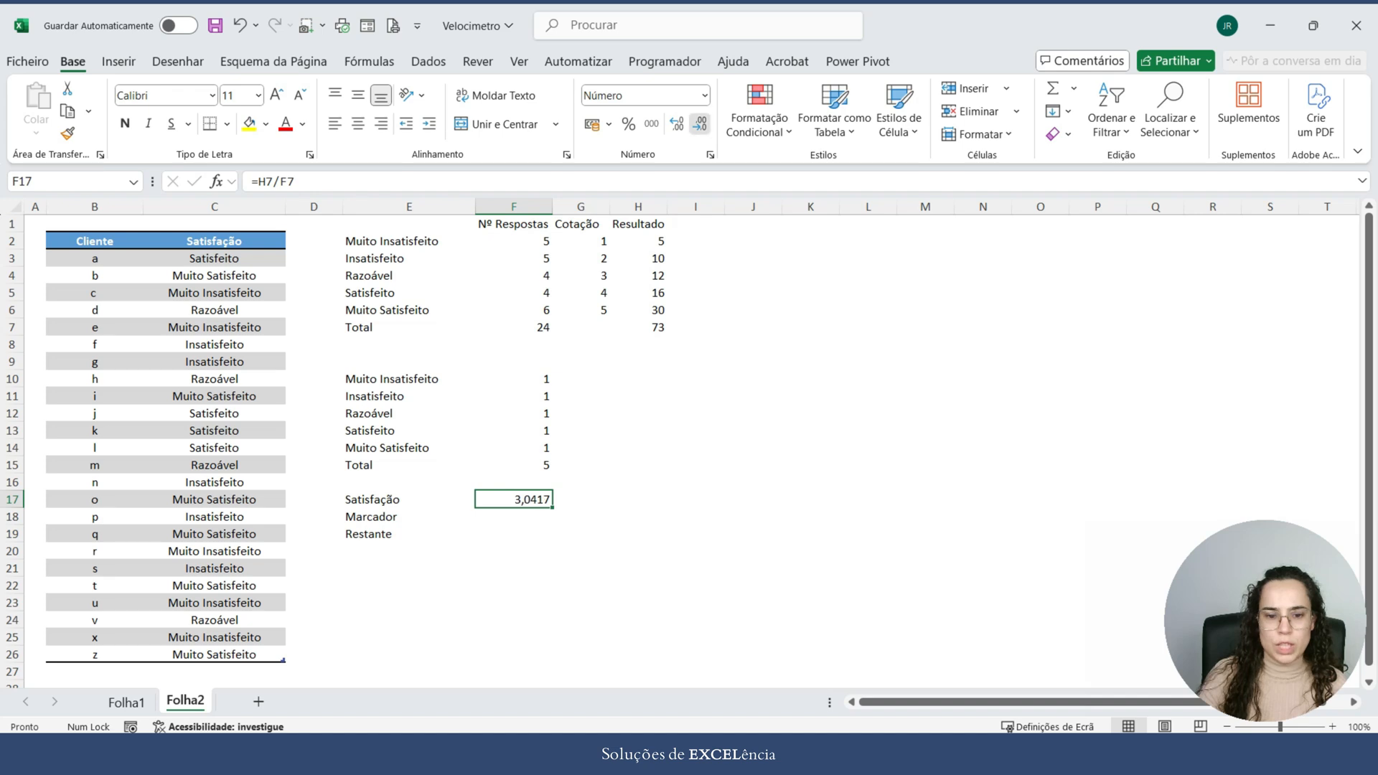
{"action": "left_click", "coordinate": [700, 123]}
{"action": "left_click", "coordinate": [700, 123]}
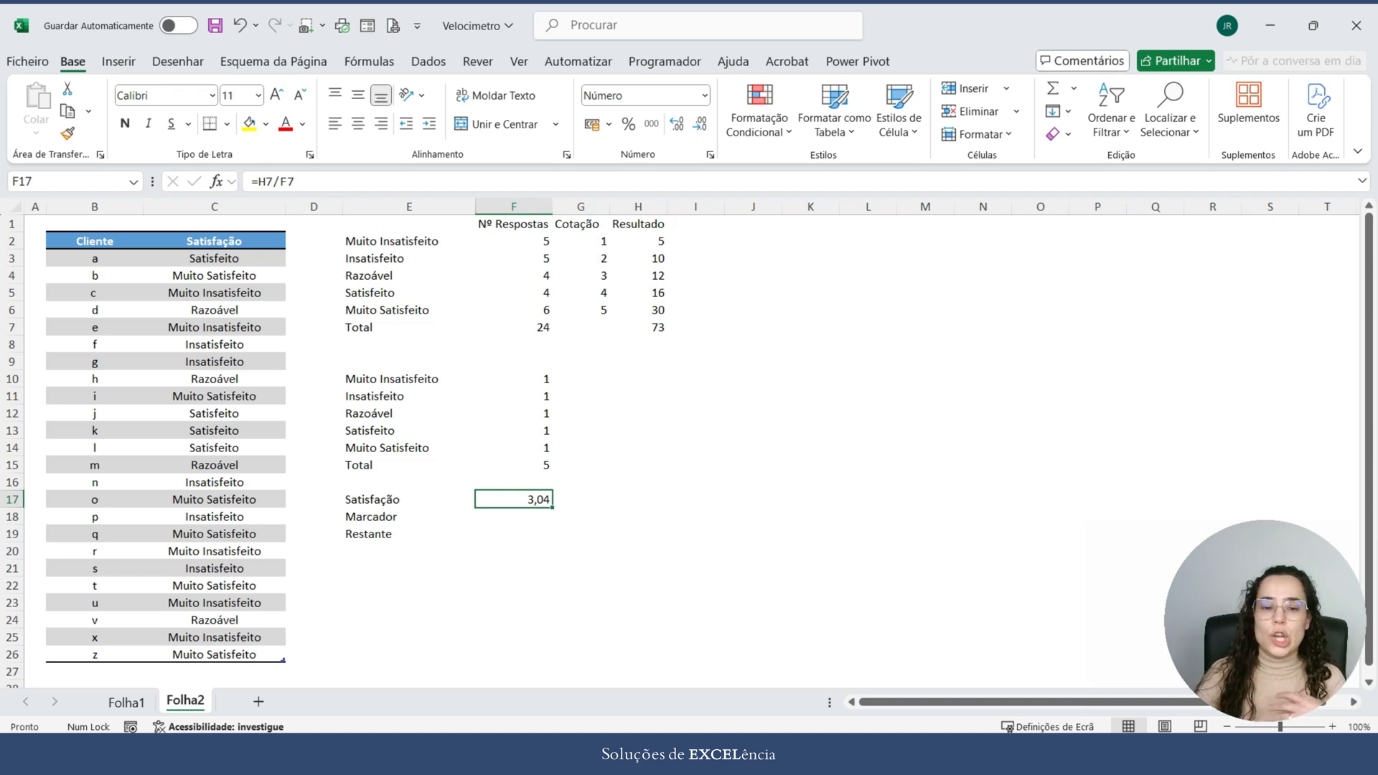
{"action": "left_click_drag", "start_coordinate": [416, 224], "coordinate": [637, 328]}
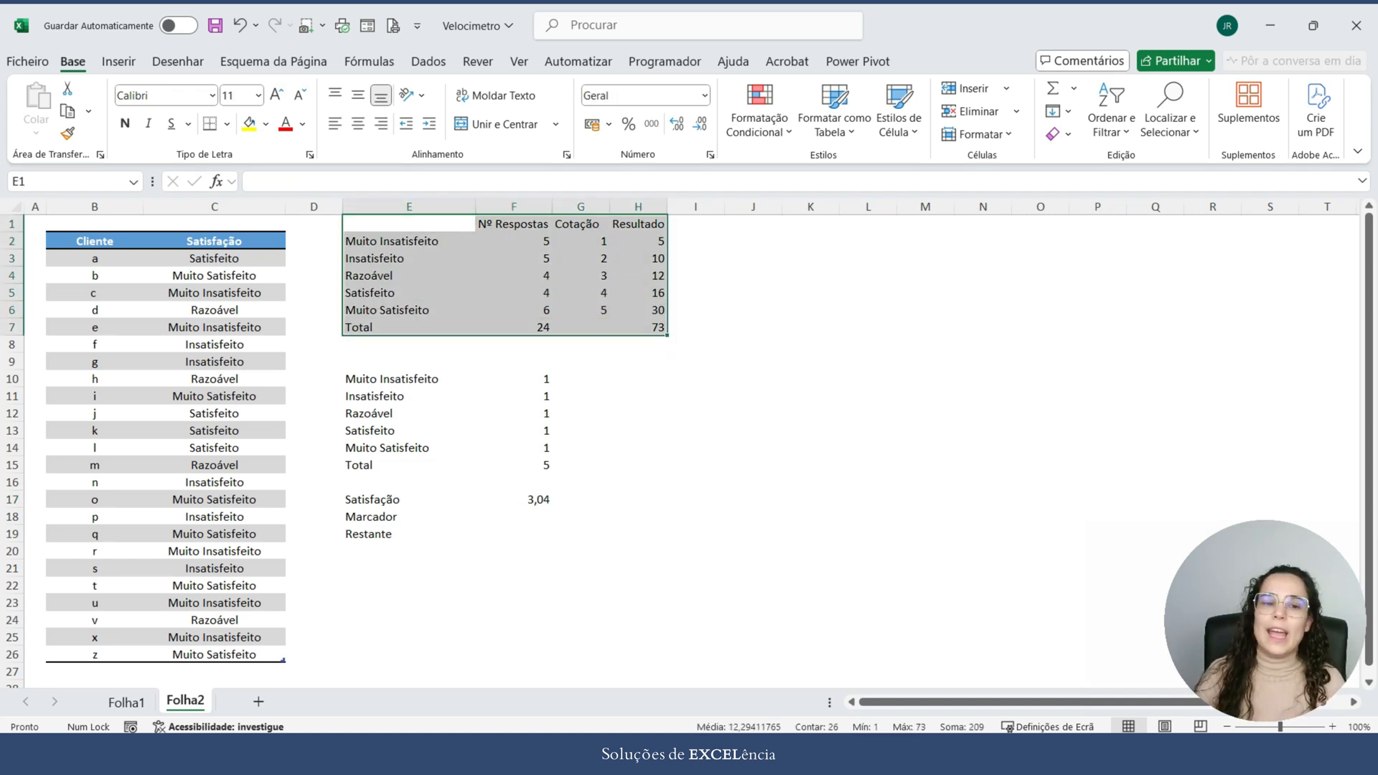
Step: Enter 0,01 as the Marcador value in F18
{"action": "left_click_drag", "start_coordinate": [94, 207], "coordinate": [283, 207]}
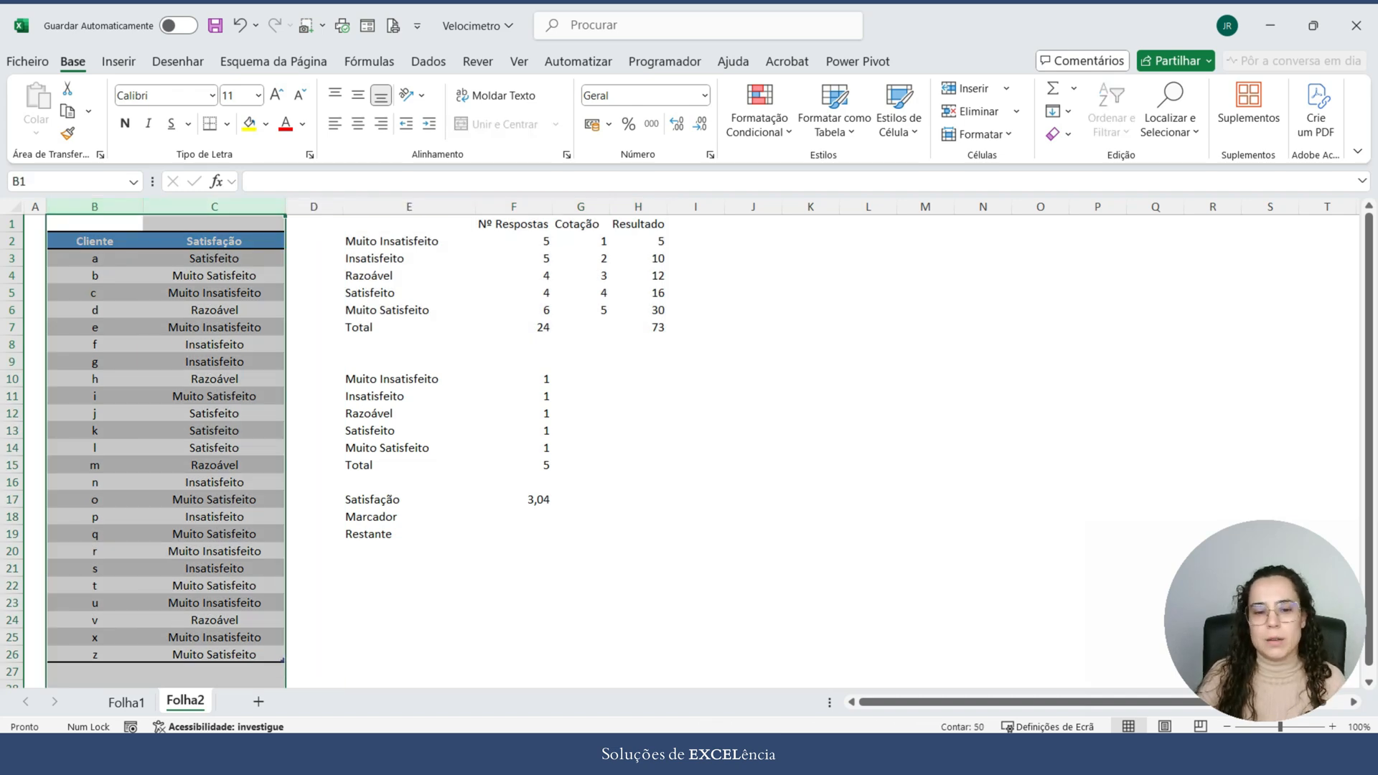
{"action": "left_click", "coordinate": [514, 517]}
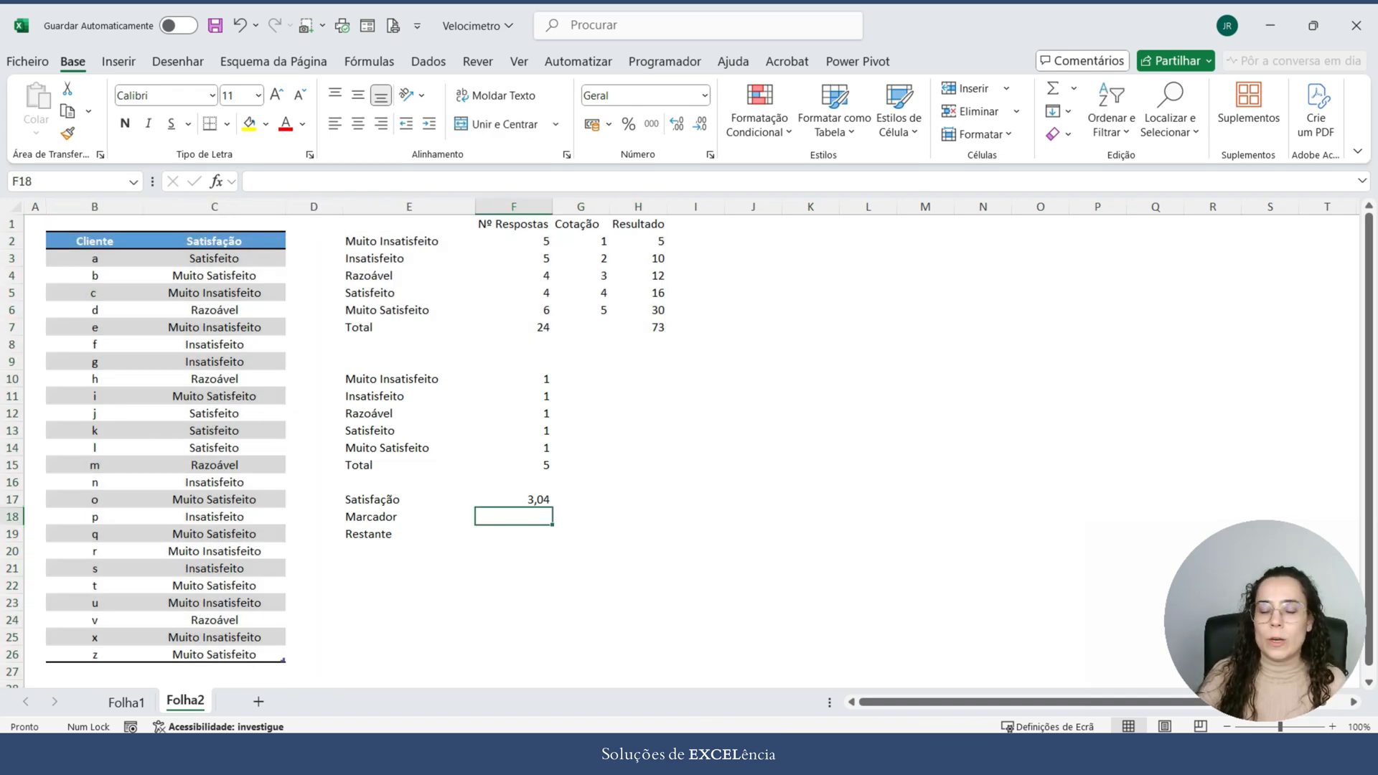
{"action": "type", "text": "0,"}
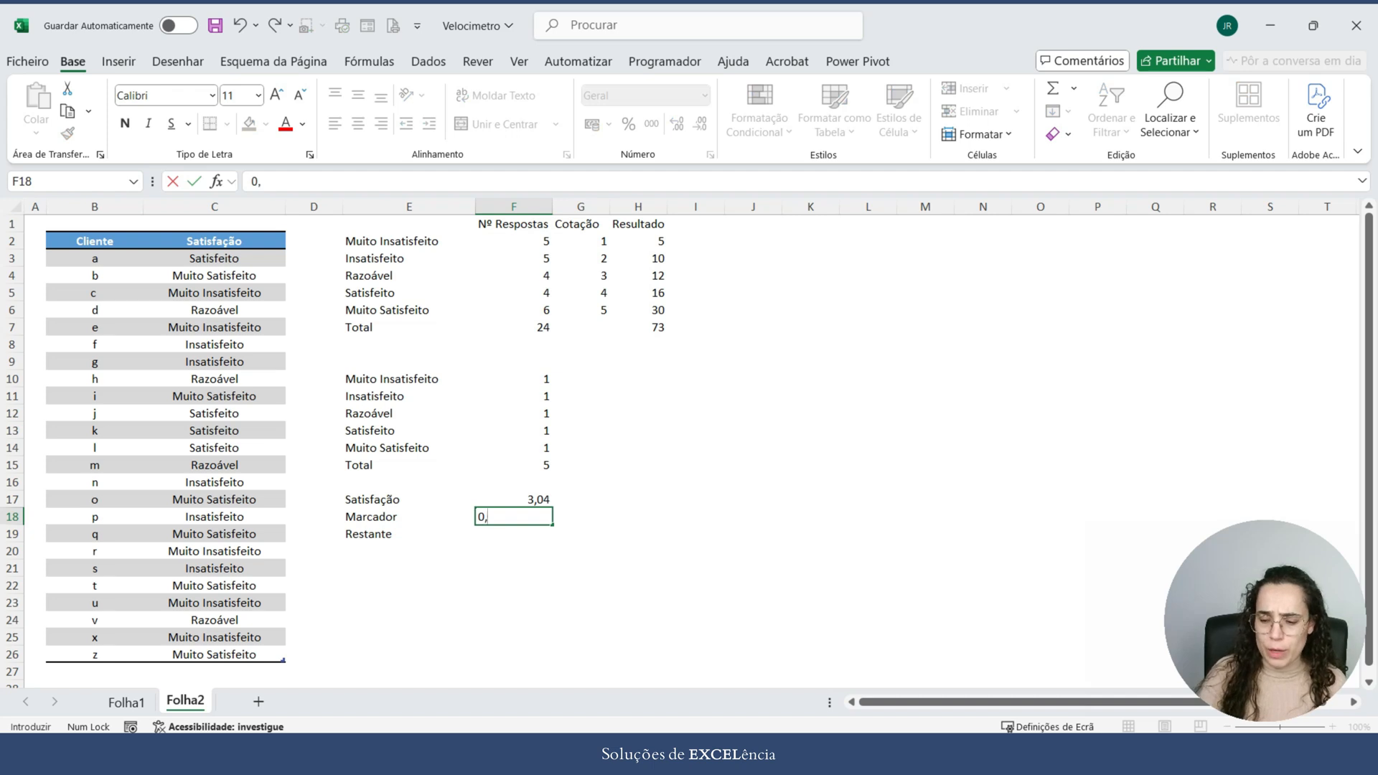
{"action": "type", "text": "01"}
{"action": "key", "text": "Return"}
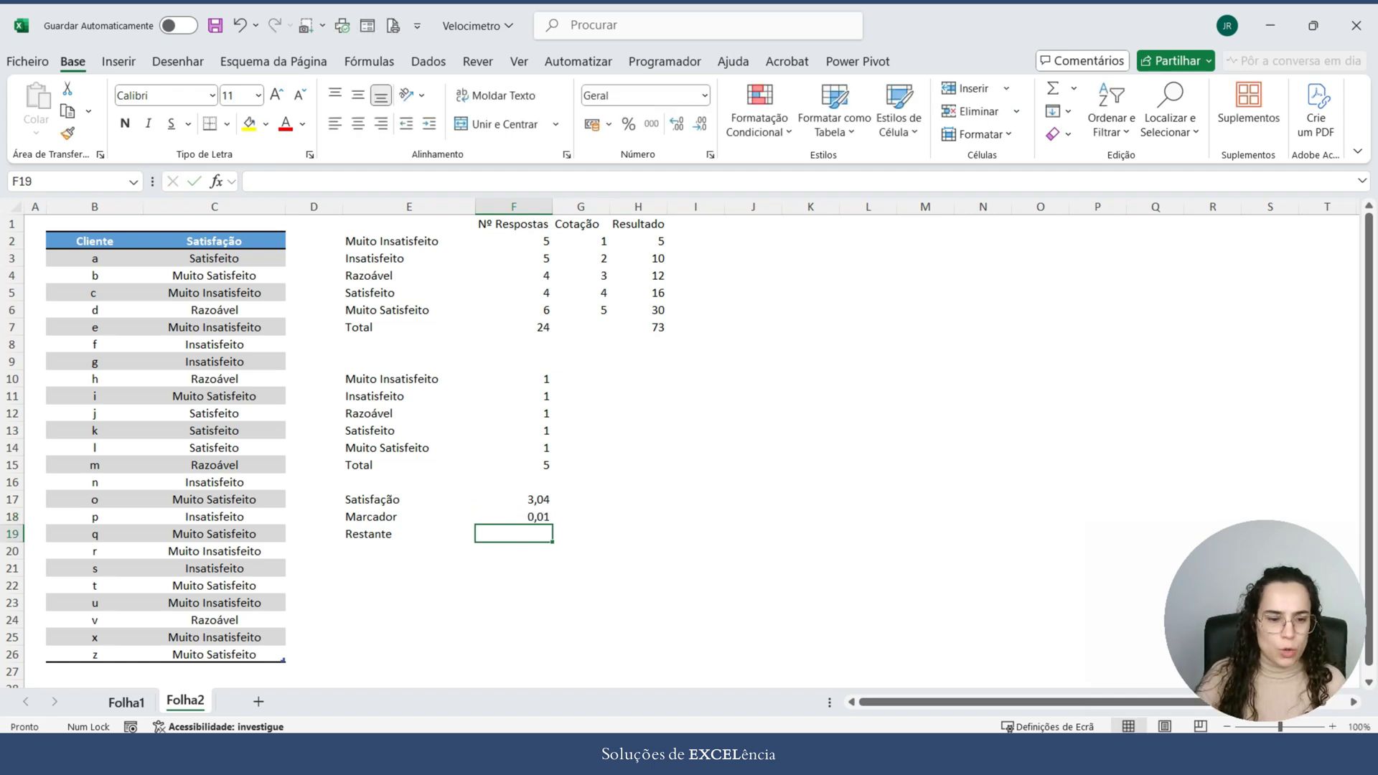
Step: Calculate the Restante value in F19 with =SOMA(F10:F15)-F17-F18, using Folha1's gauge as reference
{"action": "left_click", "coordinate": [127, 702]}
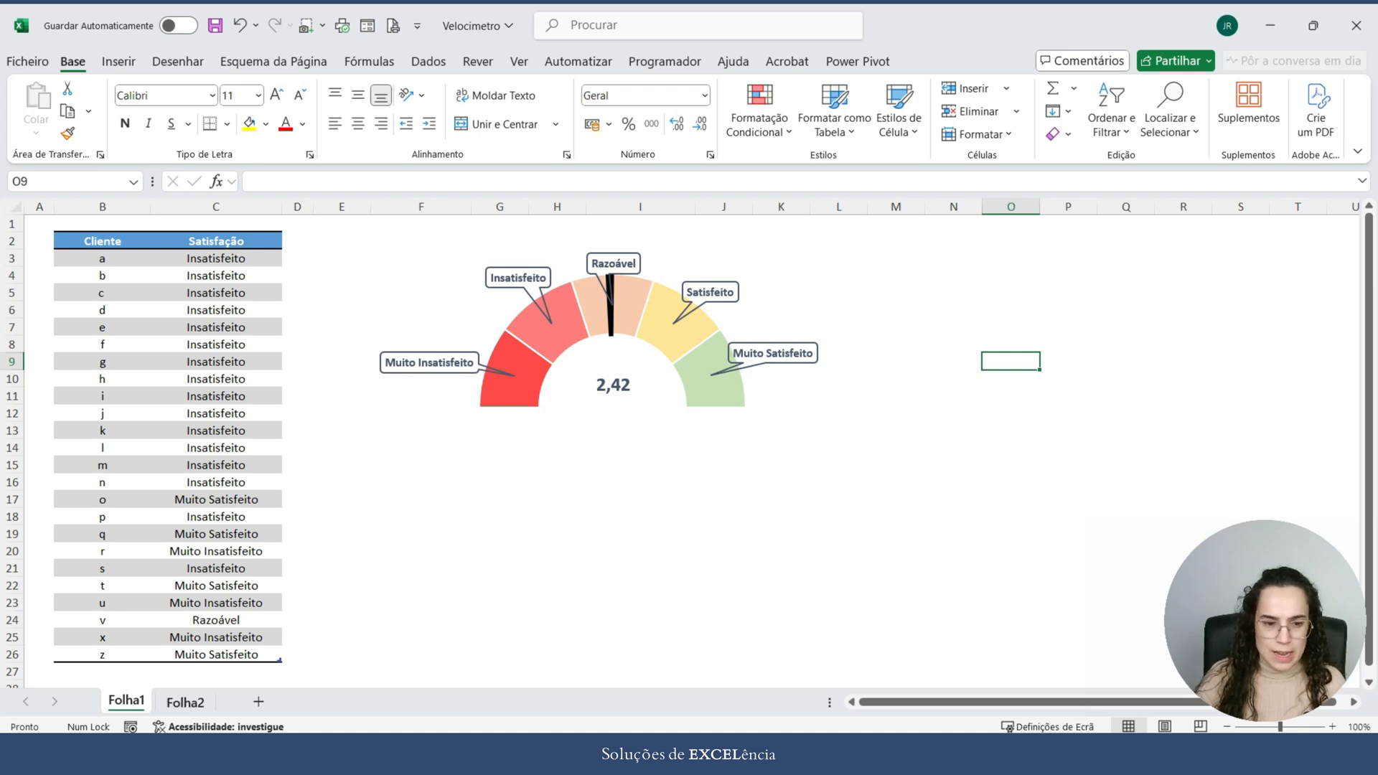
{"action": "left_click", "coordinate": [185, 702]}
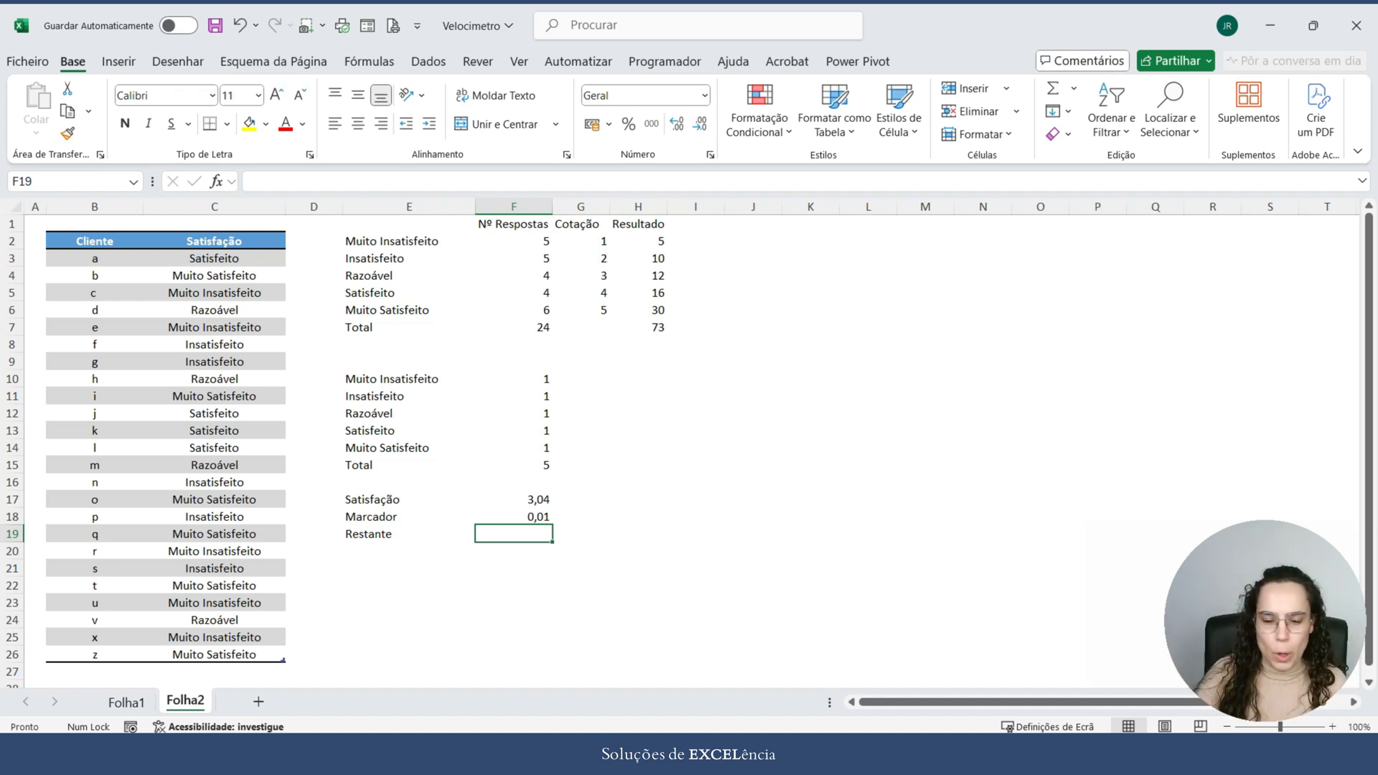
{"action": "type", "text": "=soma("}
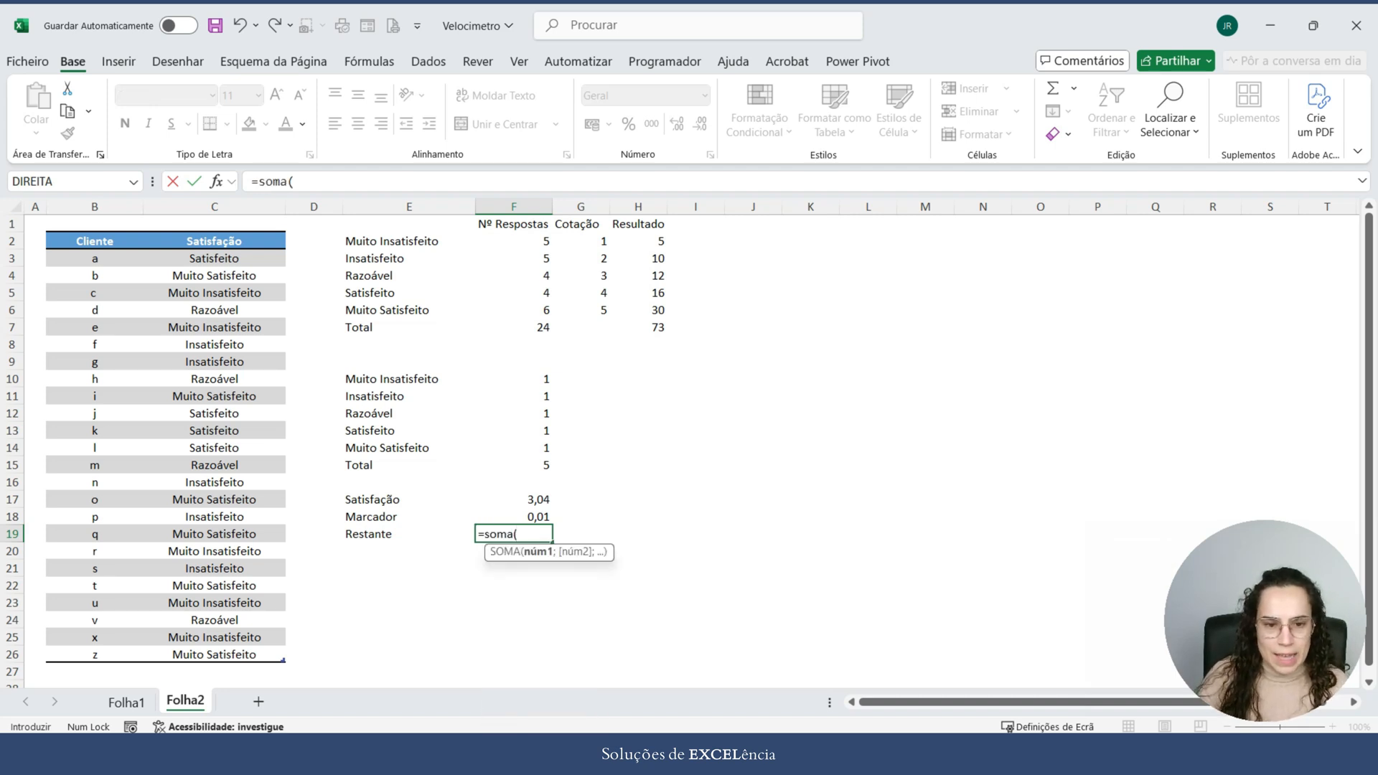
{"action": "left_click_drag", "start_coordinate": [513, 378], "coordinate": [513, 464]}
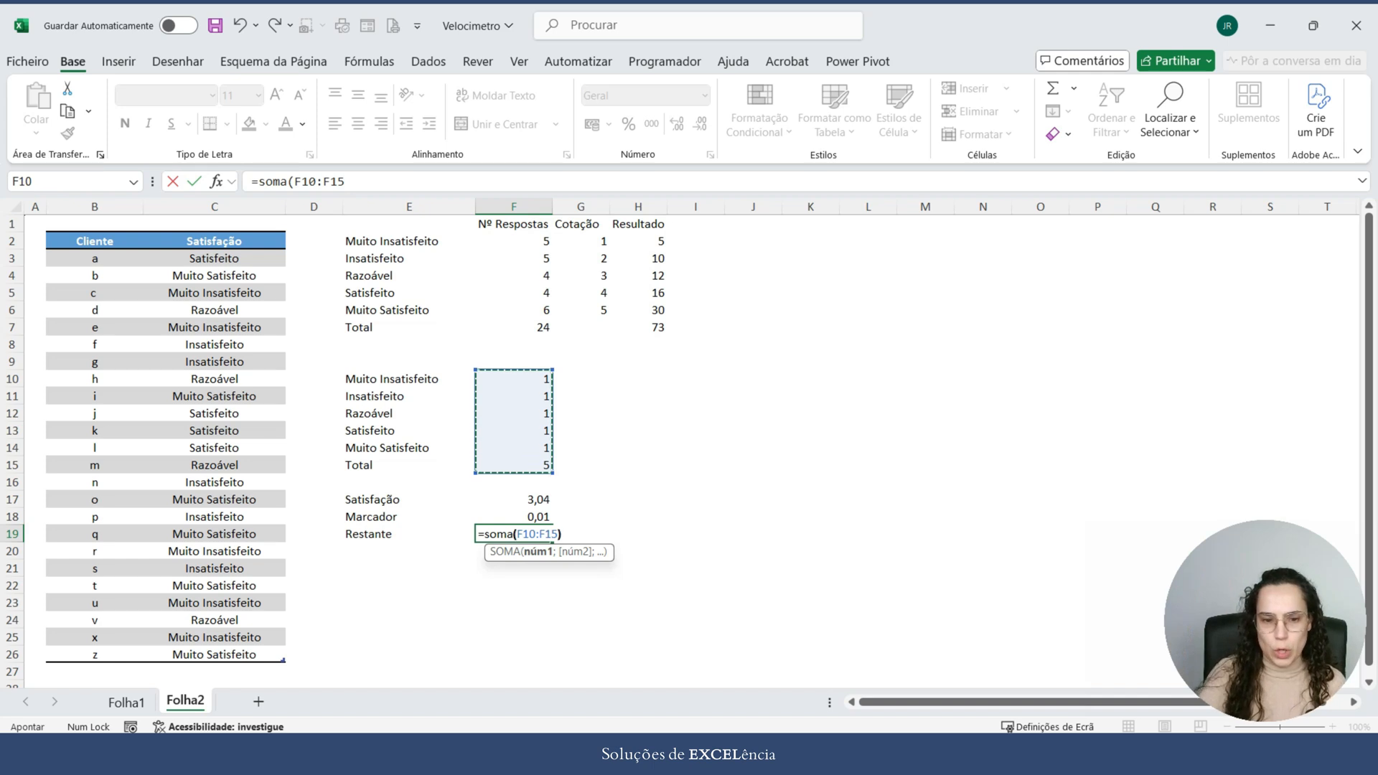
{"action": "type", "text": ")-"}
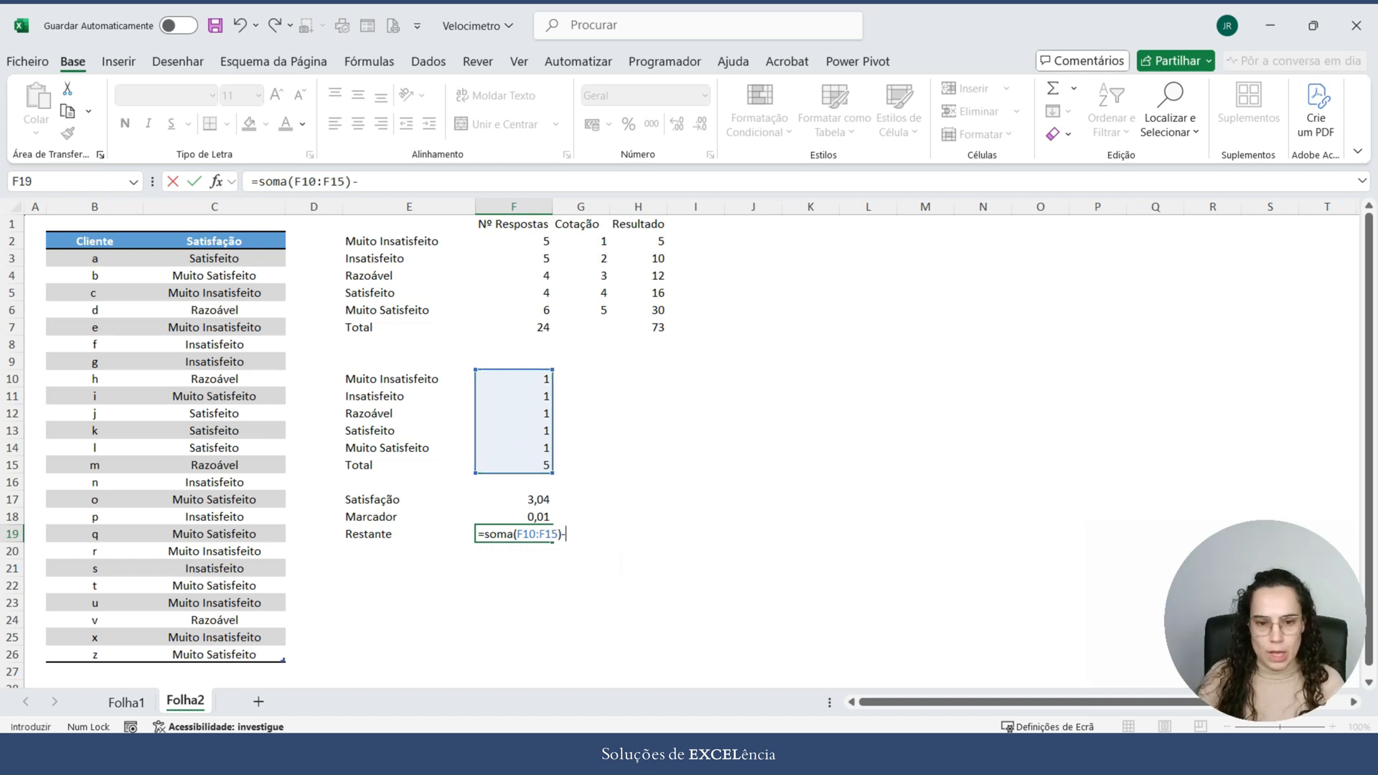
{"action": "key", "text": "Up"}
{"action": "key", "text": "Up"}
{"action": "type", "text": "-"}
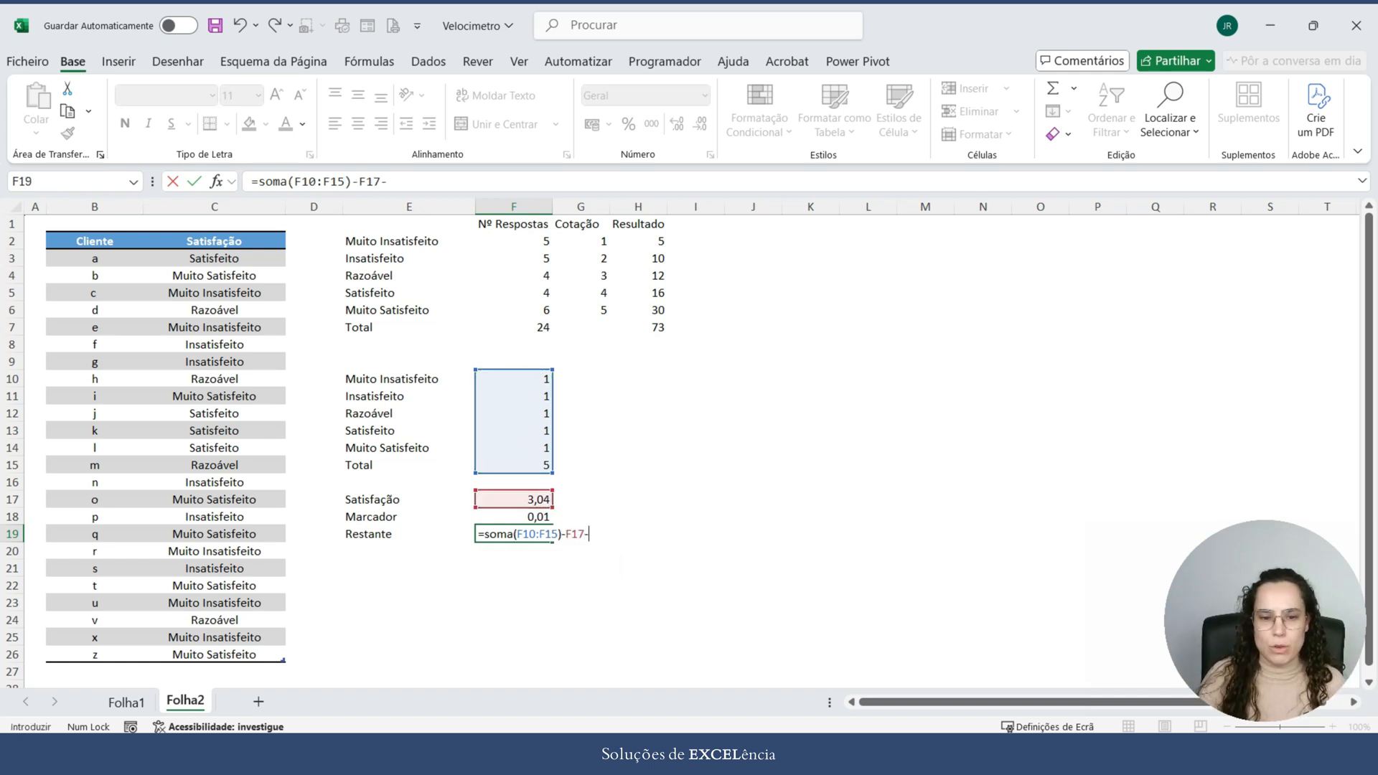
{"action": "key", "text": "Up"}
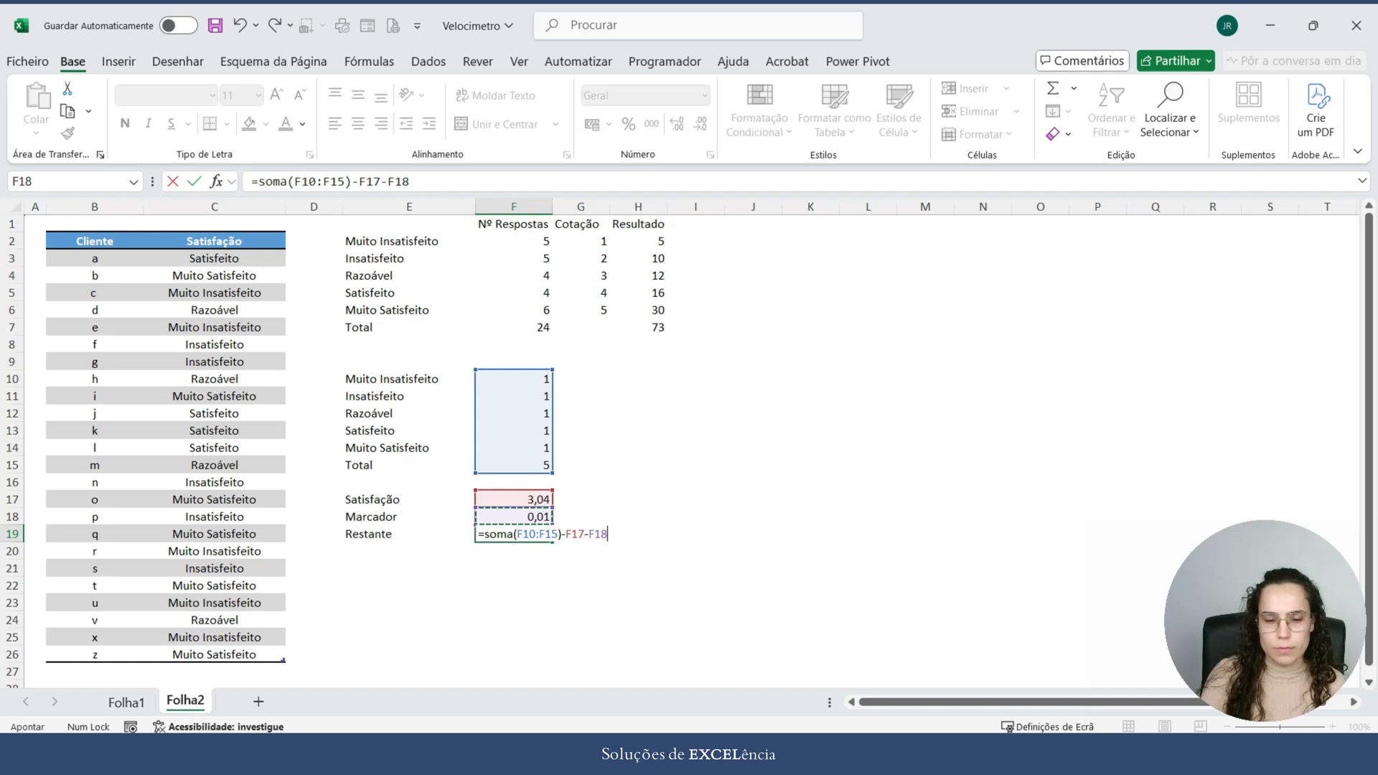
{"action": "key", "text": "Return"}
{"action": "key", "text": "Up"}
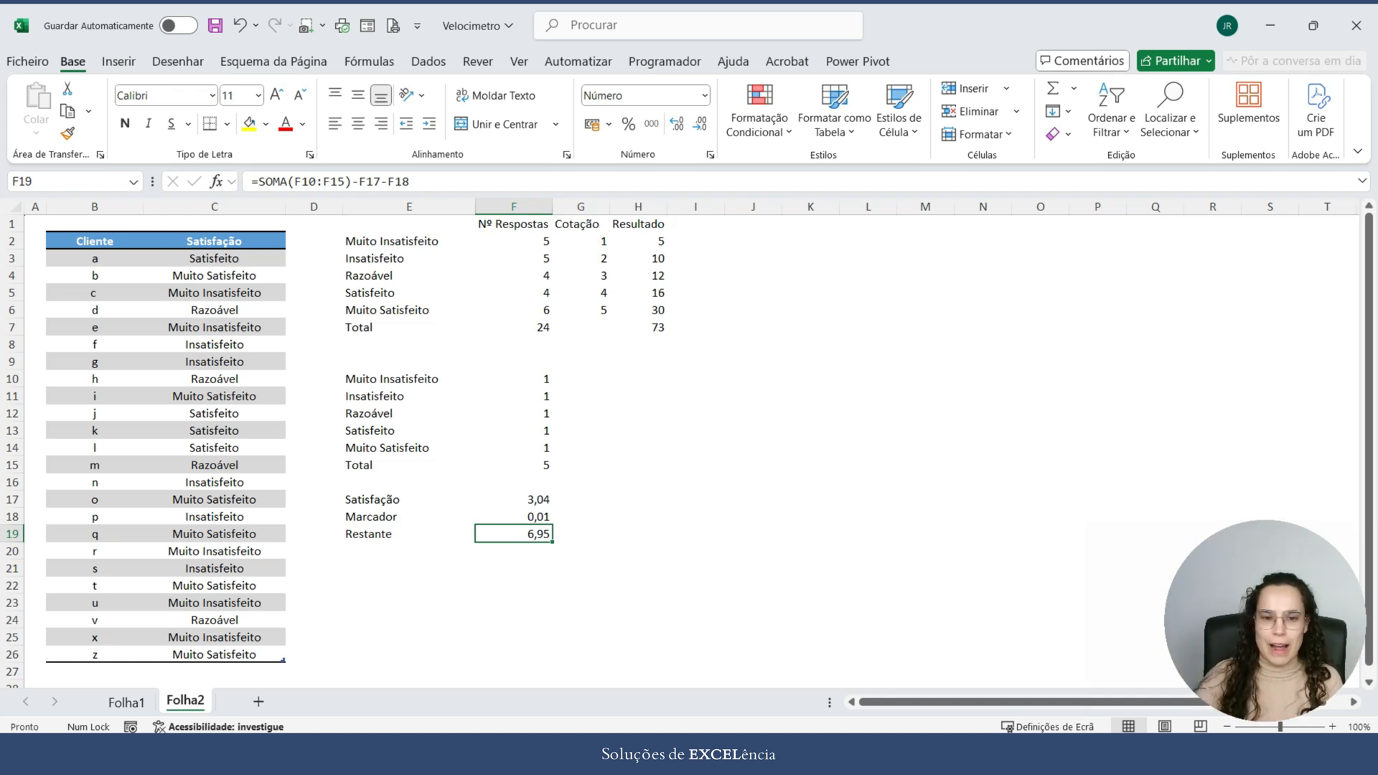
Step: Insert a doughnut chart on Folha2 from the equal-segment table E10:F15 and compare it with Folha1's gauge
{"action": "left_click_drag", "start_coordinate": [387, 378], "coordinate": [535, 465]}
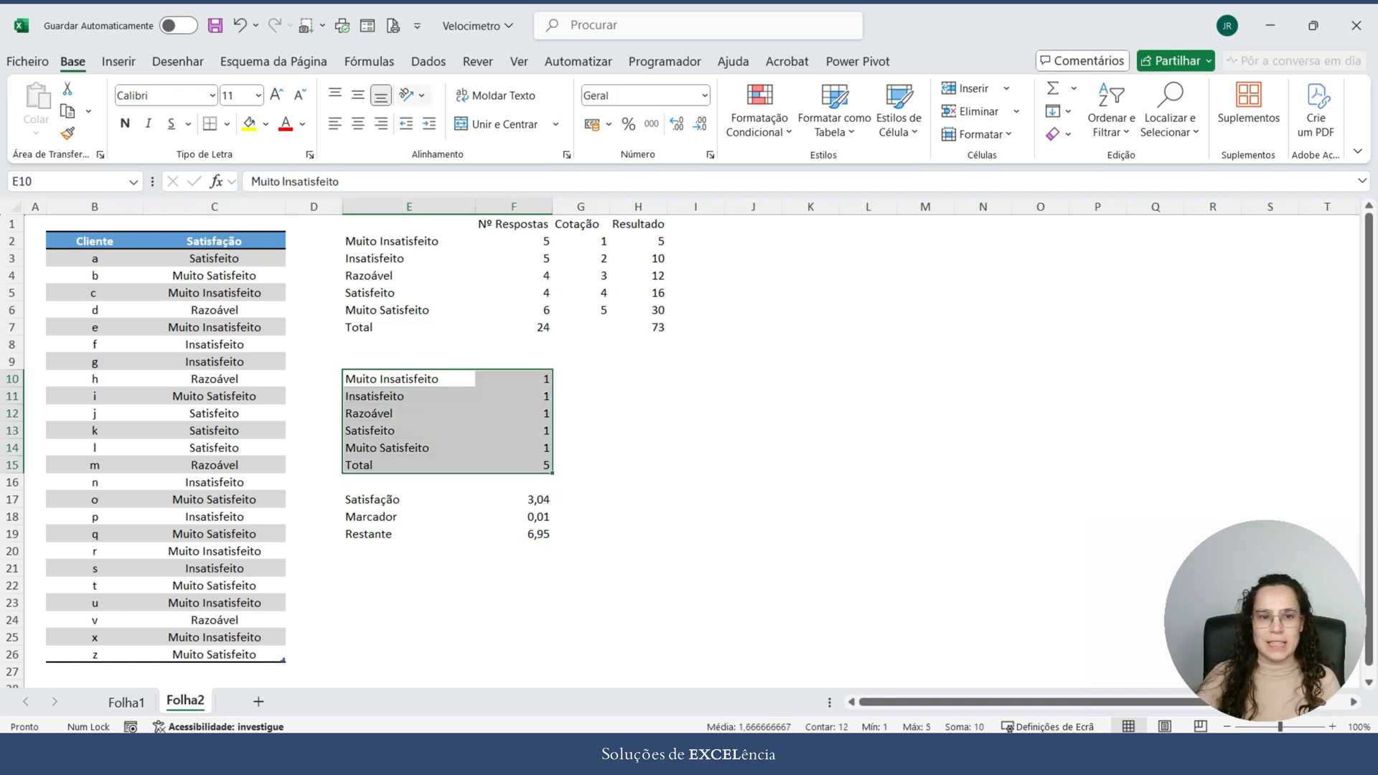
{"action": "left_click", "coordinate": [119, 61]}
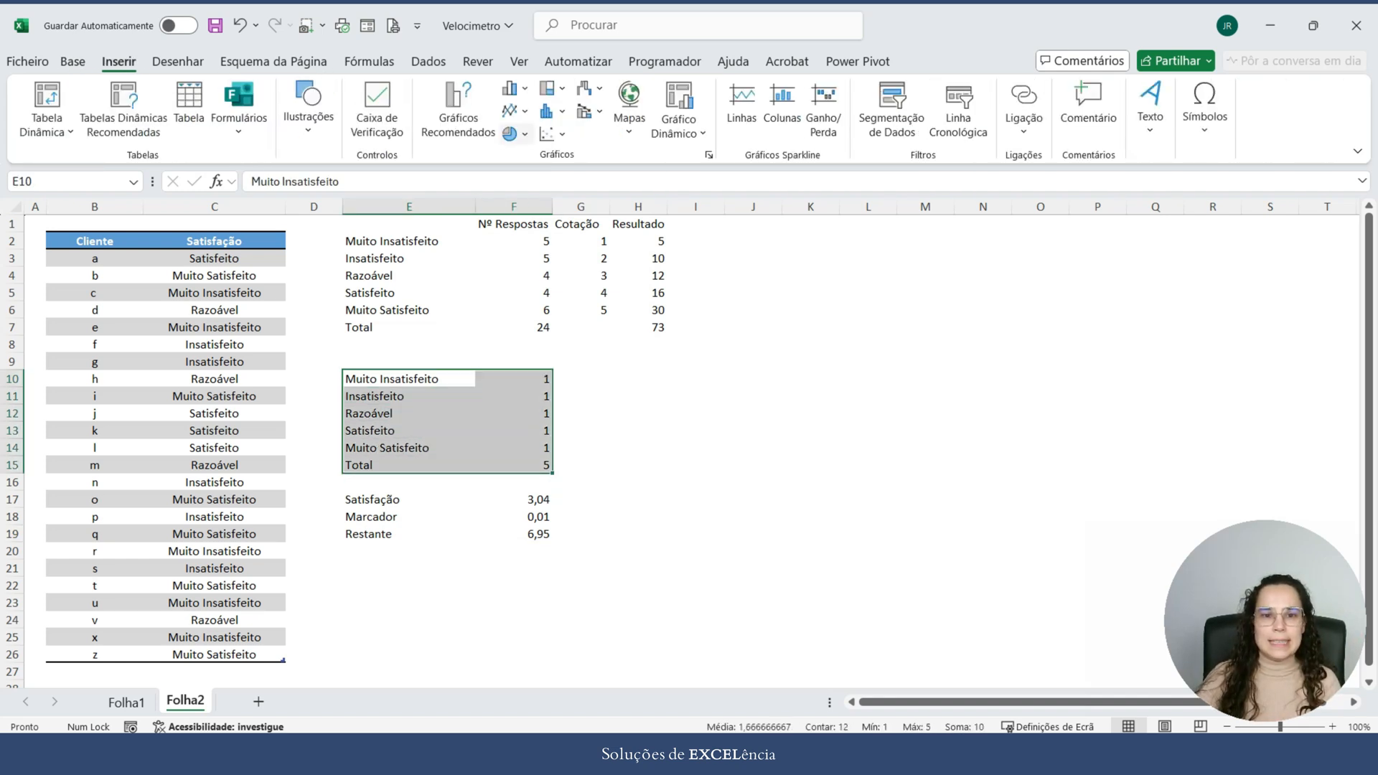
{"action": "left_click", "coordinate": [515, 133]}
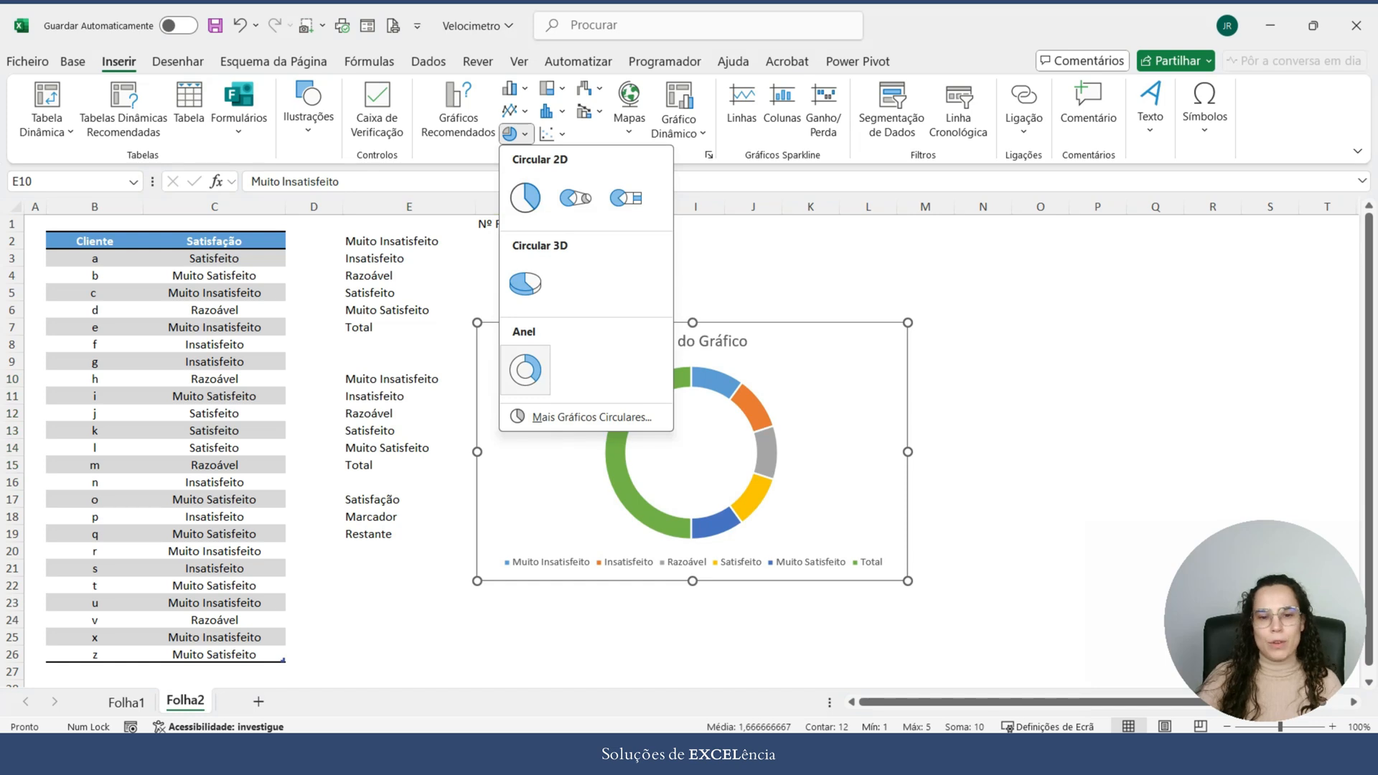
{"action": "left_click", "coordinate": [524, 370]}
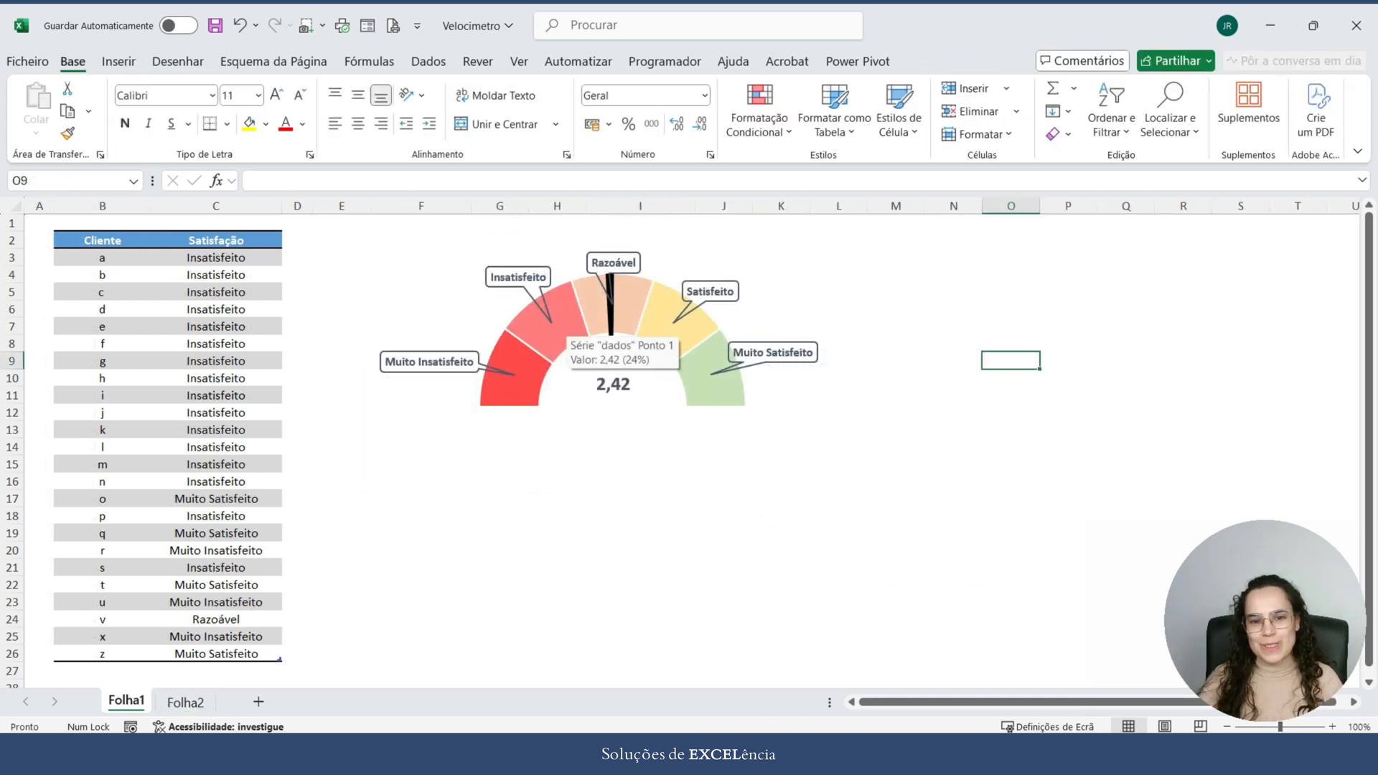
{"action": "left_click", "coordinate": [185, 703]}
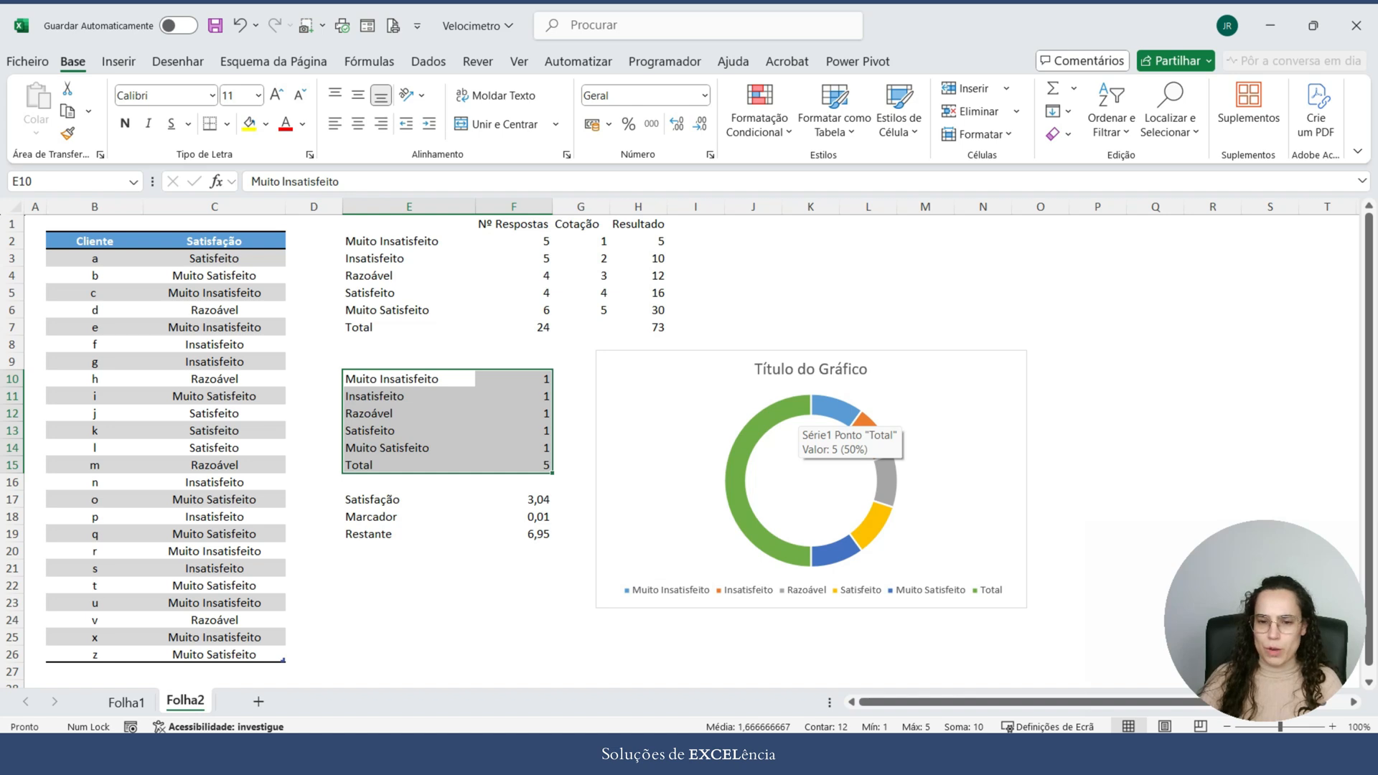
Step: Delete the legend and the title from the doughnut chart
{"action": "left_click", "coordinate": [795, 409]}
{"action": "left_click", "coordinate": [794, 409]}
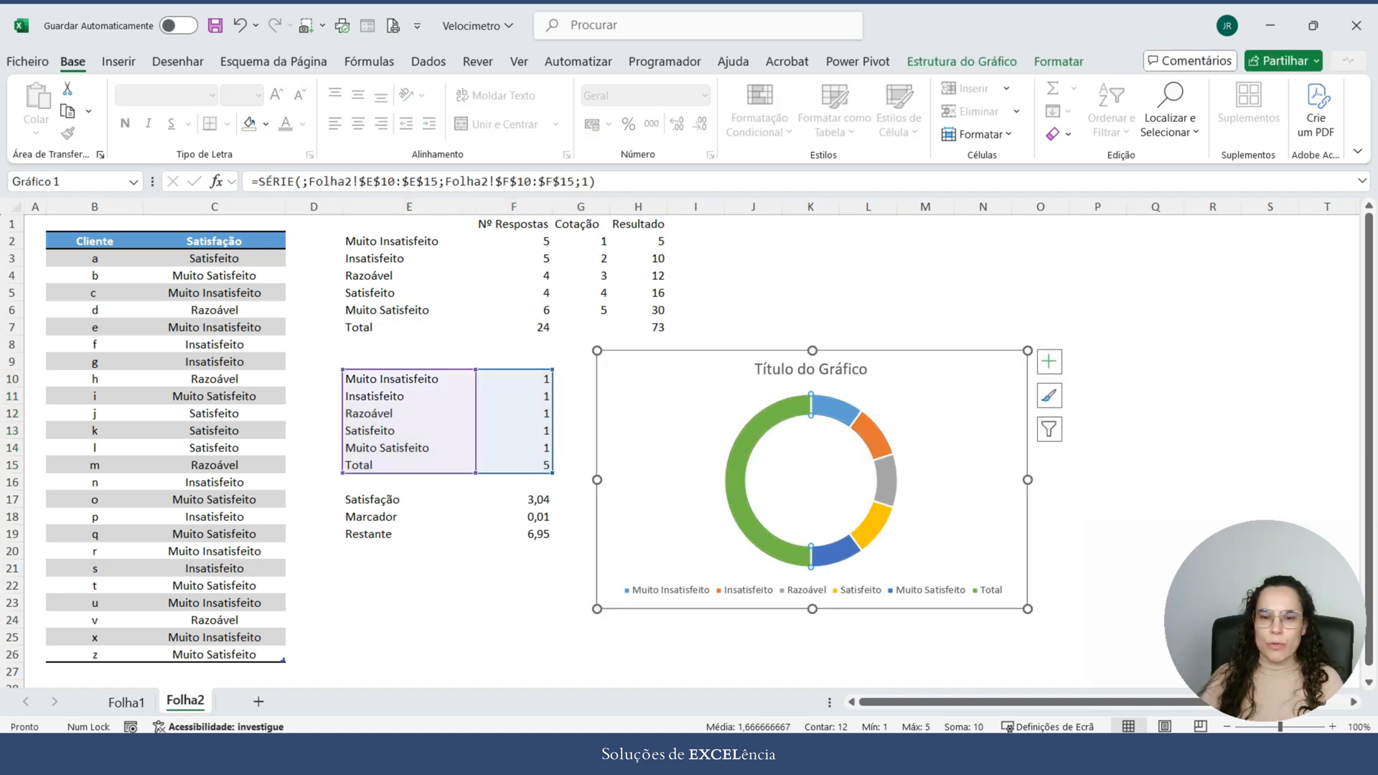
{"action": "left_click", "coordinate": [812, 591]}
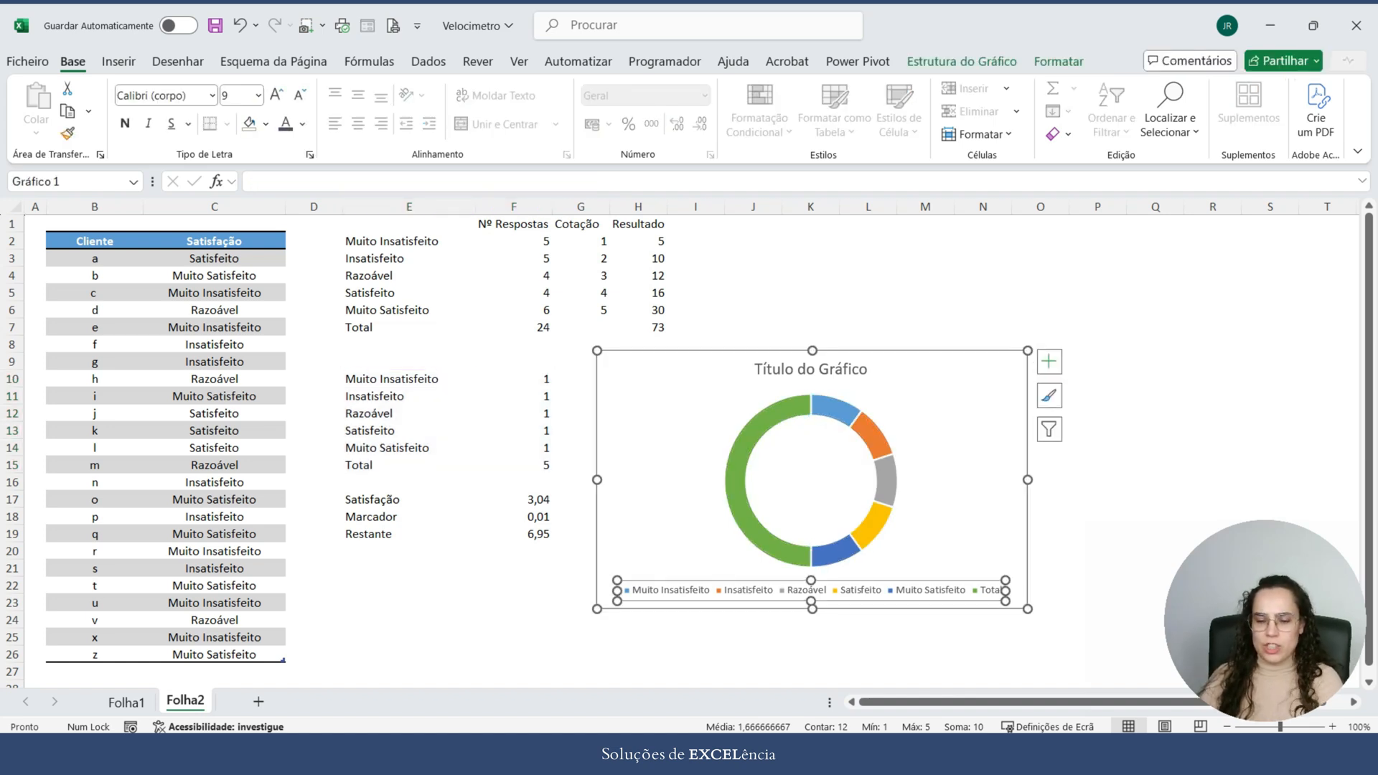
{"action": "key", "text": "Delete"}
{"action": "left_click", "coordinate": [812, 369]}
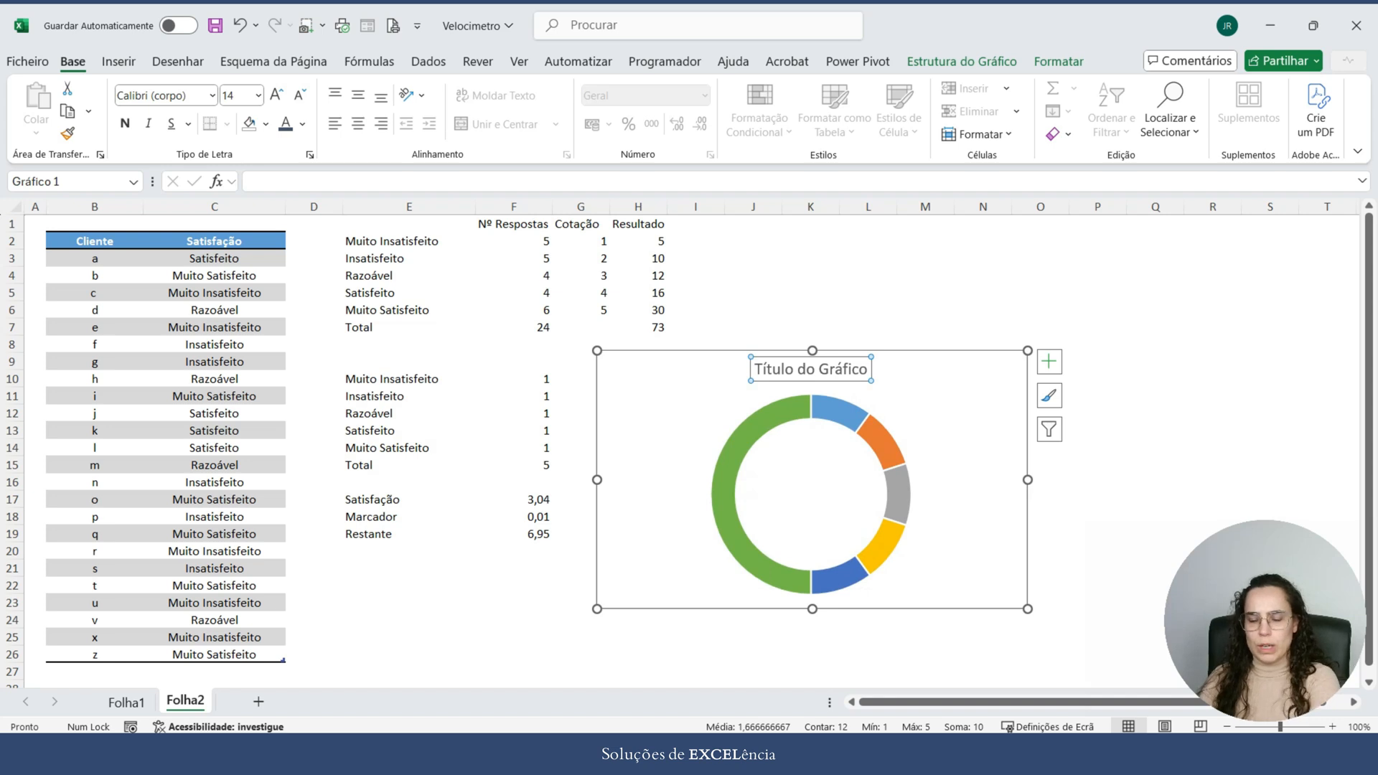
{"action": "key", "text": "Delete"}
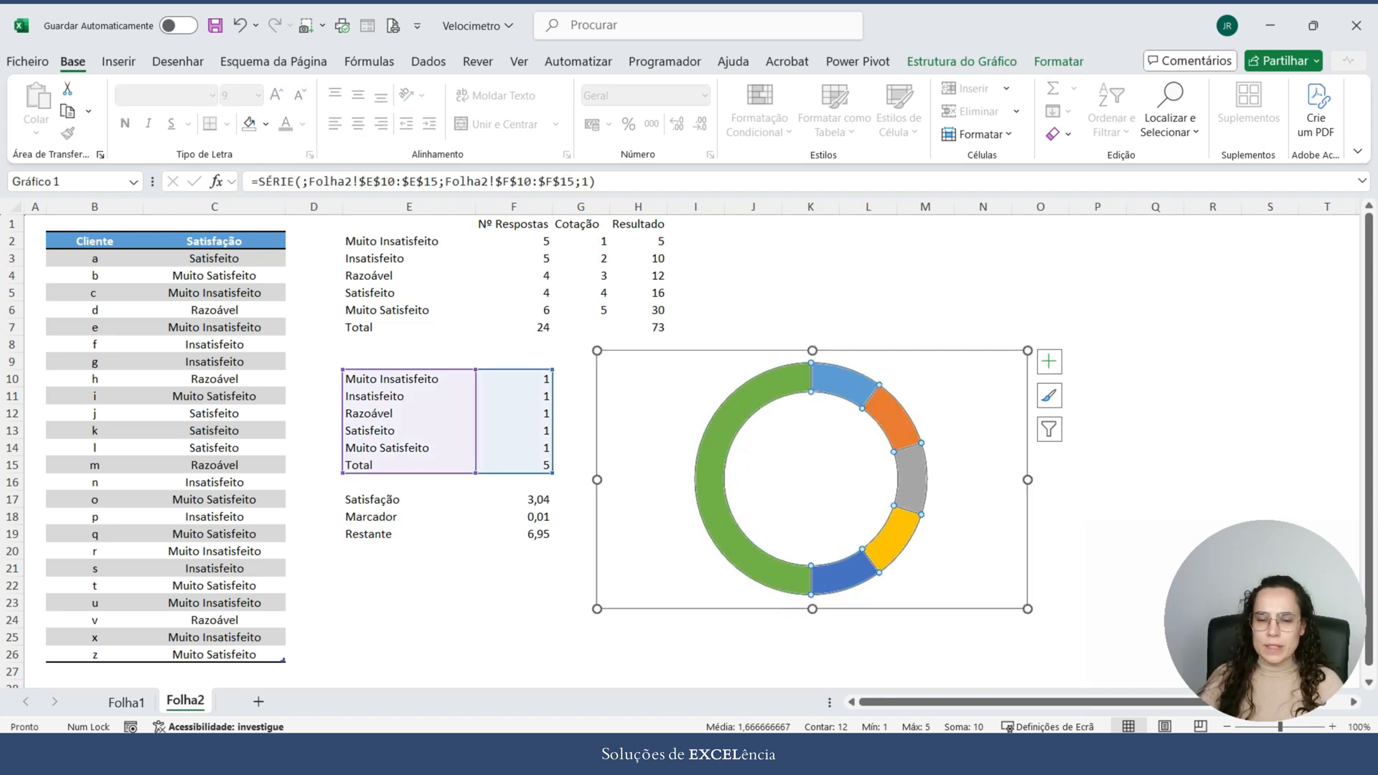
Step: Set the doughnut's large Total segment to no fill and no outline
{"action": "left_click", "coordinate": [711, 479]}
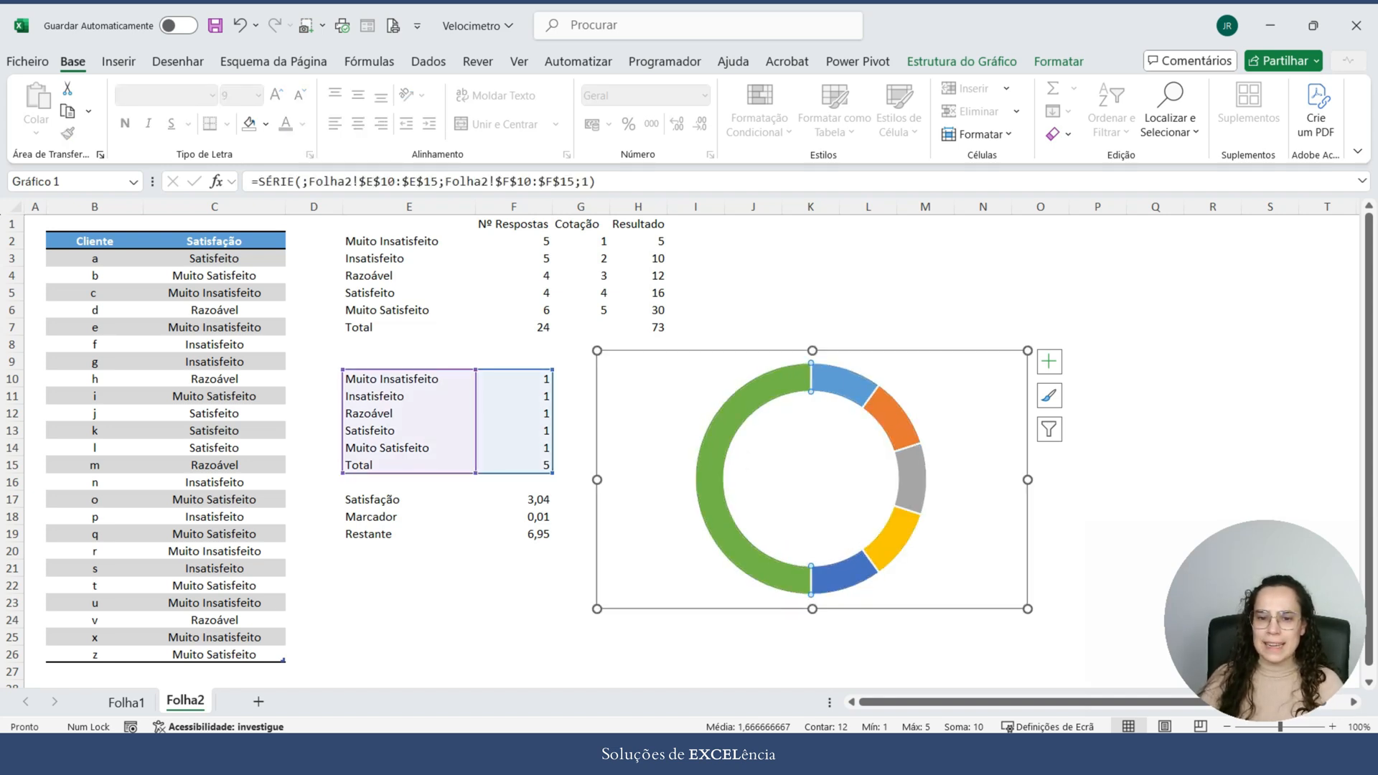
{"action": "left_click", "coordinate": [911, 480]}
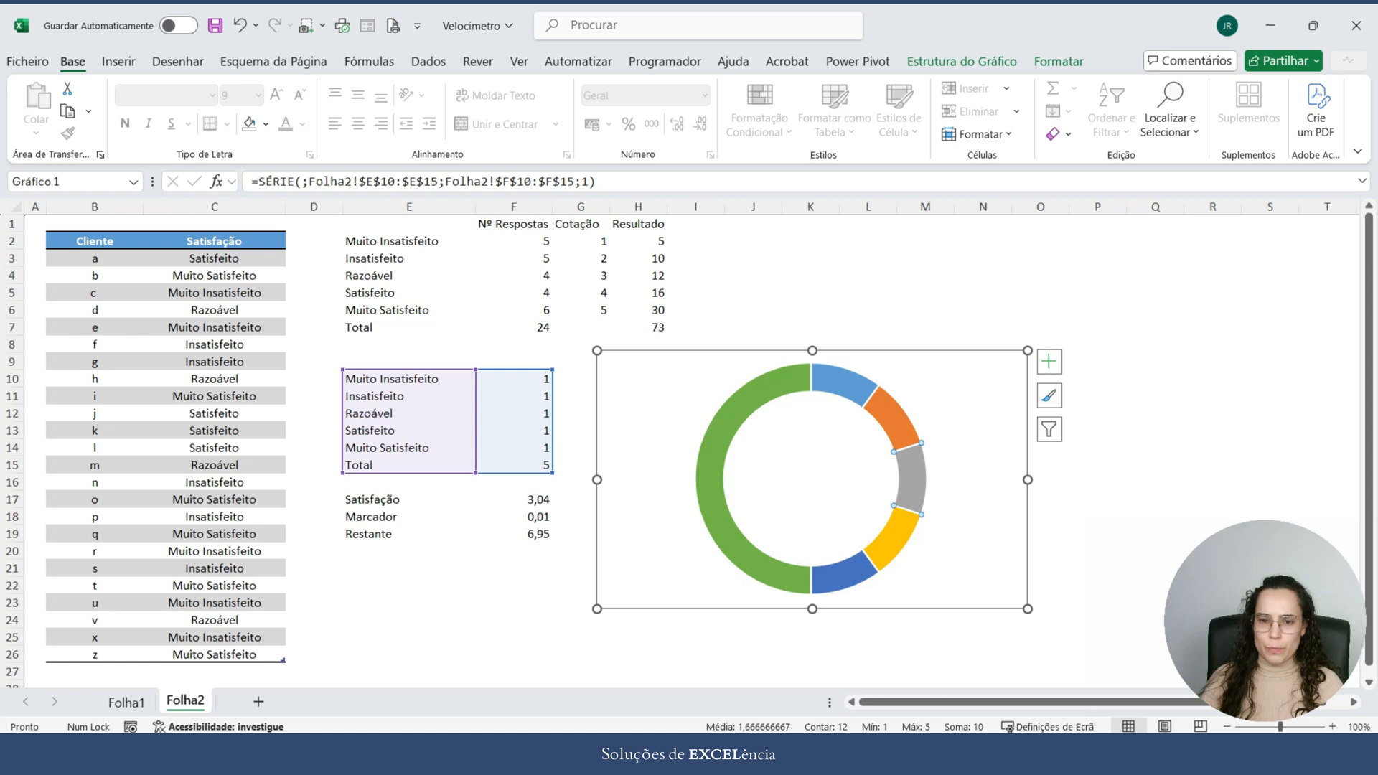
{"action": "left_click", "coordinate": [1214, 430]}
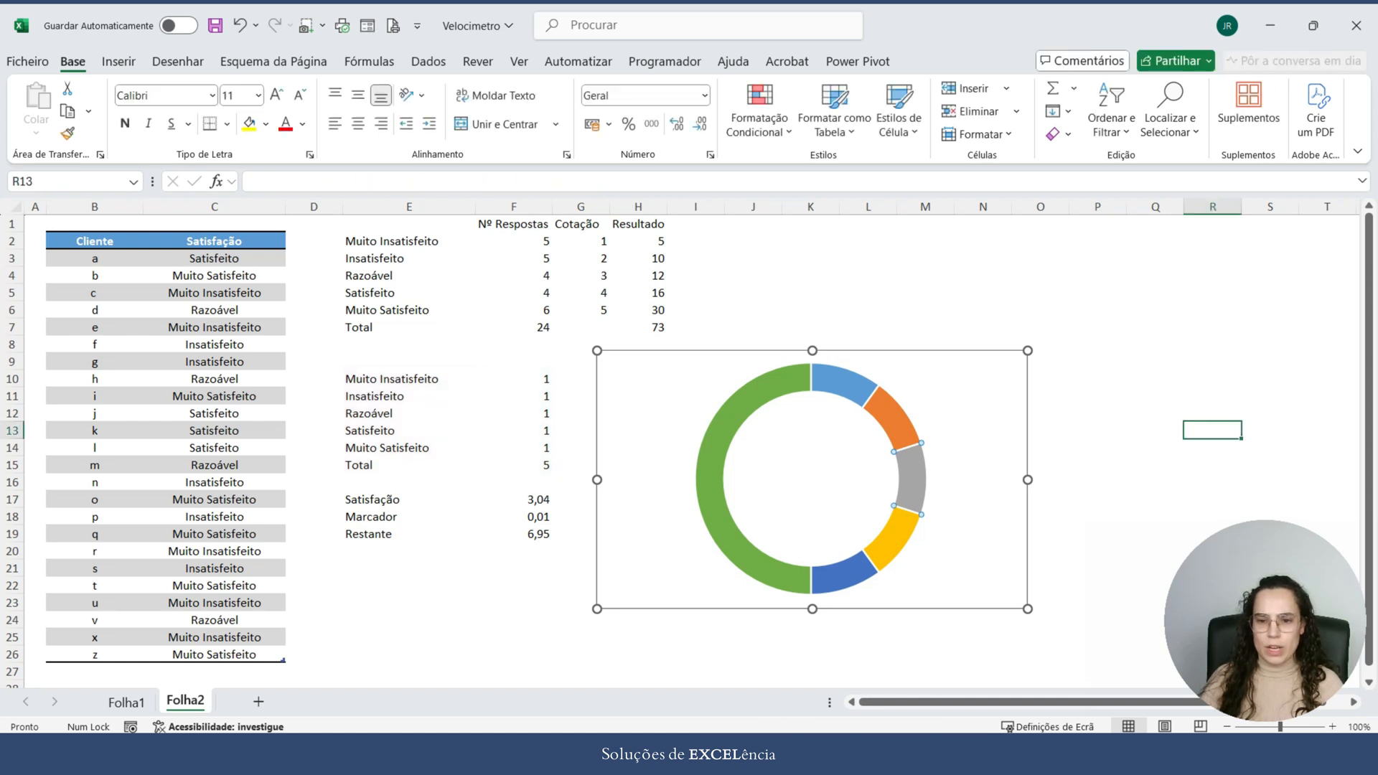
{"action": "left_click", "coordinate": [912, 480]}
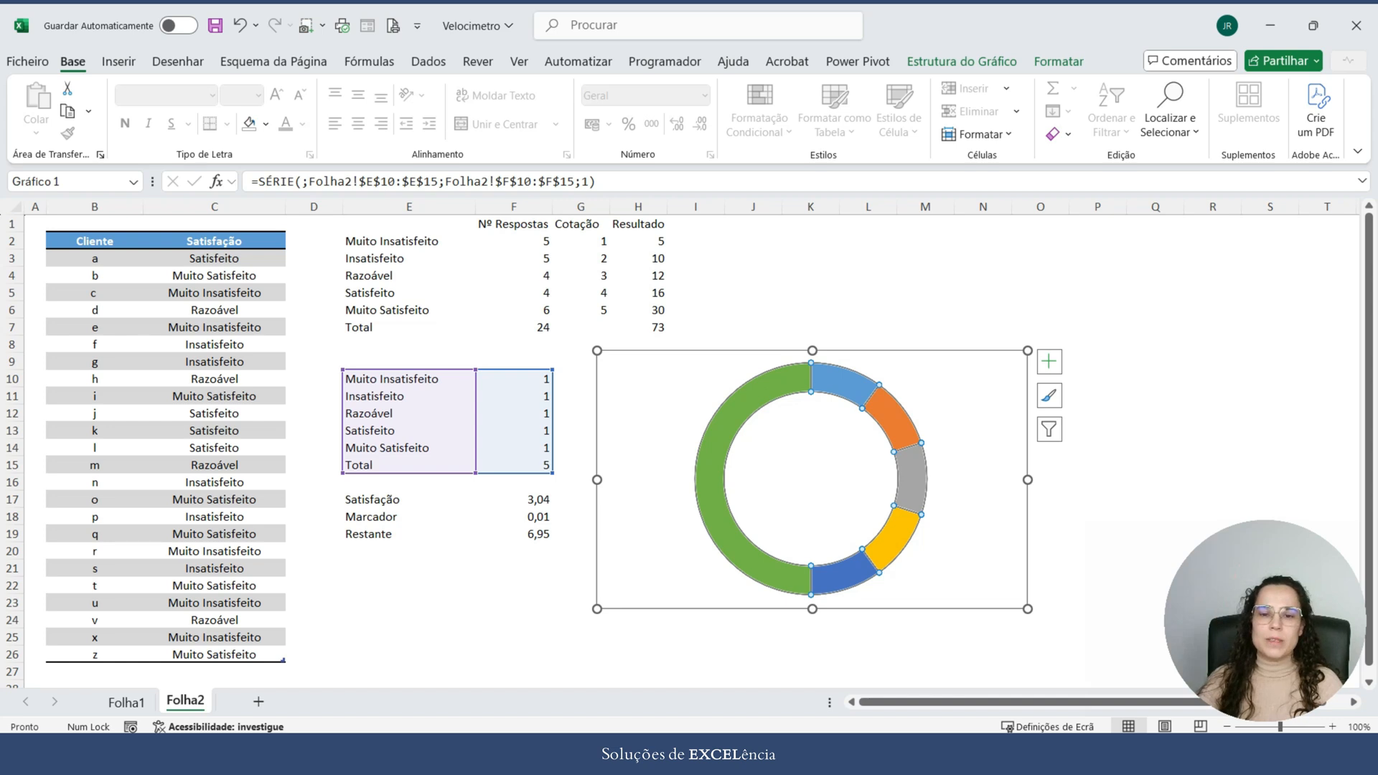
{"action": "left_click", "coordinate": [711, 480]}
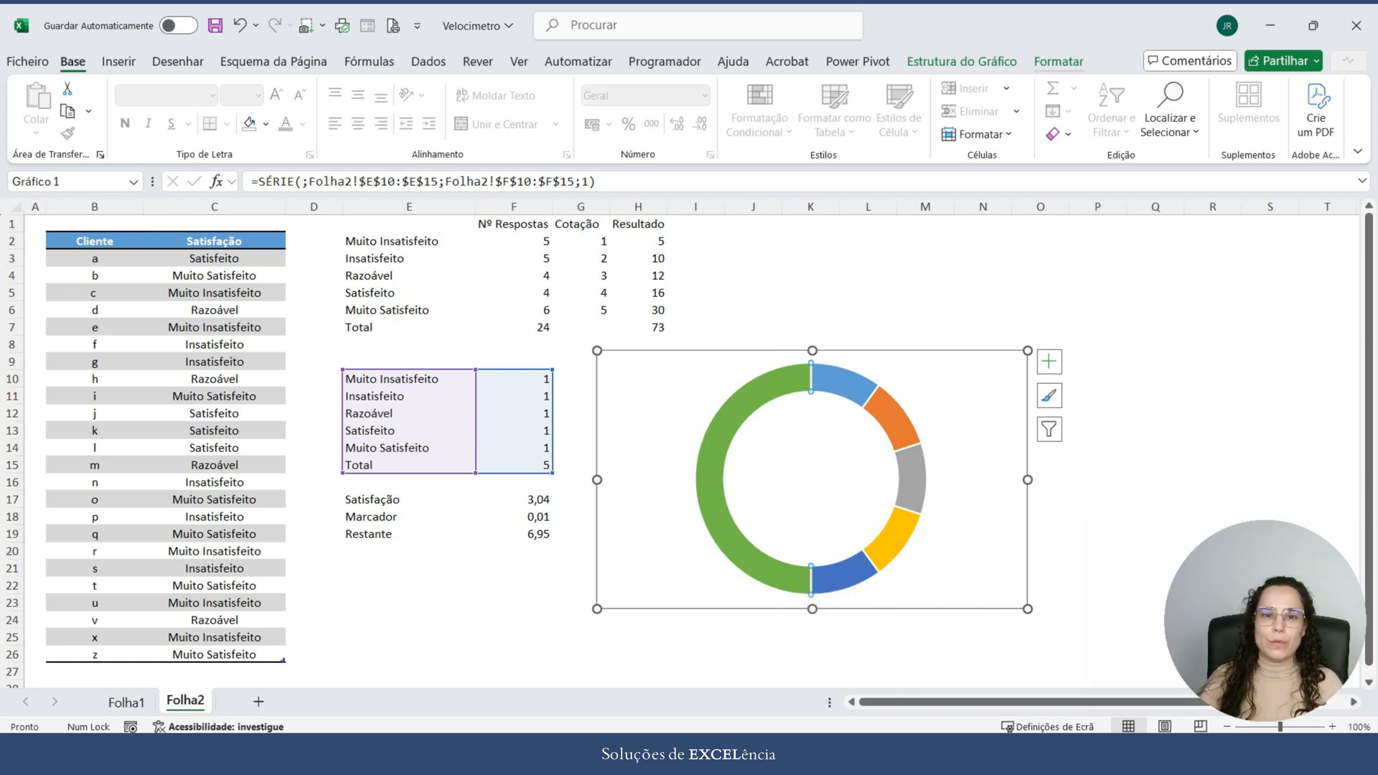
{"action": "left_click", "coordinate": [1059, 61]}
{"action": "left_click", "coordinate": [619, 87]}
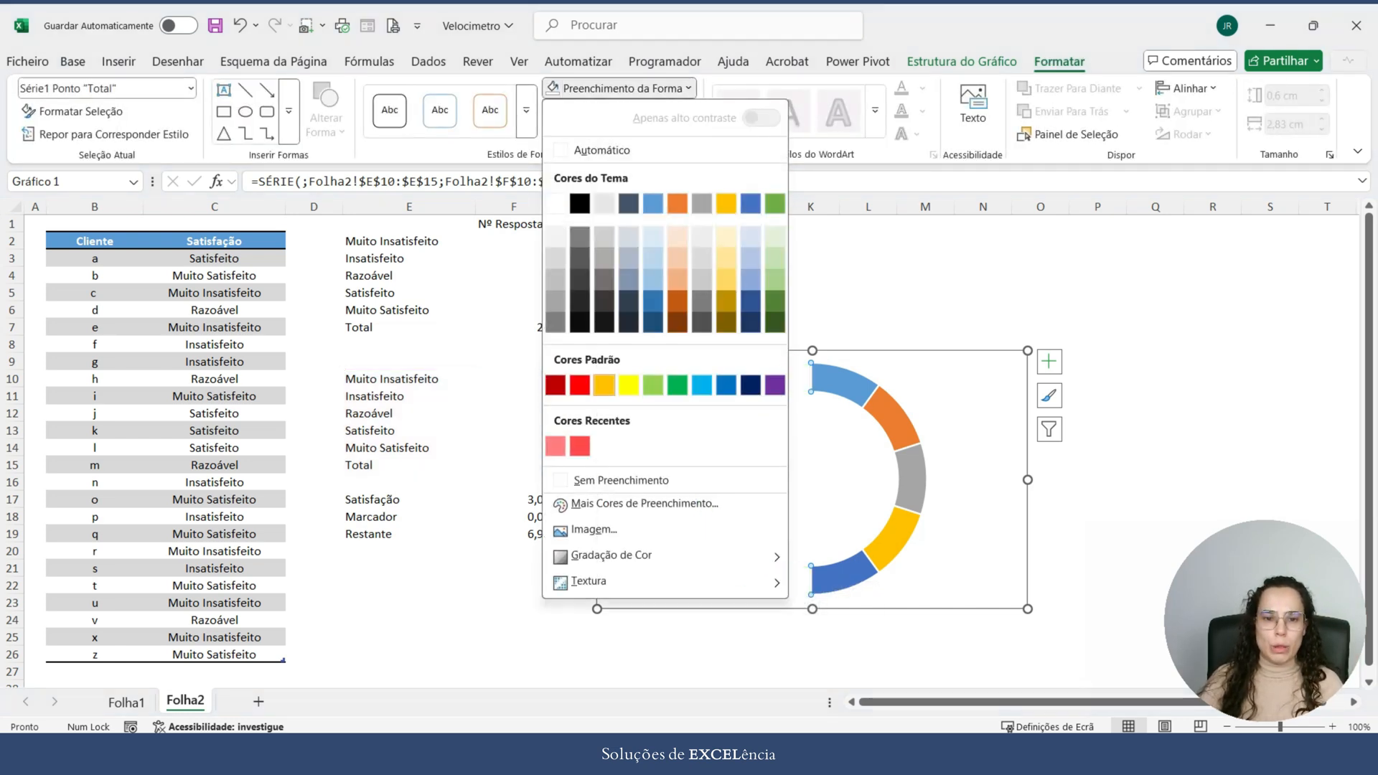
{"action": "left_click", "coordinate": [622, 480]}
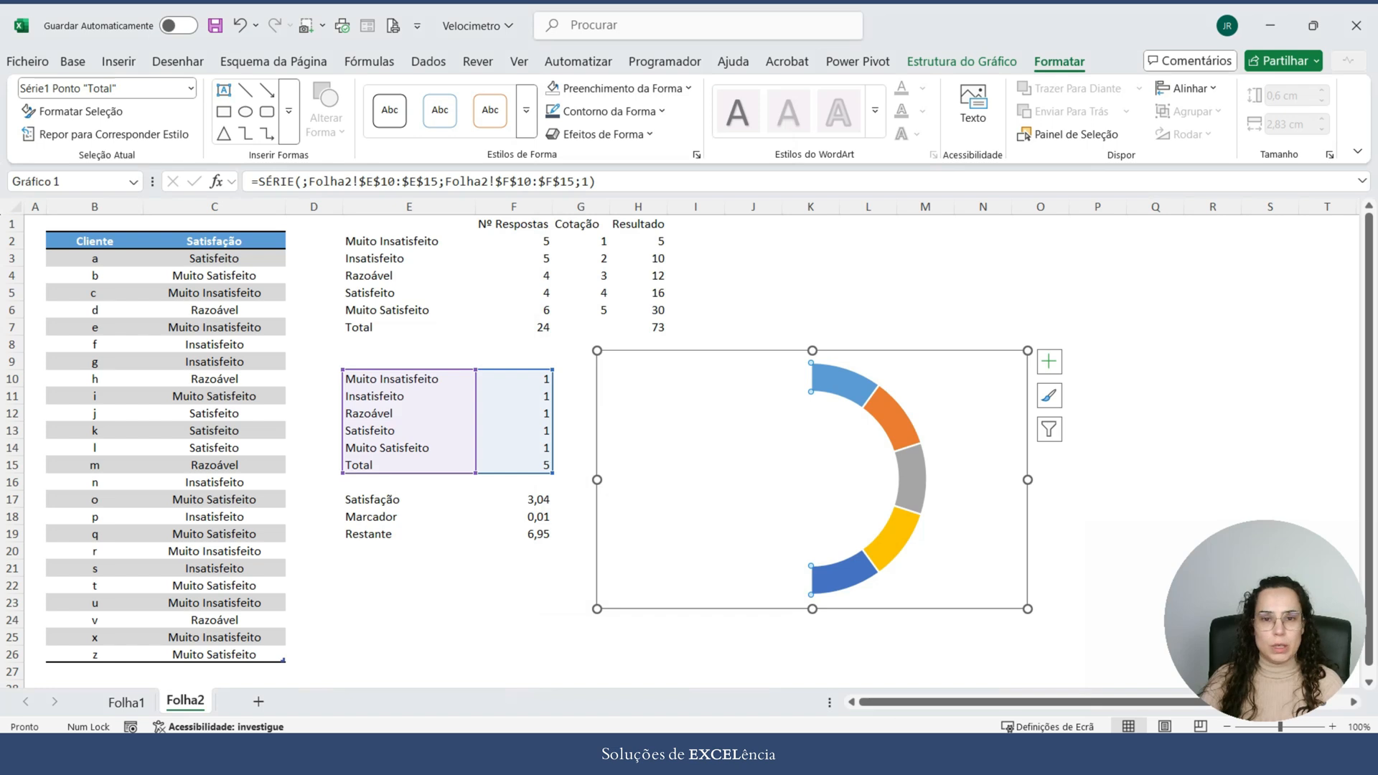
{"action": "left_click", "coordinate": [605, 112]}
{"action": "left_click", "coordinate": [622, 502]}
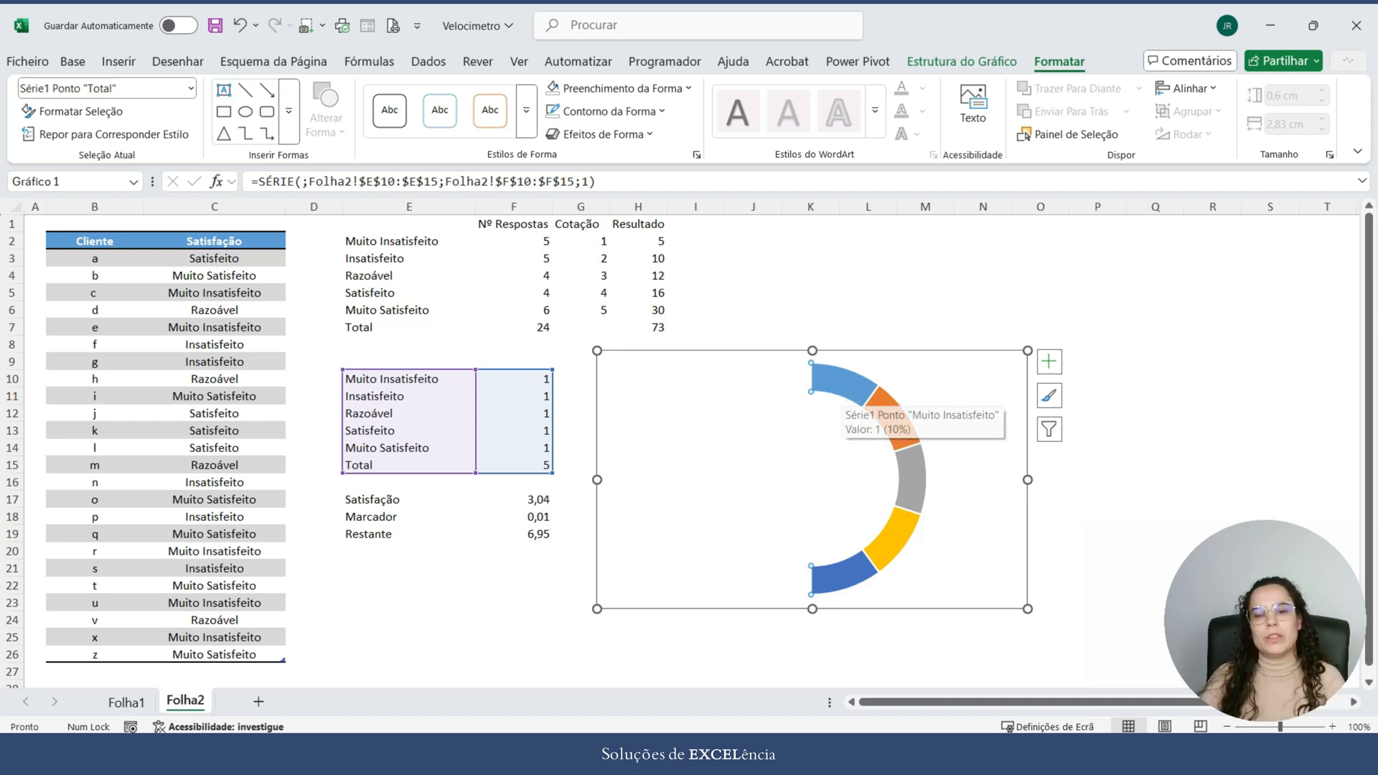
Step: Fill the Muito Insatisfeito segment with the recent strong red and the Insatisfeito segment with the recent light red
{"action": "left_click", "coordinate": [843, 388]}
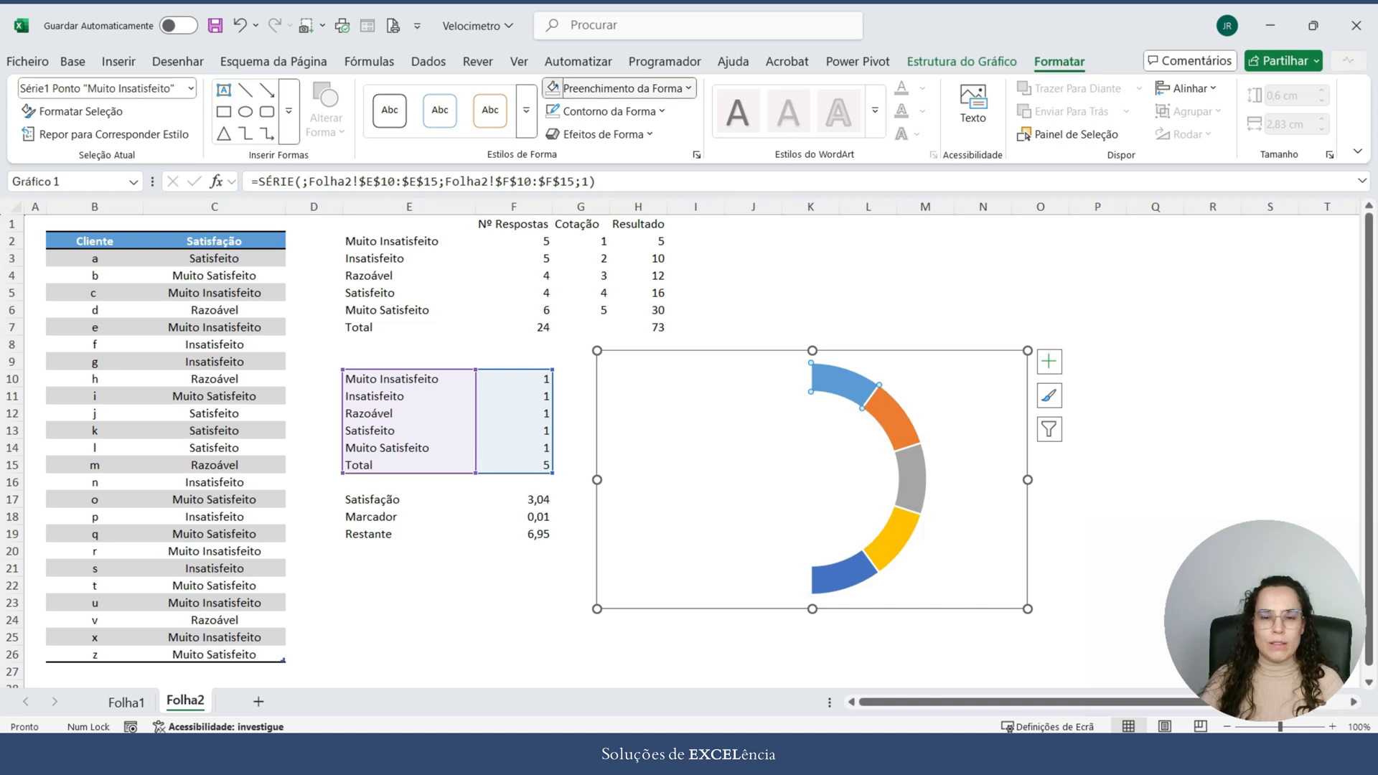
{"action": "left_click", "coordinate": [617, 88]}
{"action": "left_click", "coordinate": [580, 446]}
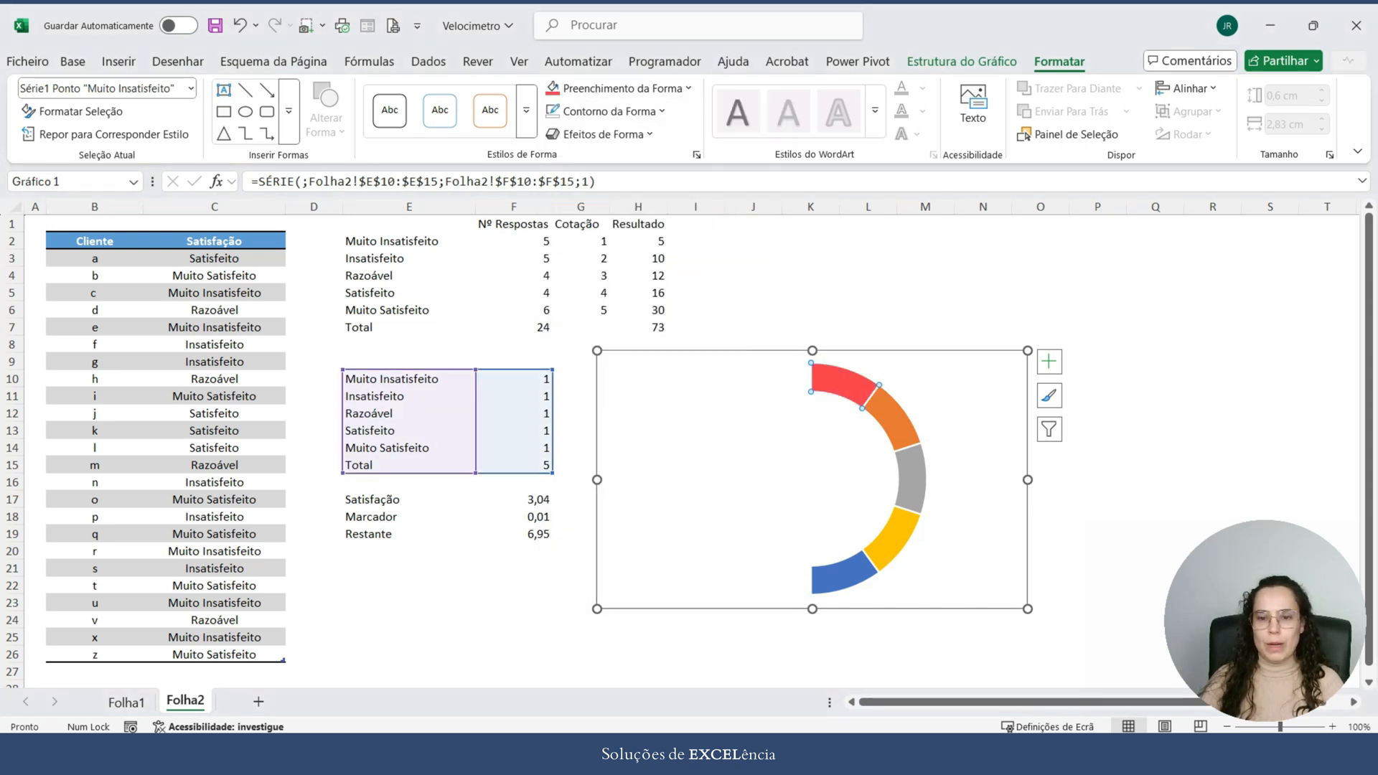
{"action": "left_click", "coordinate": [893, 419]}
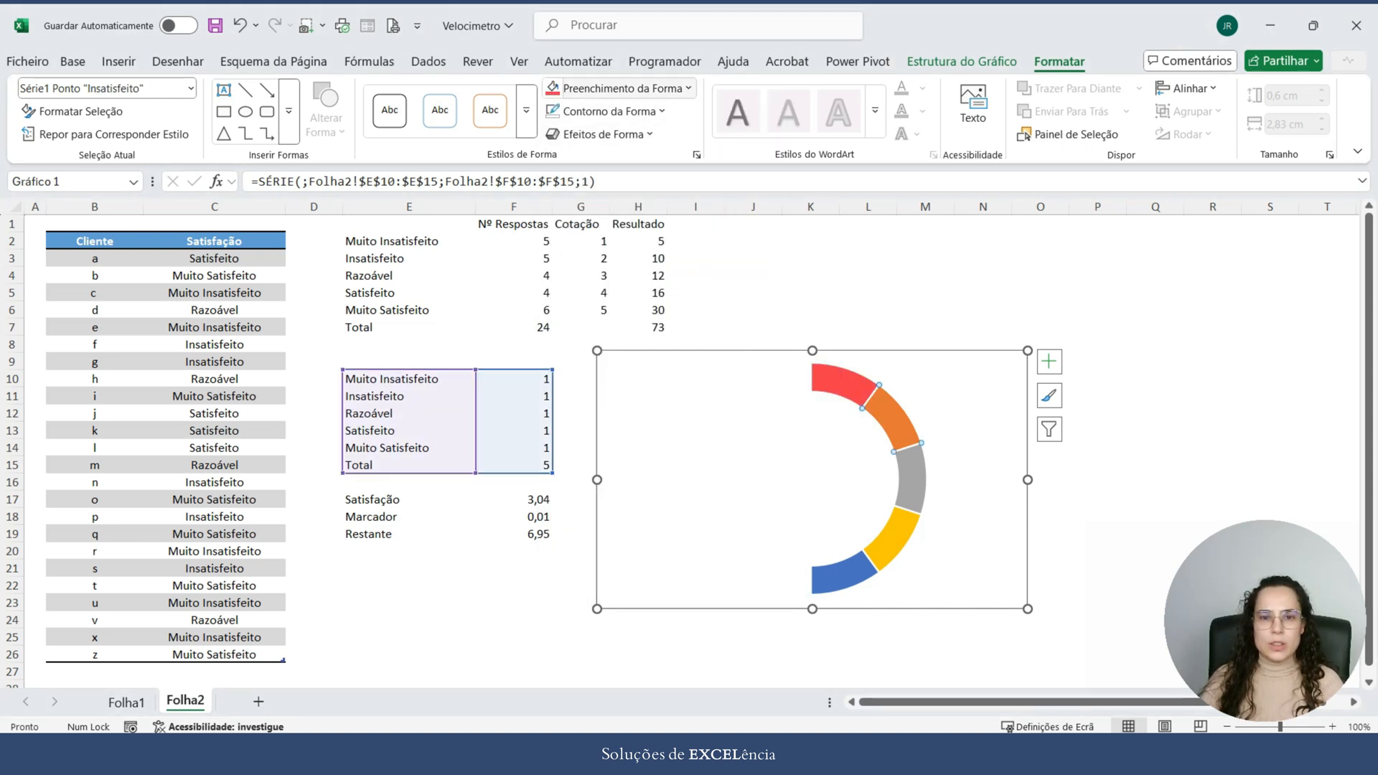
{"action": "left_click", "coordinate": [617, 88]}
{"action": "left_click", "coordinate": [580, 446]}
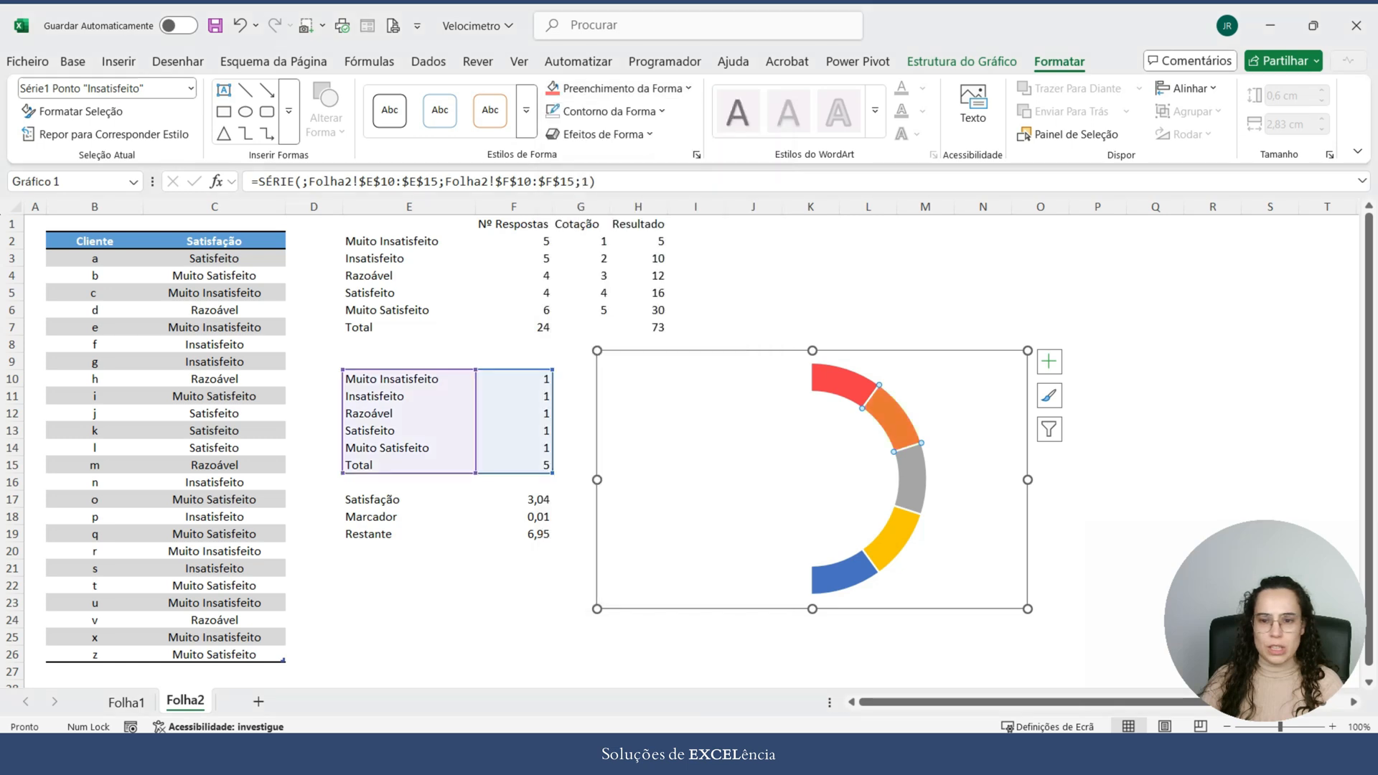
Step: Fill the doughnut's Razoável segment with light orange and the Satisfeito segment with light gold
{"action": "left_click", "coordinate": [910, 478]}
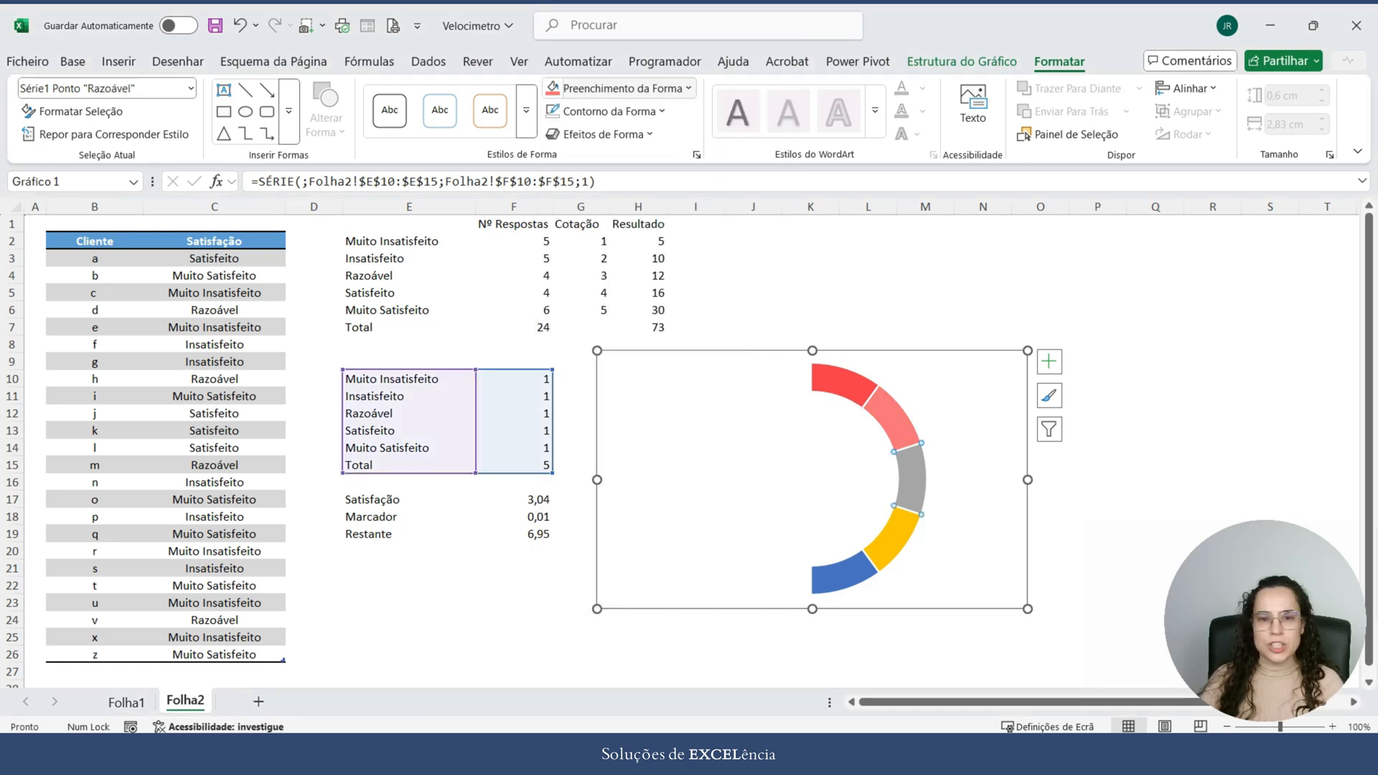
{"action": "left_click", "coordinate": [617, 88]}
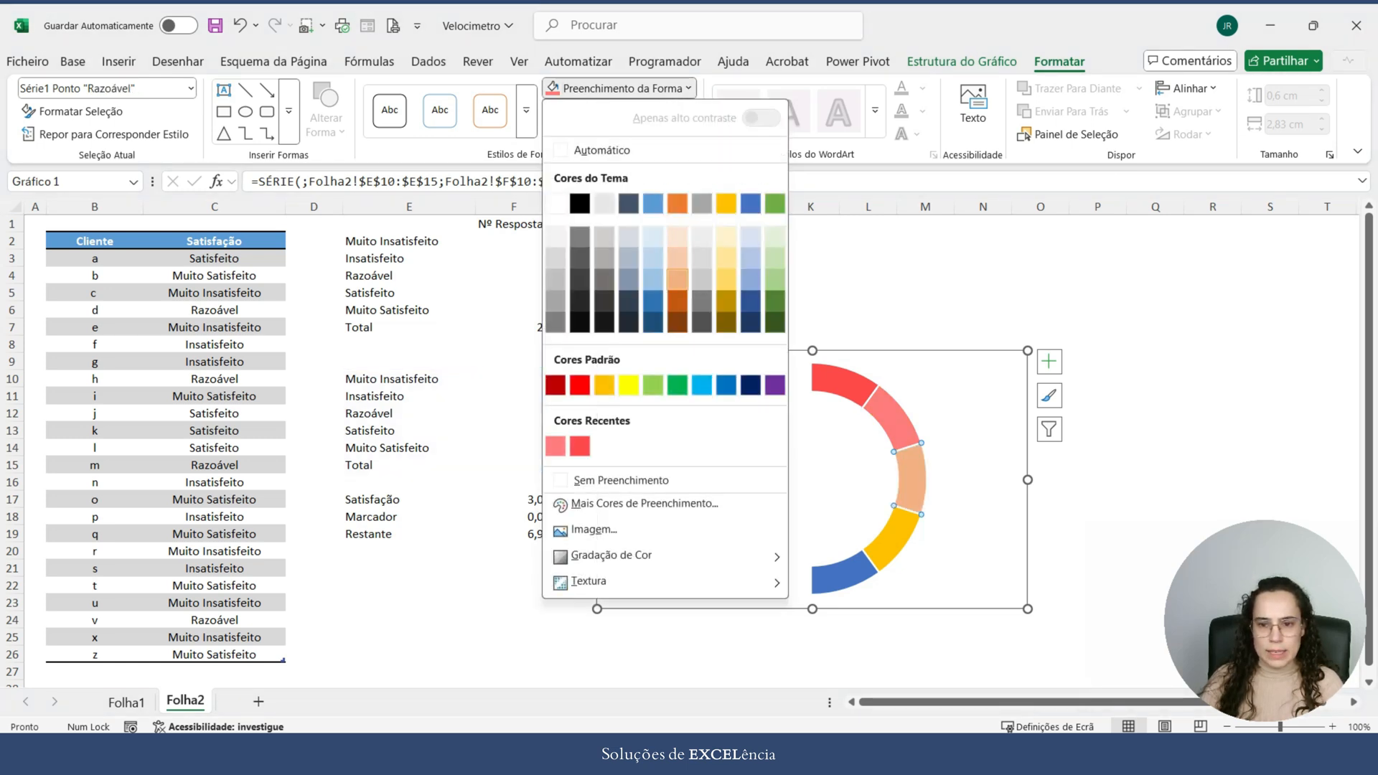
{"action": "left_click", "coordinate": [676, 257]}
{"action": "left_click", "coordinate": [894, 538]}
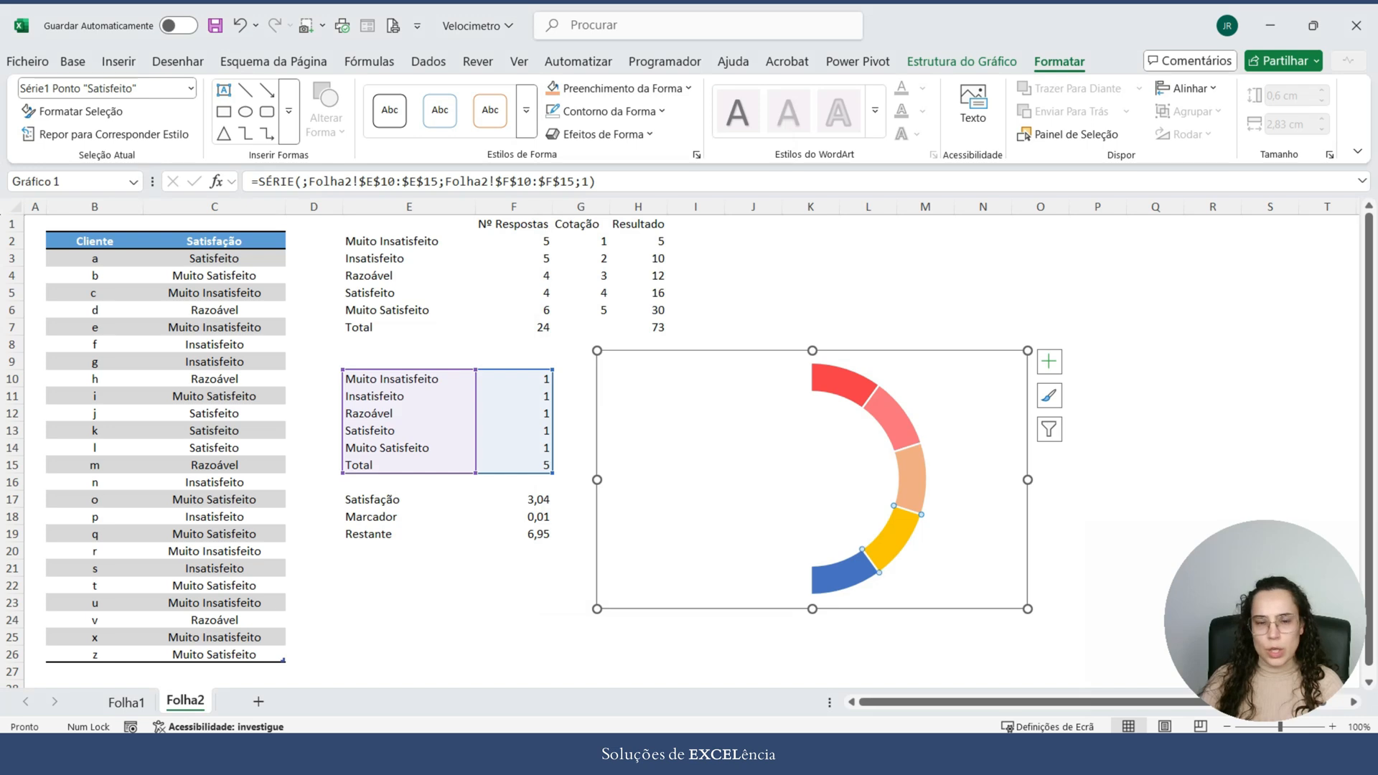
{"action": "left_click", "coordinate": [623, 88]}
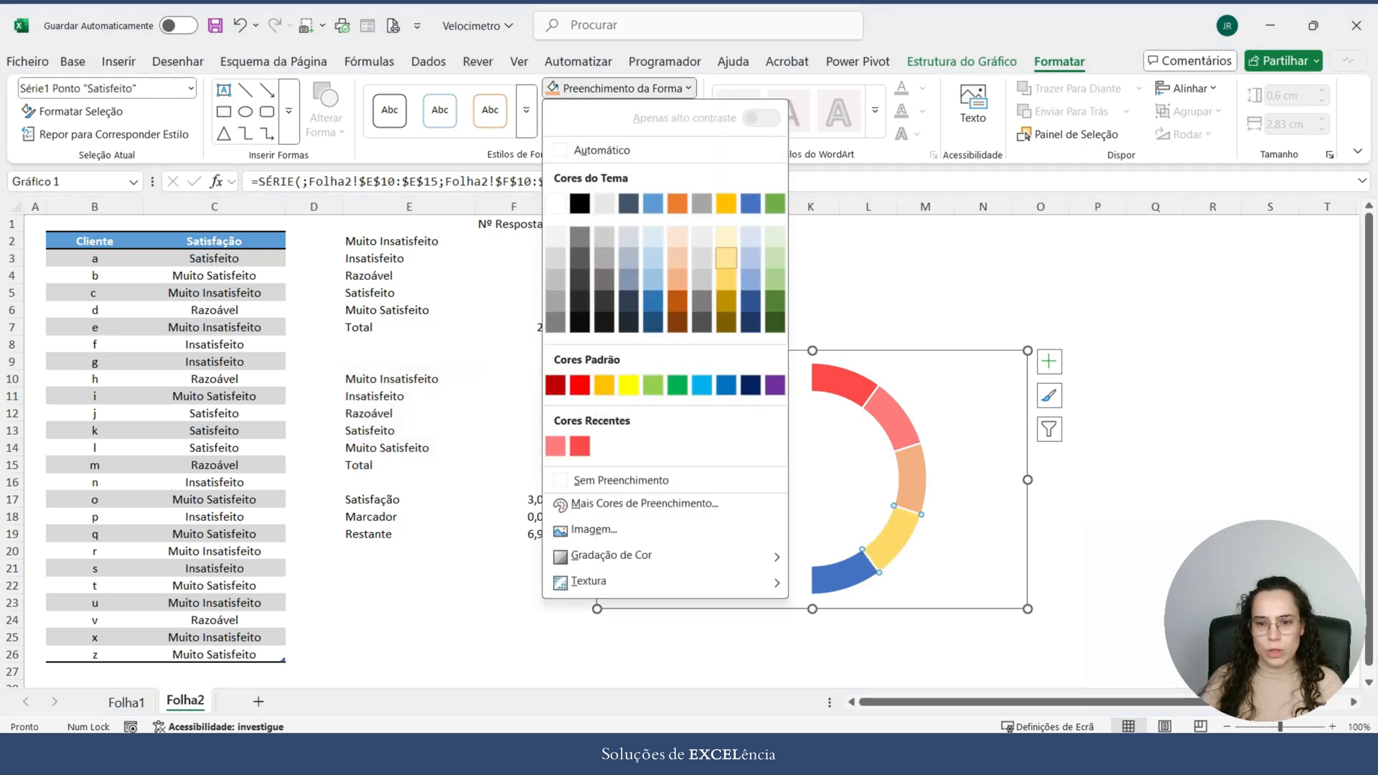
{"action": "left_click", "coordinate": [726, 257]}
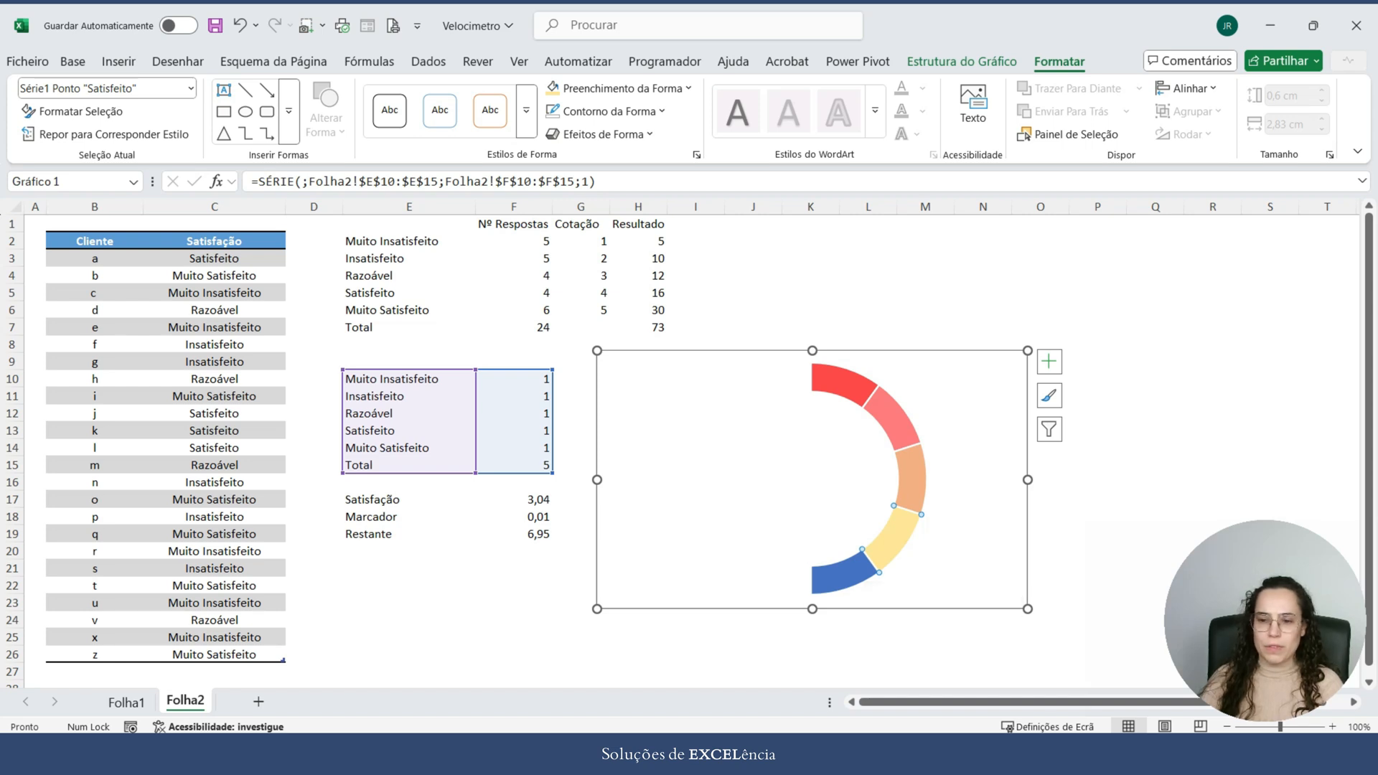
Step: Fill the Muito Satisfeito segment with light green and compare the doughnut with Folha1's gauge
{"action": "left_click", "coordinate": [856, 570]}
{"action": "left_click", "coordinate": [623, 88]}
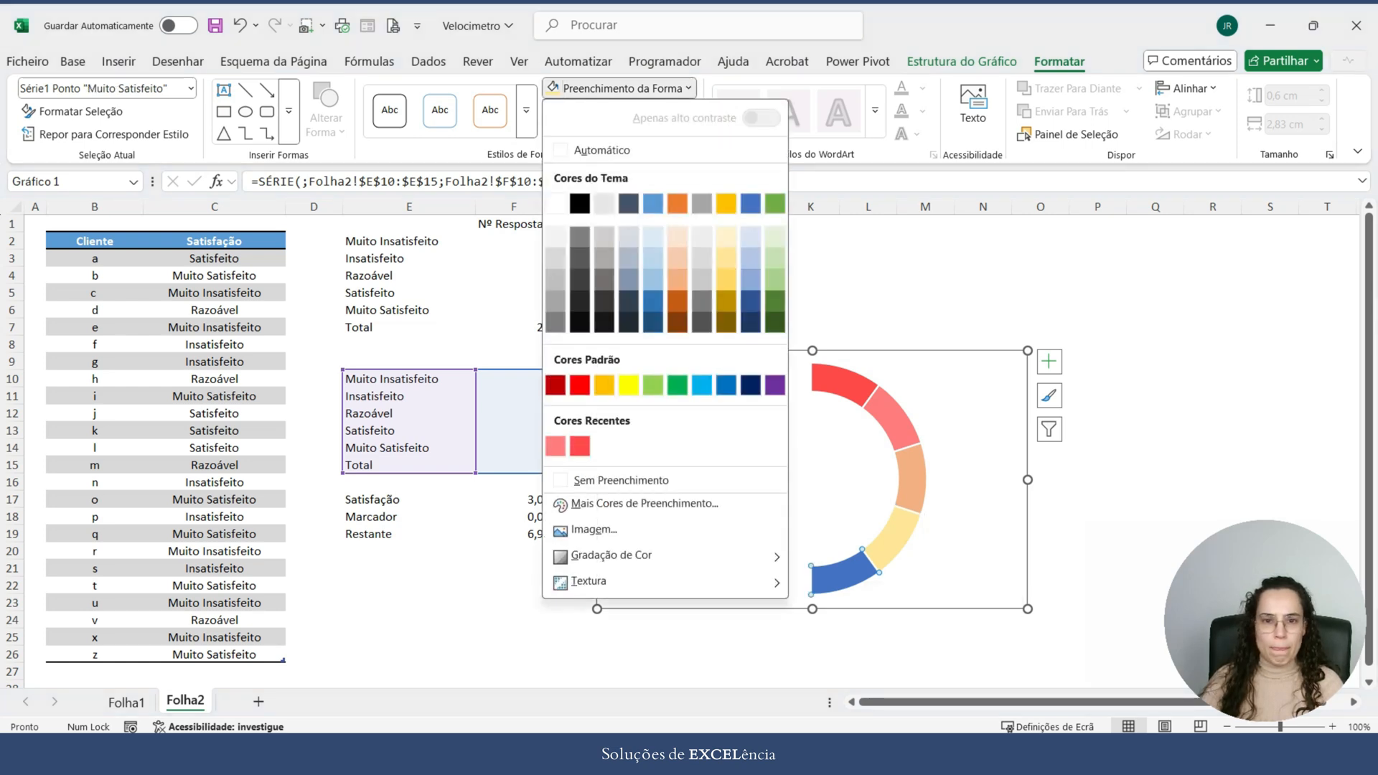
{"action": "left_click", "coordinate": [775, 279]}
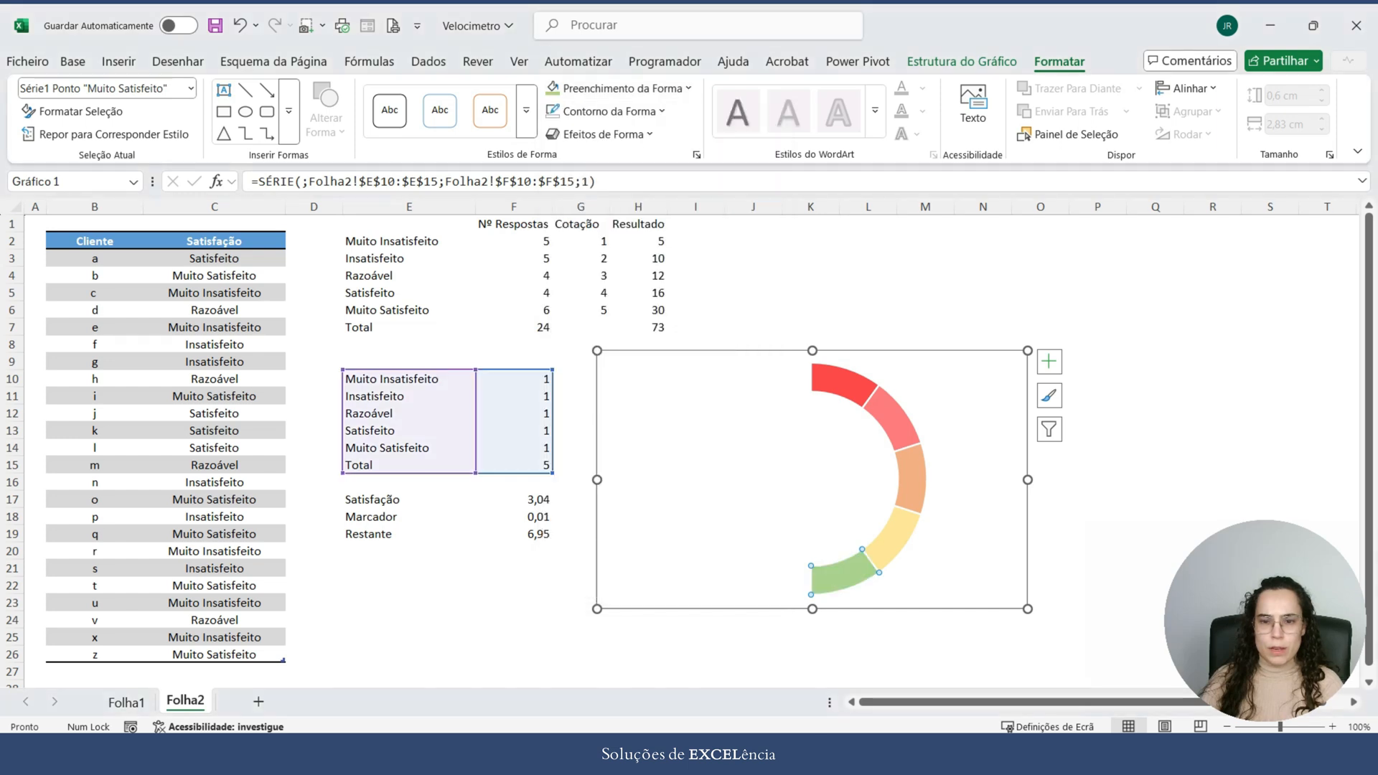
{"action": "left_click", "coordinate": [1155, 482]}
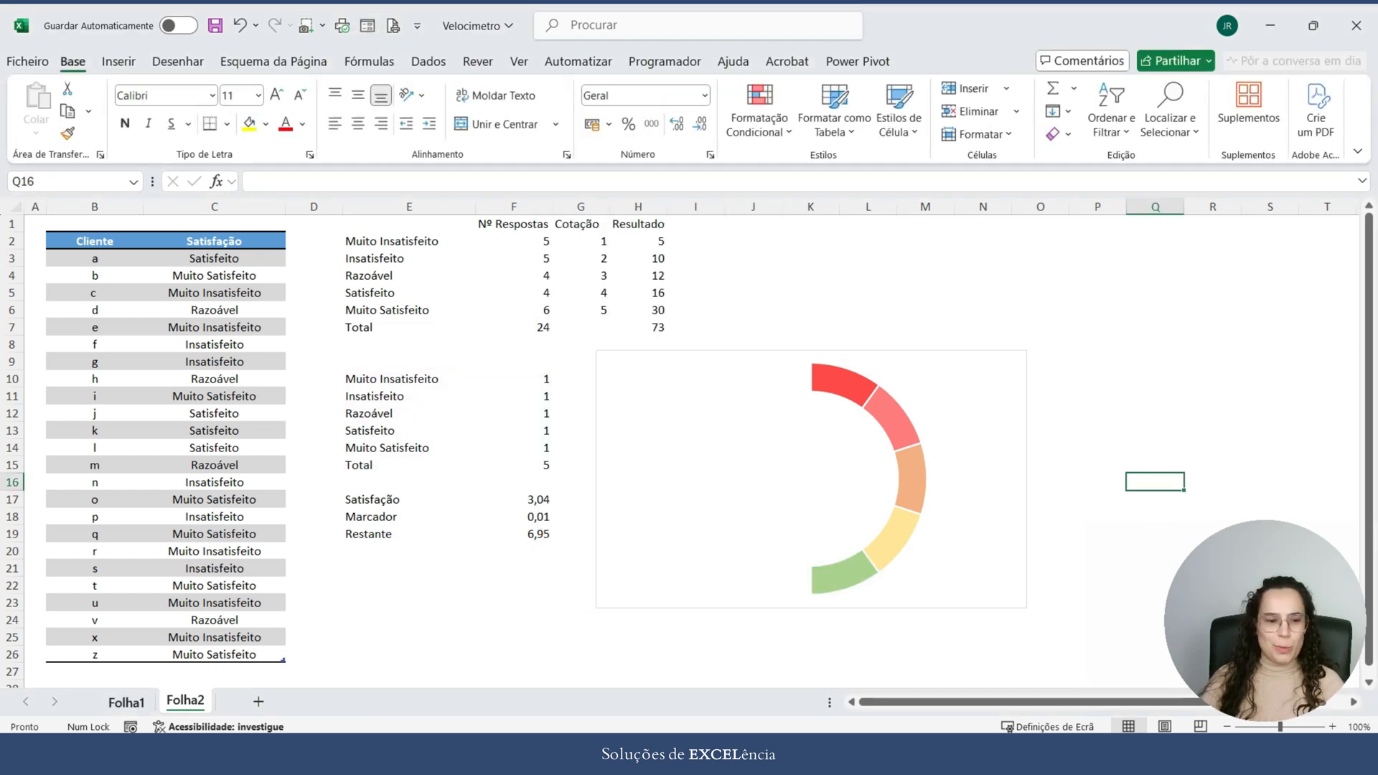
{"action": "left_click", "coordinate": [126, 702]}
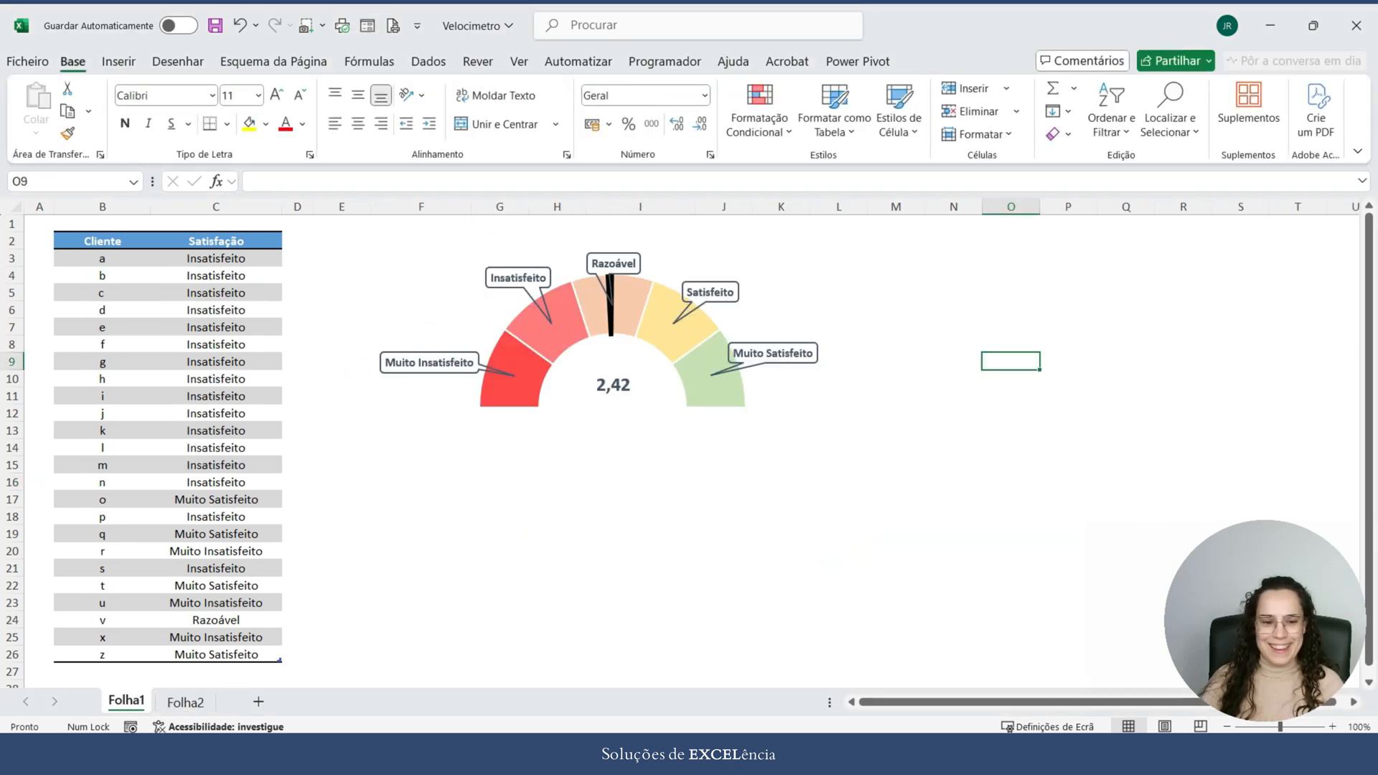
{"action": "left_click", "coordinate": [185, 703]}
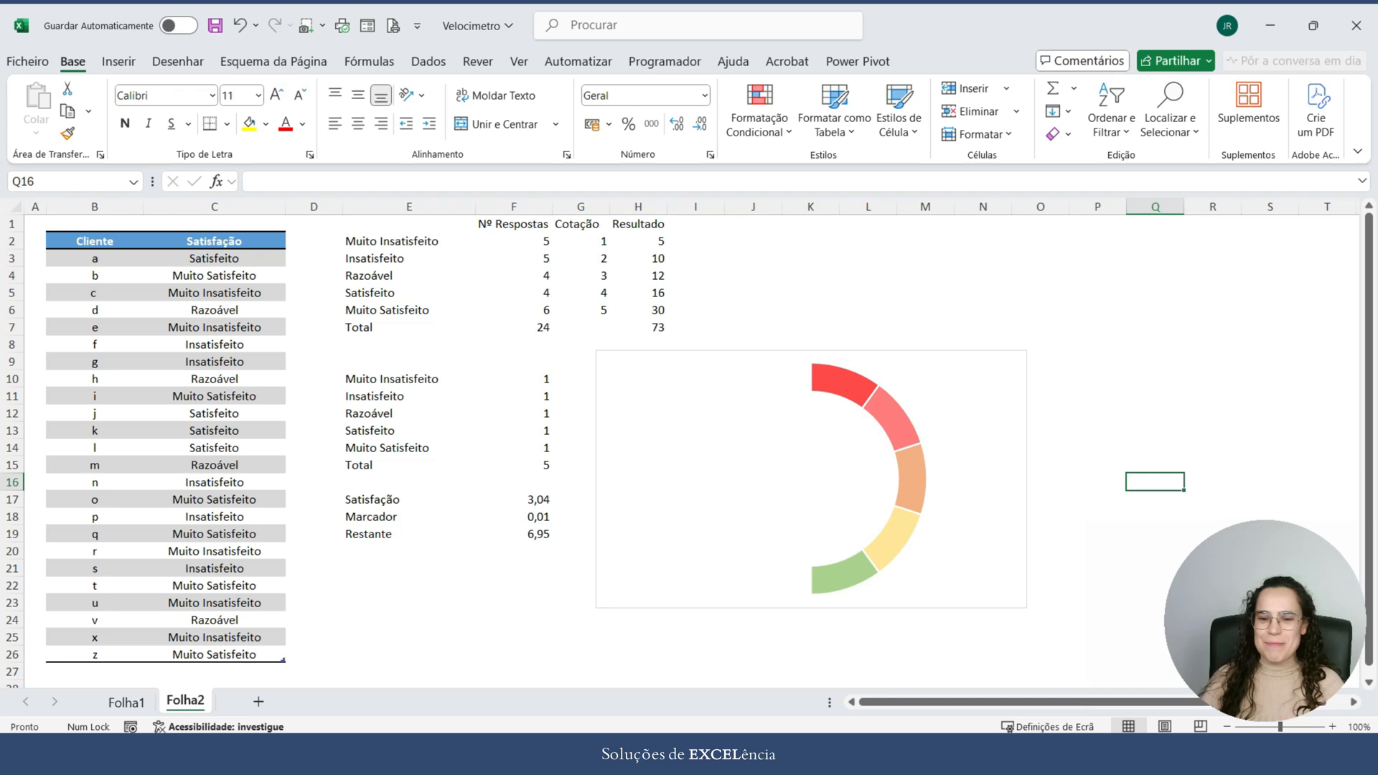
Step: Set the doughnut series' first slice angle to 270° so the coloured segments form the upper half
{"action": "left_click", "coordinate": [912, 479]}
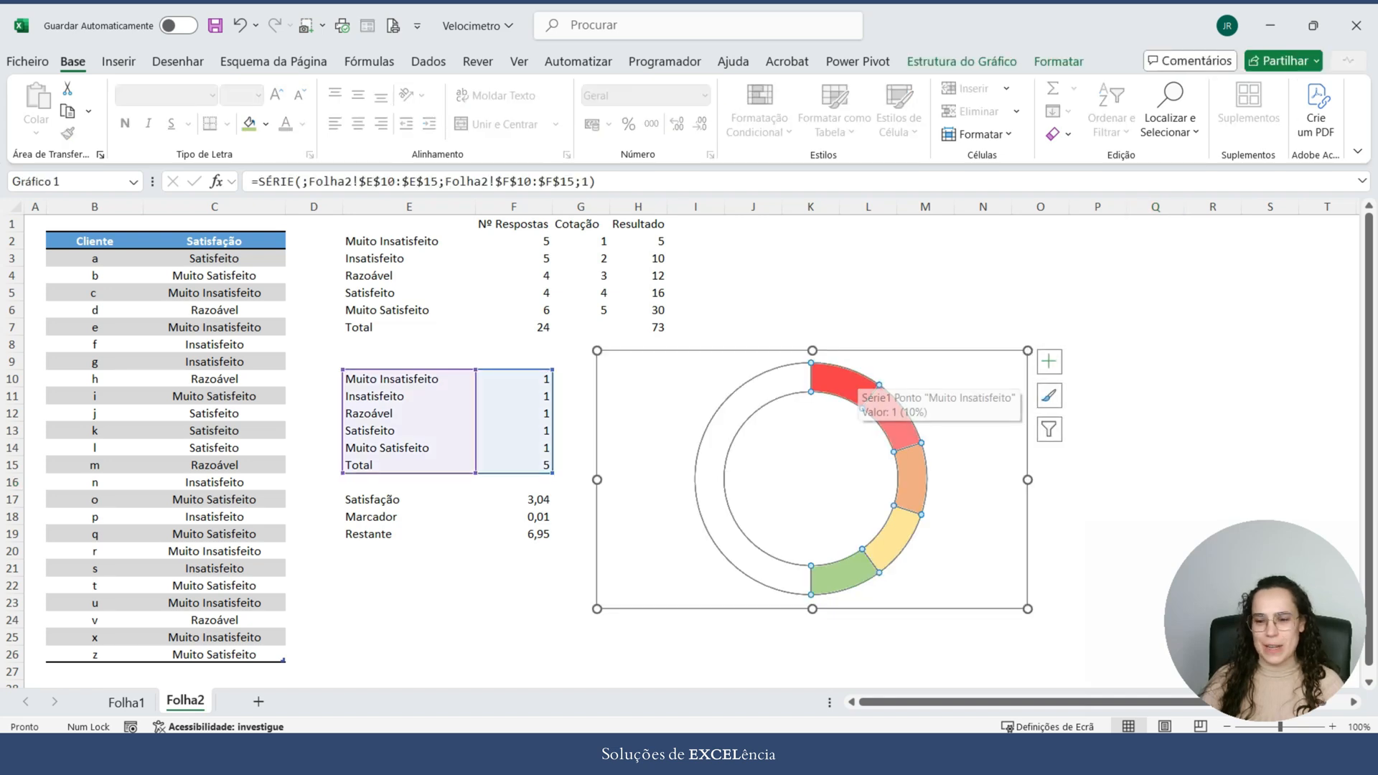
{"action": "mouse_move", "coordinate": [857, 388]}
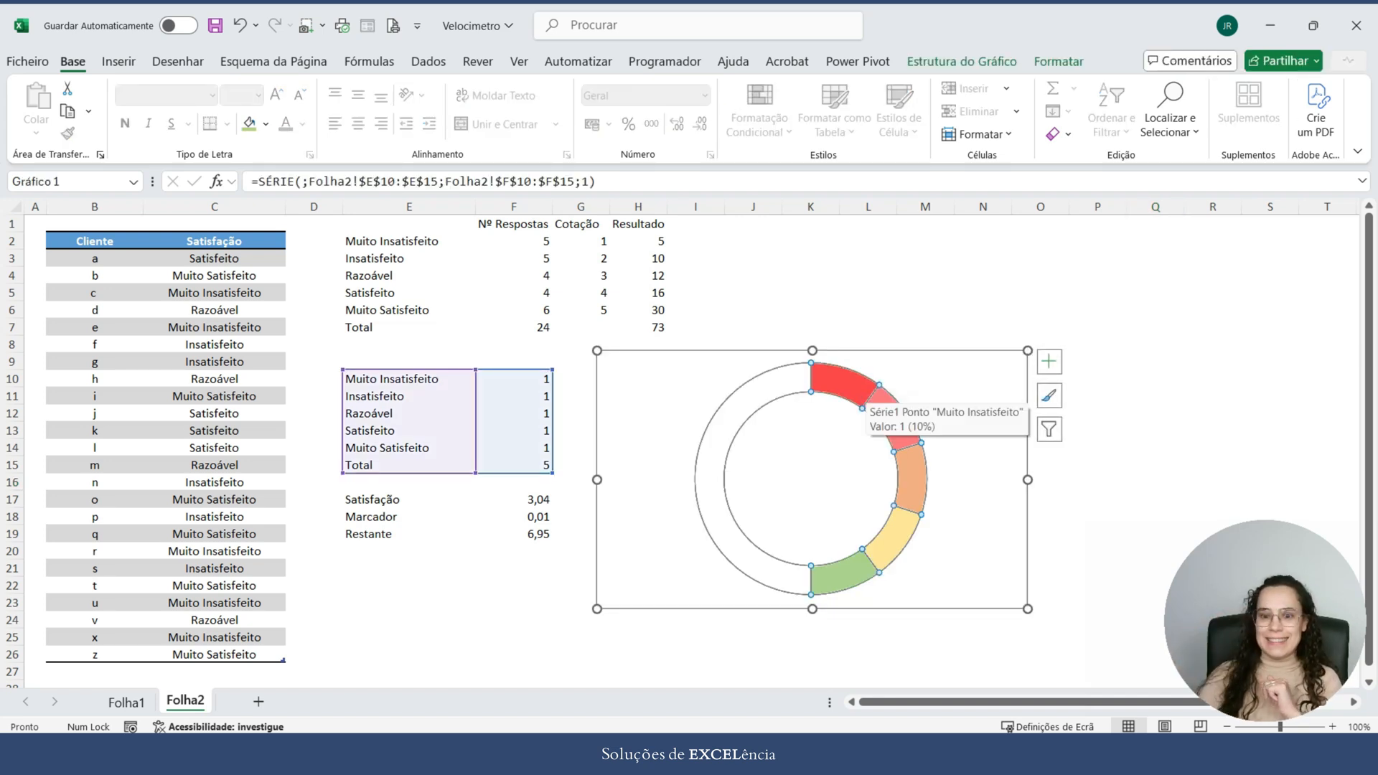
{"action": "right_click", "coordinate": [865, 394]}
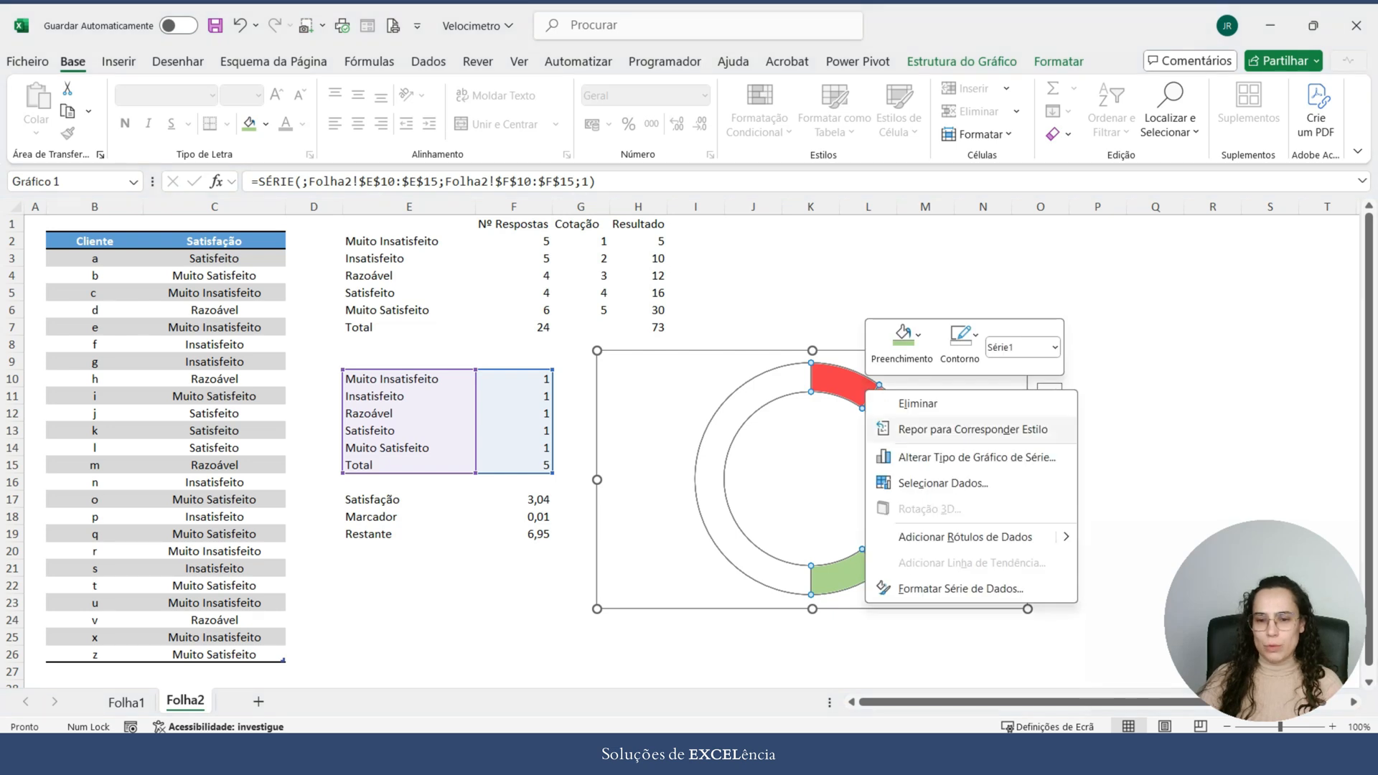
{"action": "left_click", "coordinate": [960, 589]}
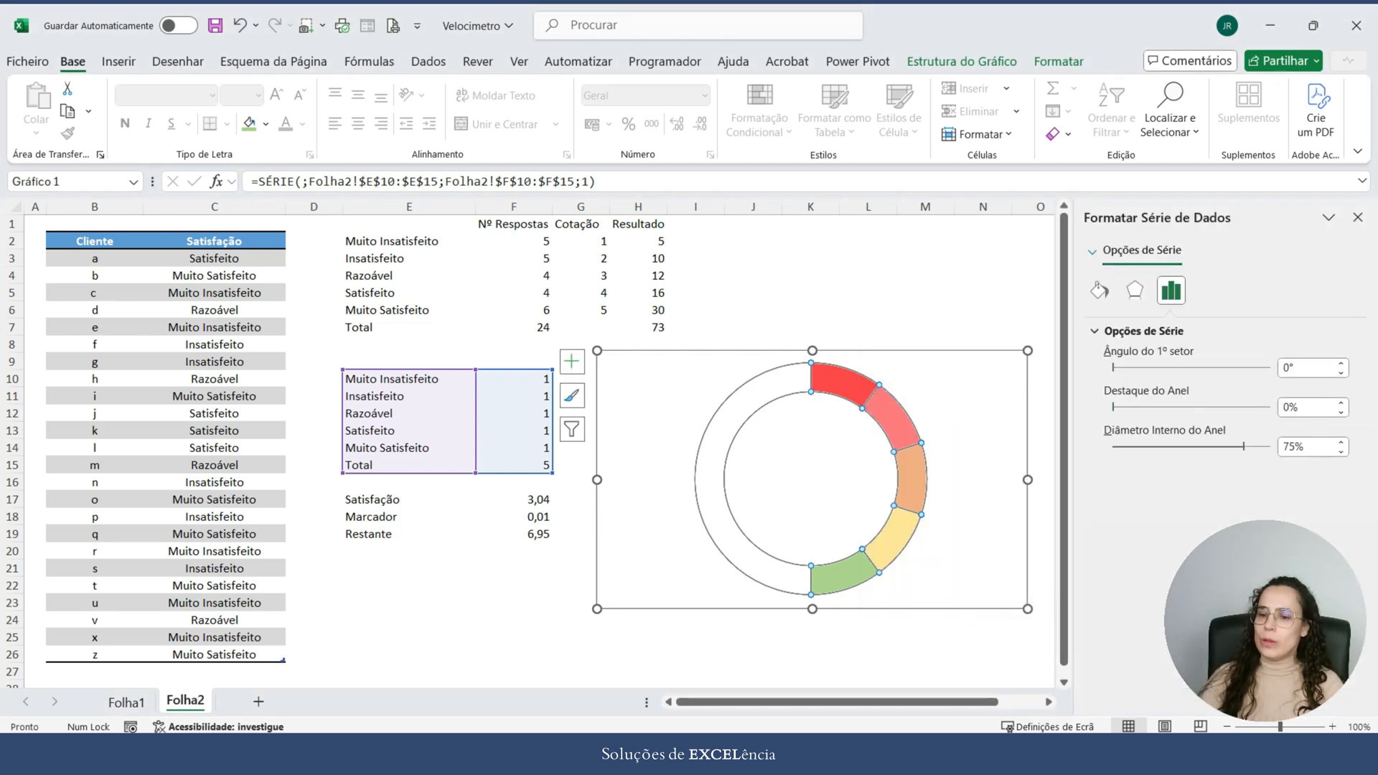
{"action": "left_click", "coordinate": [1308, 368]}
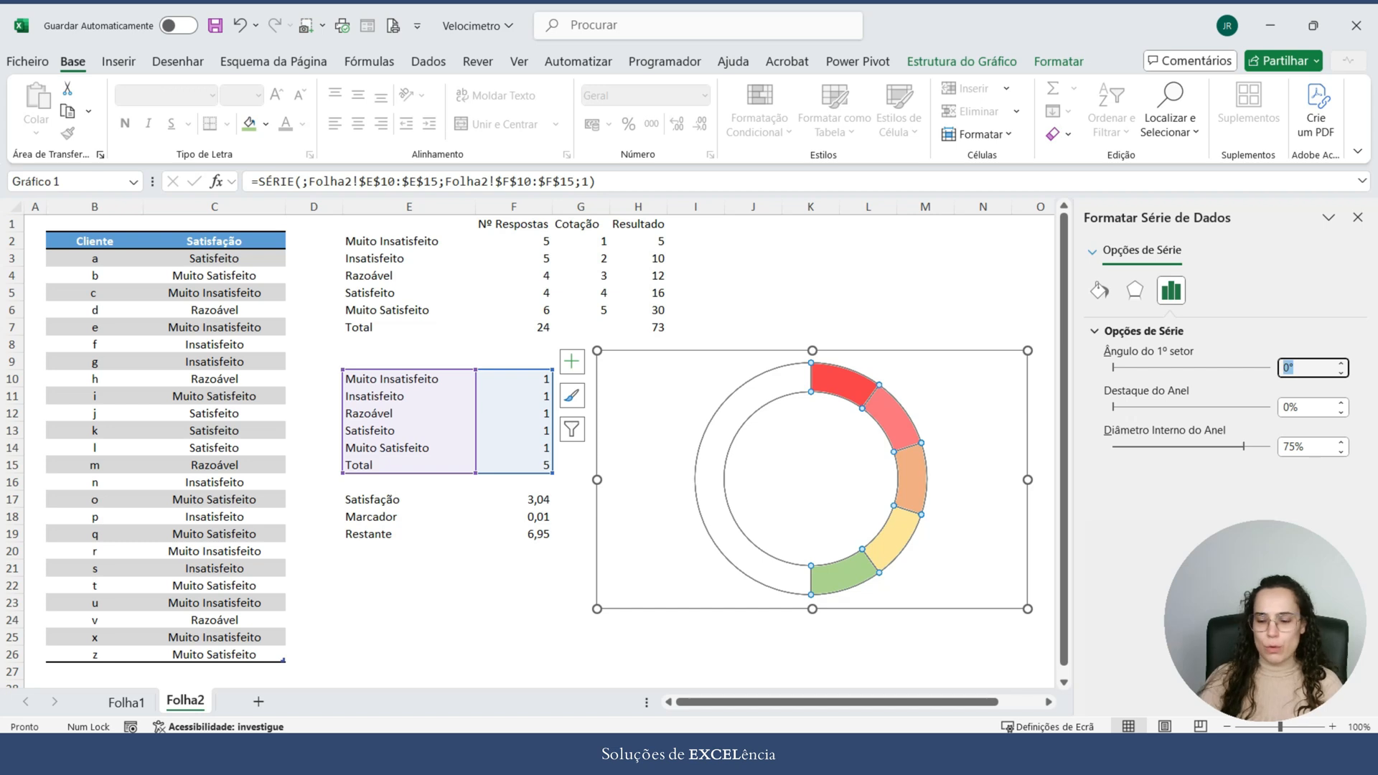
{"action": "type", "text": "270"}
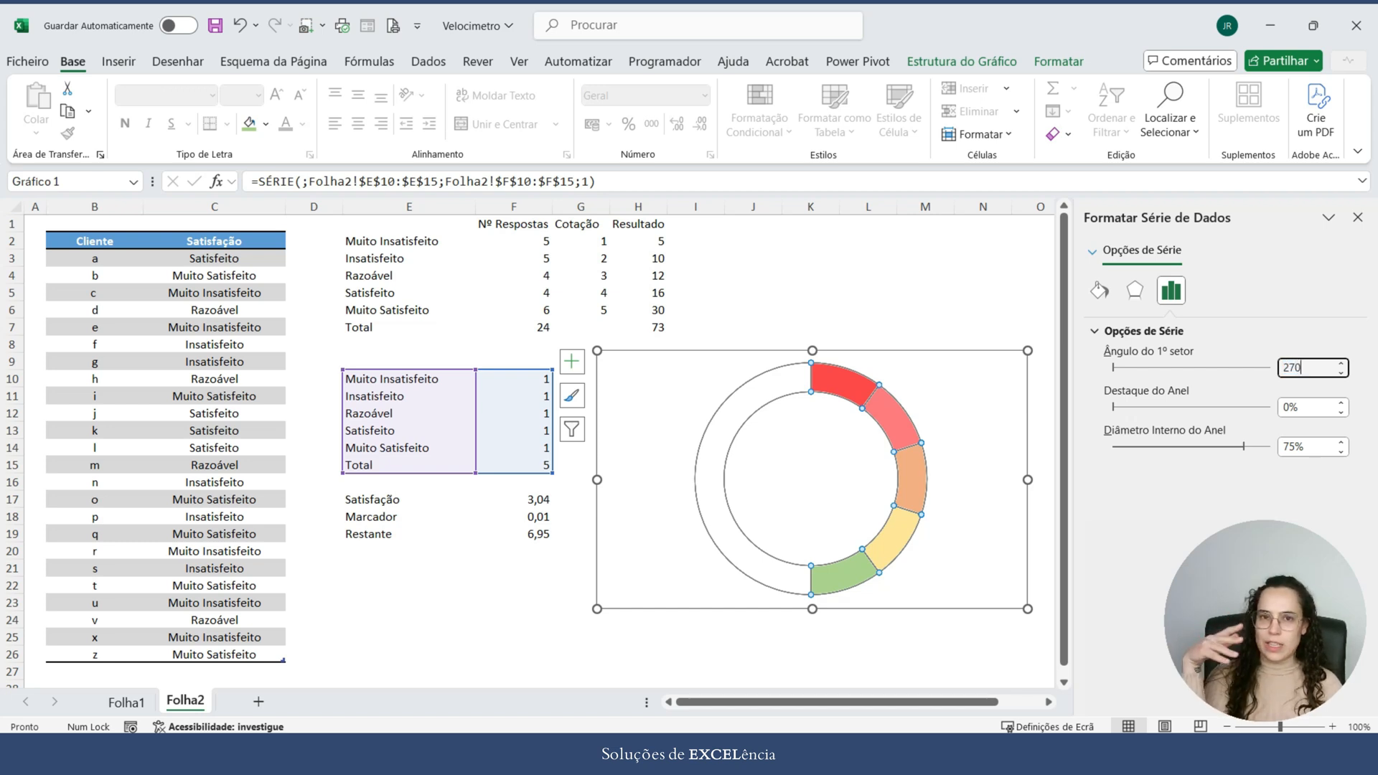
{"action": "key", "text": "Return"}
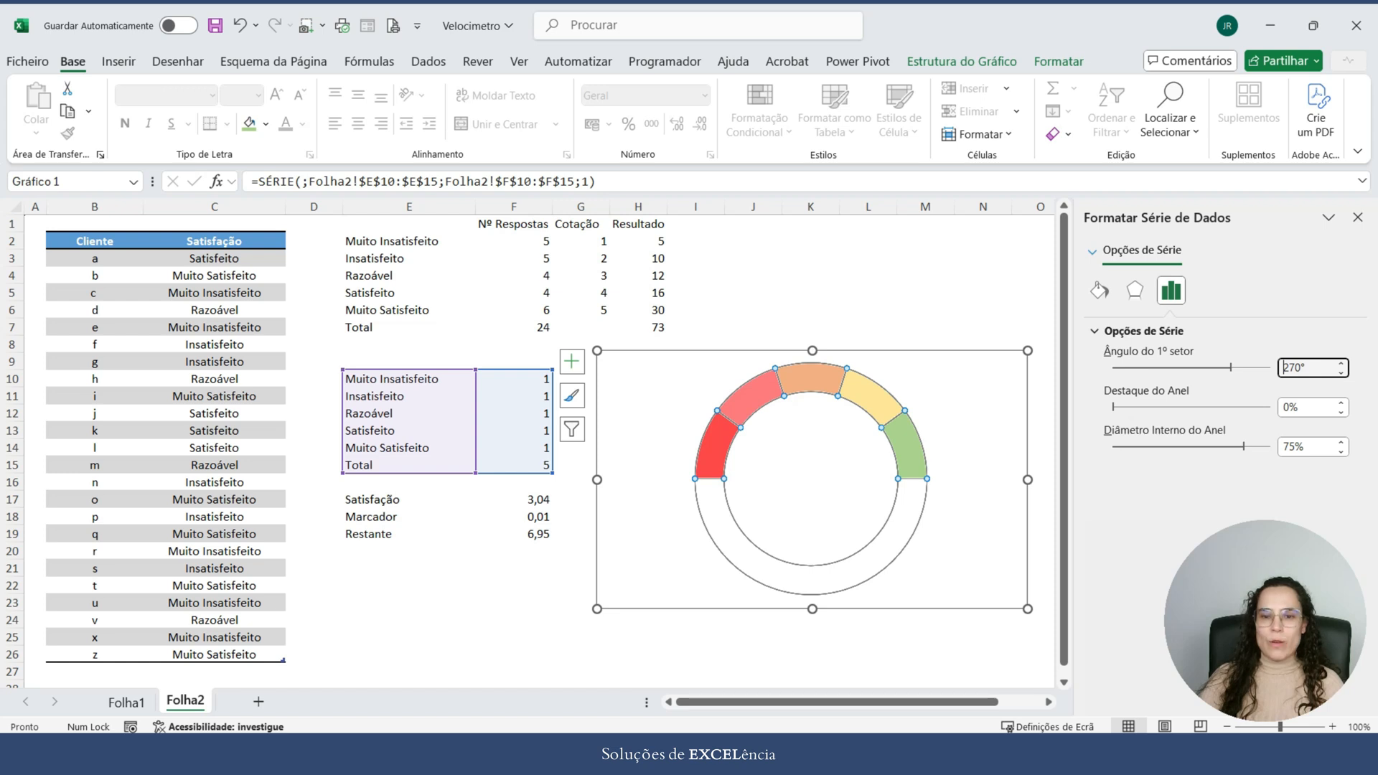
Step: Draw blue ink arrows above, beside and around the half doughnut to illustrate its rotation
{"action": "left_click", "coordinate": [178, 62]}
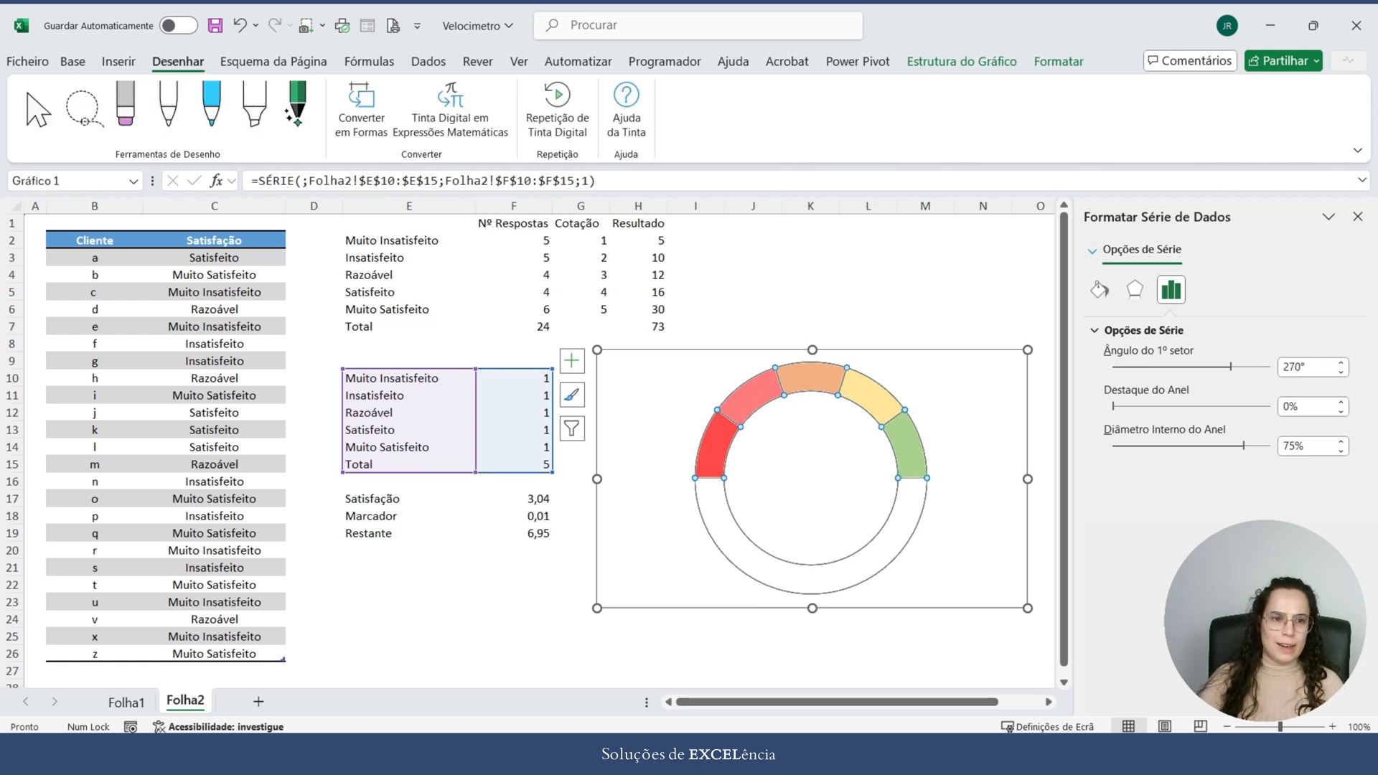
{"action": "left_click", "coordinate": [212, 107]}
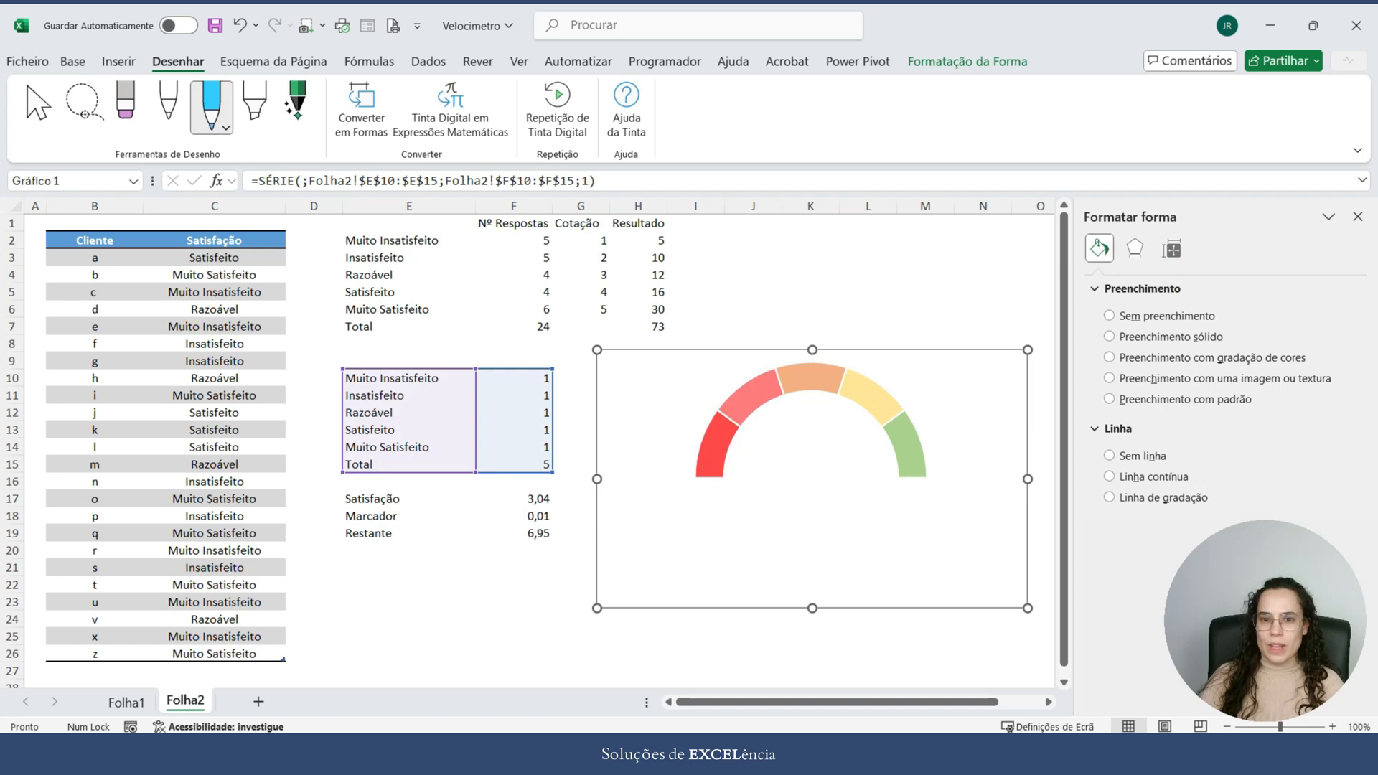
{"action": "mouse_move", "coordinate": [812, 241]}
{"action": "left_mouse_down"}
{"action": "mouse_move", "coordinate": [812, 334]}
{"action": "mouse_move", "coordinate": [824, 323]}
{"action": "left_mouse_up"}
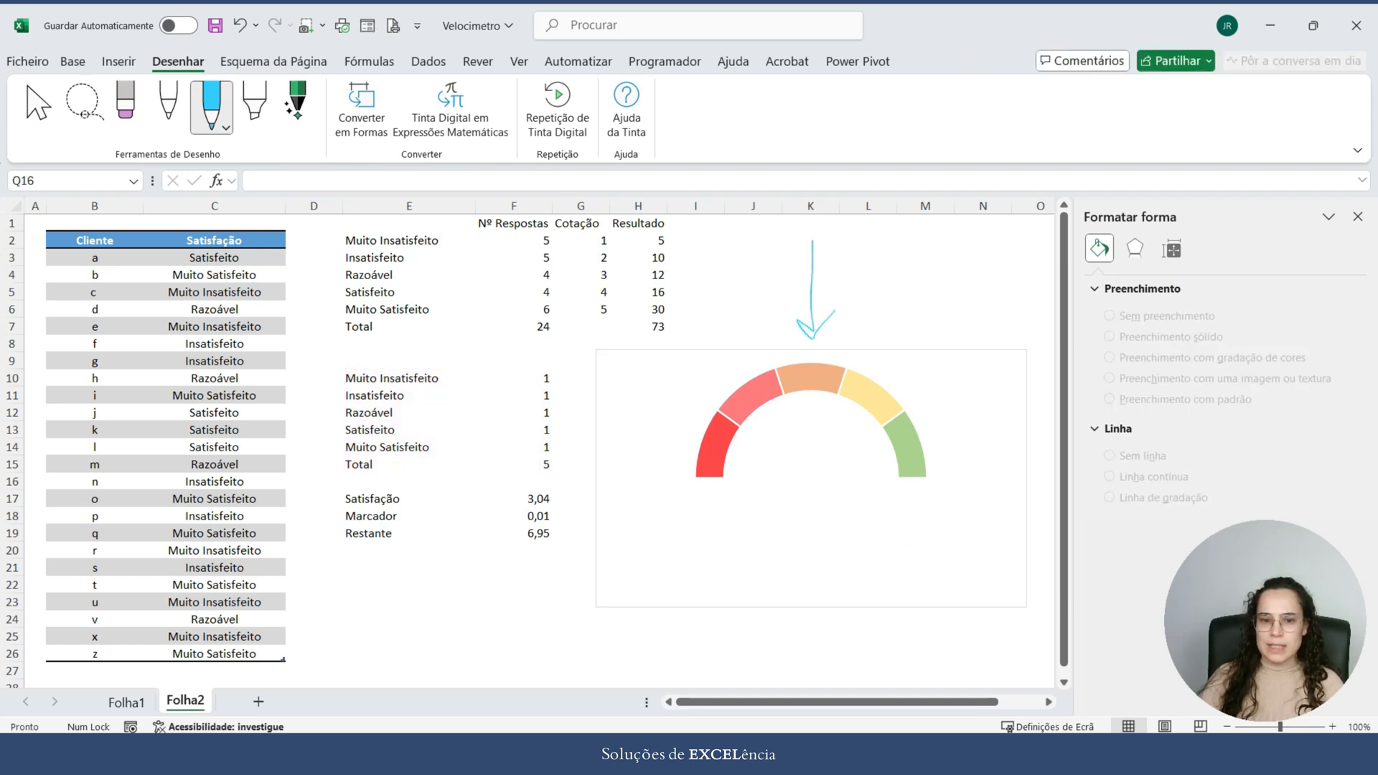
{"action": "mouse_move", "coordinate": [551, 476]}
{"action": "left_mouse_down"}
{"action": "mouse_move", "coordinate": [670, 475]}
{"action": "mouse_move", "coordinate": [653, 501]}
{"action": "left_mouse_up"}
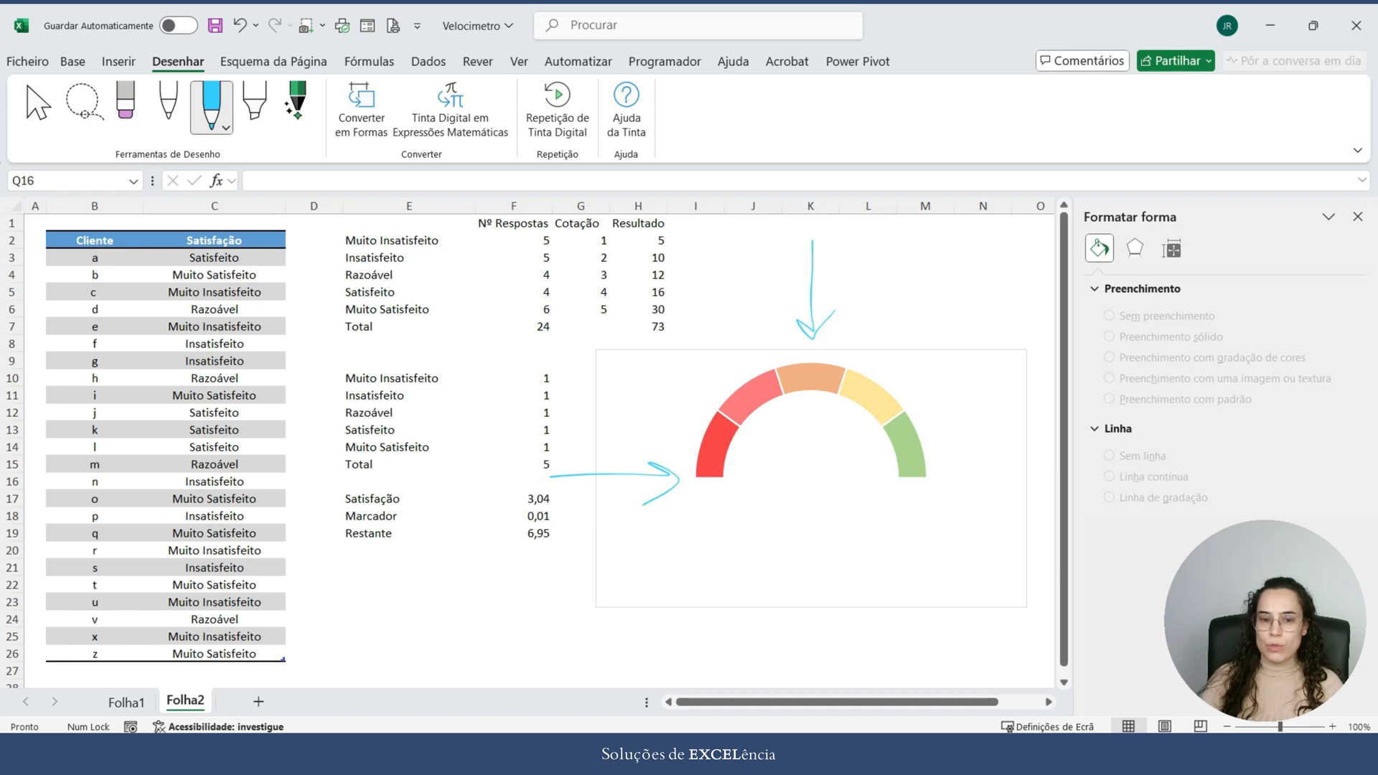
{"action": "mouse_move", "coordinate": [675, 474]}
{"action": "left_mouse_down"}
{"action": "mouse_move", "coordinate": [670, 435]}
{"action": "mouse_move", "coordinate": [750, 336]}
{"action": "mouse_move", "coordinate": [941, 350]}
{"action": "mouse_move", "coordinate": [998, 465]}
{"action": "left_mouse_up"}
{"action": "mouse_move", "coordinate": [974, 437]}
{"action": "left_mouse_down"}
{"action": "mouse_move", "coordinate": [987, 452]}
{"action": "mouse_move", "coordinate": [1011, 427]}
{"action": "left_mouse_up"}
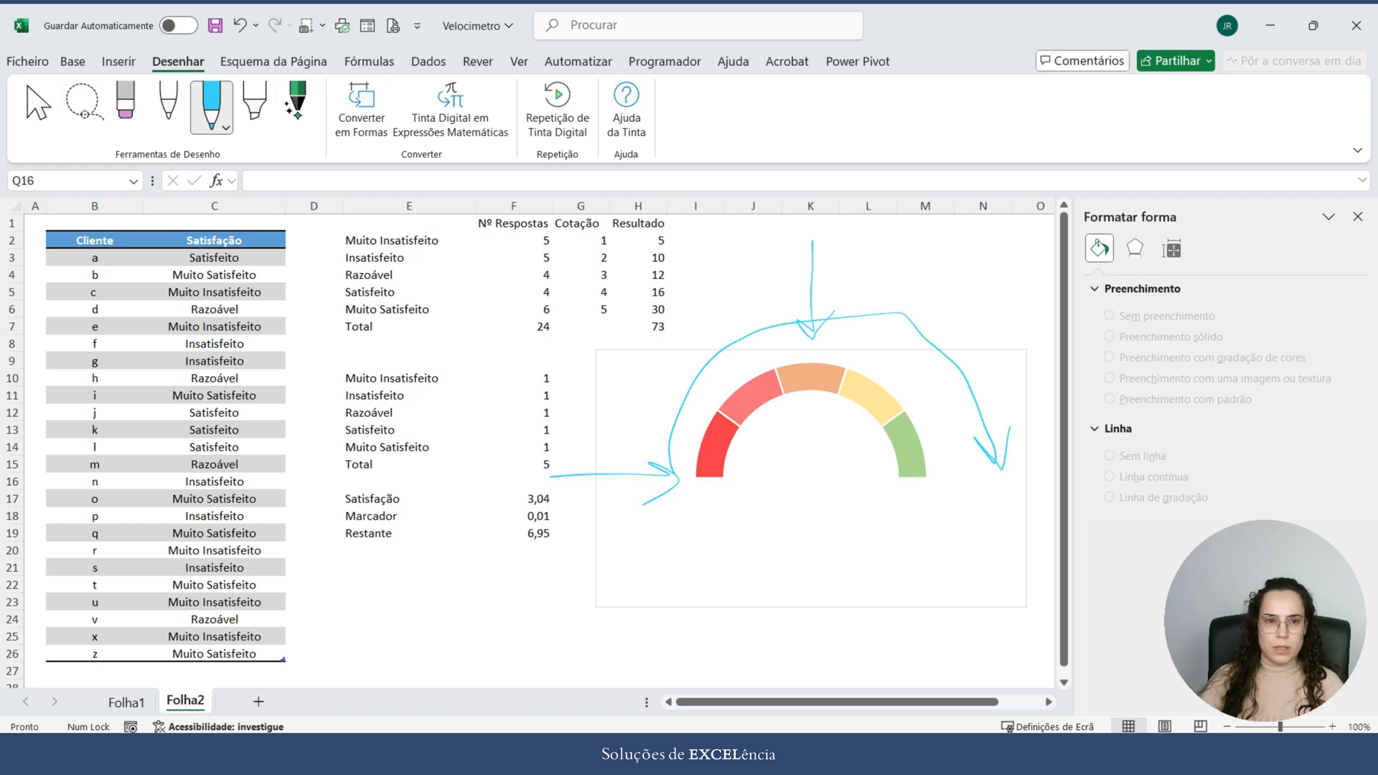
Step: Undo the ink arrows around the chart, return to normal selection and close the formatting options
{"action": "left_click", "coordinate": [240, 26]}
{"action": "left_click", "coordinate": [240, 26]}
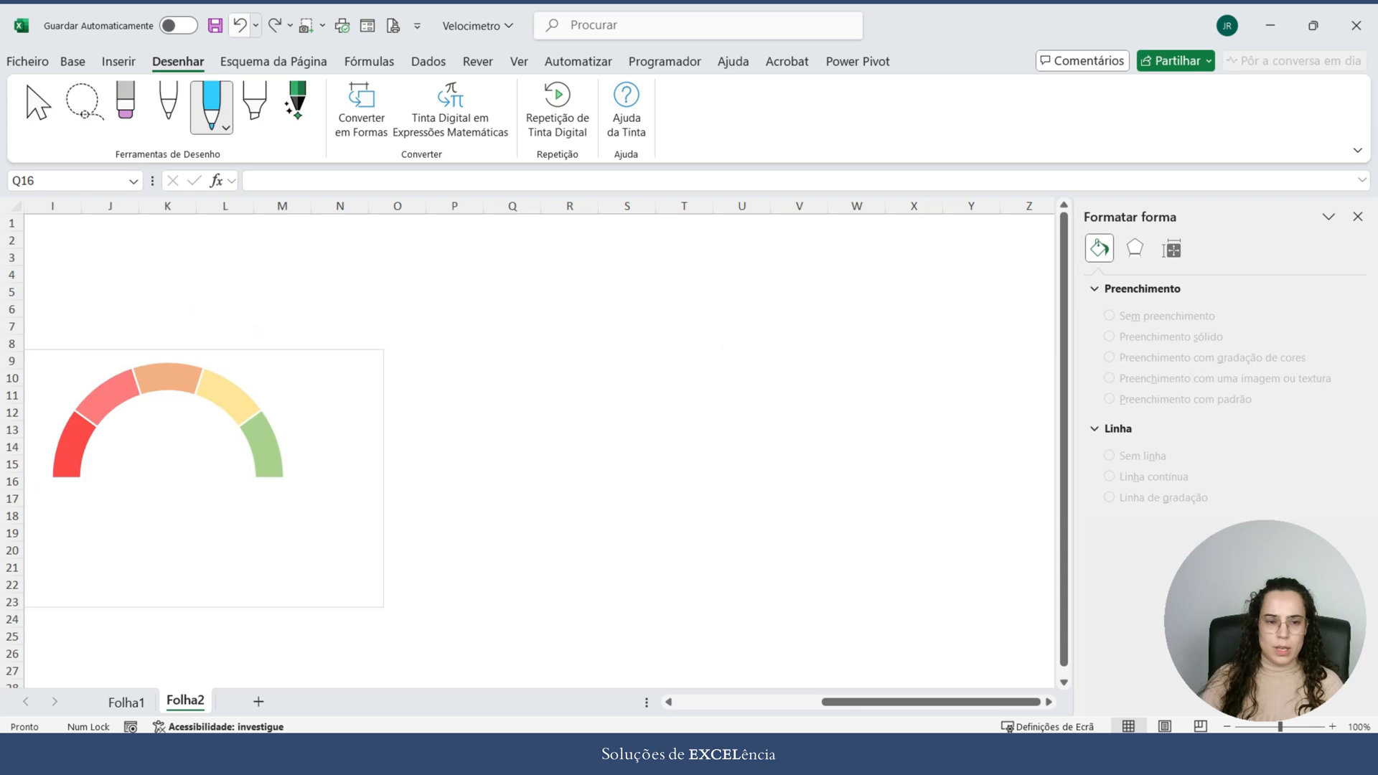
{"action": "left_click_drag", "start_coordinate": [931, 702], "coordinate": [775, 702]}
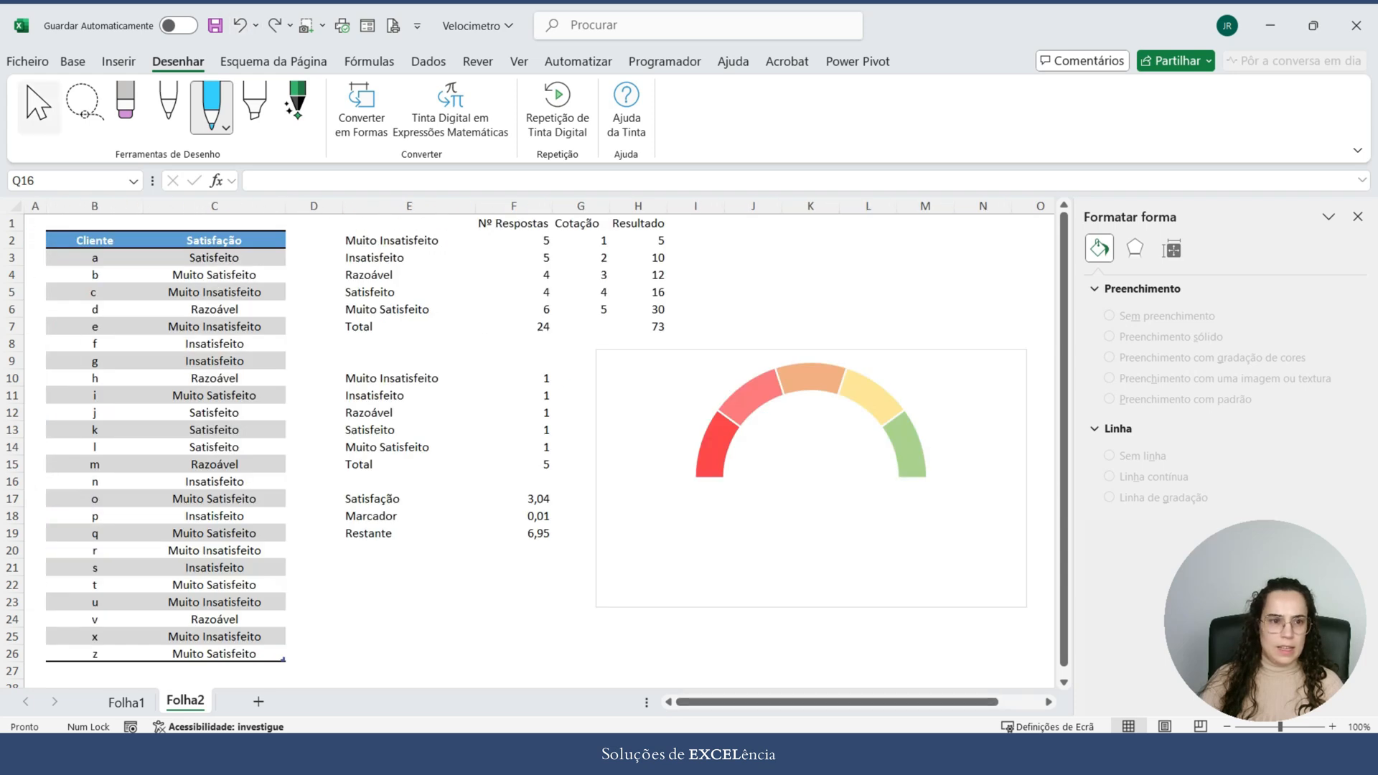
{"action": "left_click", "coordinate": [39, 108]}
{"action": "left_click", "coordinate": [1358, 217]}
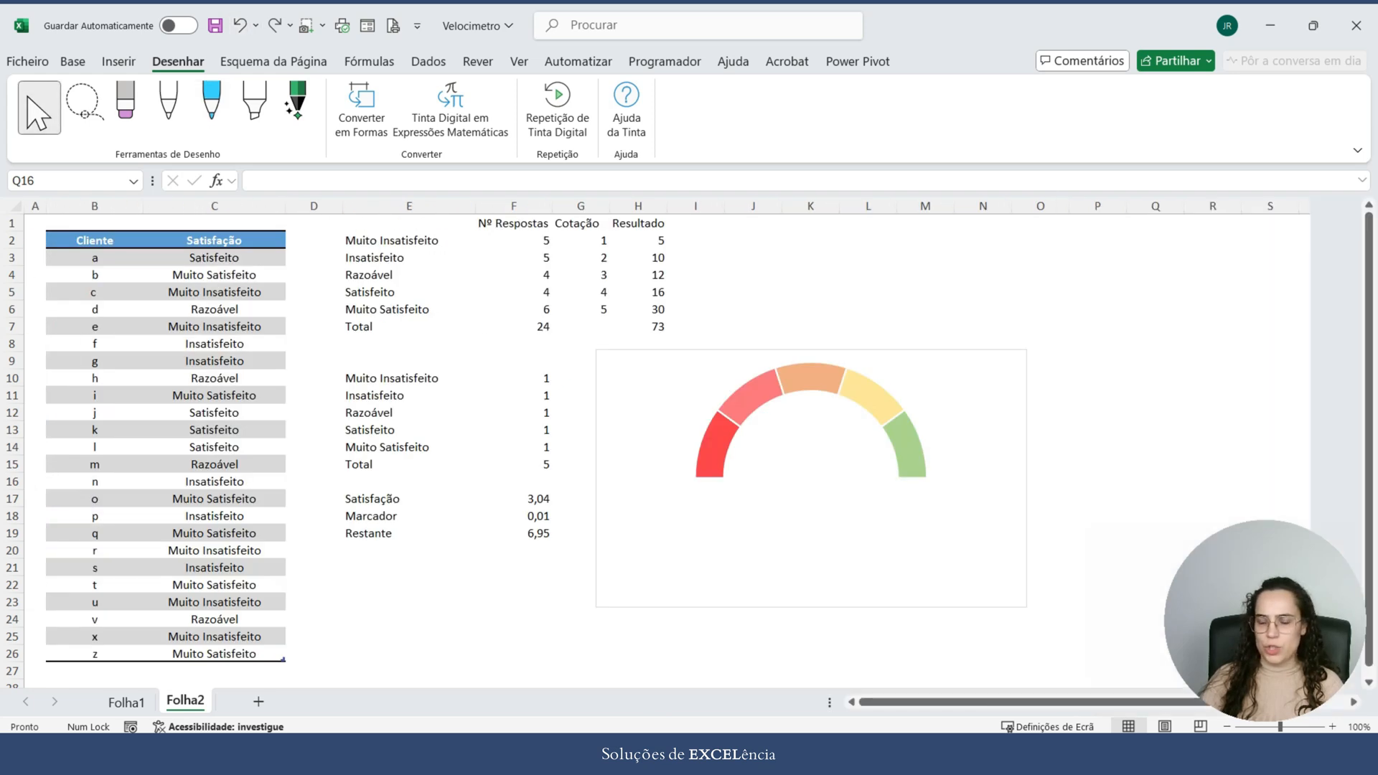
Step: Move the doughnut chart up and to the right on Folha2, so it starts around cell I5
{"action": "left_click", "coordinate": [983, 560]}
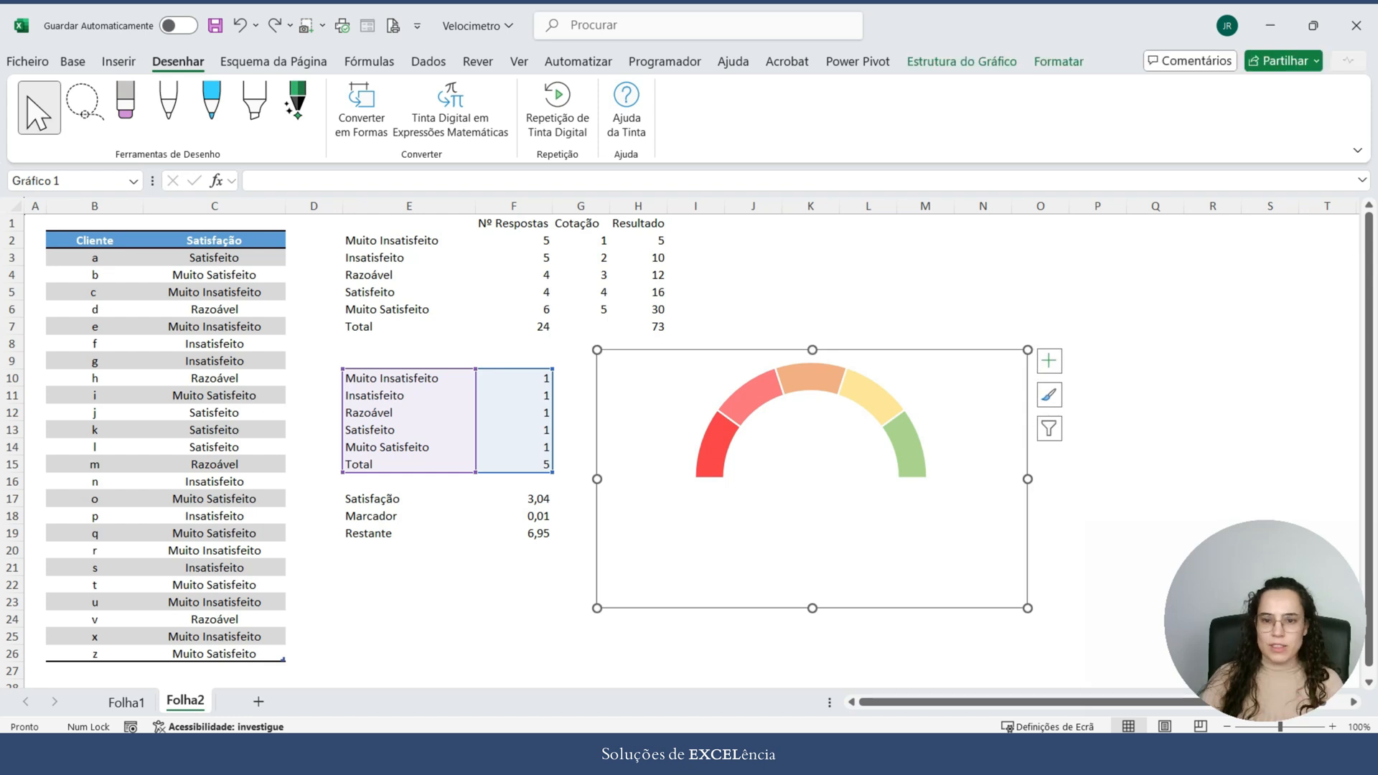
{"action": "left_click_drag", "start_coordinate": [984, 560], "coordinate": [1087, 504]}
Step: Try inner ring diameters of 59% and 50% for the doughnut series, and settle on 55%
{"action": "left_click", "coordinate": [1011, 393]}
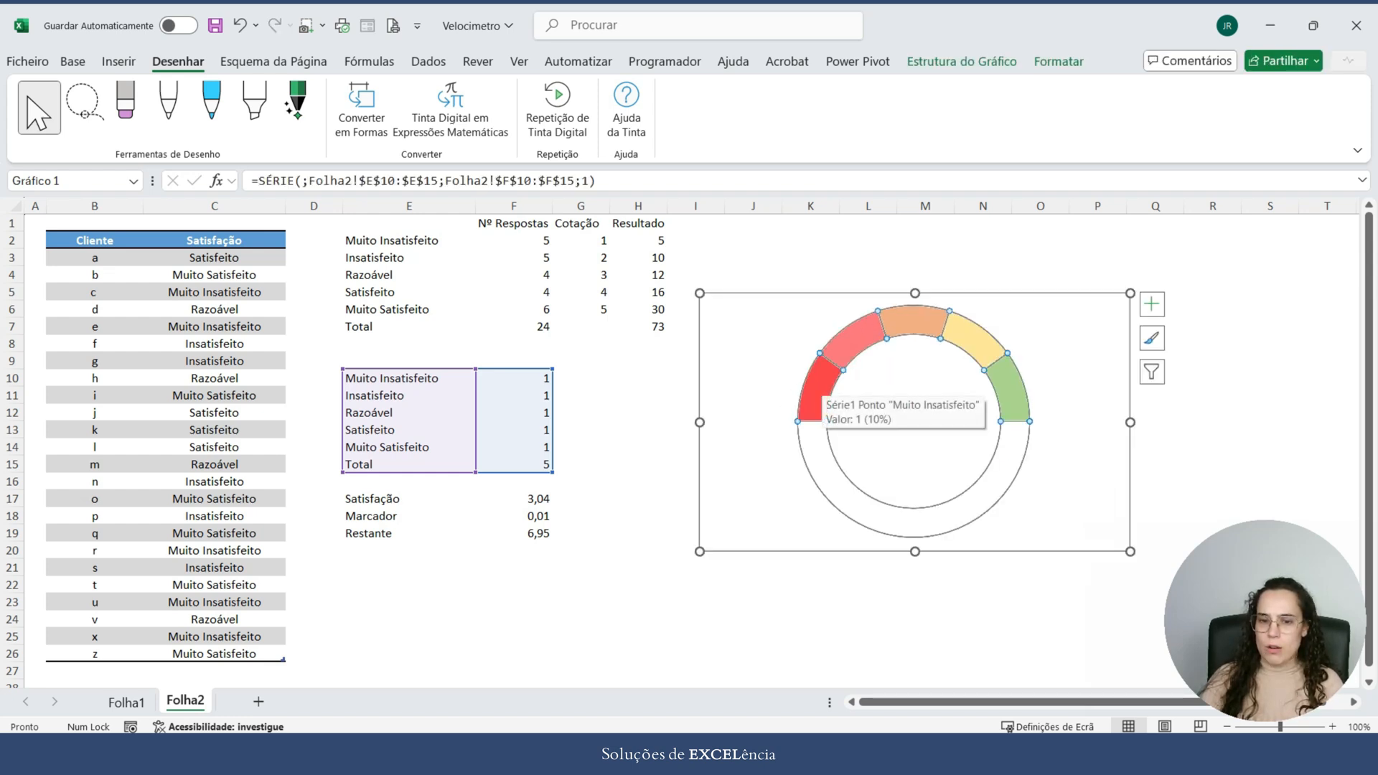
{"action": "right_click", "coordinate": [822, 382]}
{"action": "left_click", "coordinate": [913, 582]}
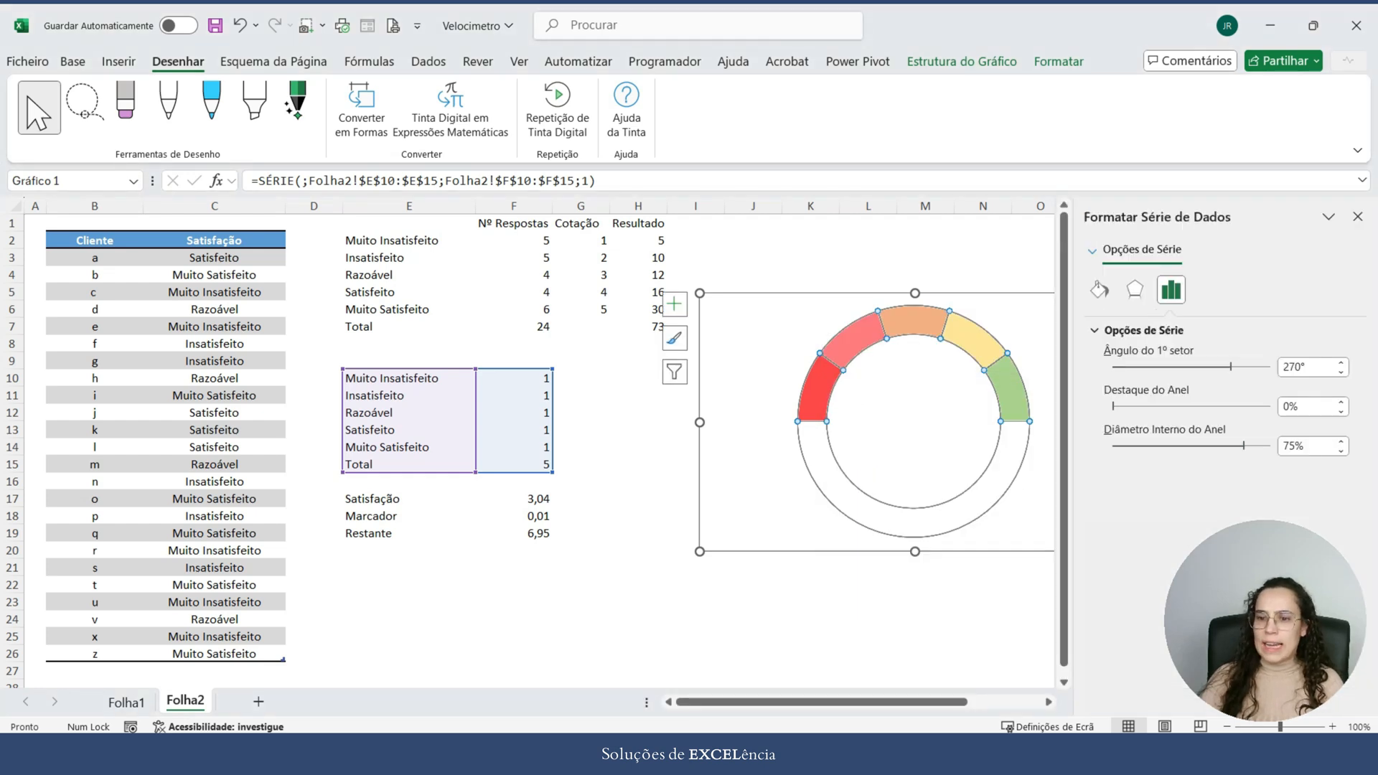
{"action": "left_click_drag", "start_coordinate": [1244, 445], "coordinate": [1216, 446]}
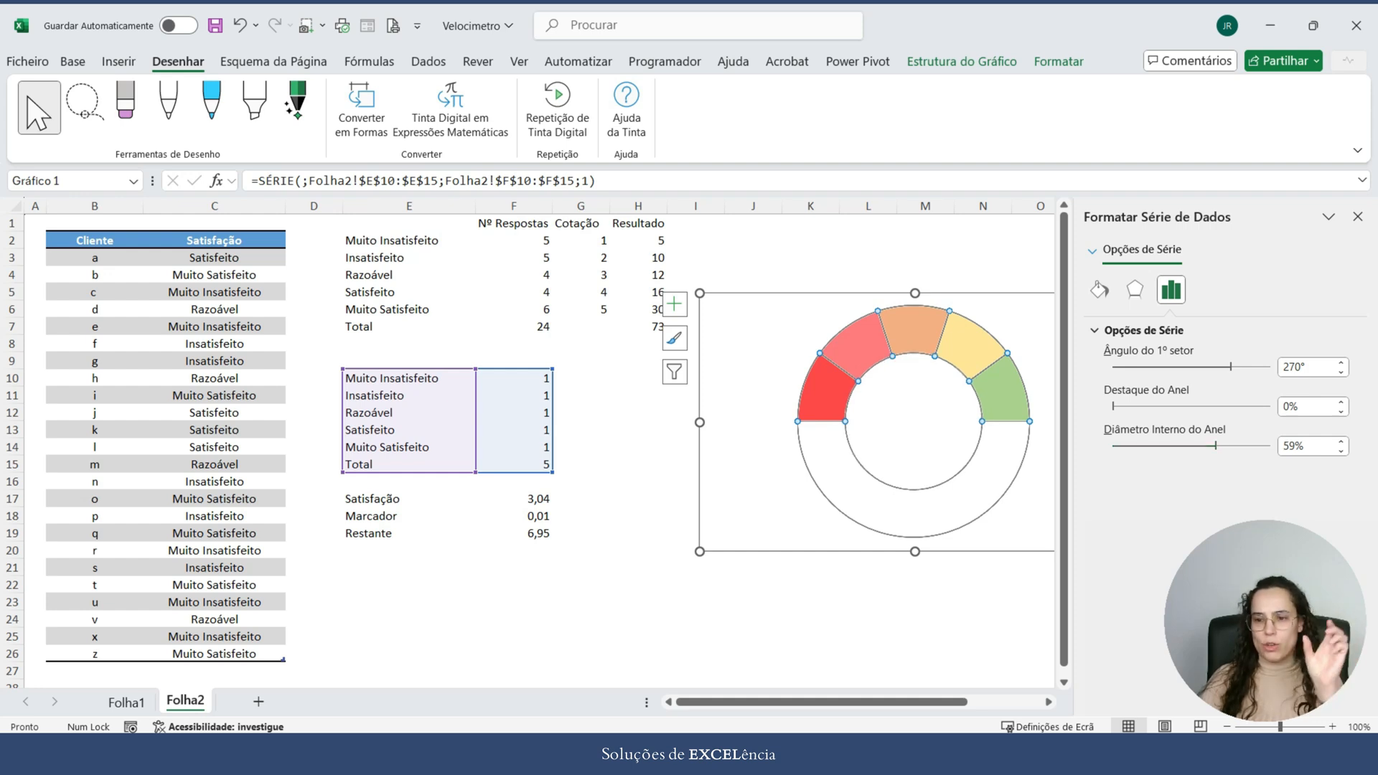
{"action": "left_click_drag", "start_coordinate": [1308, 446], "coordinate": [1283, 446]}
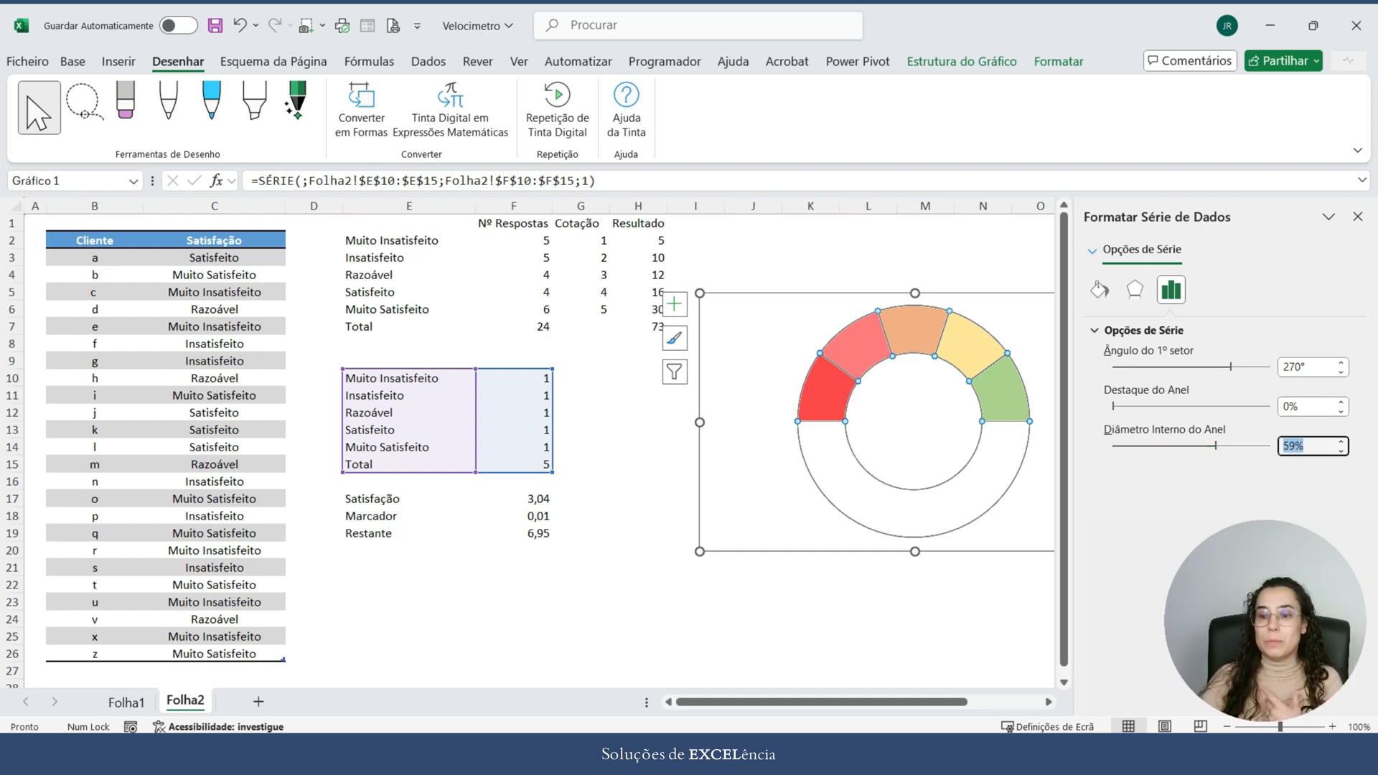
{"action": "type", "text": "50"}
{"action": "key", "text": "Return"}
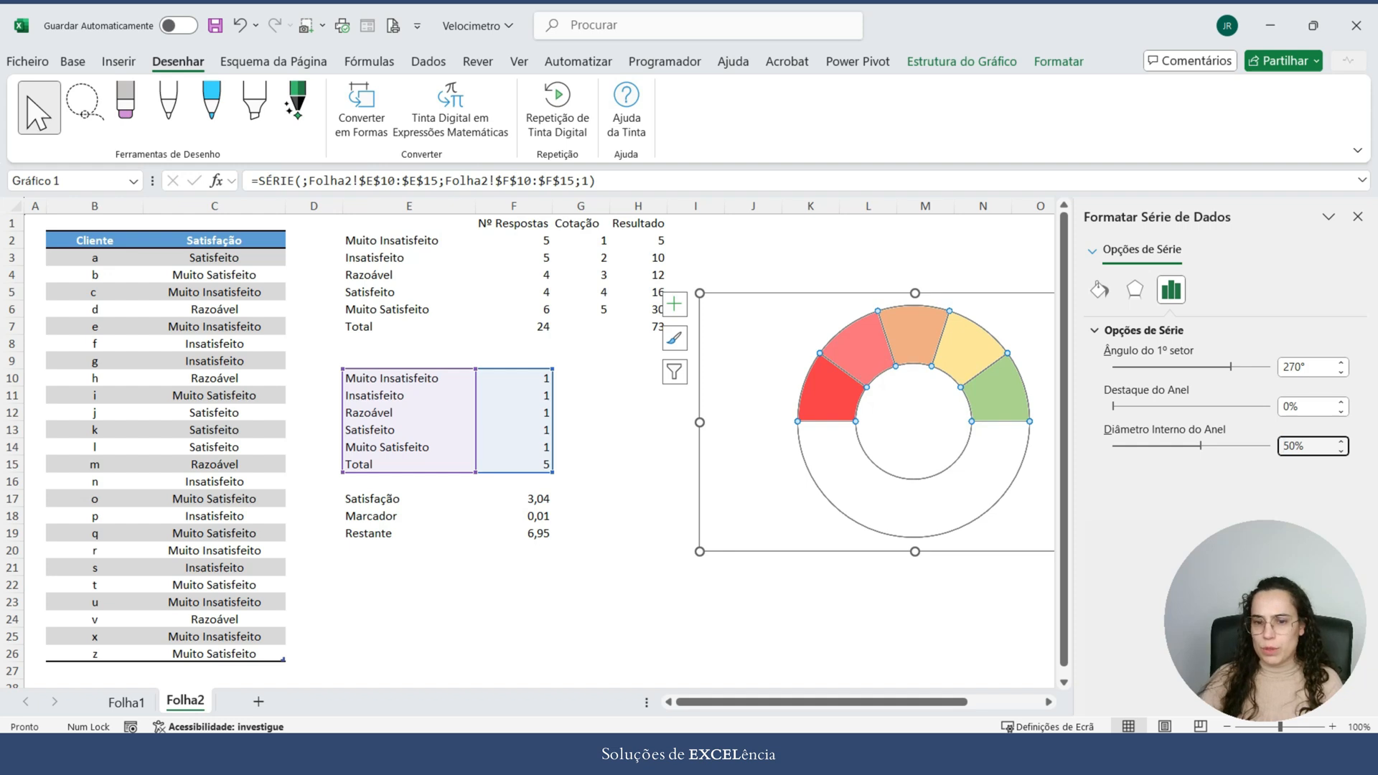
{"action": "key", "text": "ctrl+a"}
{"action": "type", "text": "55"}
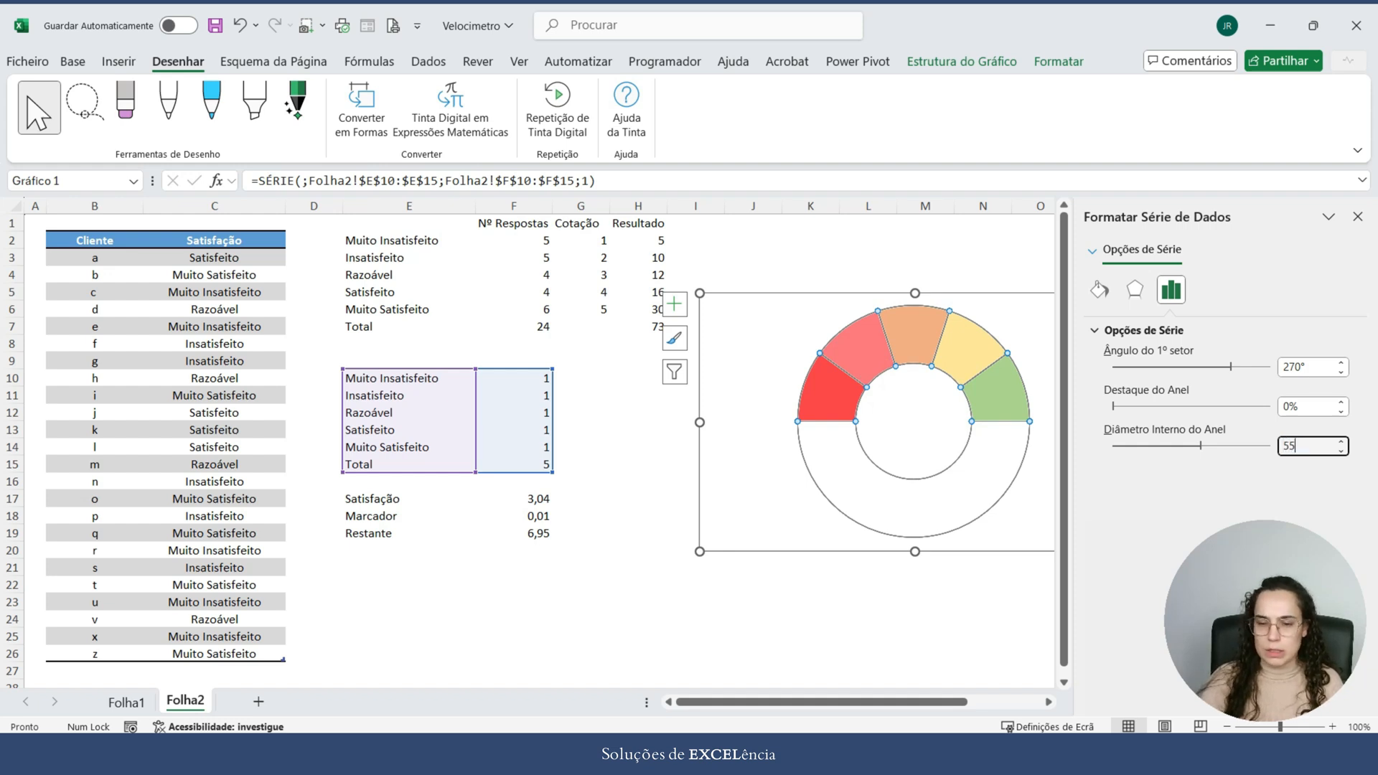
{"action": "key", "text": "Return"}
{"action": "left_click", "coordinate": [926, 637]}
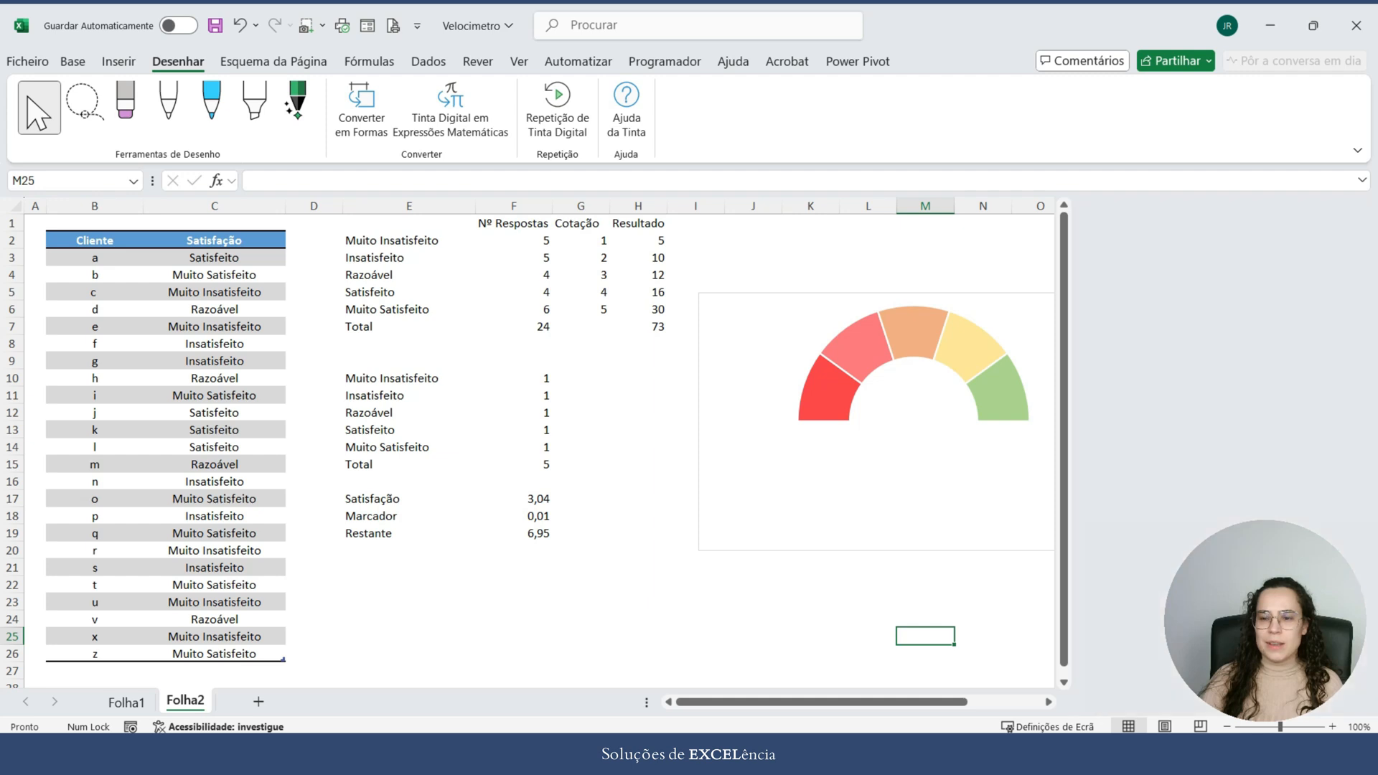
{"action": "left_click", "coordinate": [1357, 217]}
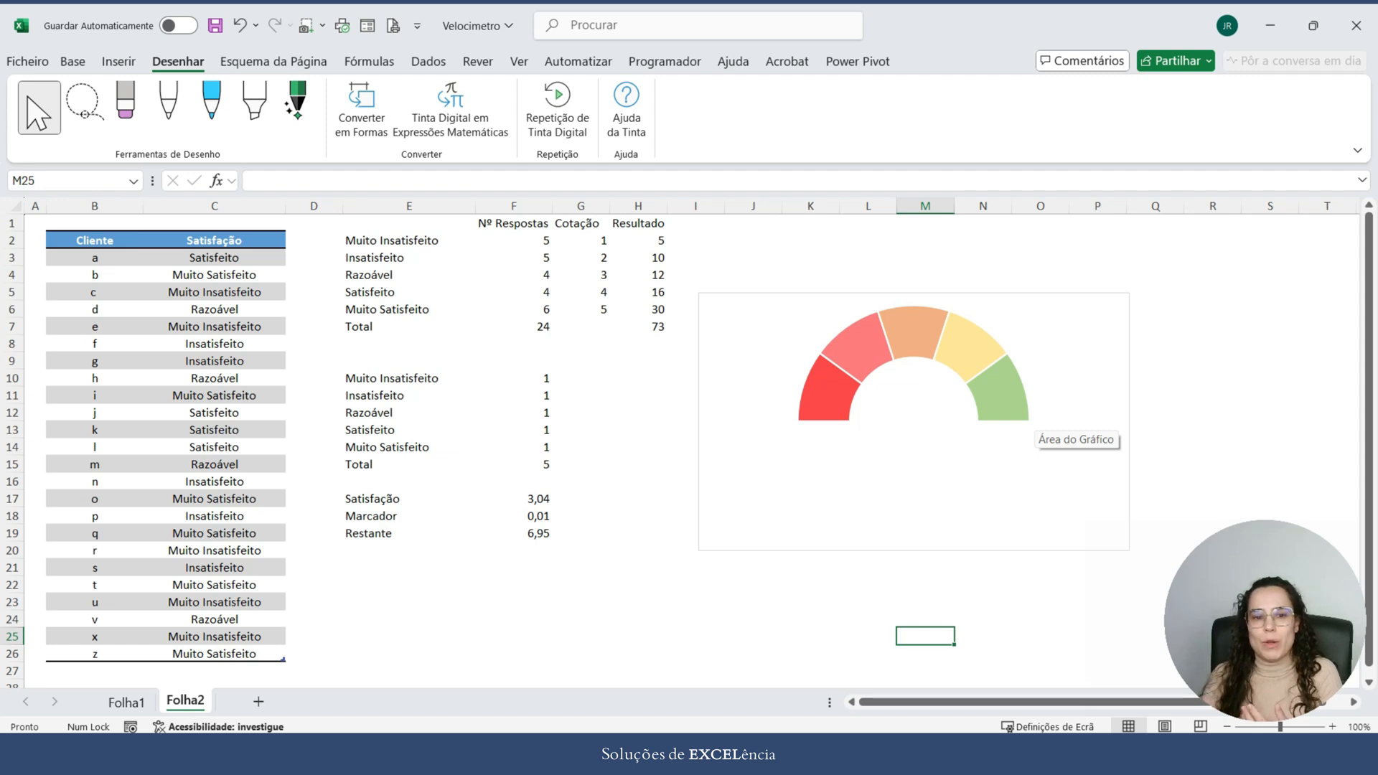
Step: Highlight the equal-segment table range E10:F16 on Folha2
{"action": "left_click_drag", "start_coordinate": [391, 378], "coordinate": [531, 481]}
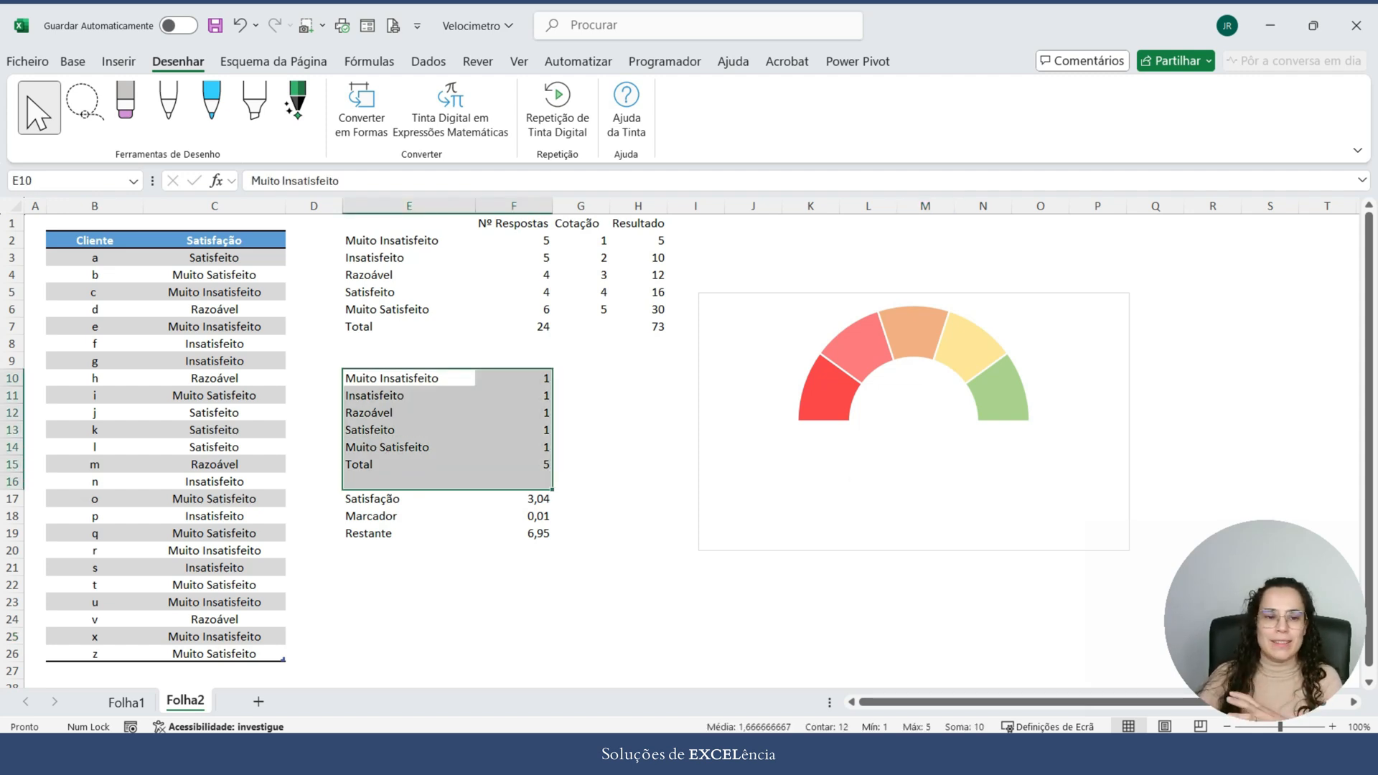
Step: Highlight the Satisfação column responses, plus the Satisfação, Marcador and Restante table in E17:F19 on Folha2
{"action": "left_click", "coordinate": [214, 233]}
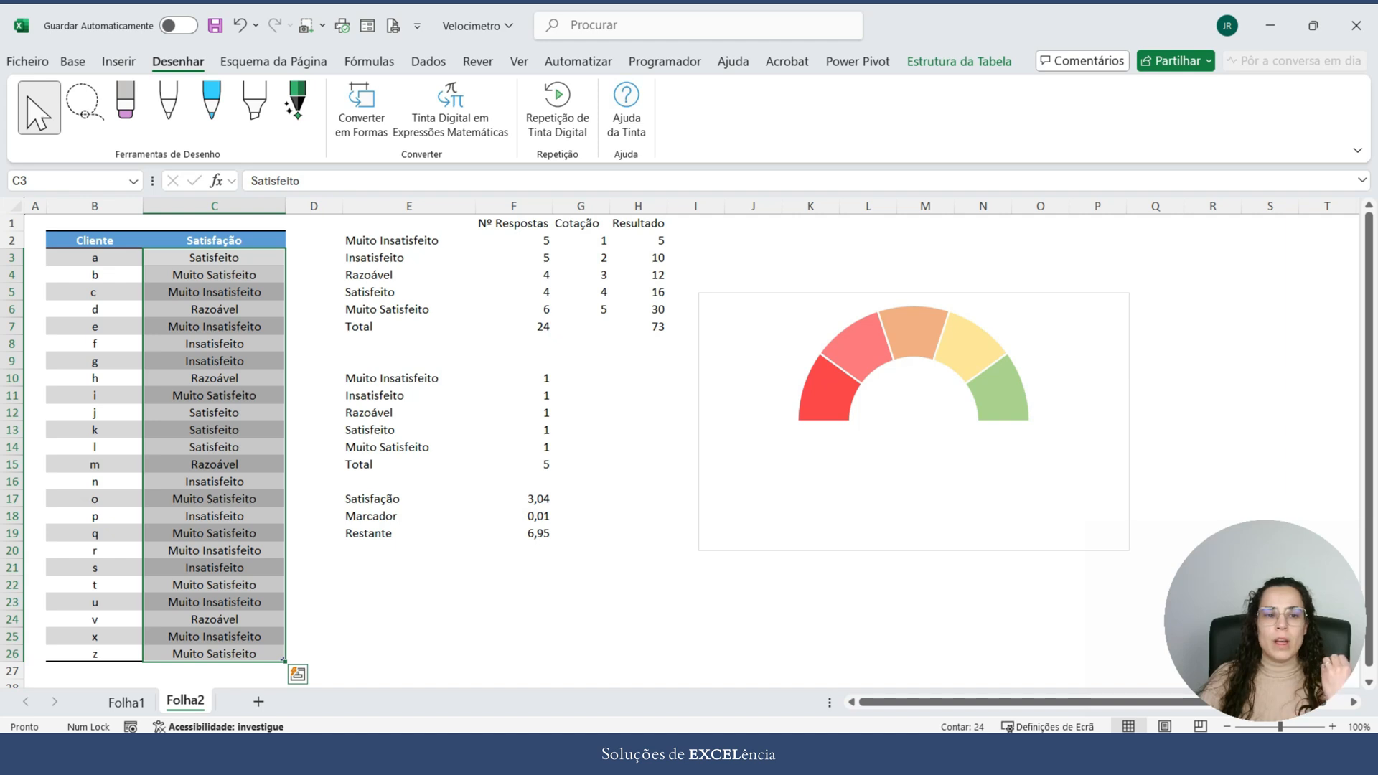
{"action": "left_click_drag", "start_coordinate": [409, 499], "coordinate": [528, 533]}
{"action": "left_click_drag", "start_coordinate": [417, 499], "coordinate": [526, 533]}
{"action": "left_click", "coordinate": [926, 602]}
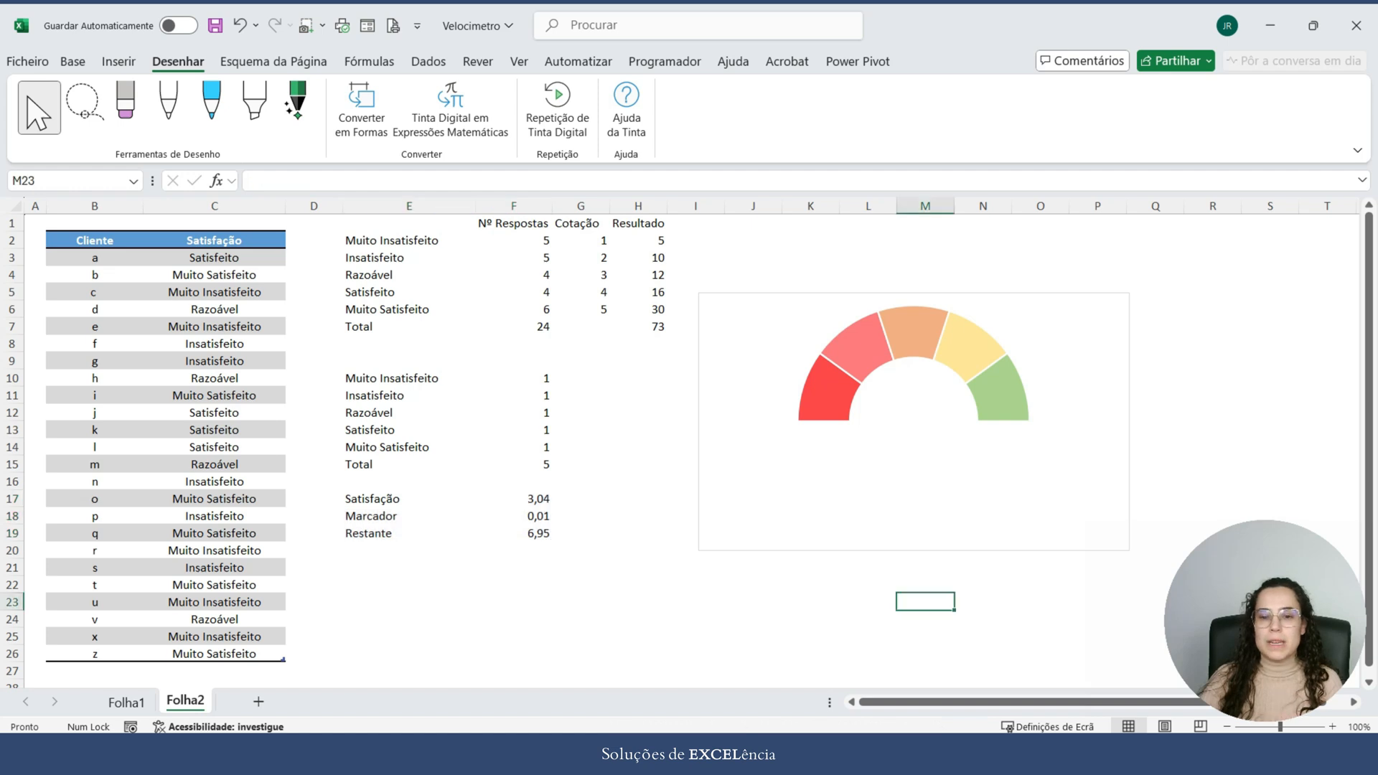
Step: Name the doughnut chart's existing data series "Niveis" in its data source settings
{"action": "left_click", "coordinate": [870, 354]}
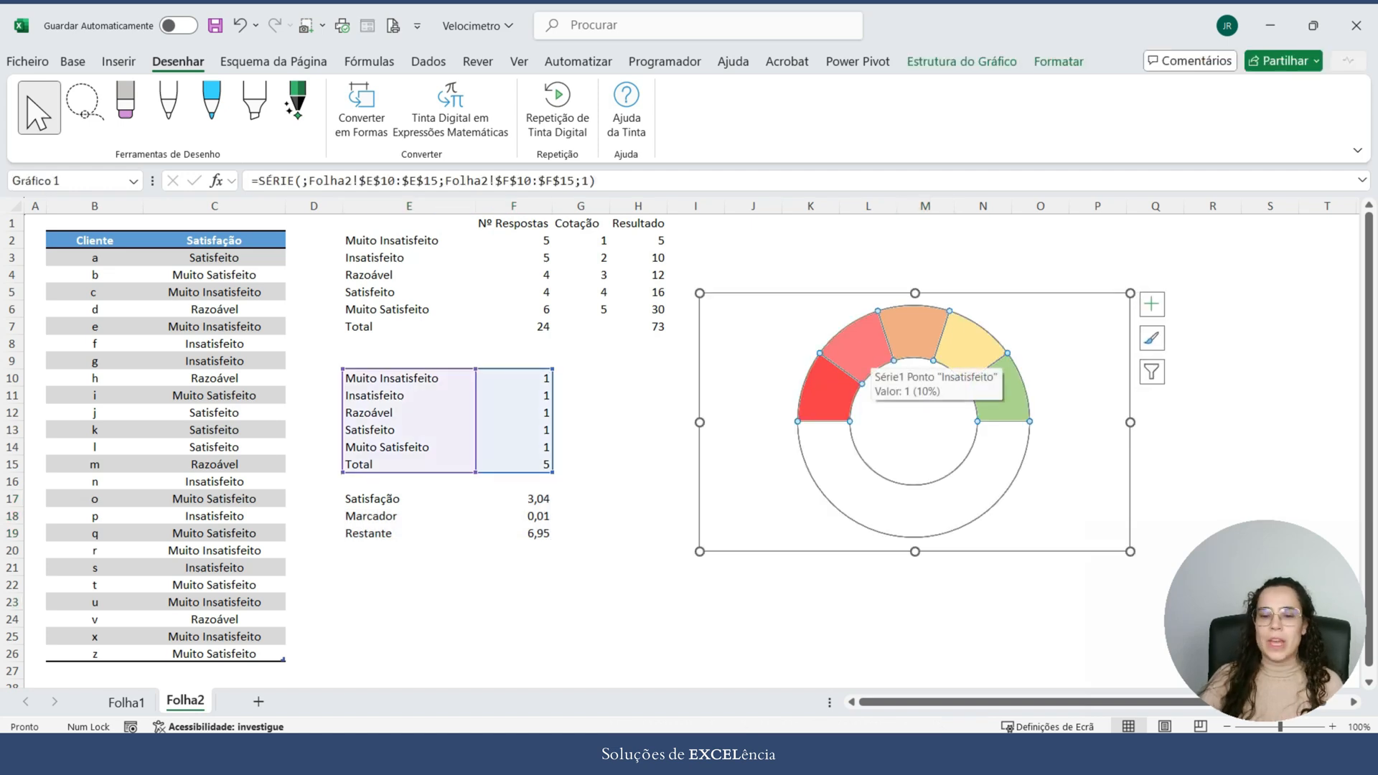
{"action": "right_click", "coordinate": [870, 354]}
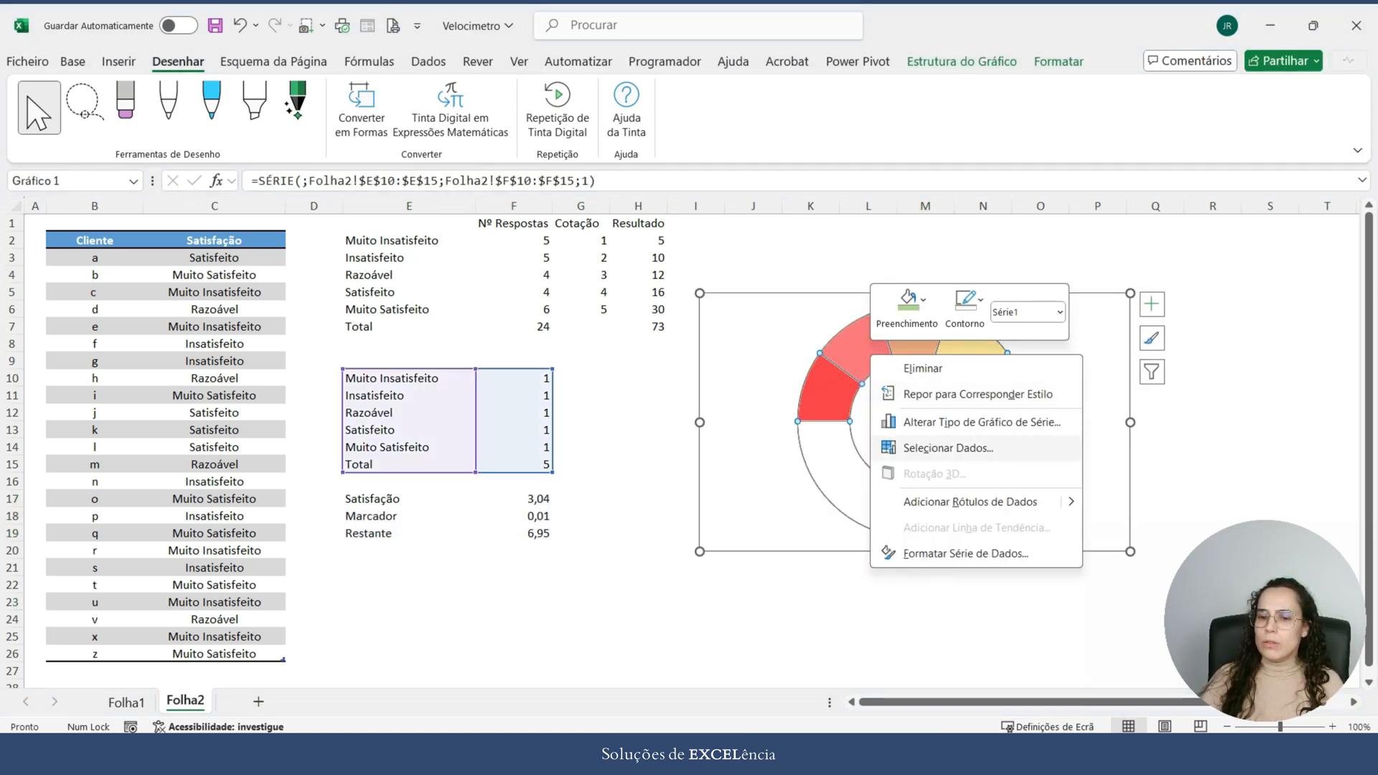
{"action": "left_click", "coordinate": [948, 448]}
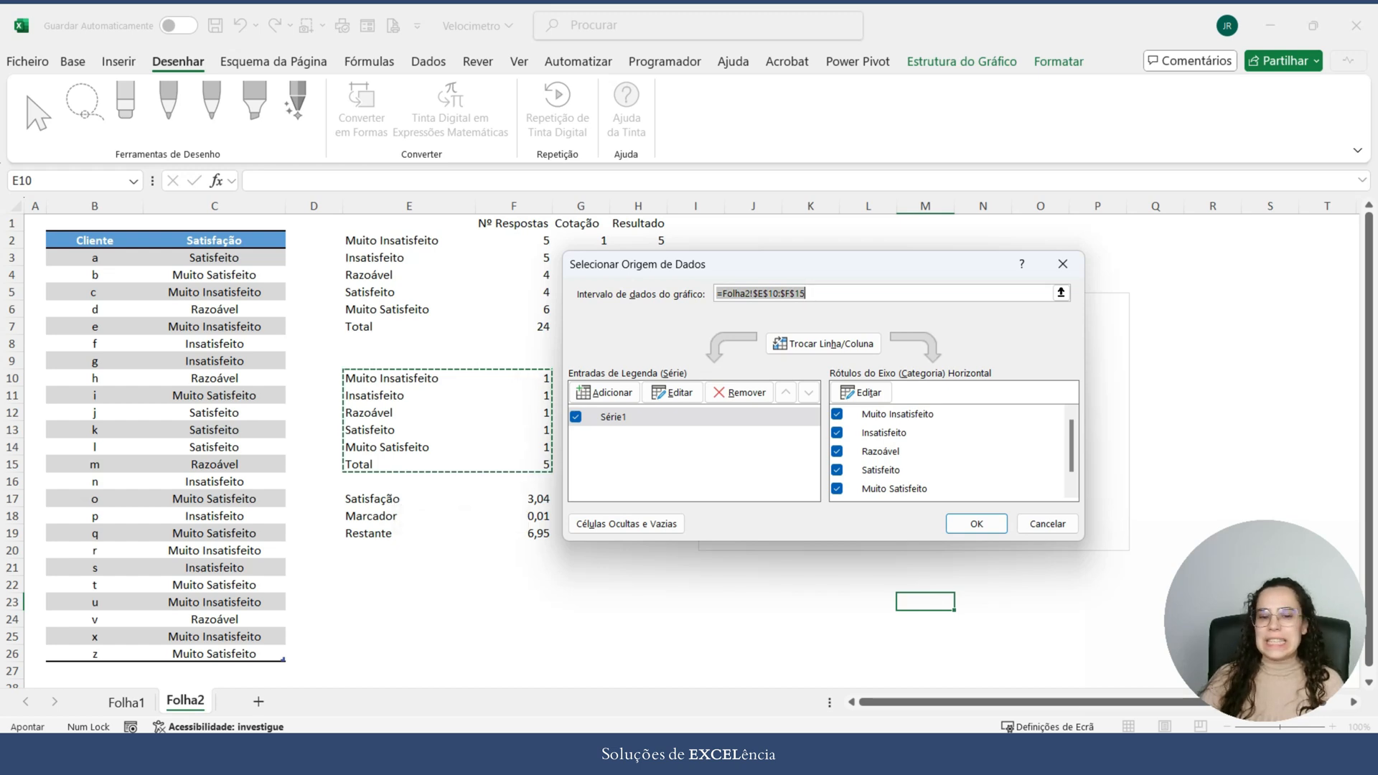
{"action": "left_click", "coordinate": [672, 393]}
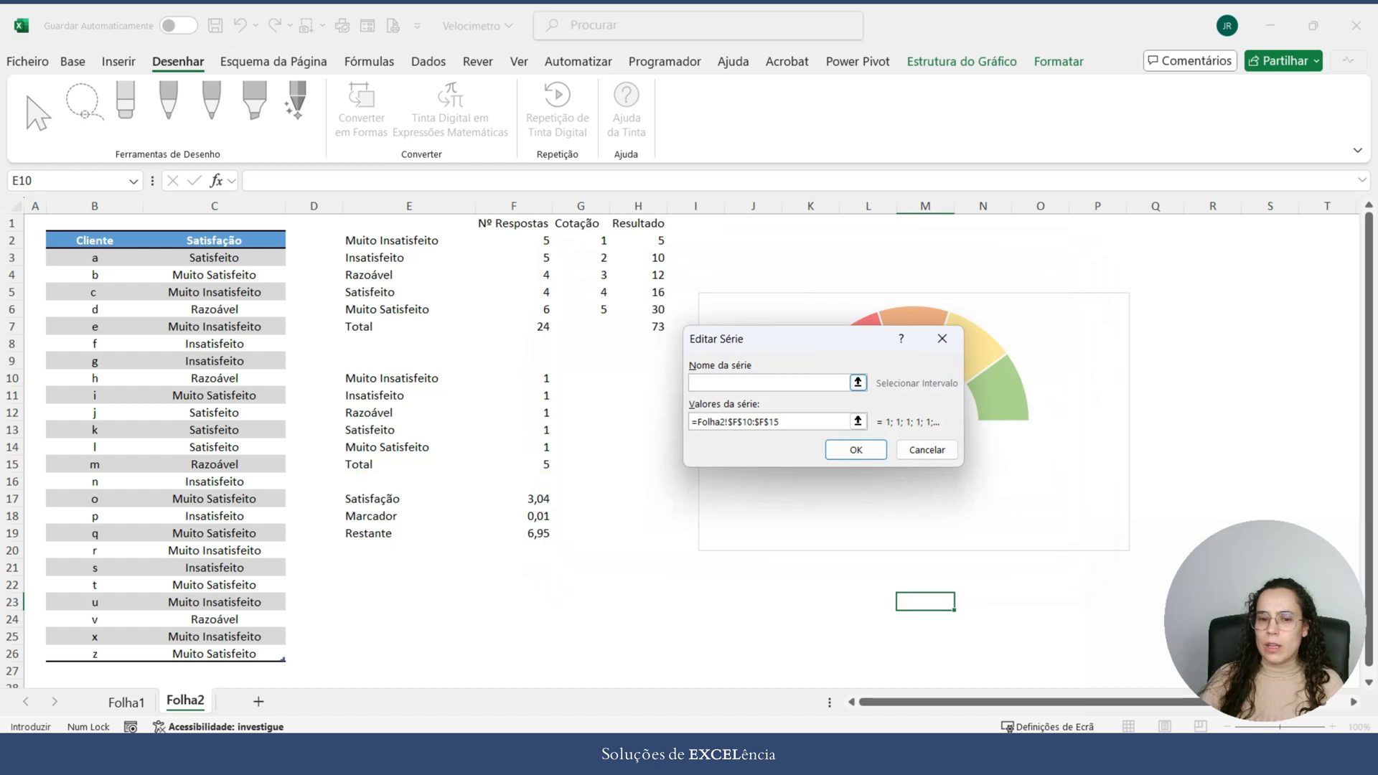
{"action": "type", "text": "N"}
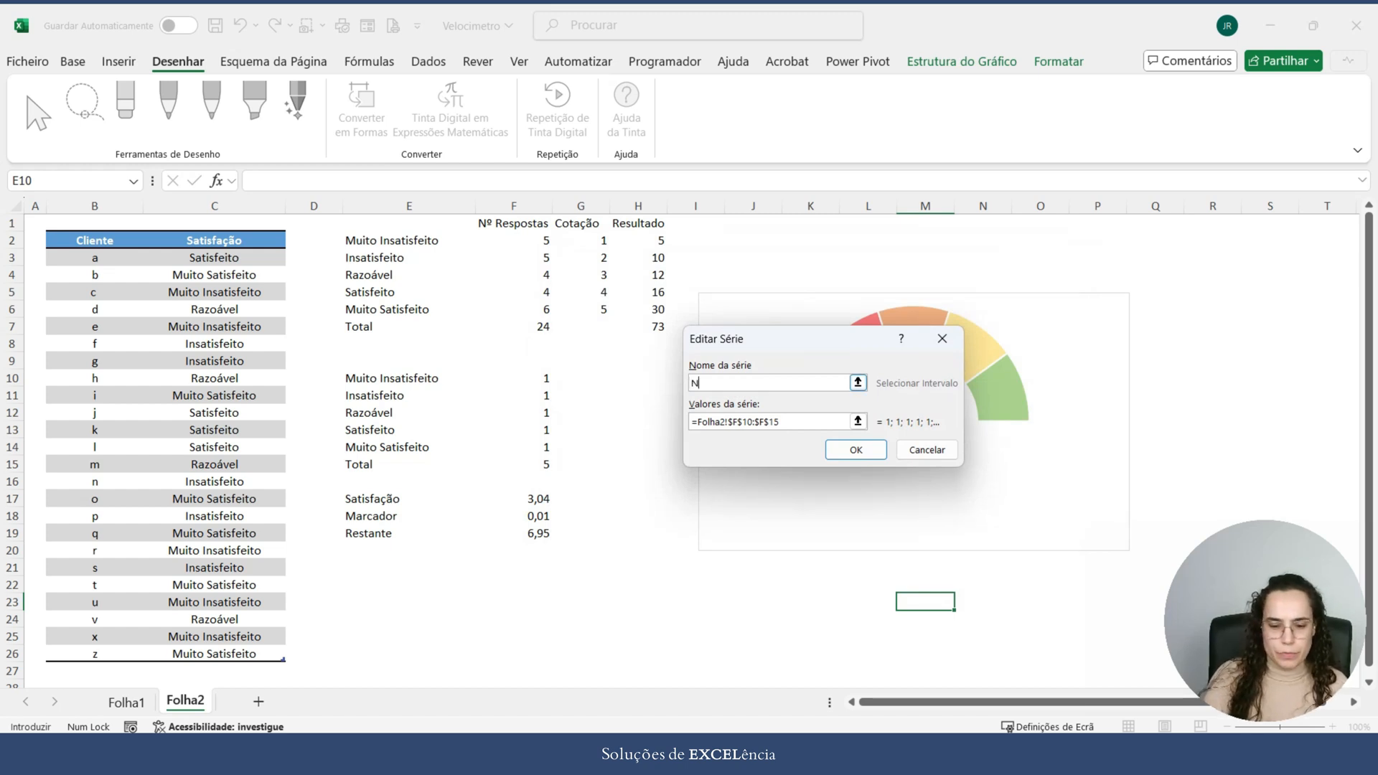
{"action": "type", "text": "iveis"}
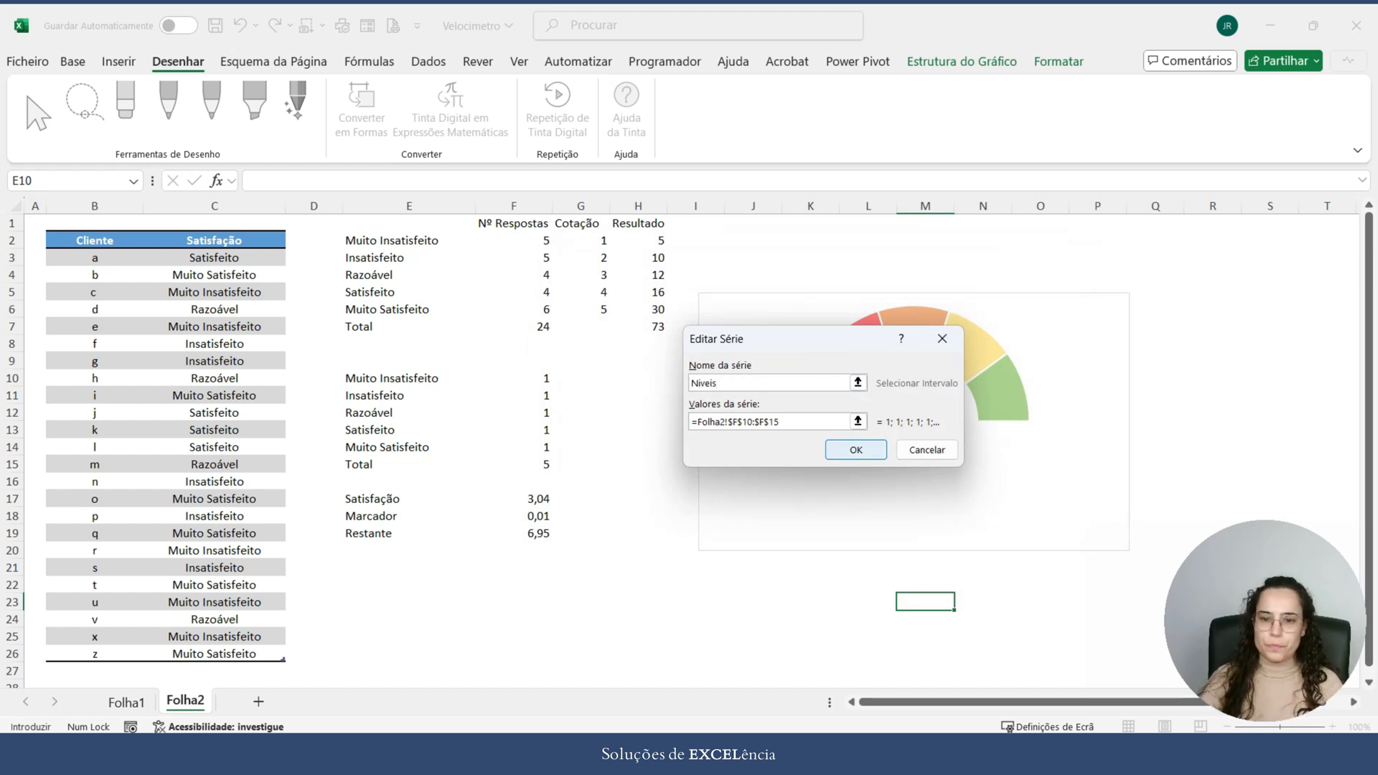
{"action": "key", "text": "Return"}
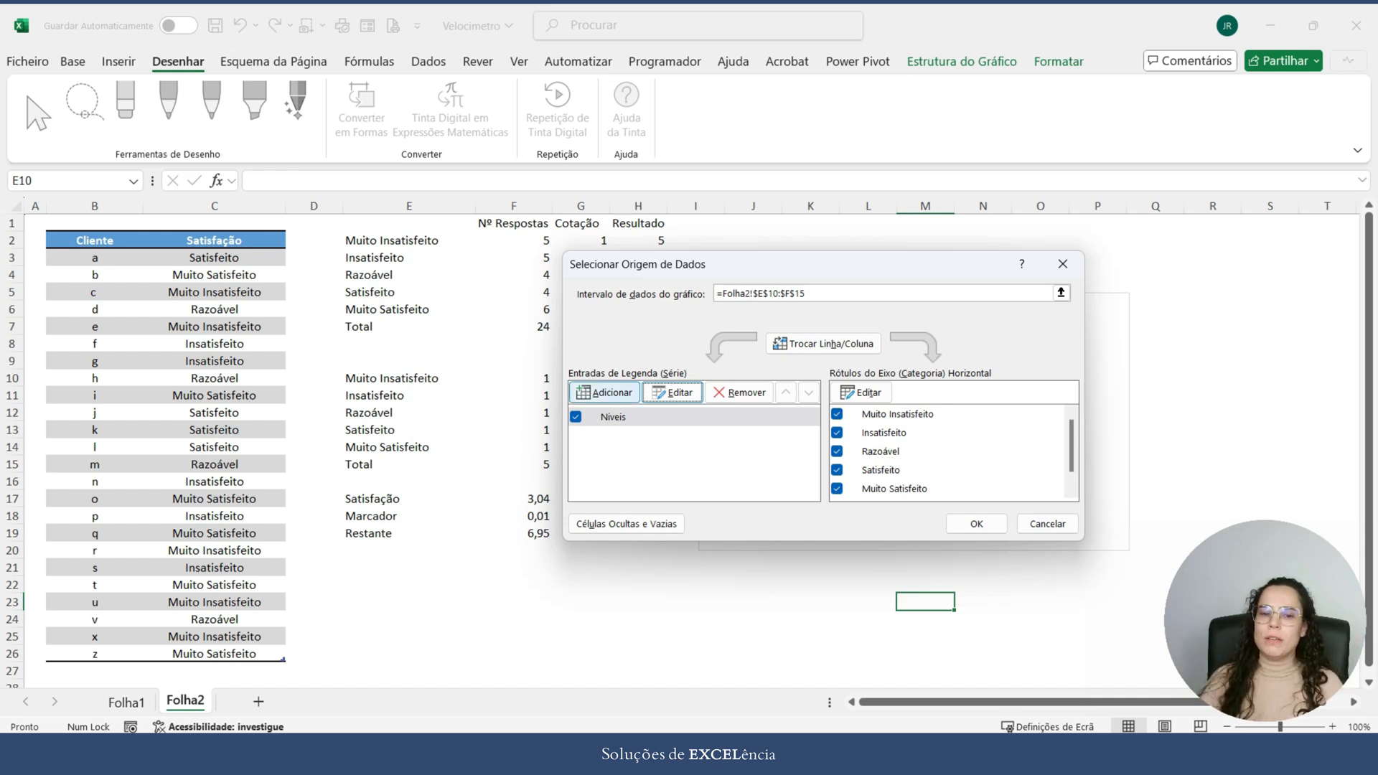
Step: Add a second chart series named "Marcador" with values from Folha2 F17:F19, and accept the data source changes
{"action": "left_click", "coordinate": [604, 392]}
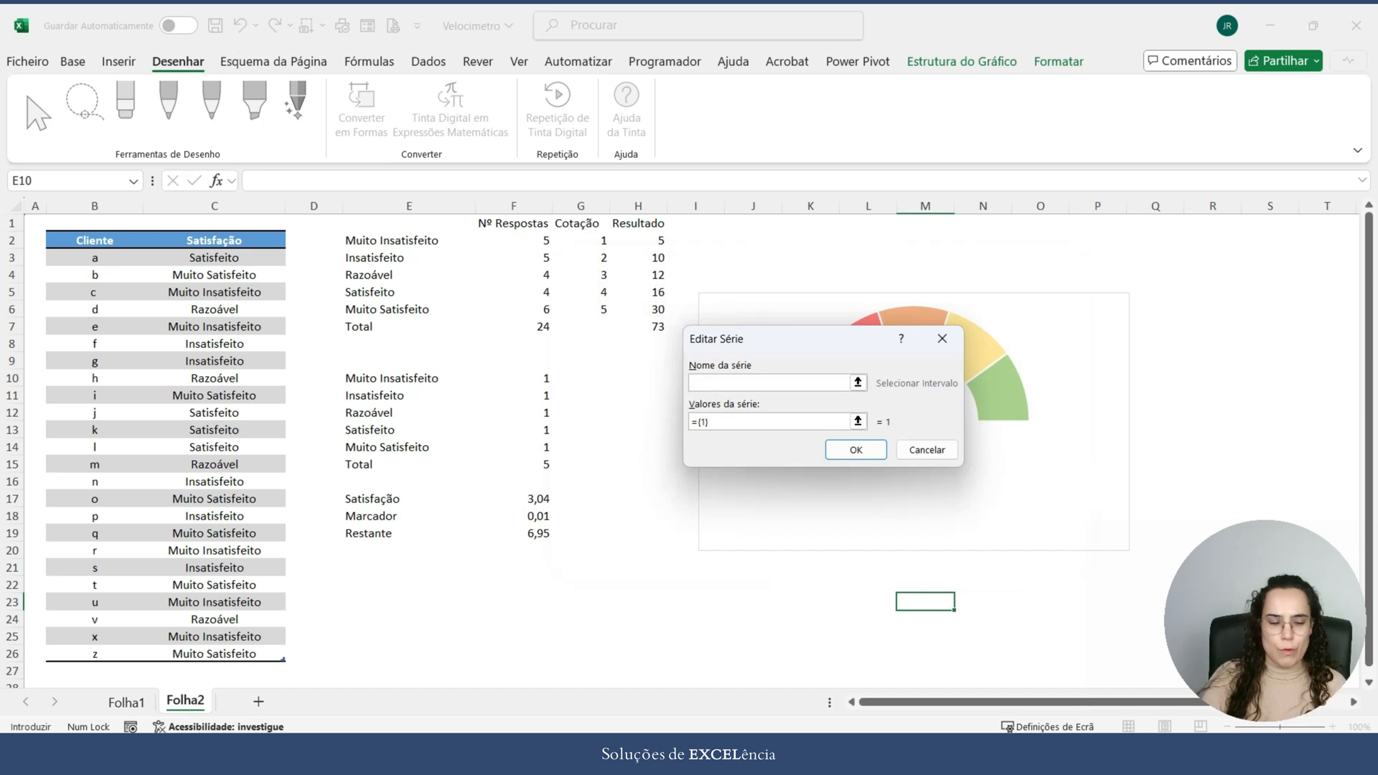
{"action": "type", "text": "Marcdaor"}
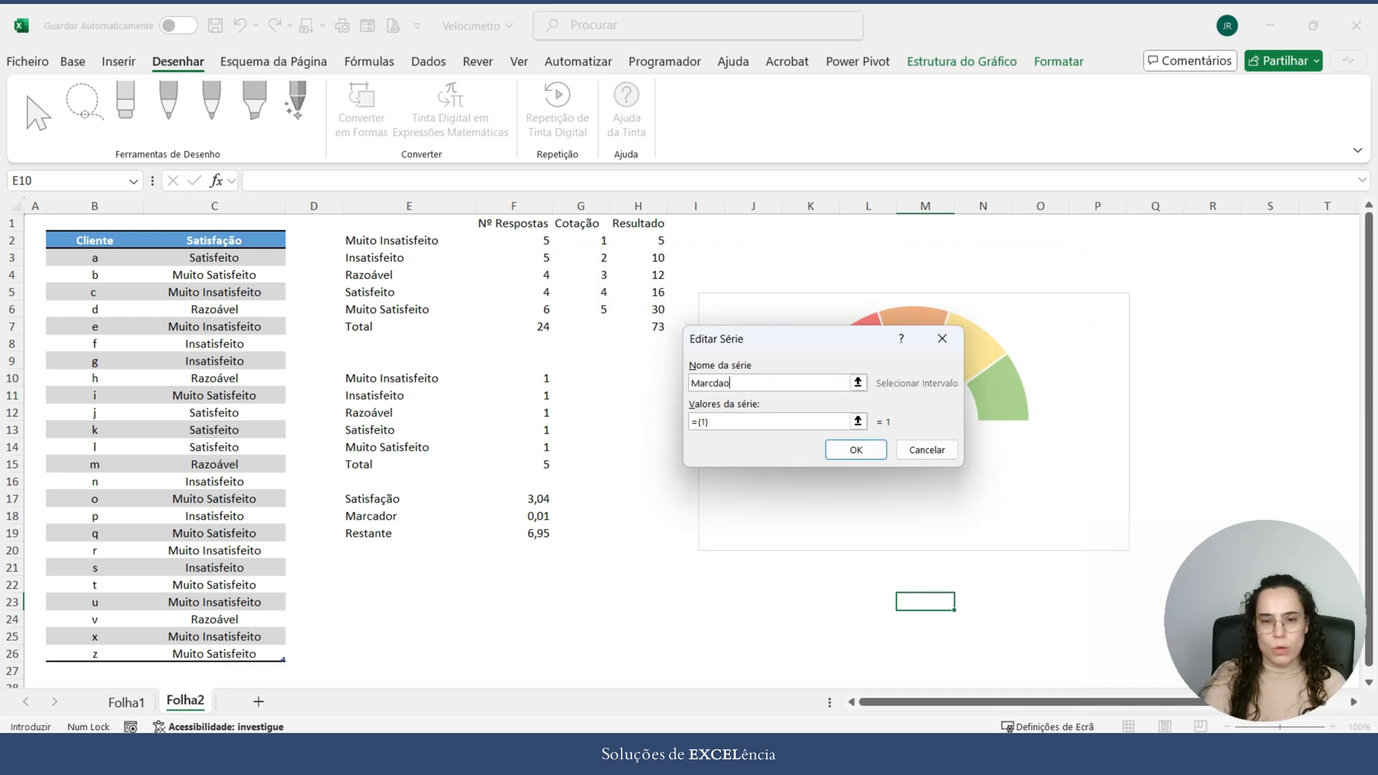
{"action": "key", "text": "BackSpace"}
{"action": "key", "text": "BackSpace"}
{"action": "key", "text": "BackSpace"}
{"action": "key", "text": "BackSpace"}
{"action": "type", "text": "ador"}
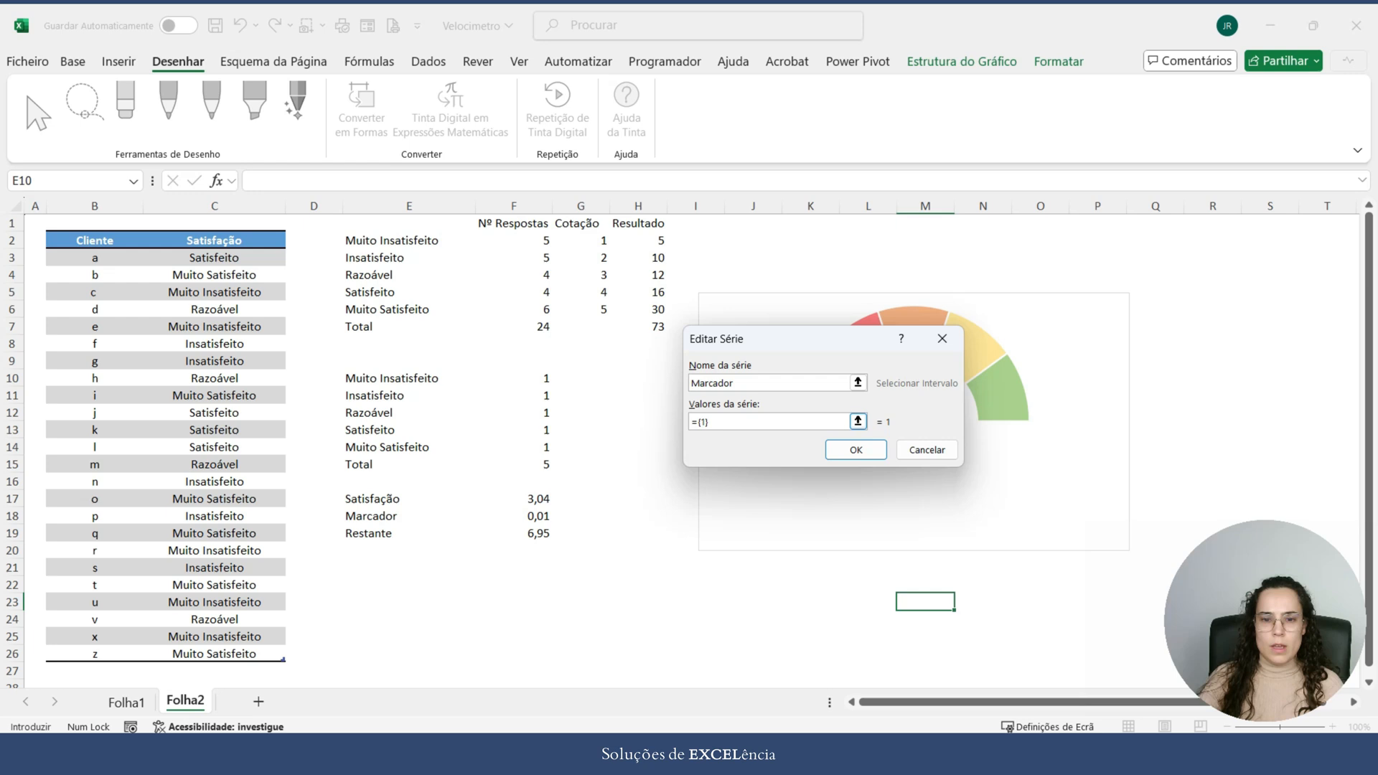
{"action": "left_click", "coordinate": [733, 422]}
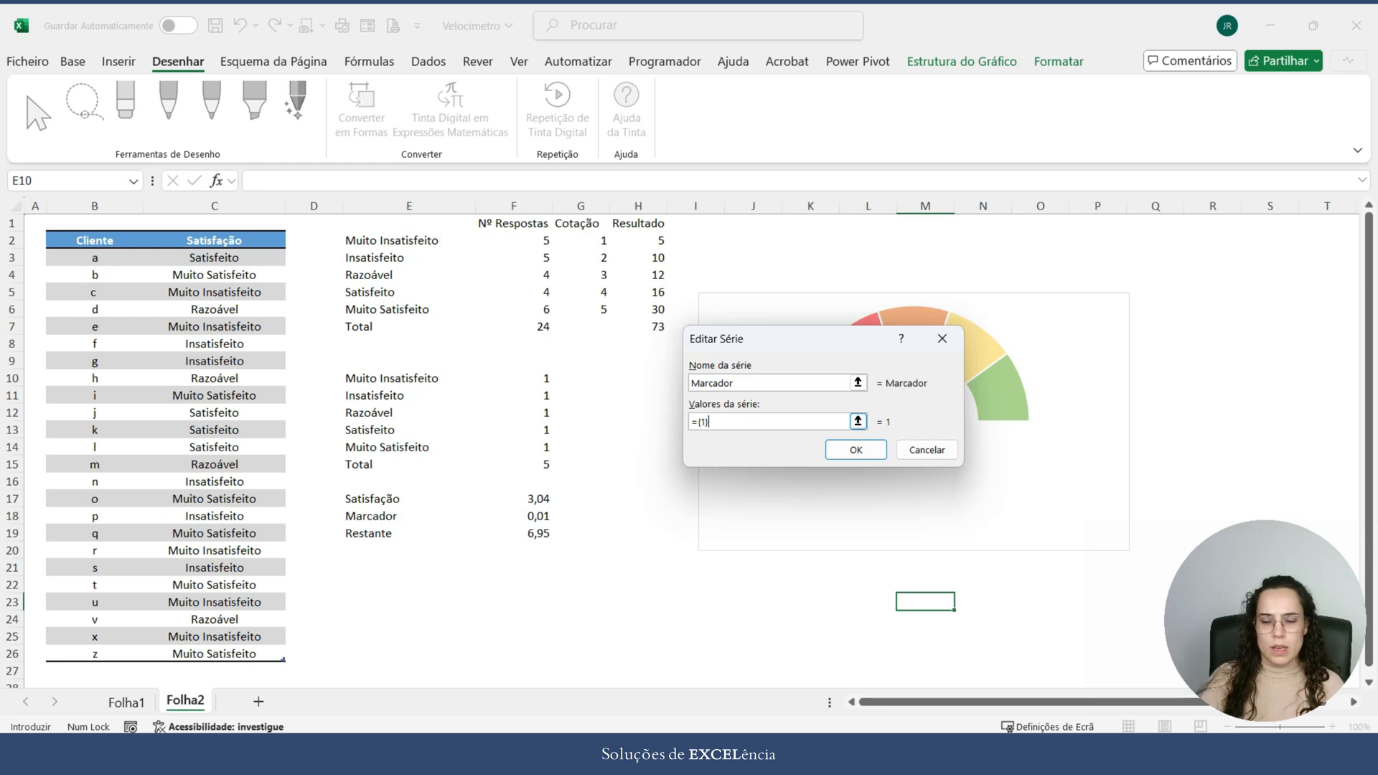
{"action": "key", "text": "BackSpace"}
{"action": "key", "text": "BackSpace"}
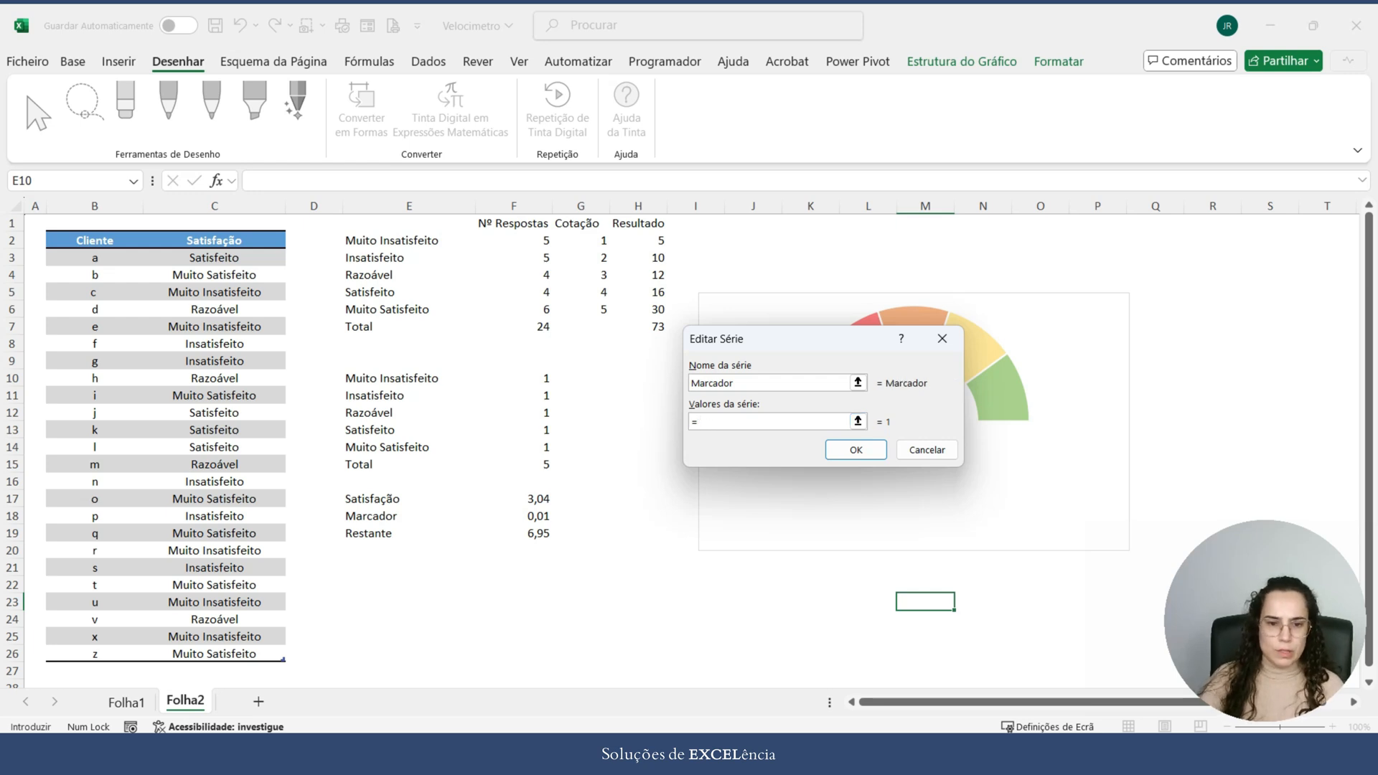
{"action": "left_click_drag", "start_coordinate": [535, 500], "coordinate": [540, 535]}
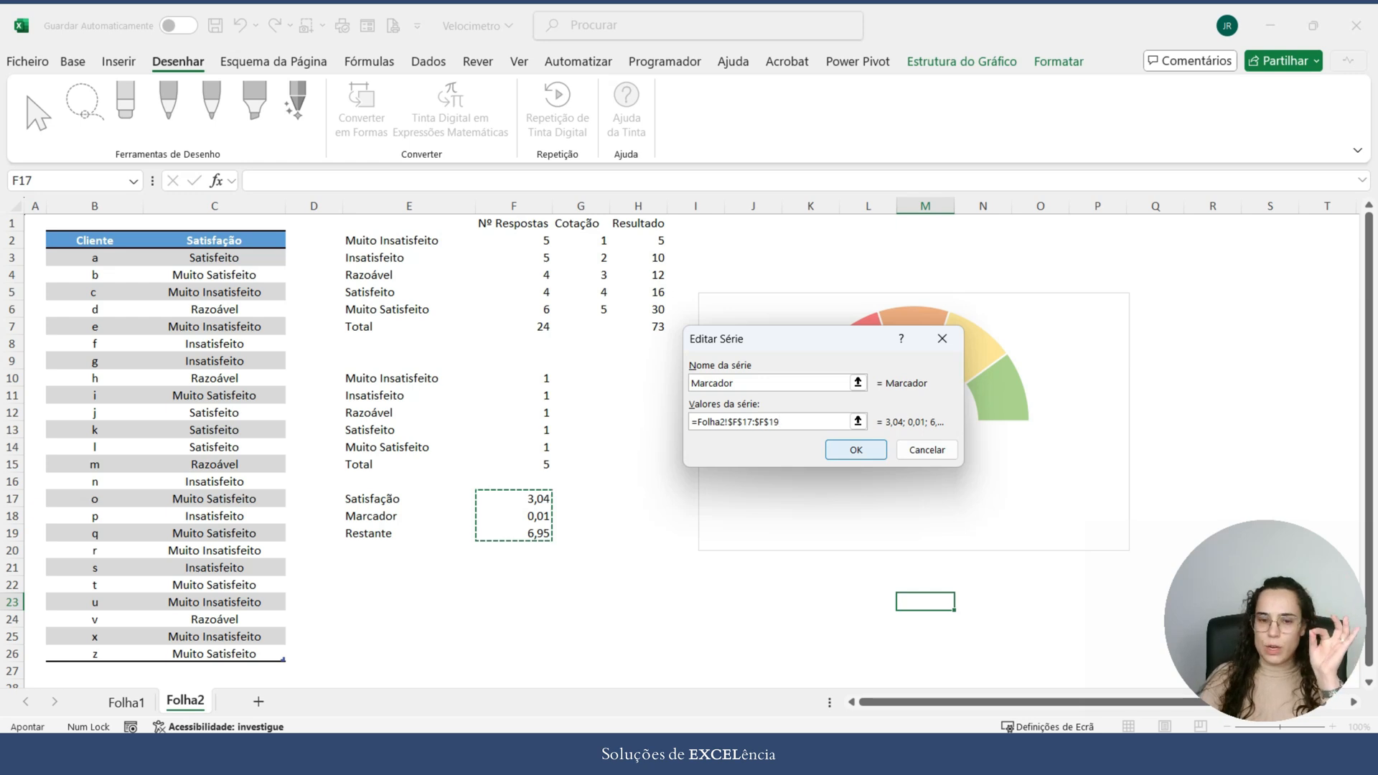
{"action": "key", "text": "Return"}
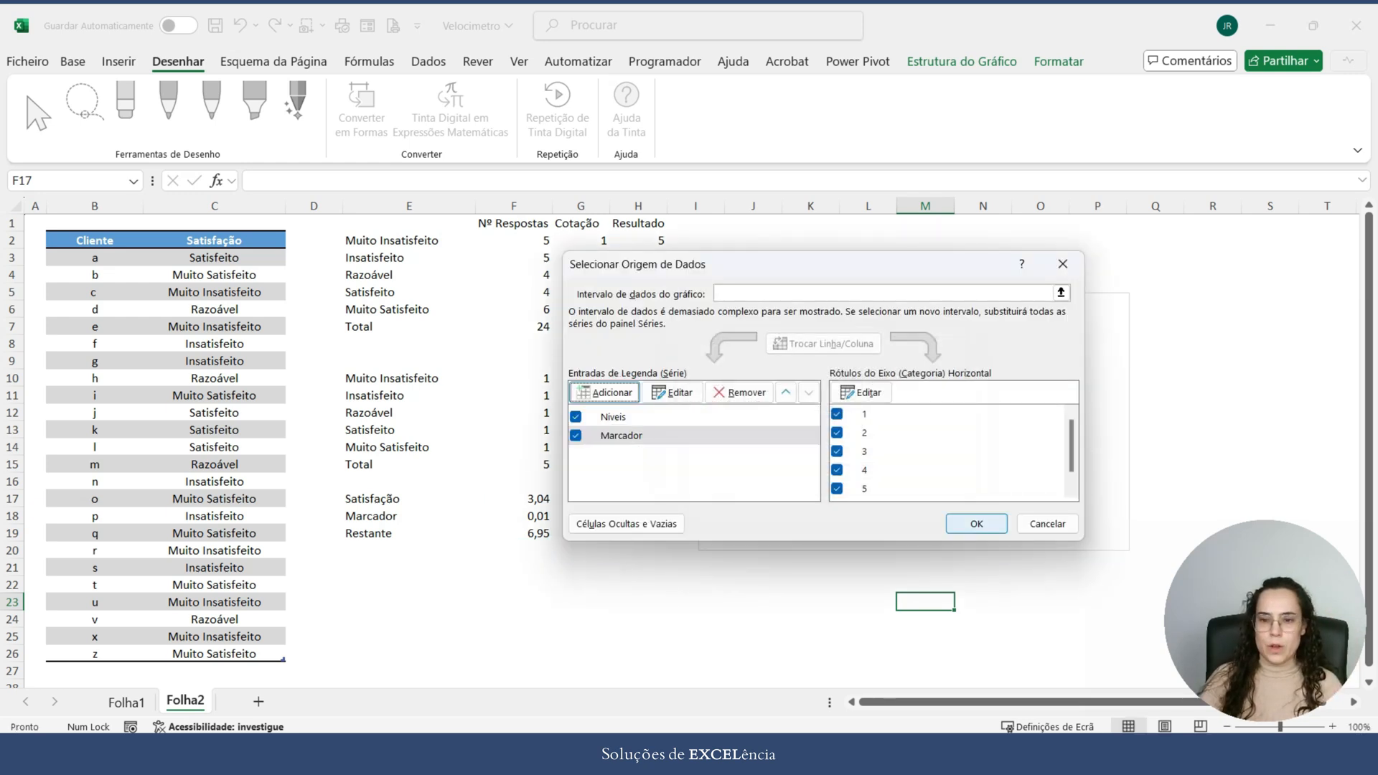
{"action": "key", "text": "Return"}
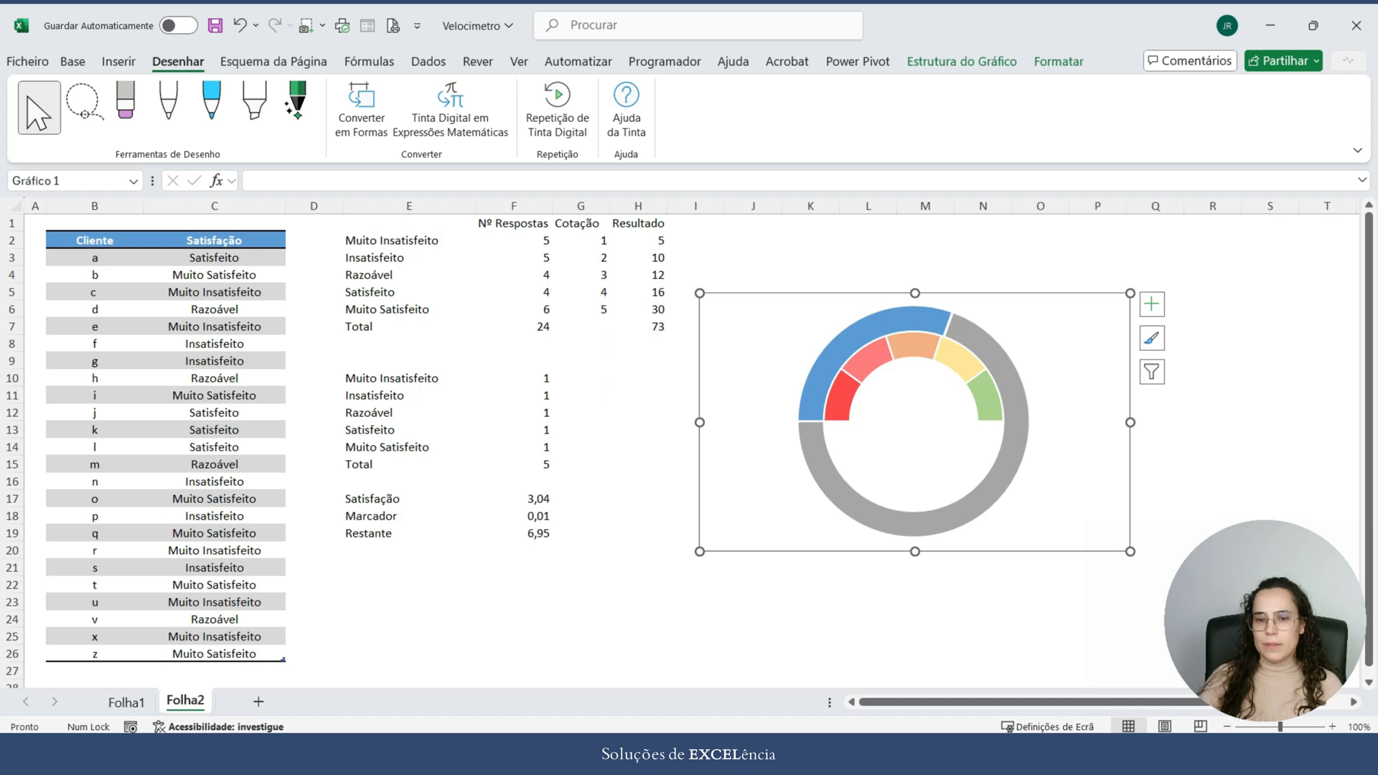
Step: Change the Marcador series to a Circular (pie) chart type, keeping Niveis as Anel (doughnut) in the combination
{"action": "mouse_move", "coordinate": [817, 399]}
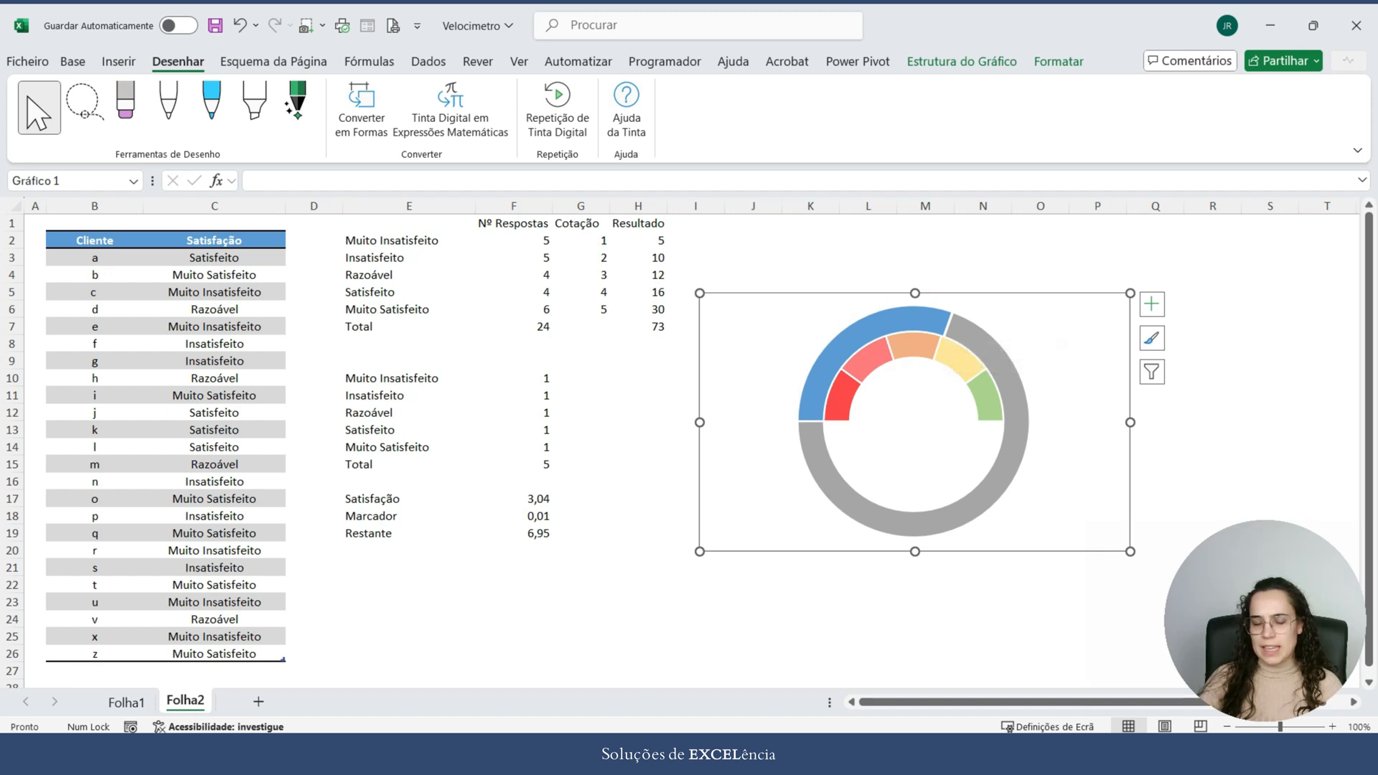
{"action": "mouse_move", "coordinate": [969, 503]}
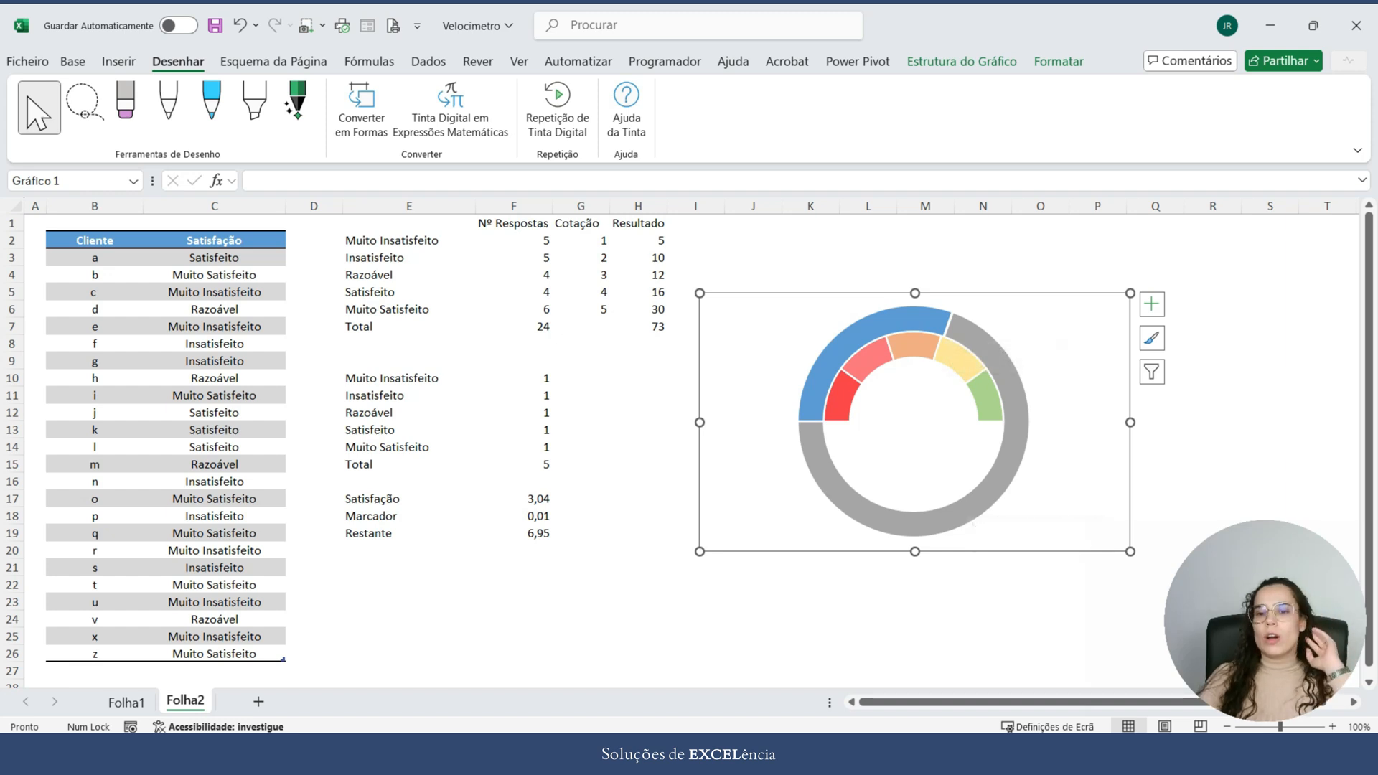
{"action": "right_click", "coordinate": [978, 339]}
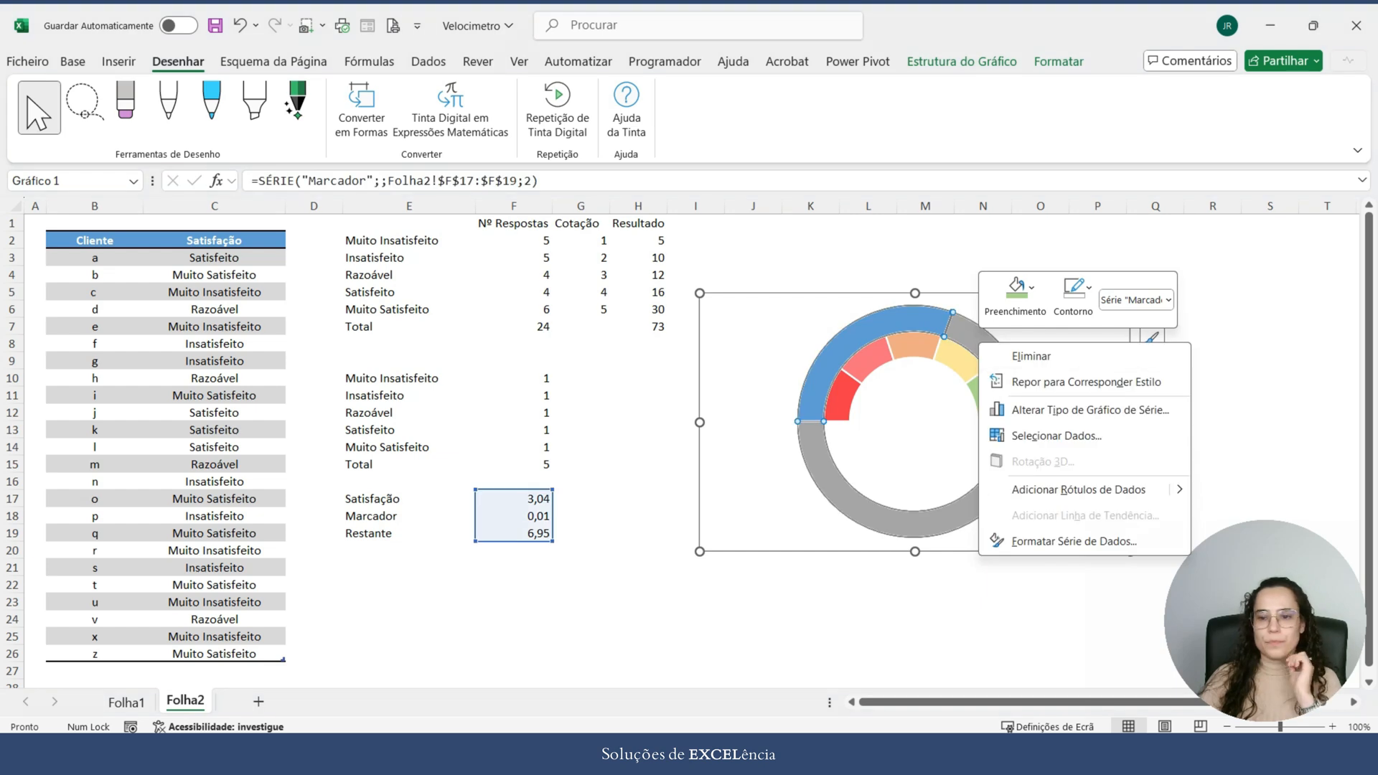
{"action": "key", "text": "Escape"}
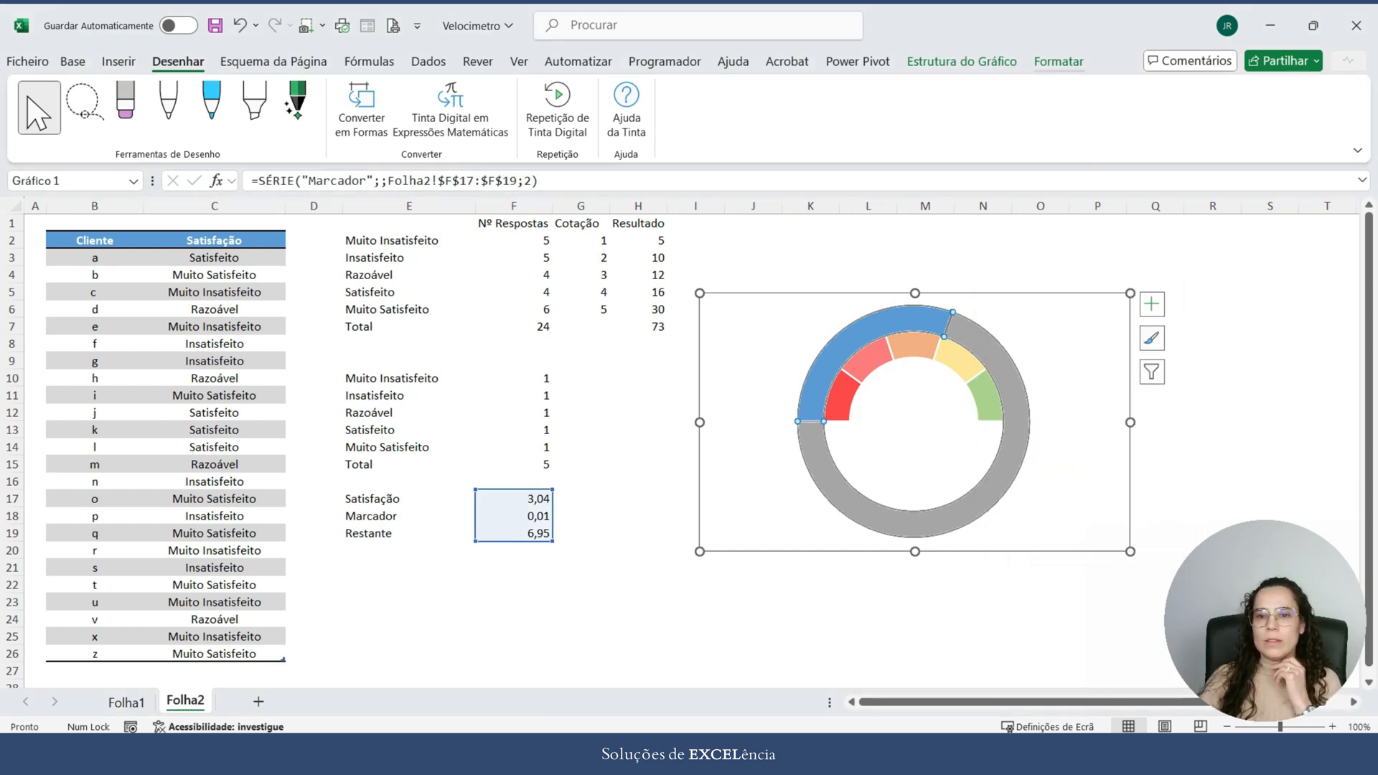
{"action": "left_click", "coordinate": [1059, 61]}
{"action": "left_click", "coordinate": [962, 62]}
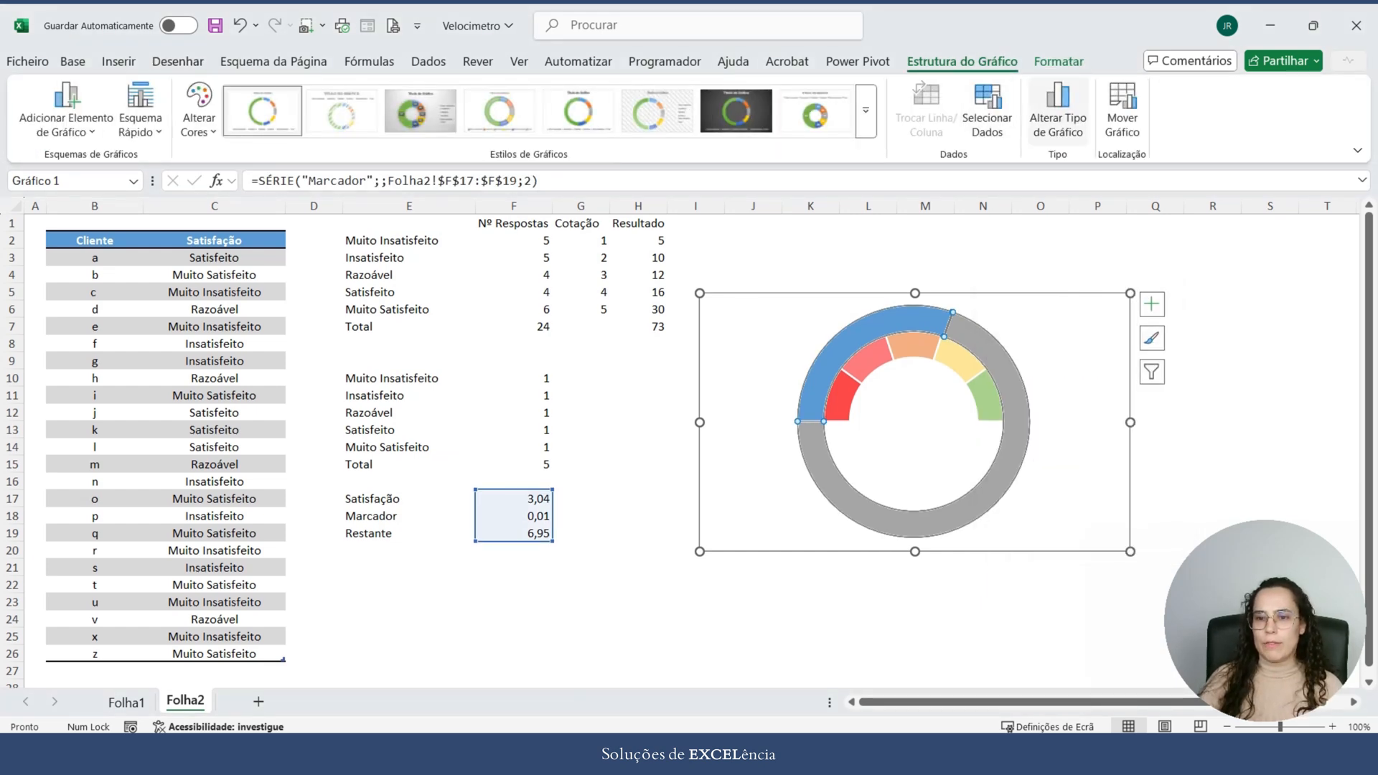
{"action": "left_click", "coordinate": [1058, 108]}
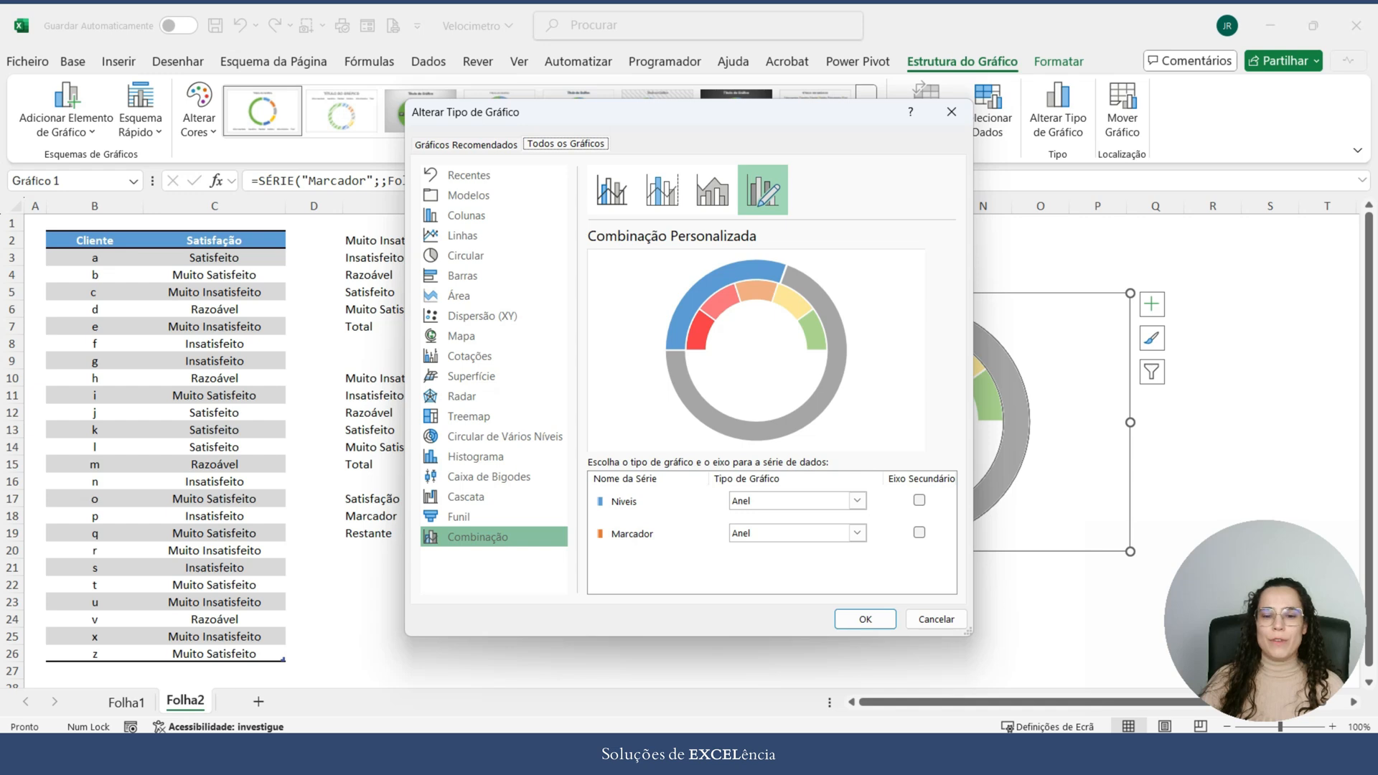
{"action": "left_click", "coordinate": [857, 533]}
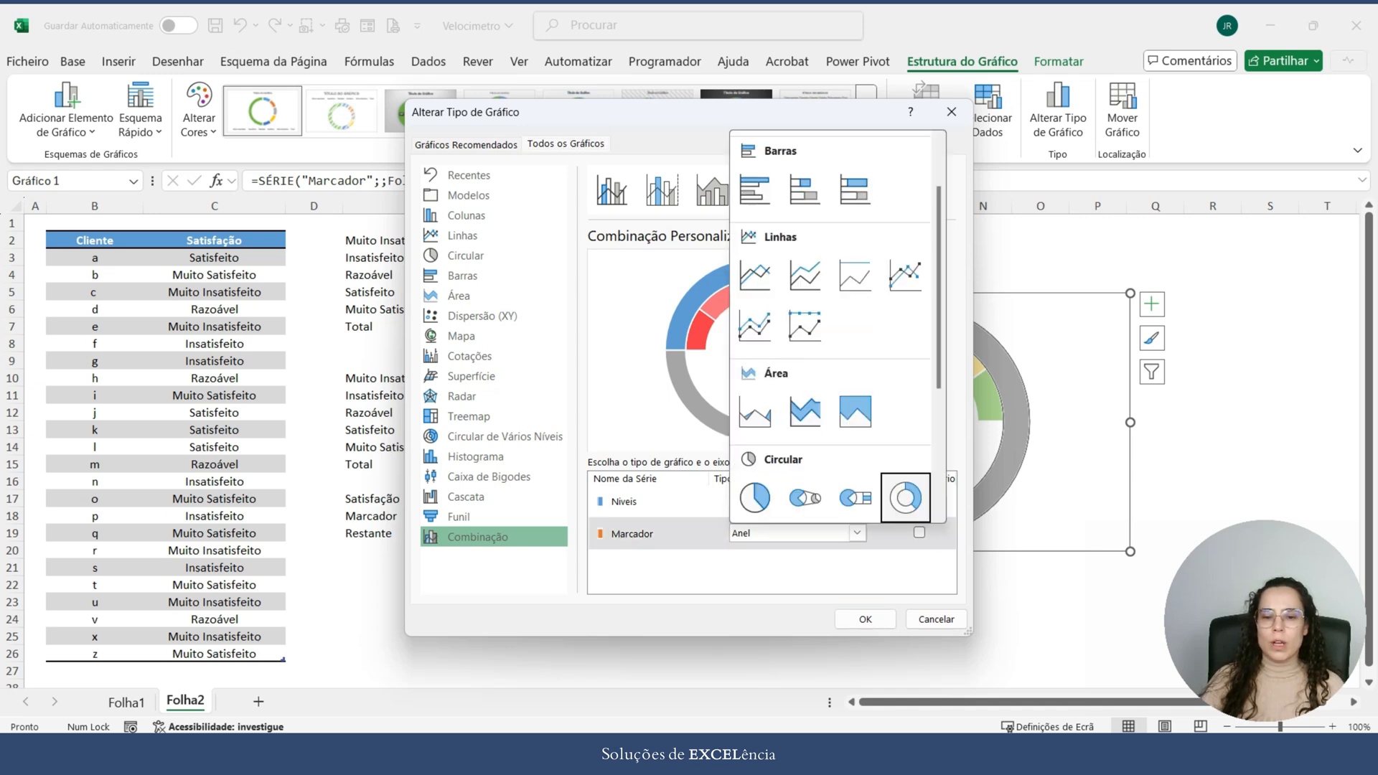
{"action": "left_click", "coordinate": [755, 498]}
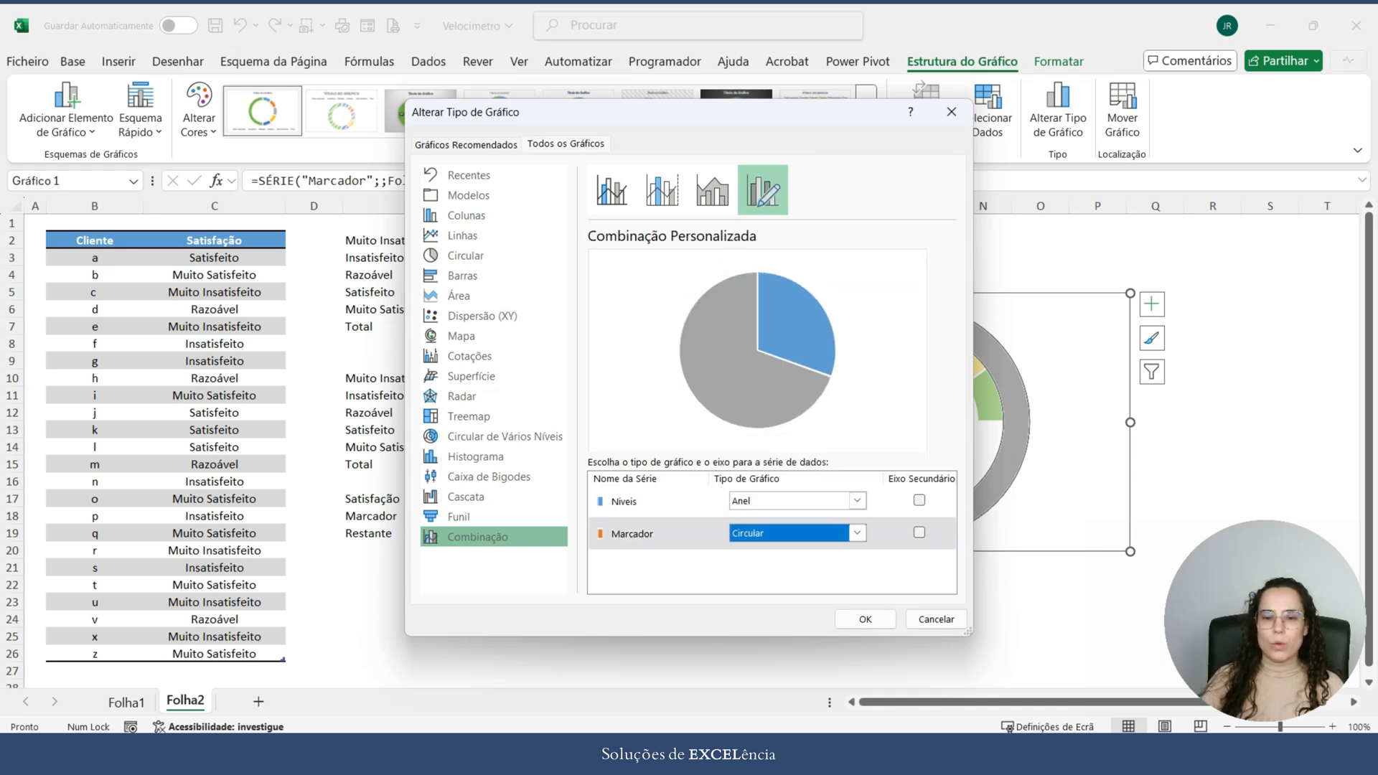
{"action": "left_click", "coordinate": [866, 620]}
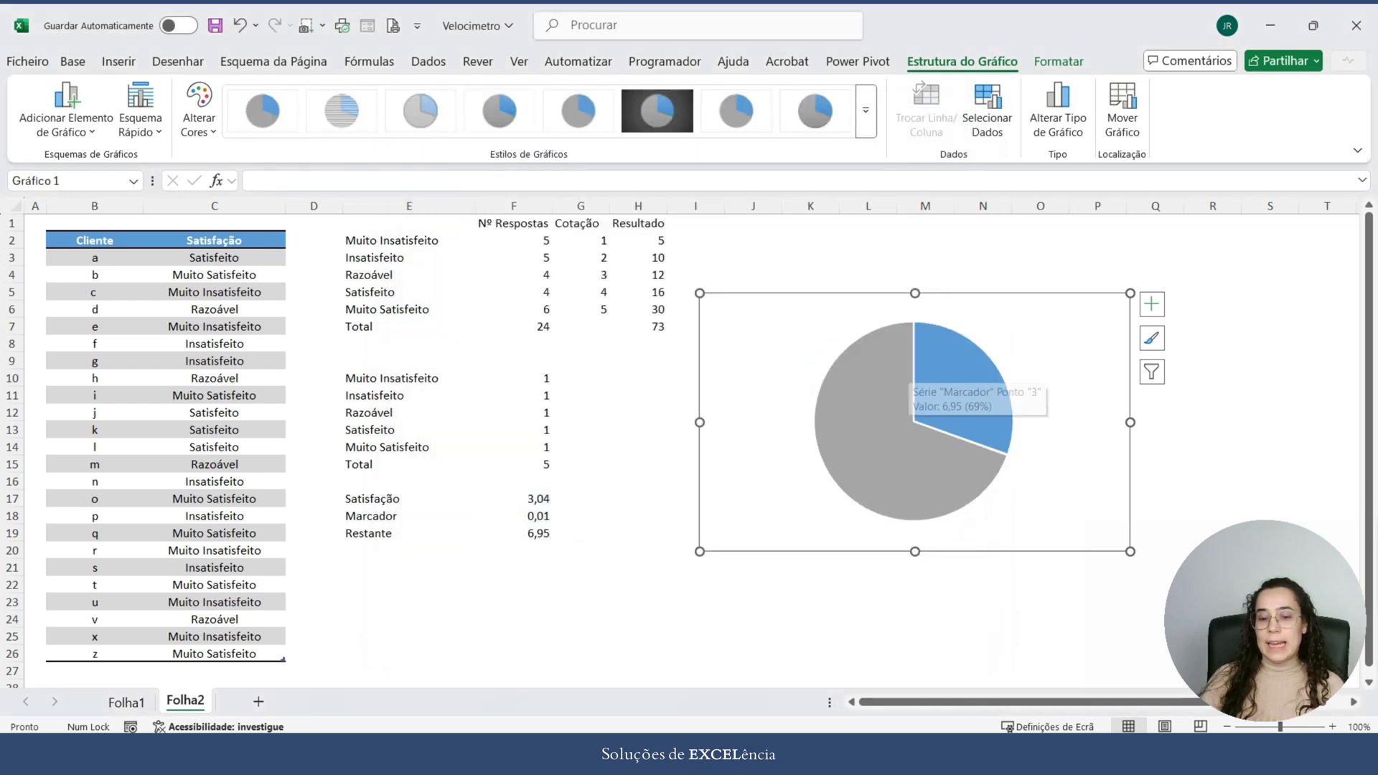
Step: Set the angle of the first slice to 270° for the Marcador pie series
{"action": "mouse_move", "coordinate": [939, 405]}
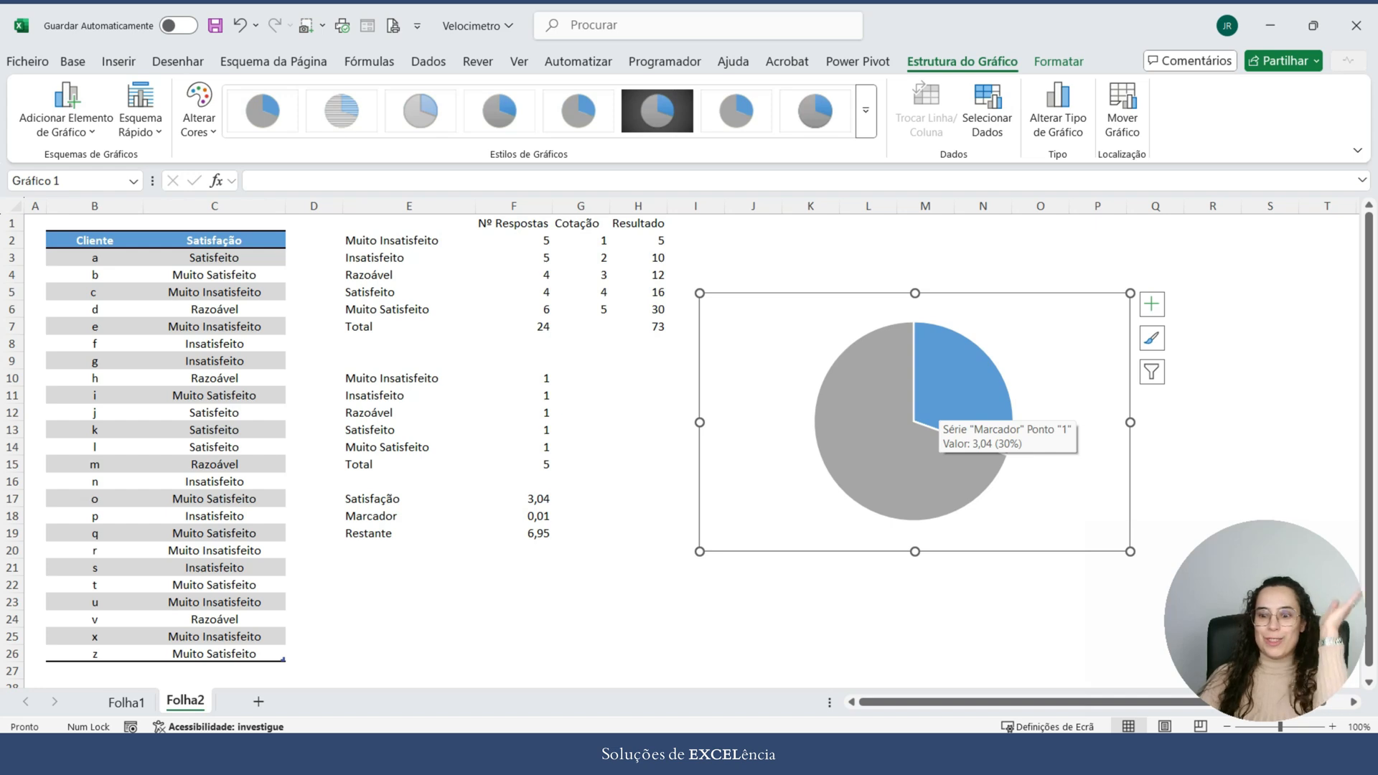
{"action": "right_click", "coordinate": [939, 404]}
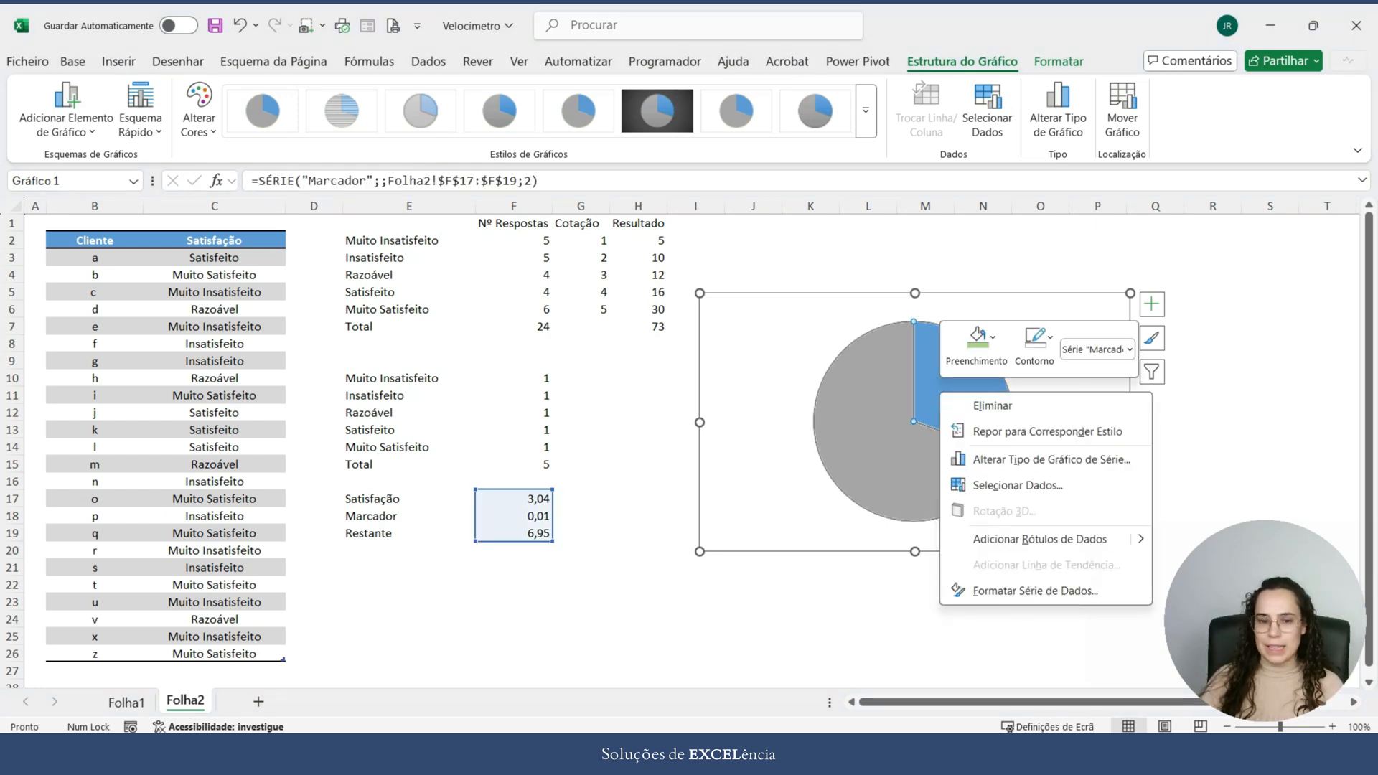
{"action": "left_click", "coordinate": [1035, 591]}
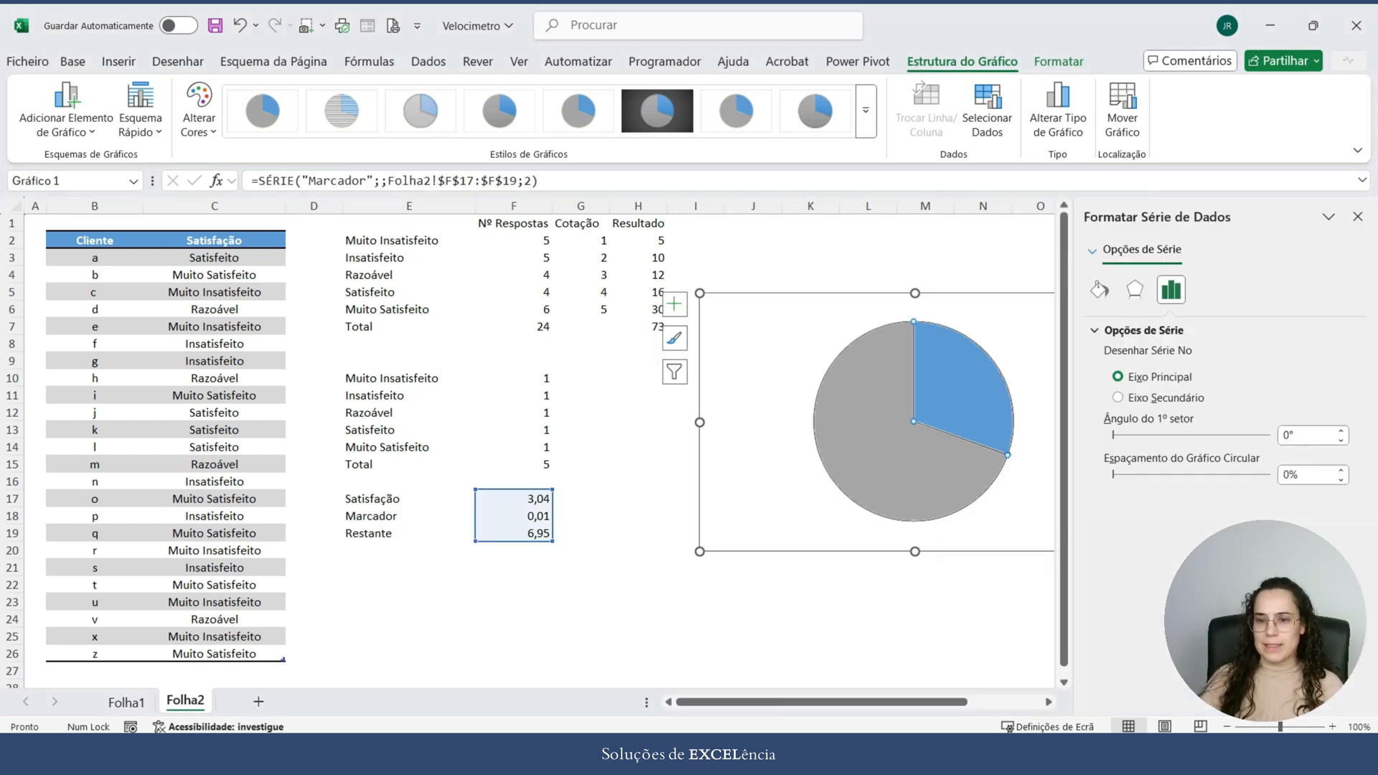
{"action": "left_click", "coordinate": [1308, 435]}
{"action": "type", "text": "270"}
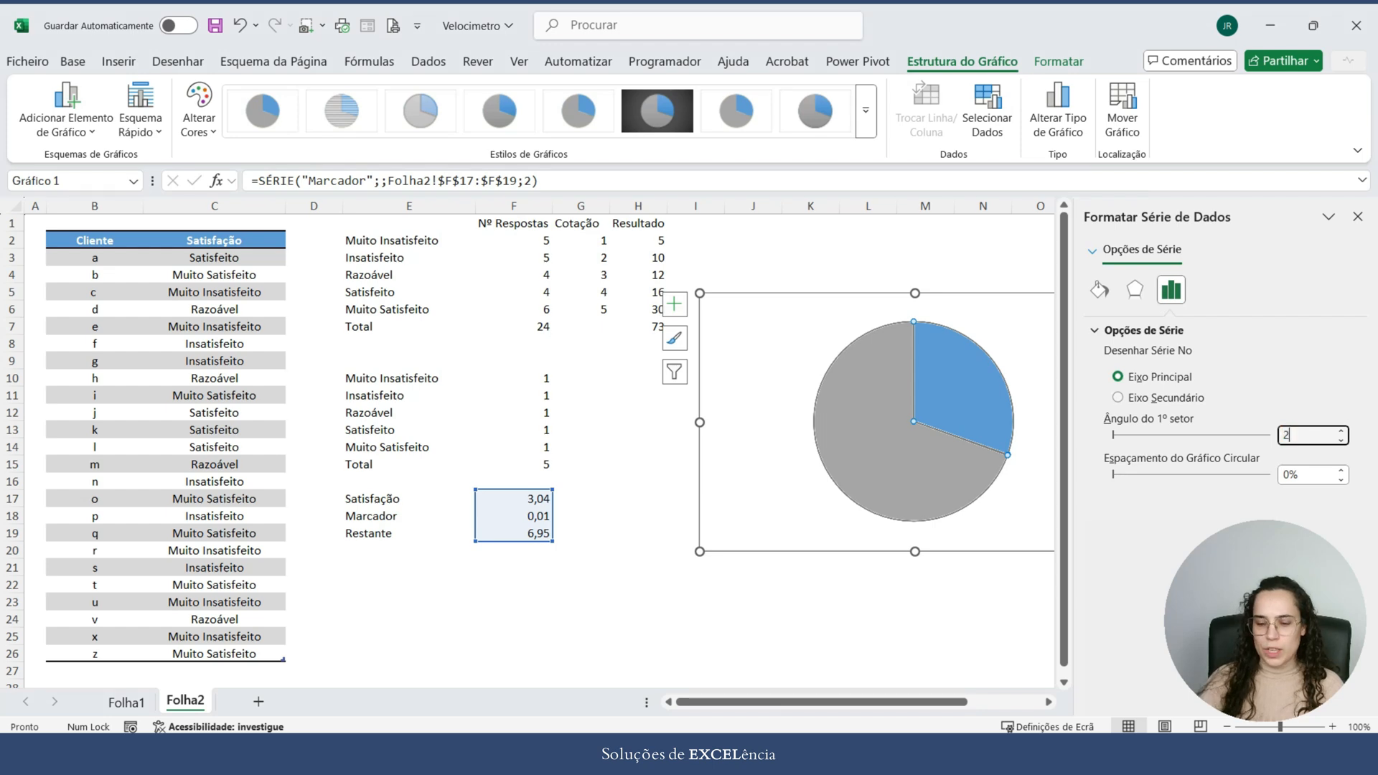
{"action": "key", "text": "Return"}
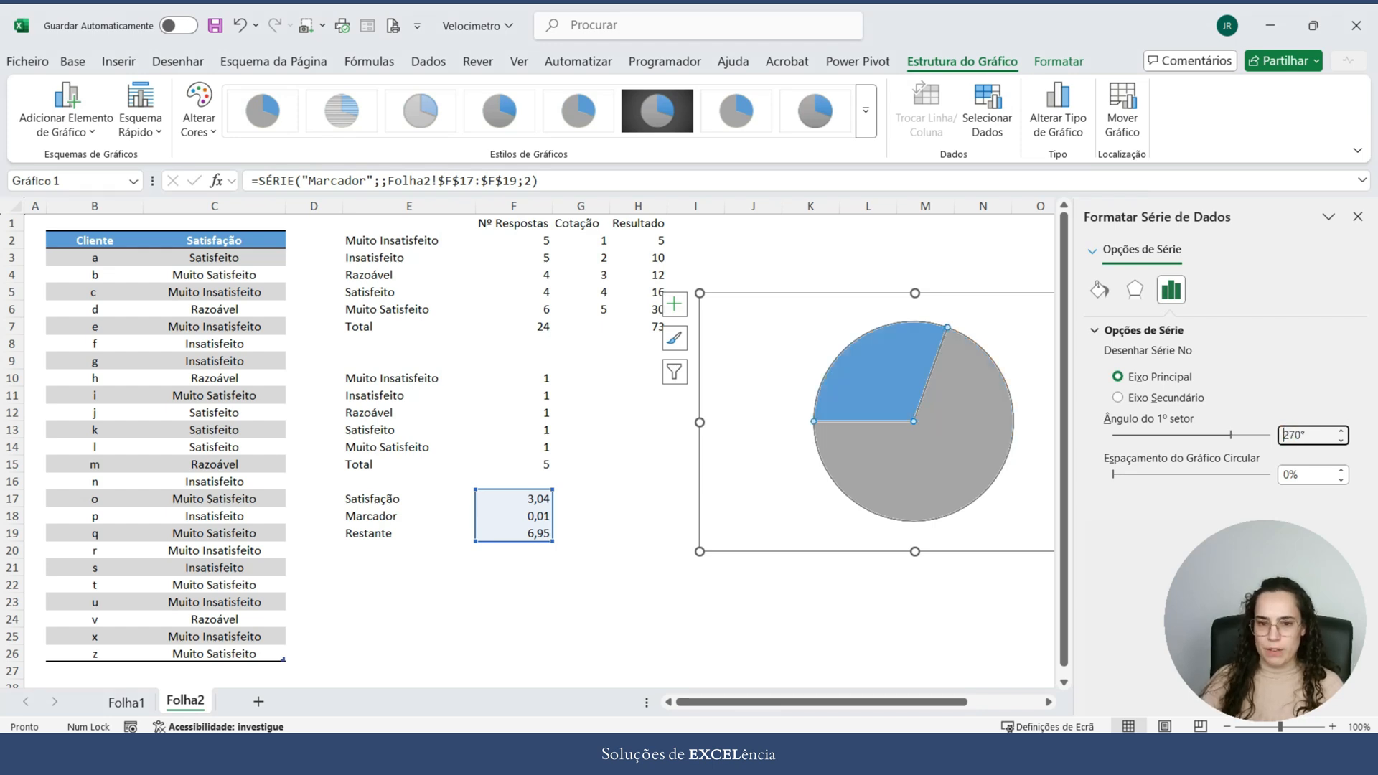
{"action": "left_click", "coordinate": [984, 619]}
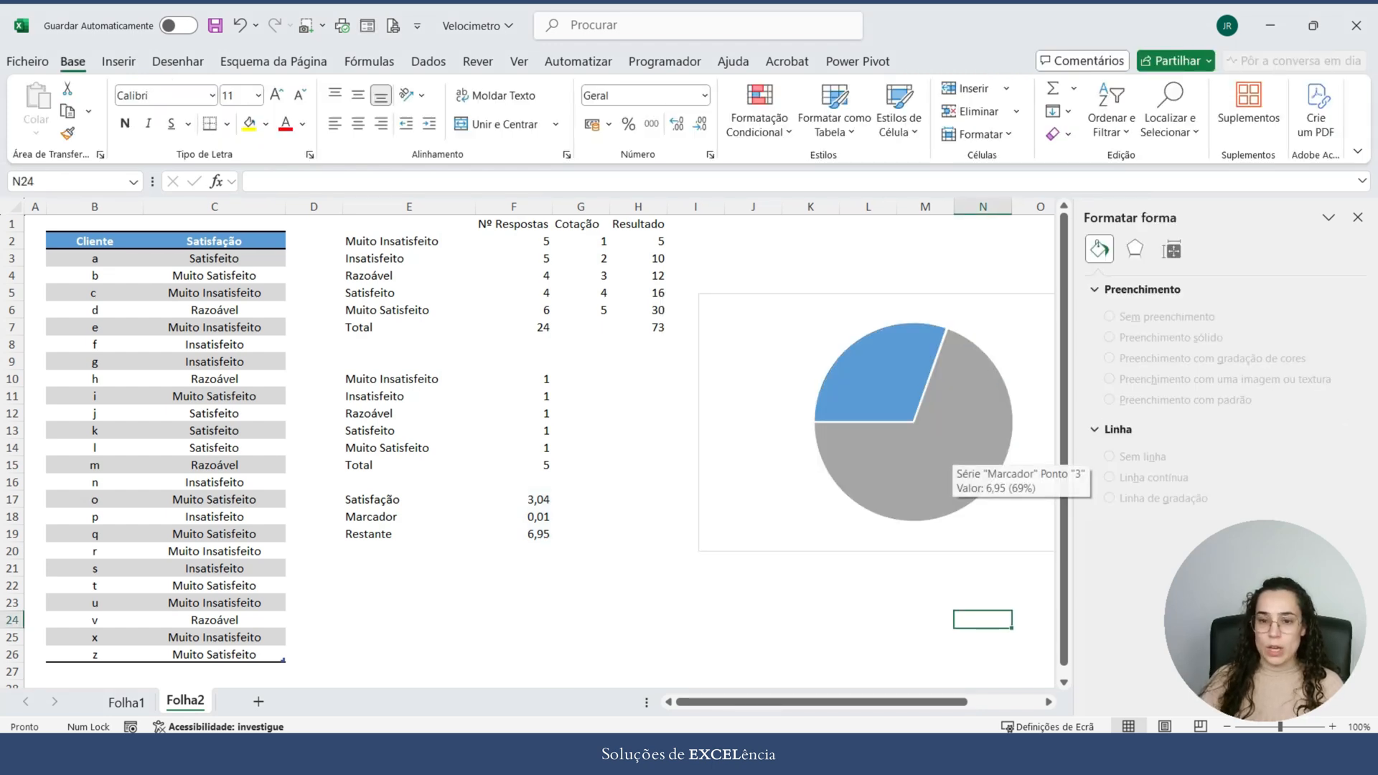
Step: Try a Marcador value of 0,1 in F18 to widen the needle slice, and set it back to 0,01
{"action": "left_click", "coordinate": [951, 449]}
{"action": "left_click", "coordinate": [867, 637]}
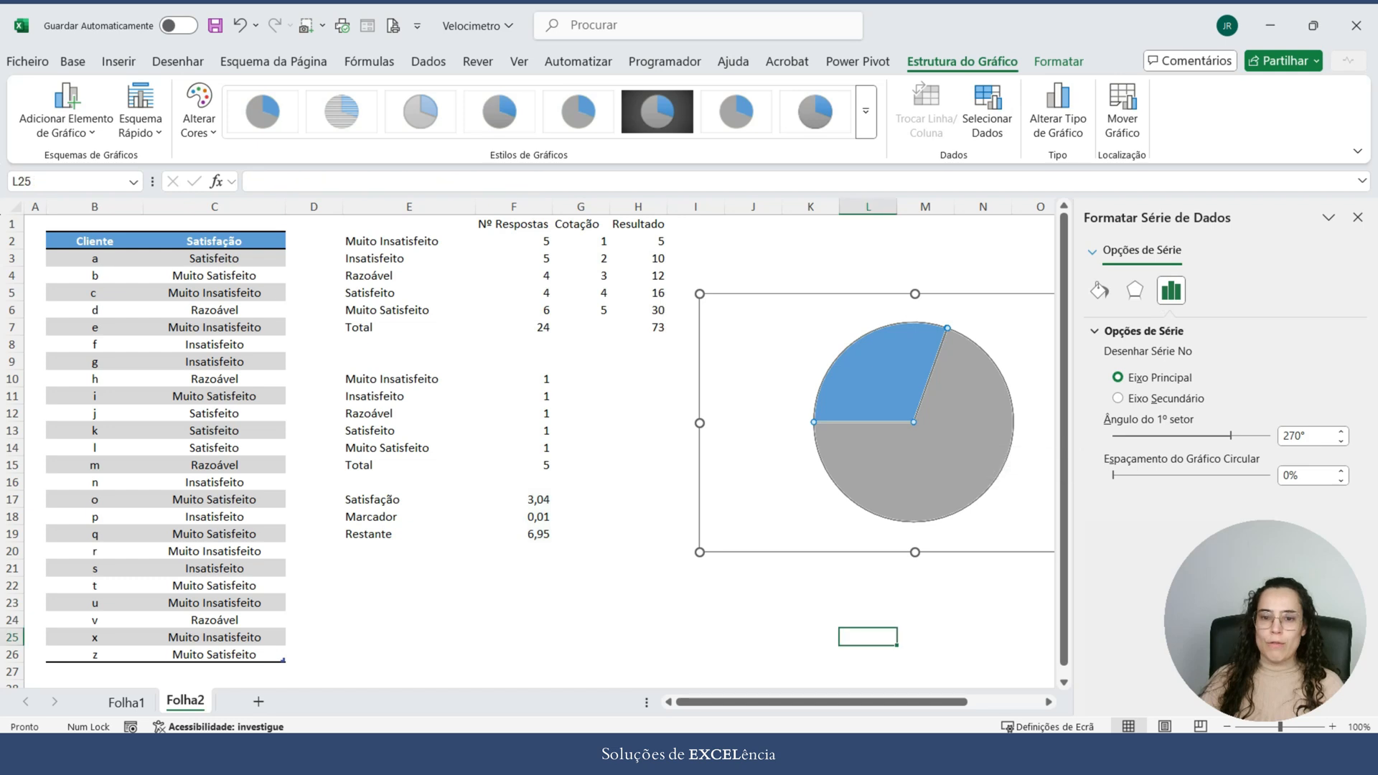
{"action": "left_click", "coordinate": [514, 517]}
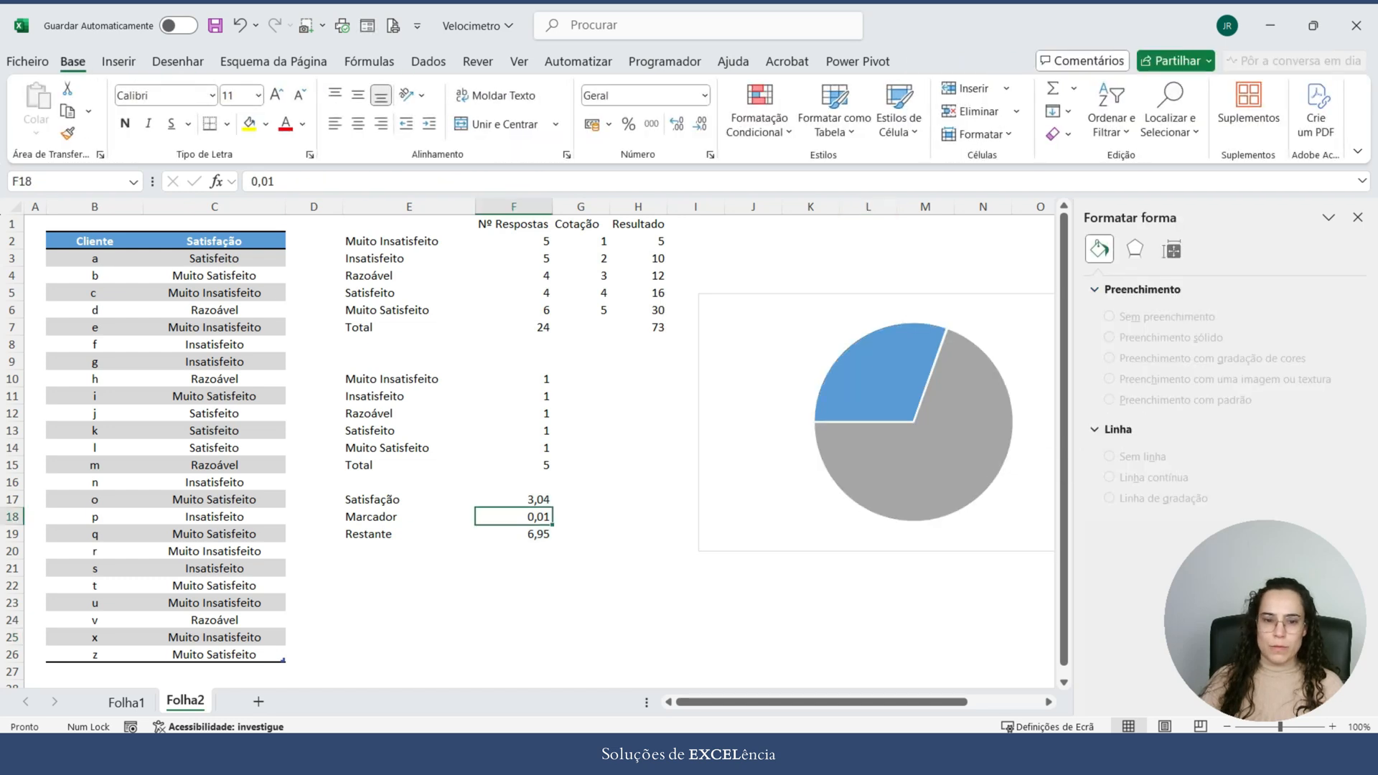
{"action": "type", "text": "0,1"}
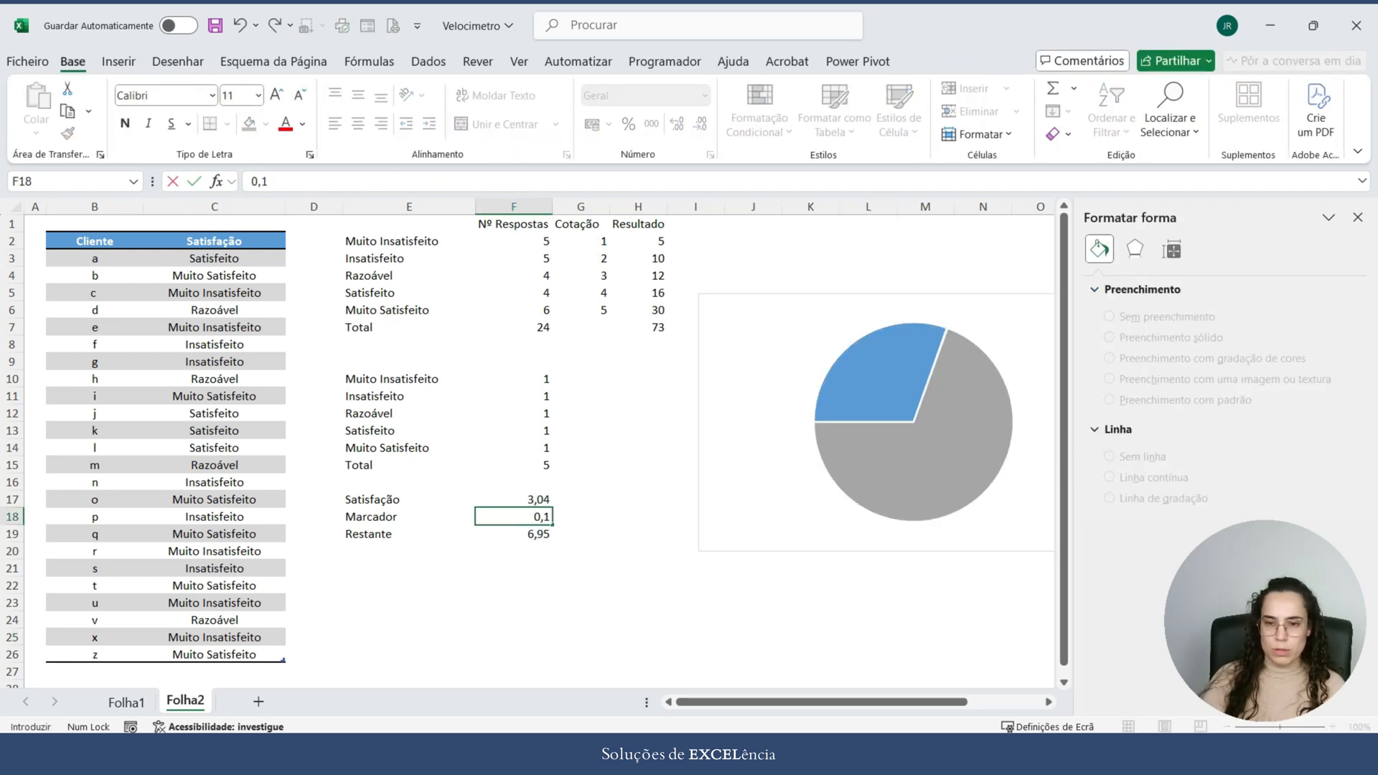
{"action": "key", "text": "Return"}
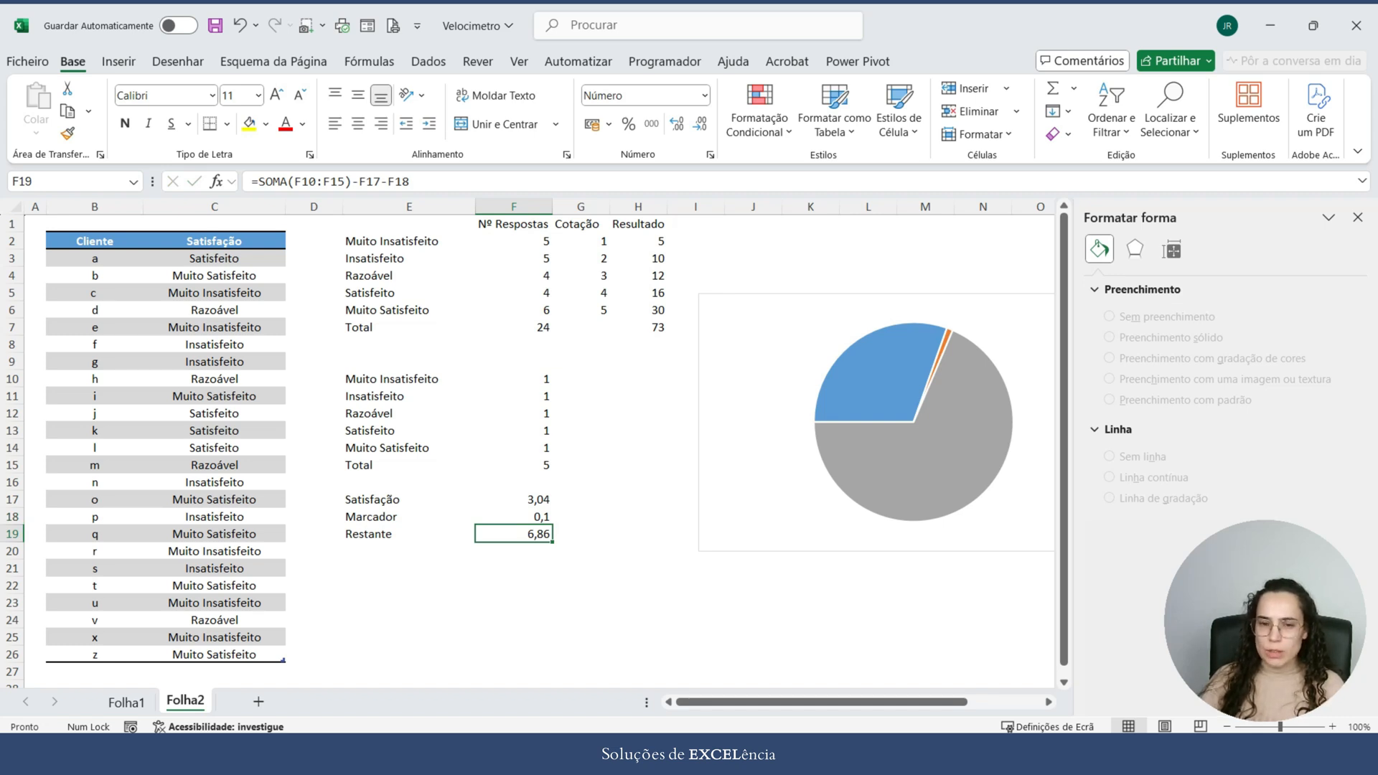
{"action": "key", "text": "Up"}
{"action": "type", "text": "0,01"}
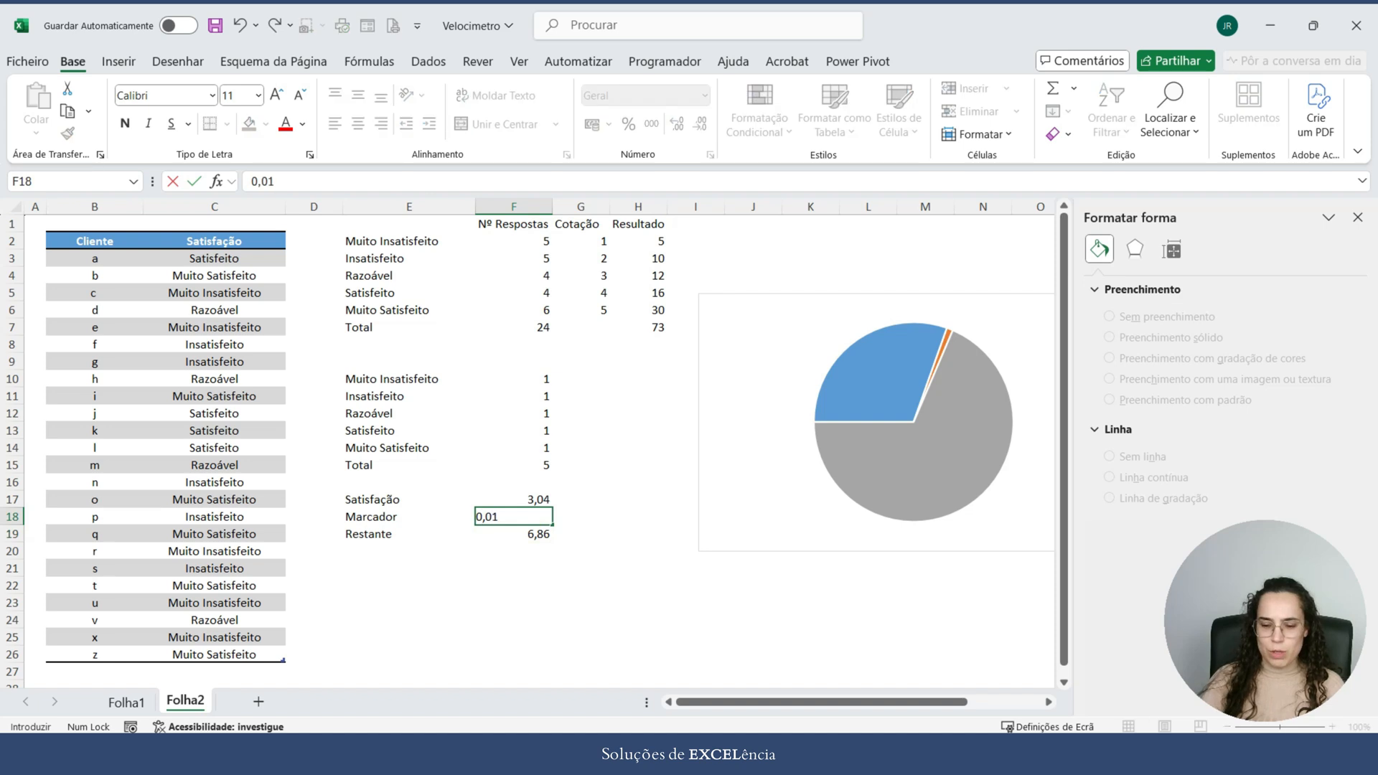
{"action": "key", "text": "Return"}
Step: Set the Marcador value in F18 to 0,1
{"action": "key", "text": "Up"}
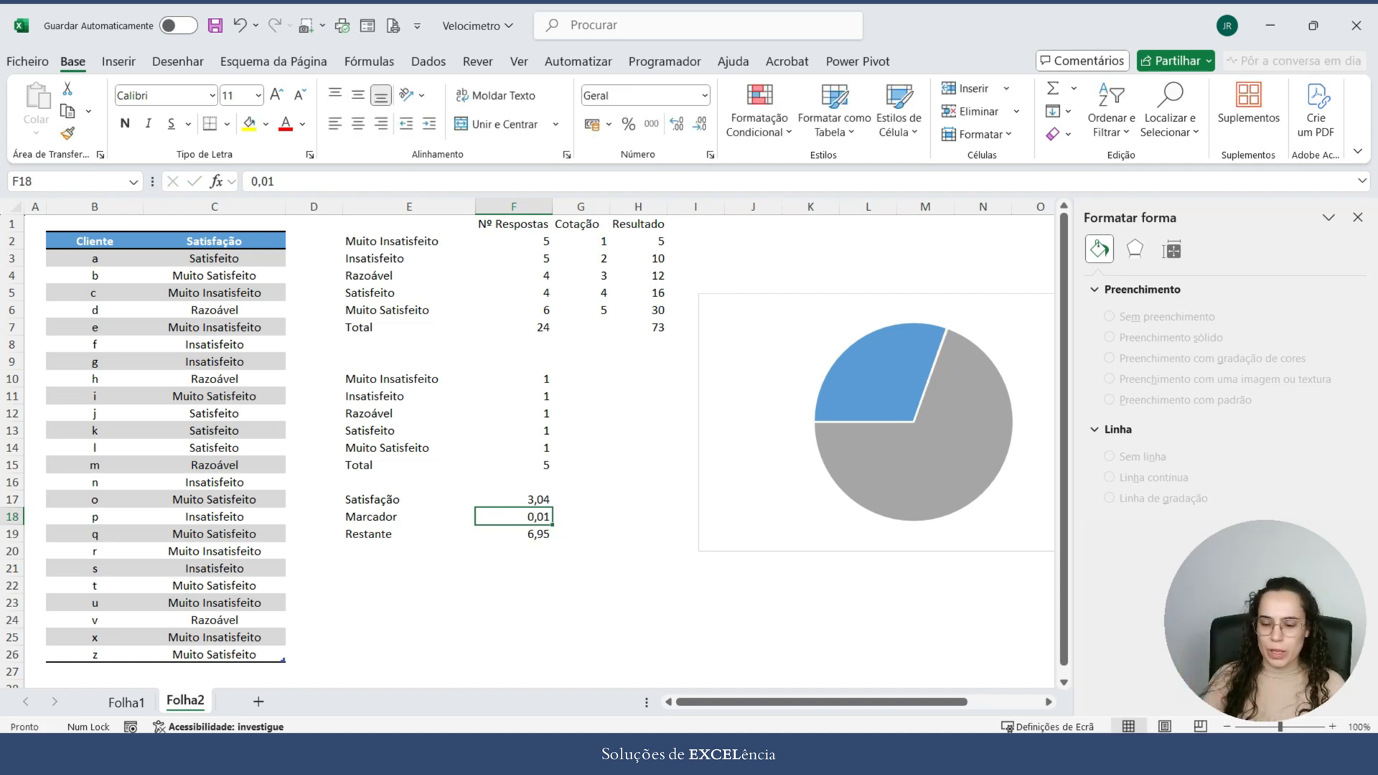
{"action": "type", "text": "0,1"}
{"action": "key", "text": "Return"}
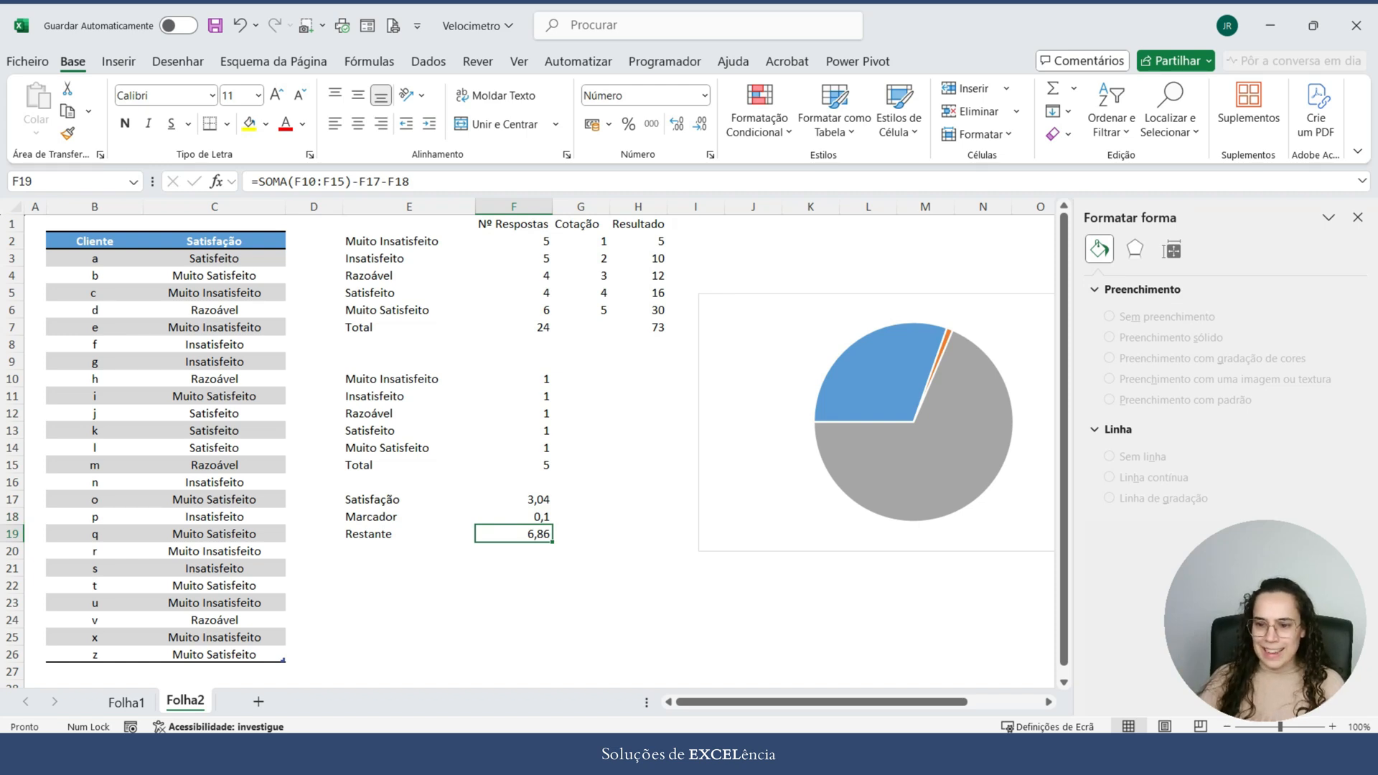
Step: Remove both the fill and the outline from the blue Satisfação slice of the Marcador pie
{"action": "mouse_move", "coordinate": [948, 344]}
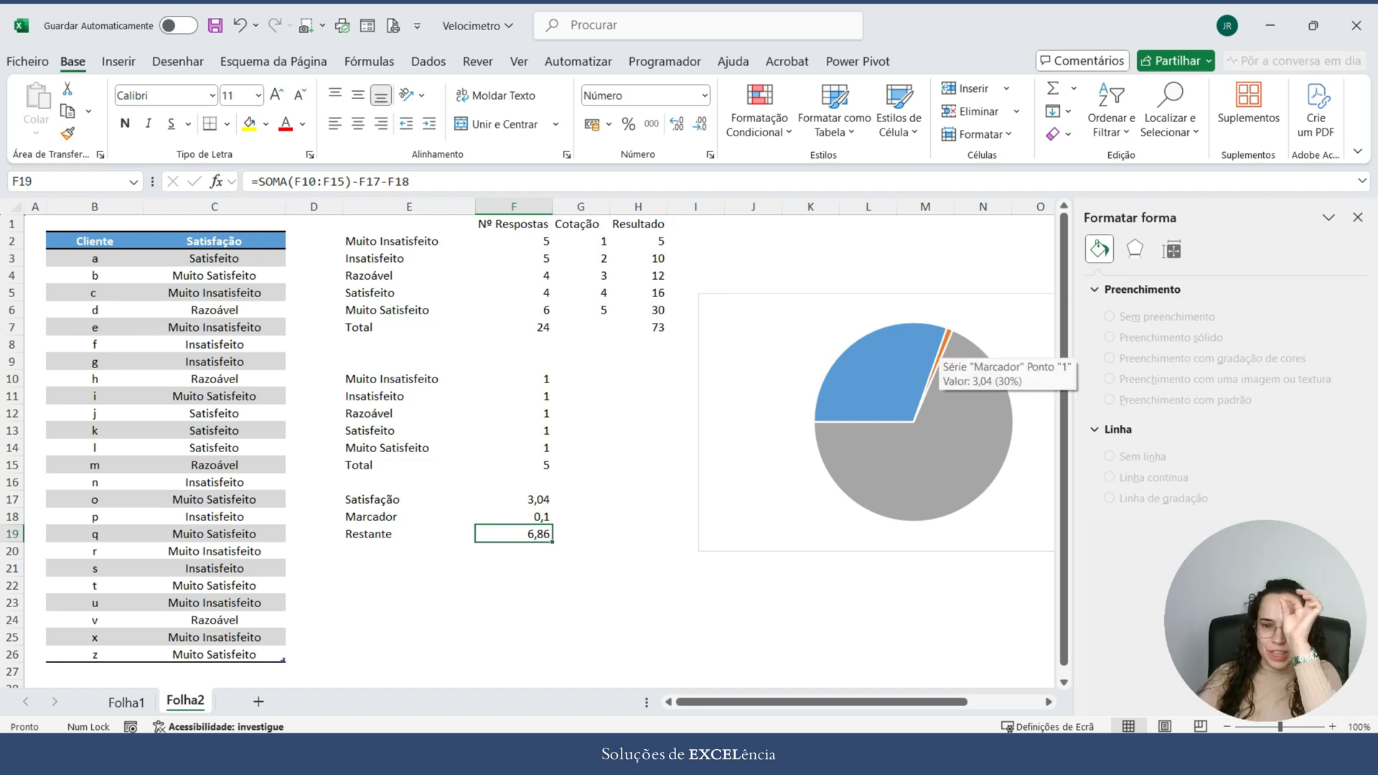
{"action": "mouse_move", "coordinate": [976, 485]}
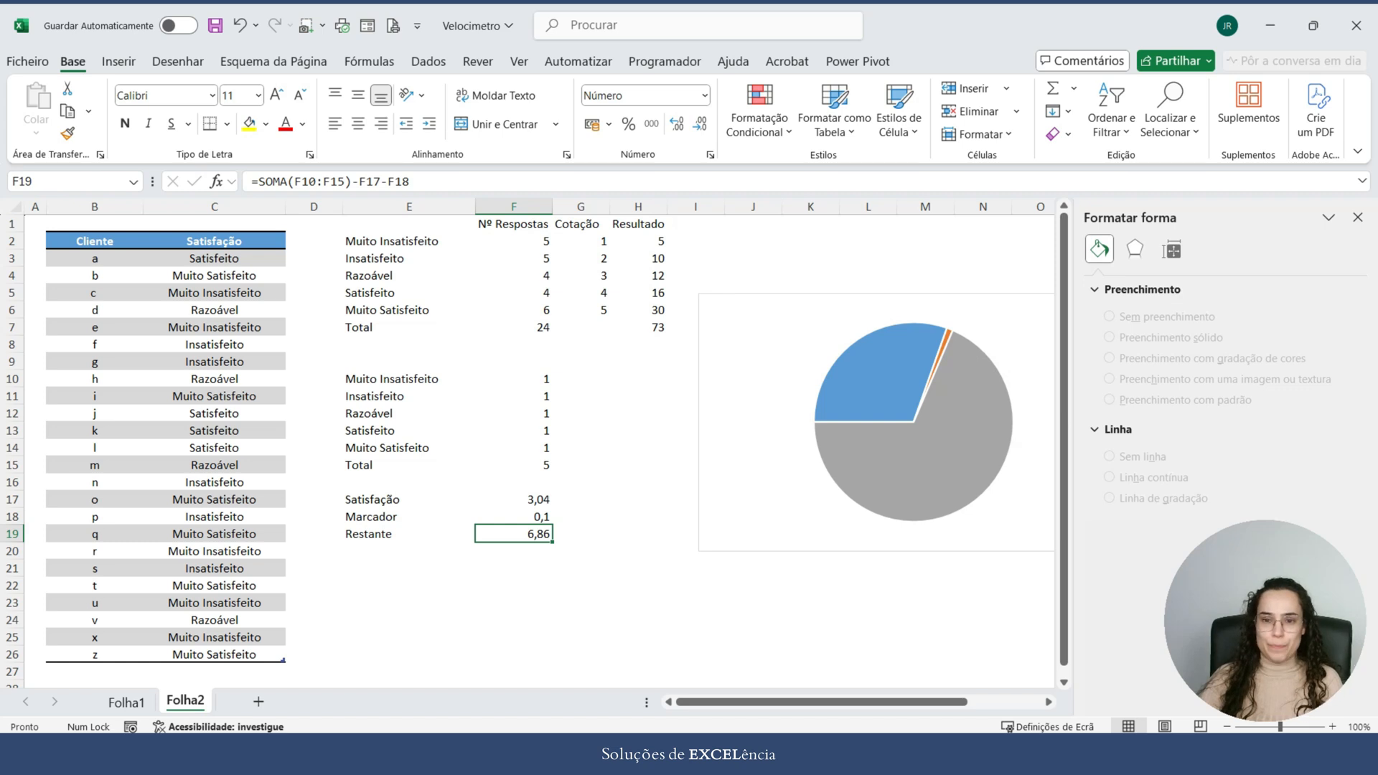
{"action": "mouse_move", "coordinate": [885, 378]}
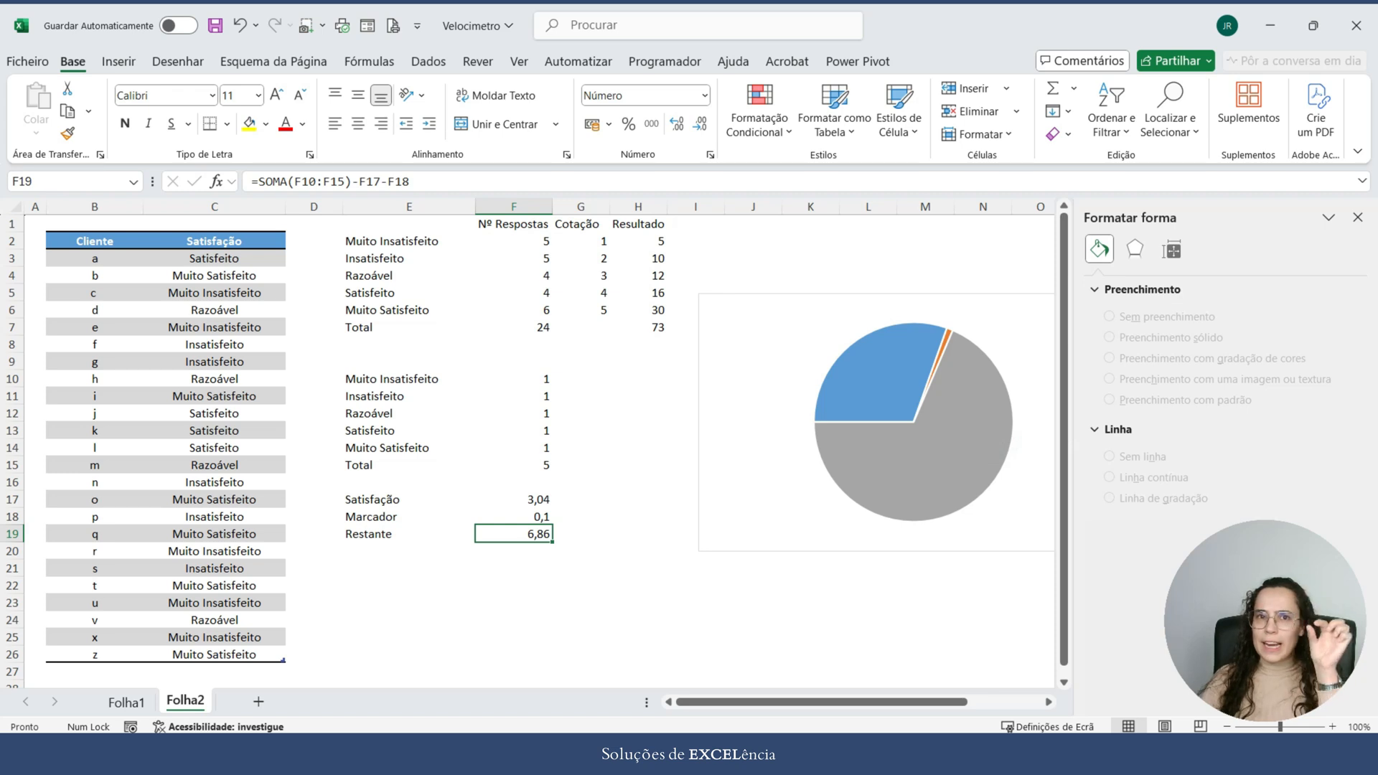
{"action": "mouse_move", "coordinate": [937, 392]}
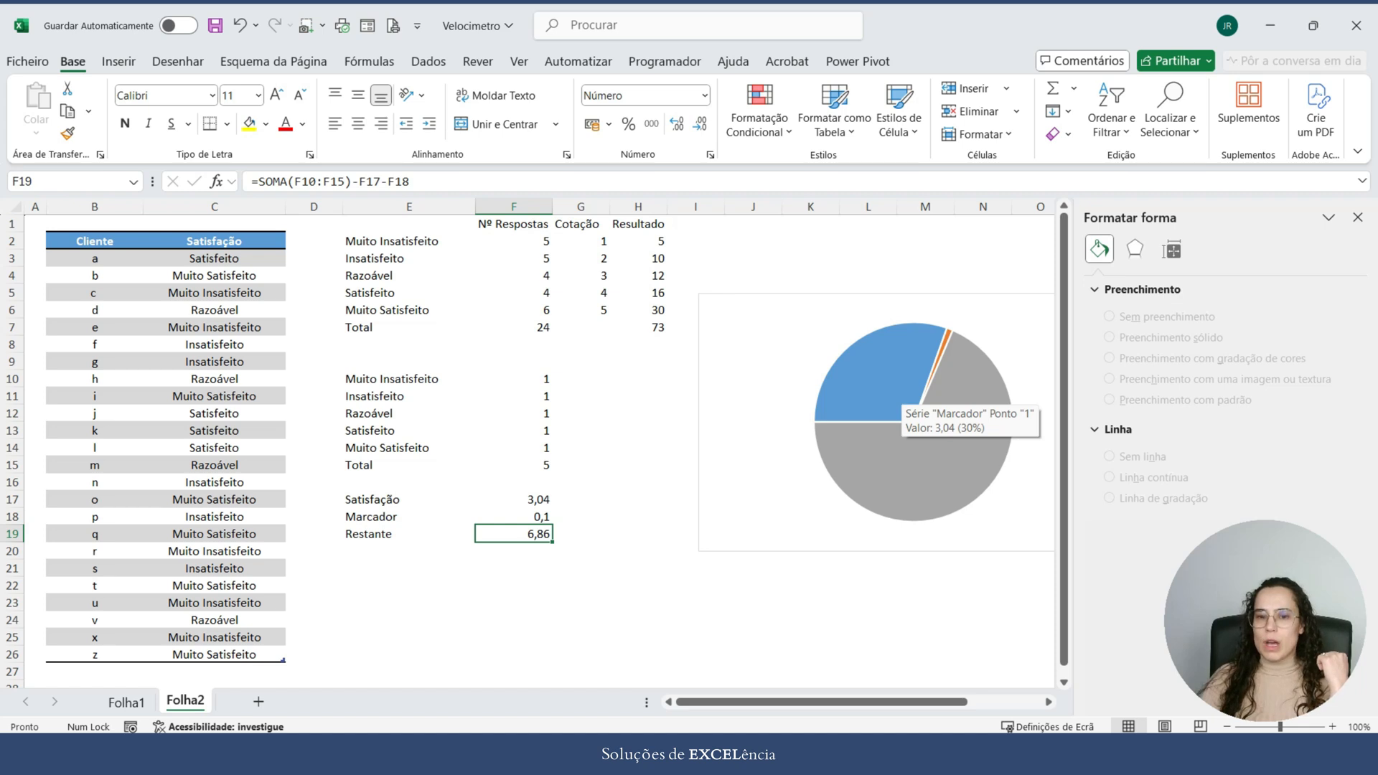
{"action": "left_click", "coordinate": [901, 391]}
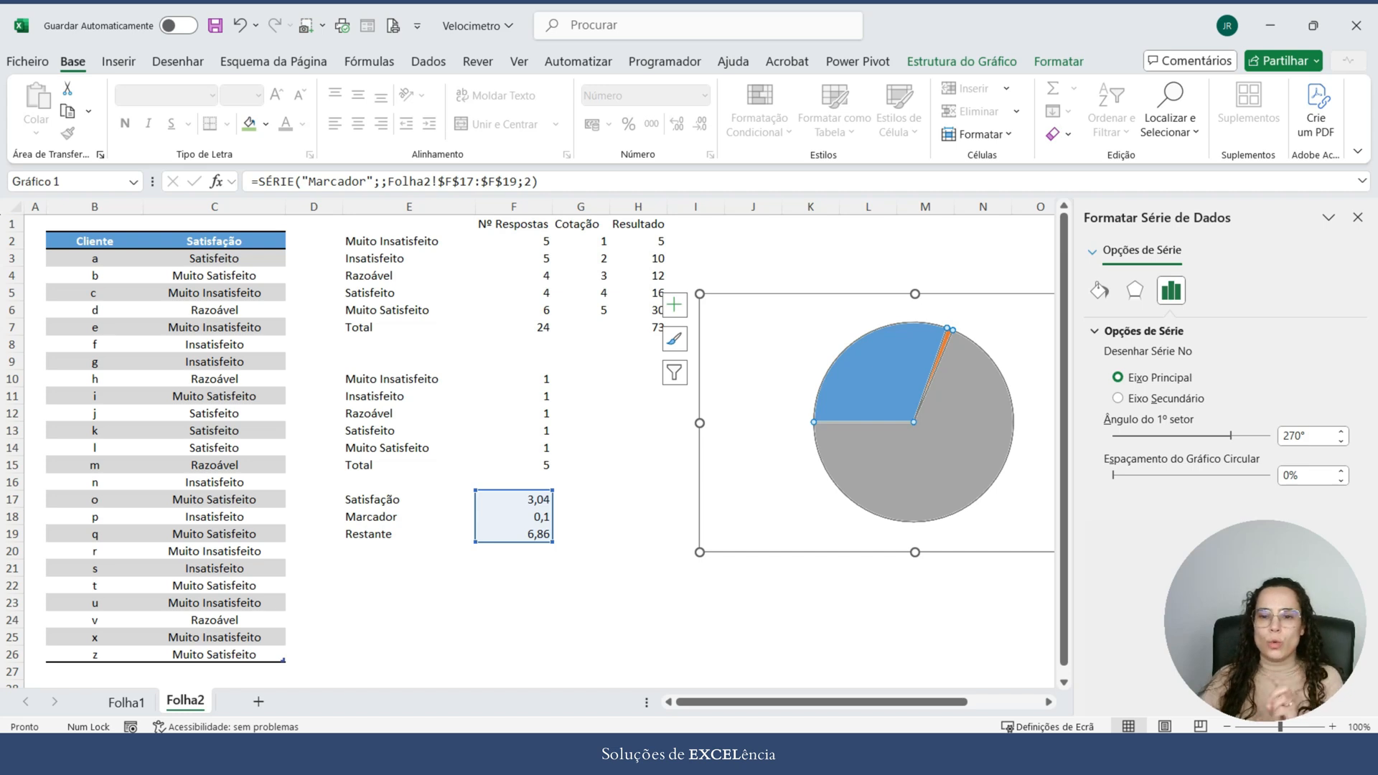
{"action": "left_click", "coordinate": [900, 392]}
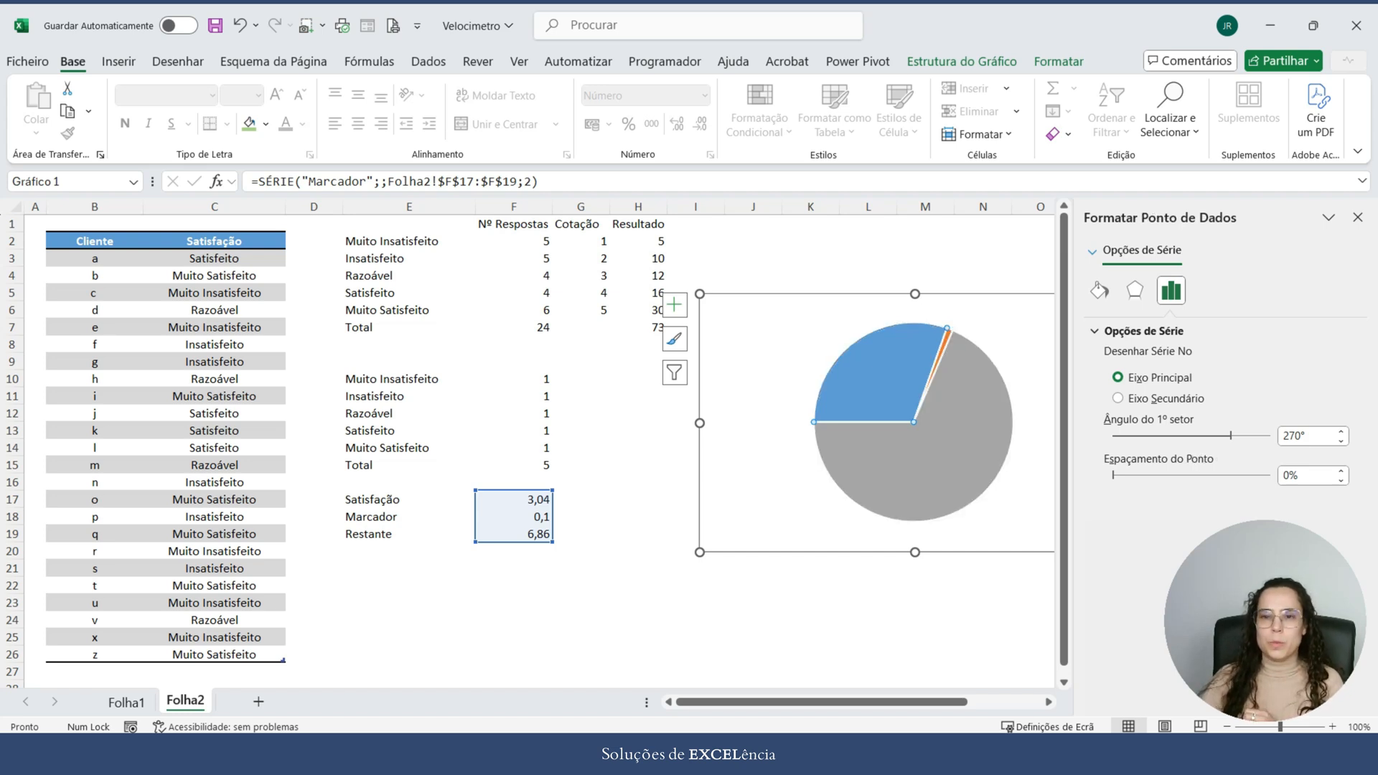
{"action": "left_click", "coordinate": [1059, 62]}
{"action": "left_click", "coordinate": [687, 88]}
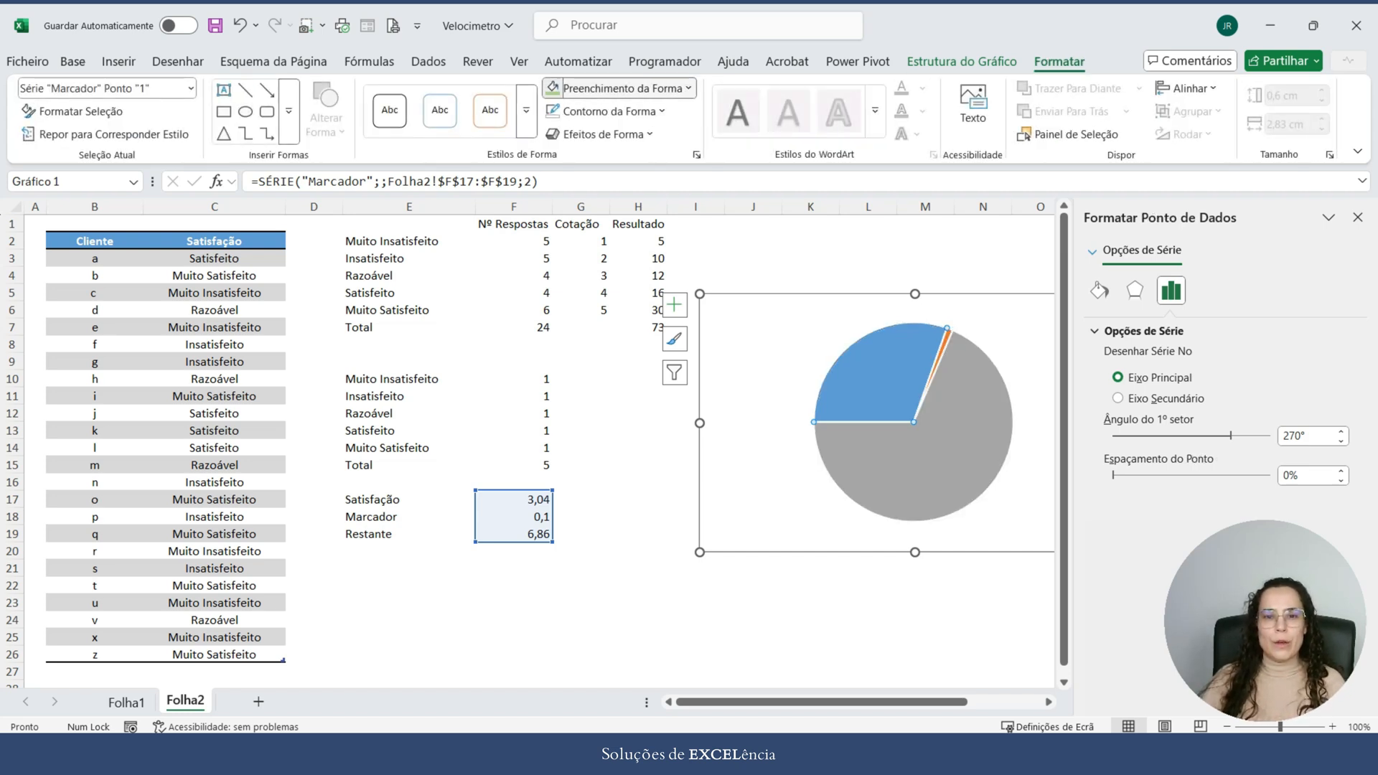
{"action": "left_click", "coordinate": [610, 478]}
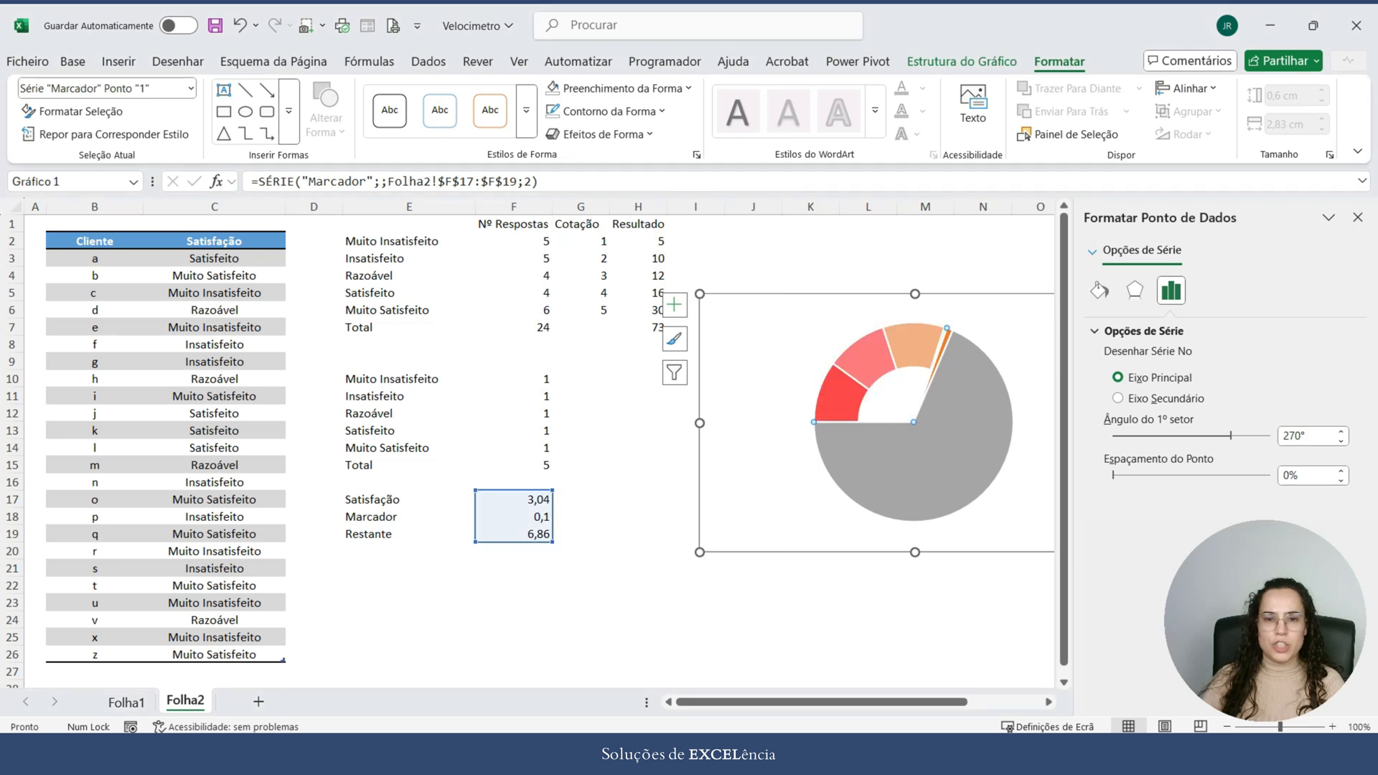
{"action": "left_click", "coordinate": [609, 112]}
{"action": "left_click", "coordinate": [608, 503]}
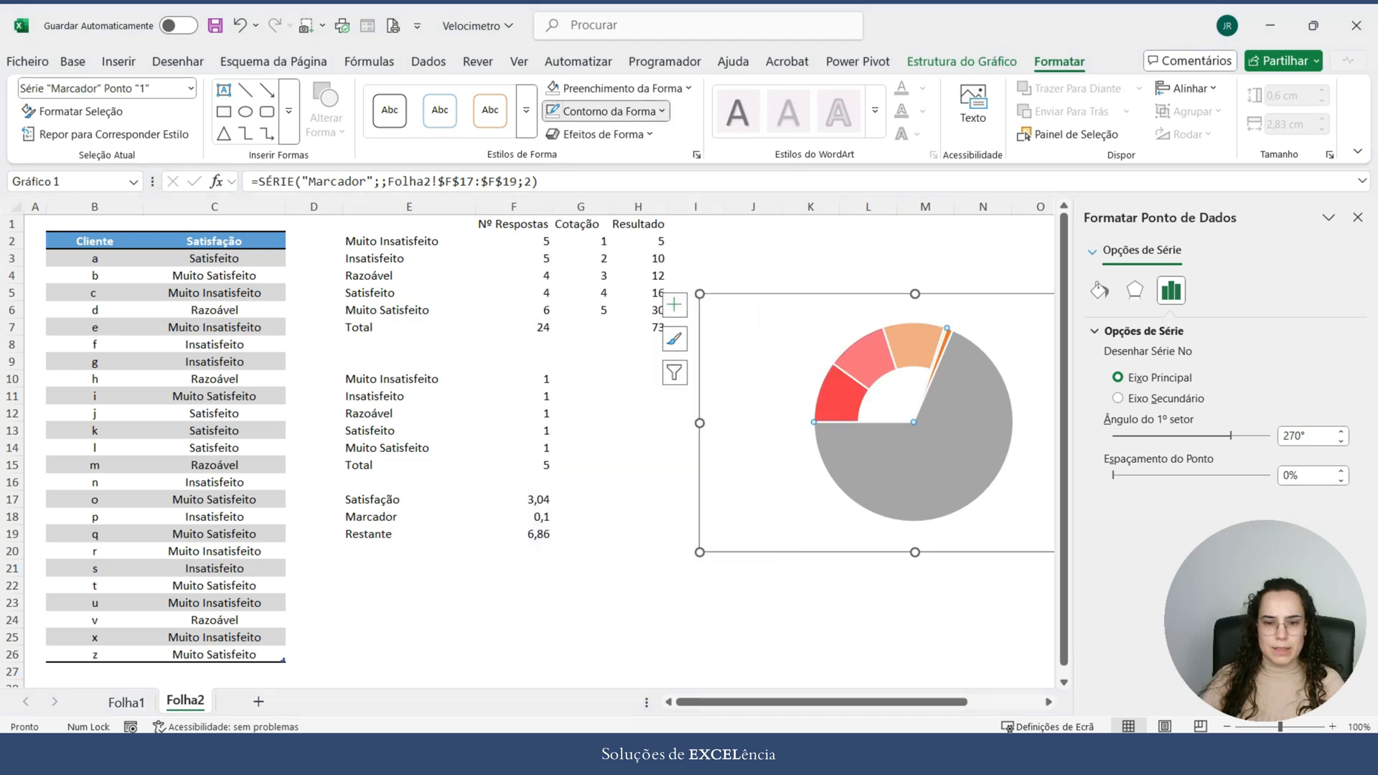
Step: Remove the fill and the outline from the large grey Restante slice of the Marcador pie
{"action": "left_click", "coordinate": [973, 434]}
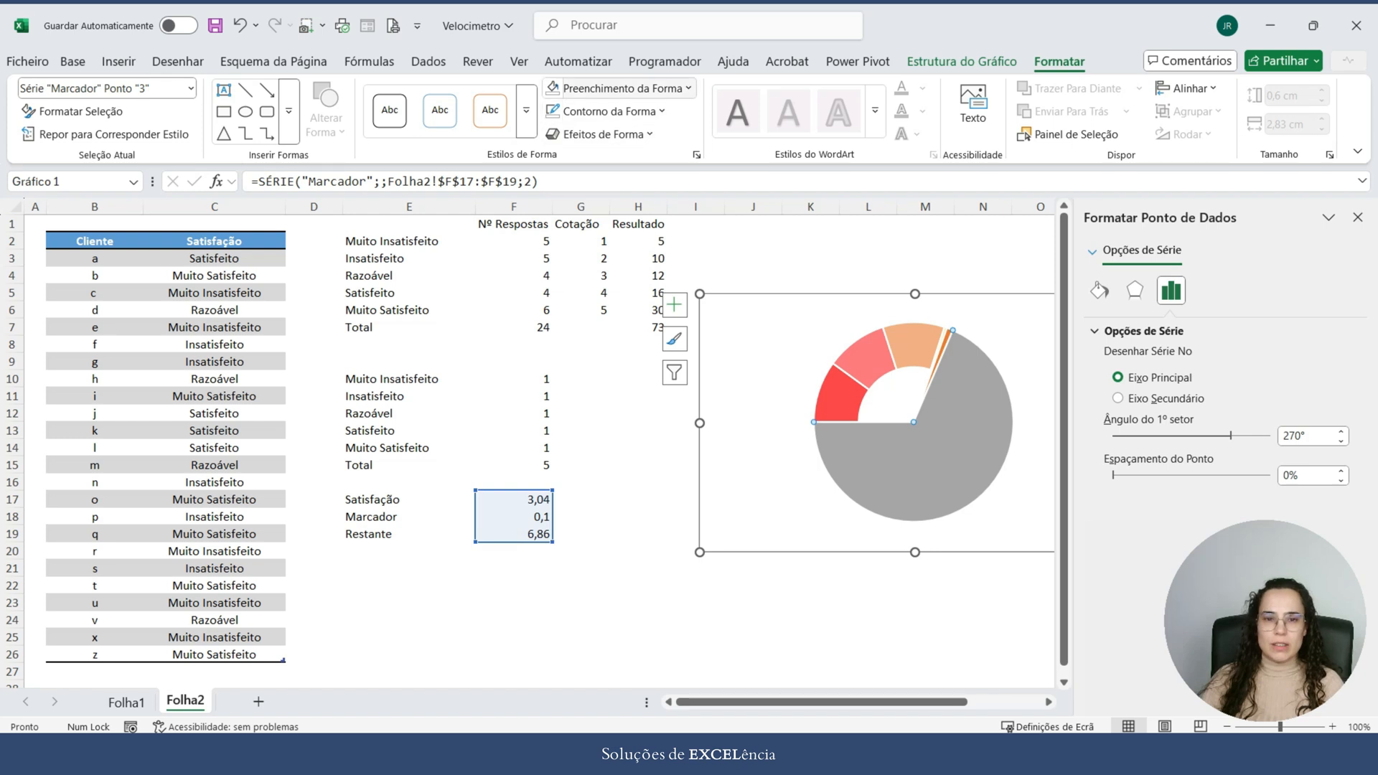
{"action": "left_click", "coordinate": [616, 87]}
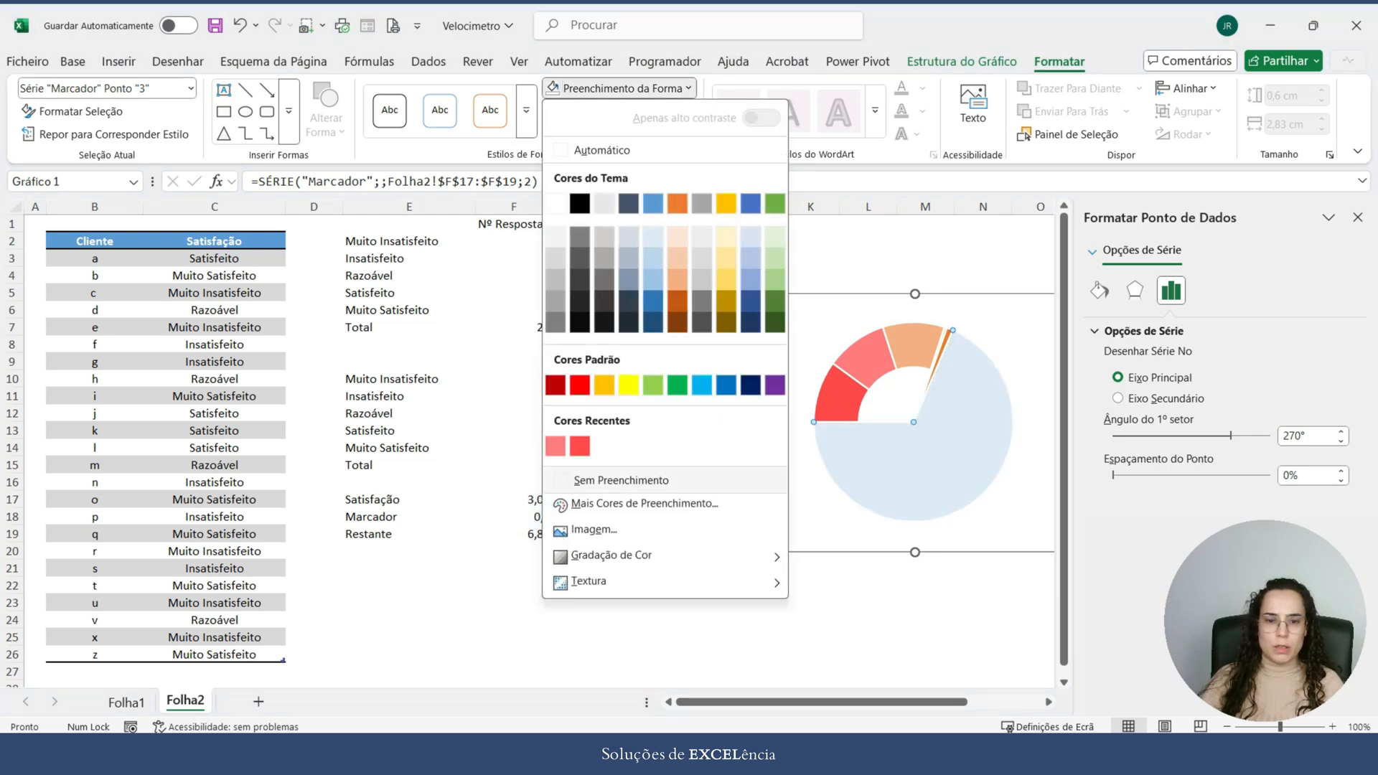
{"action": "left_click", "coordinate": [622, 480]}
{"action": "left_click", "coordinate": [609, 111]}
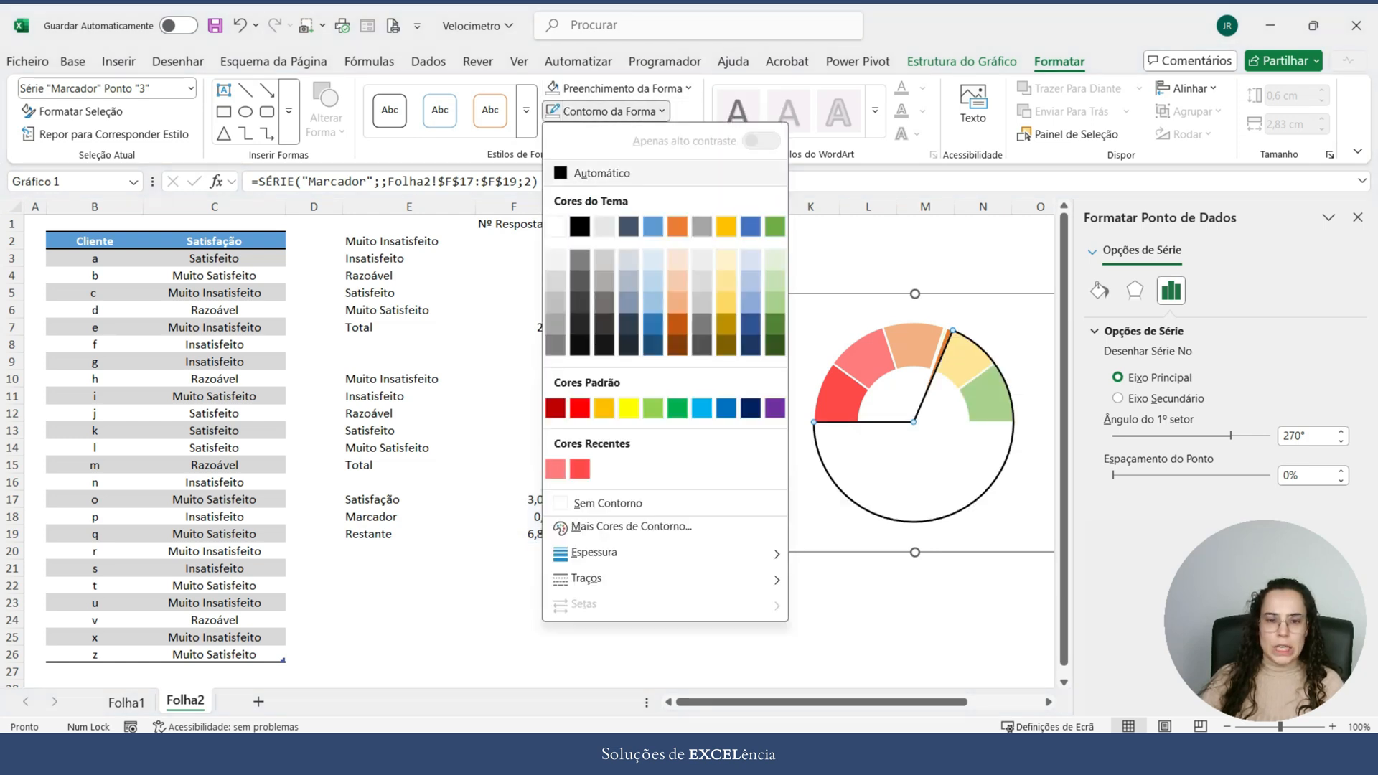
{"action": "left_click", "coordinate": [608, 502]}
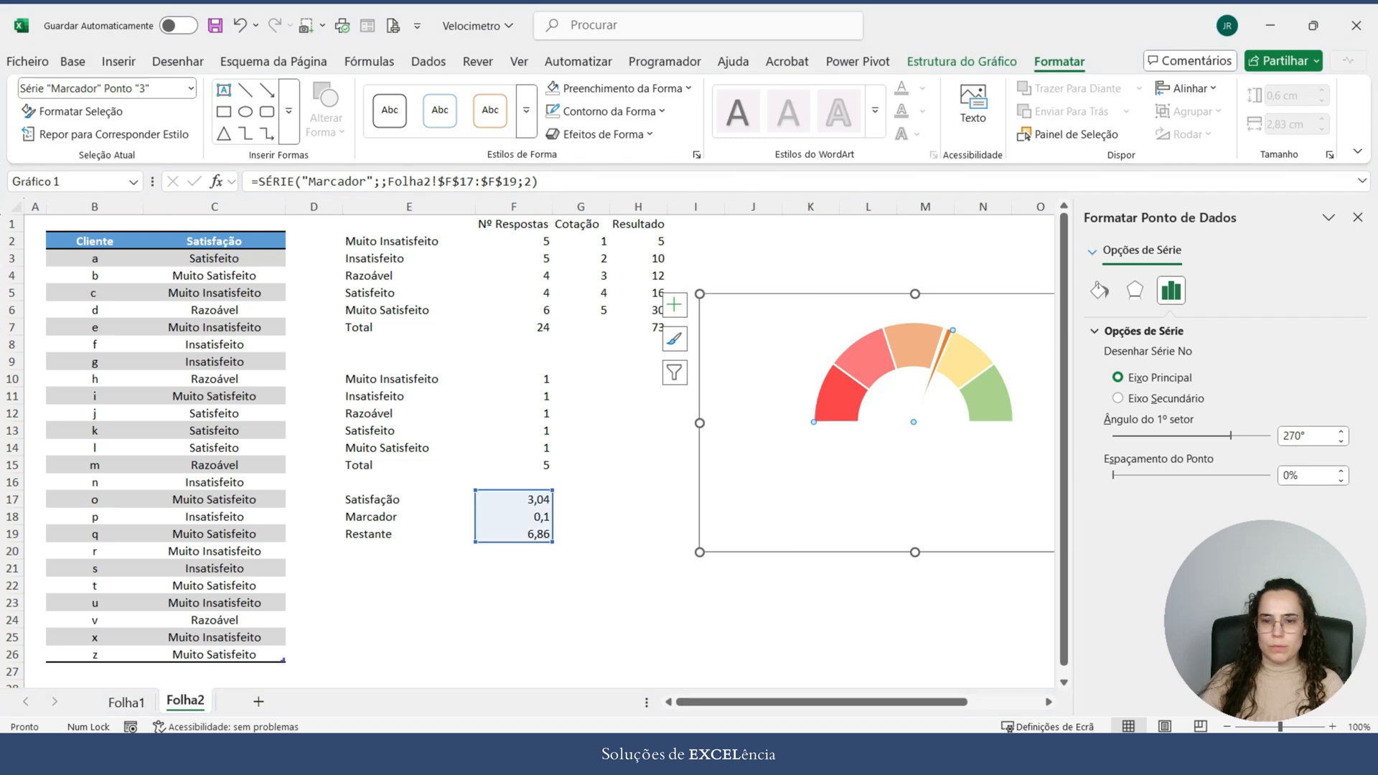
Step: Give the thin needle slice of the Marcador pie a dark blue-grey theme fill and matching outline, and close the formatting pane
{"action": "left_click", "coordinate": [947, 341]}
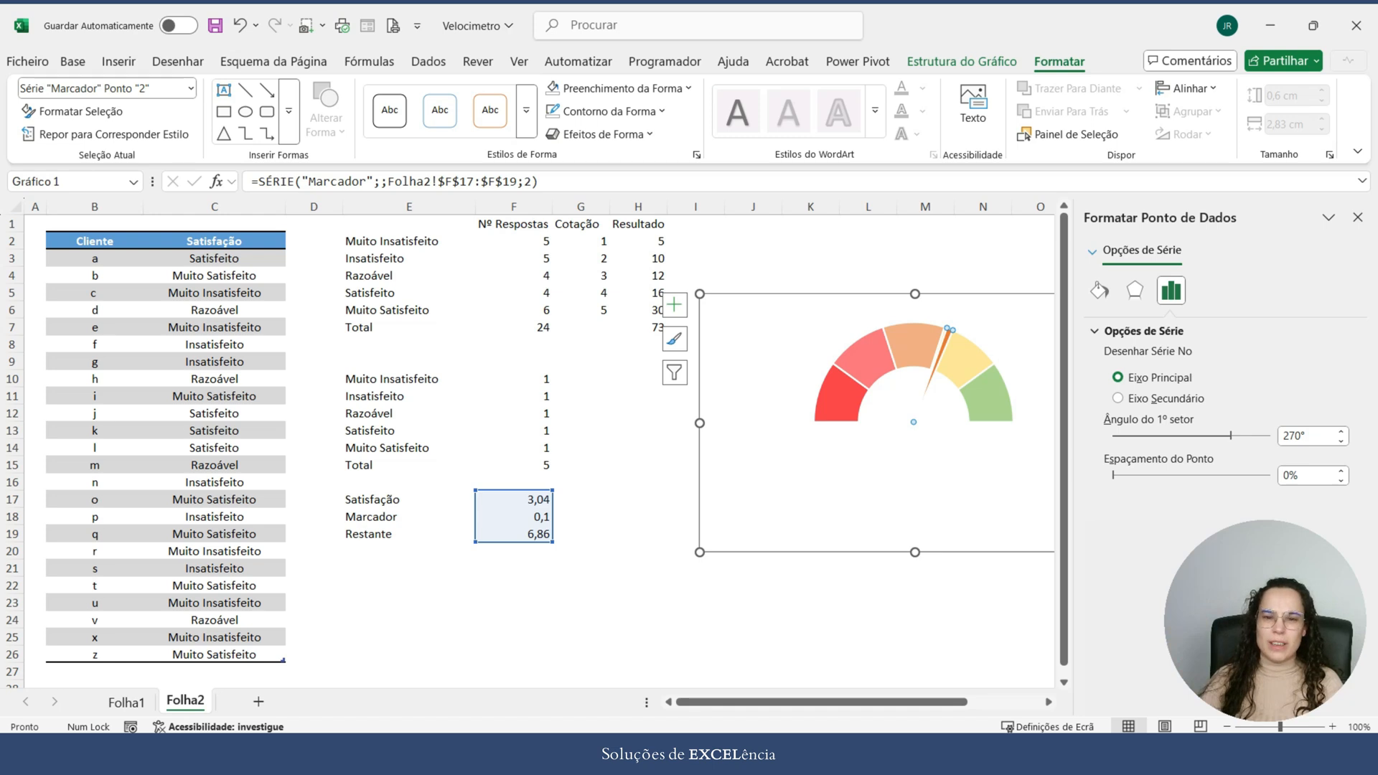
{"action": "left_click", "coordinate": [617, 88]}
{"action": "left_click", "coordinate": [627, 206]}
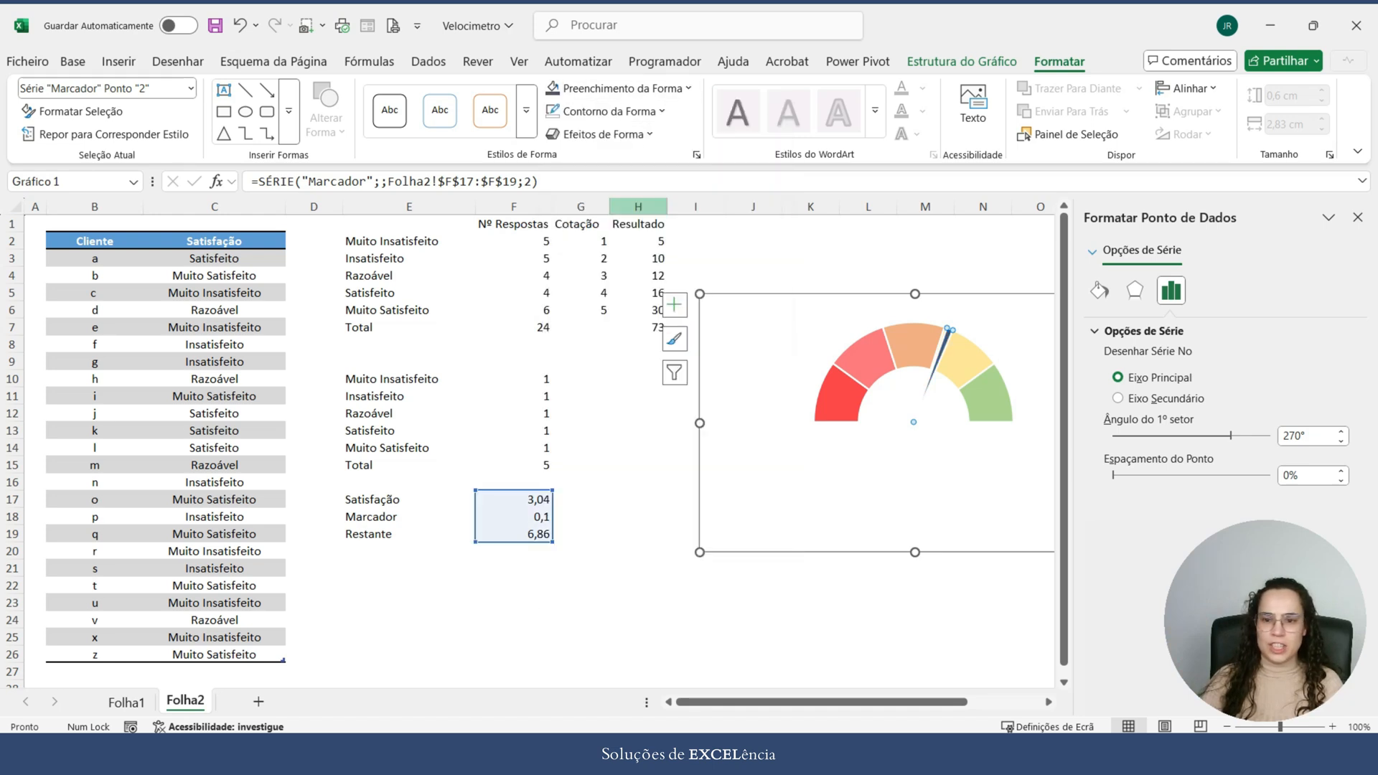
{"action": "left_click", "coordinate": [611, 111]}
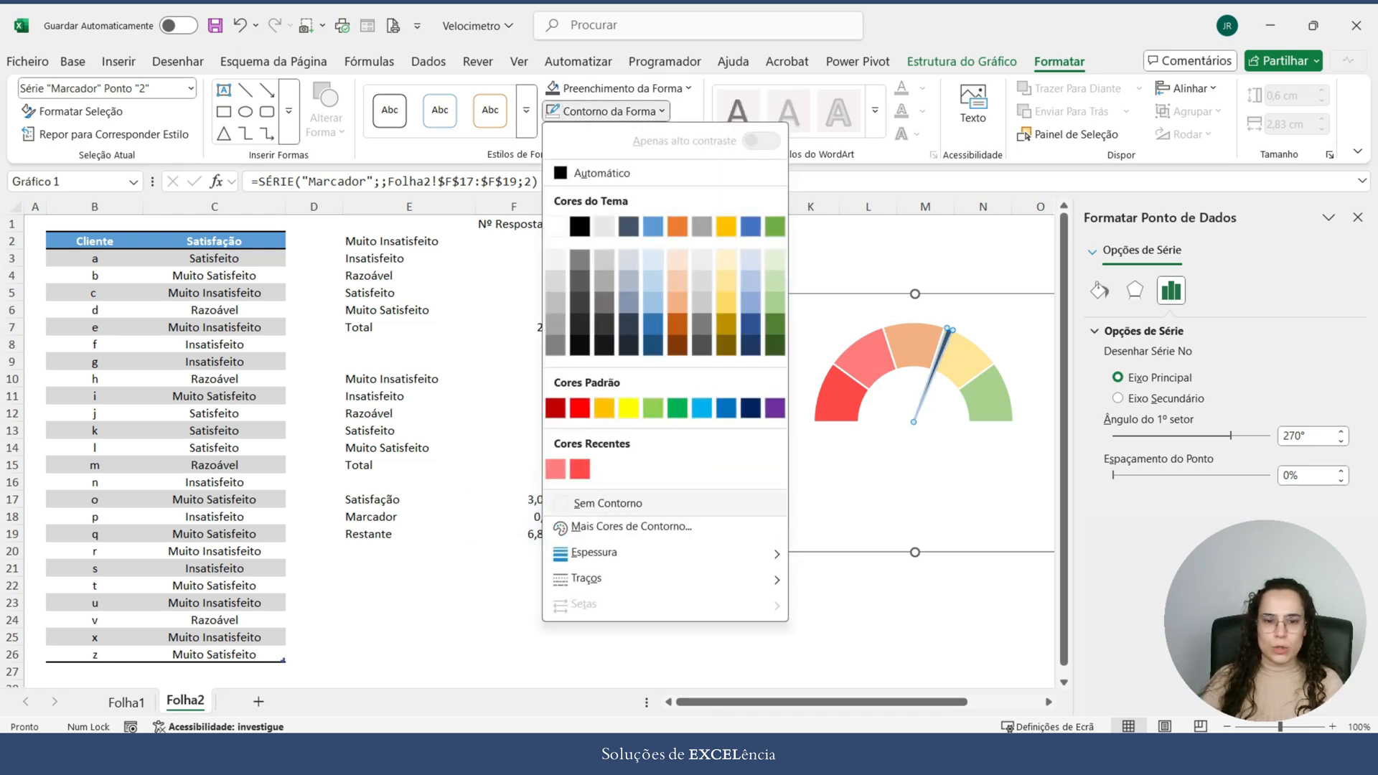
{"action": "left_click", "coordinate": [629, 228]}
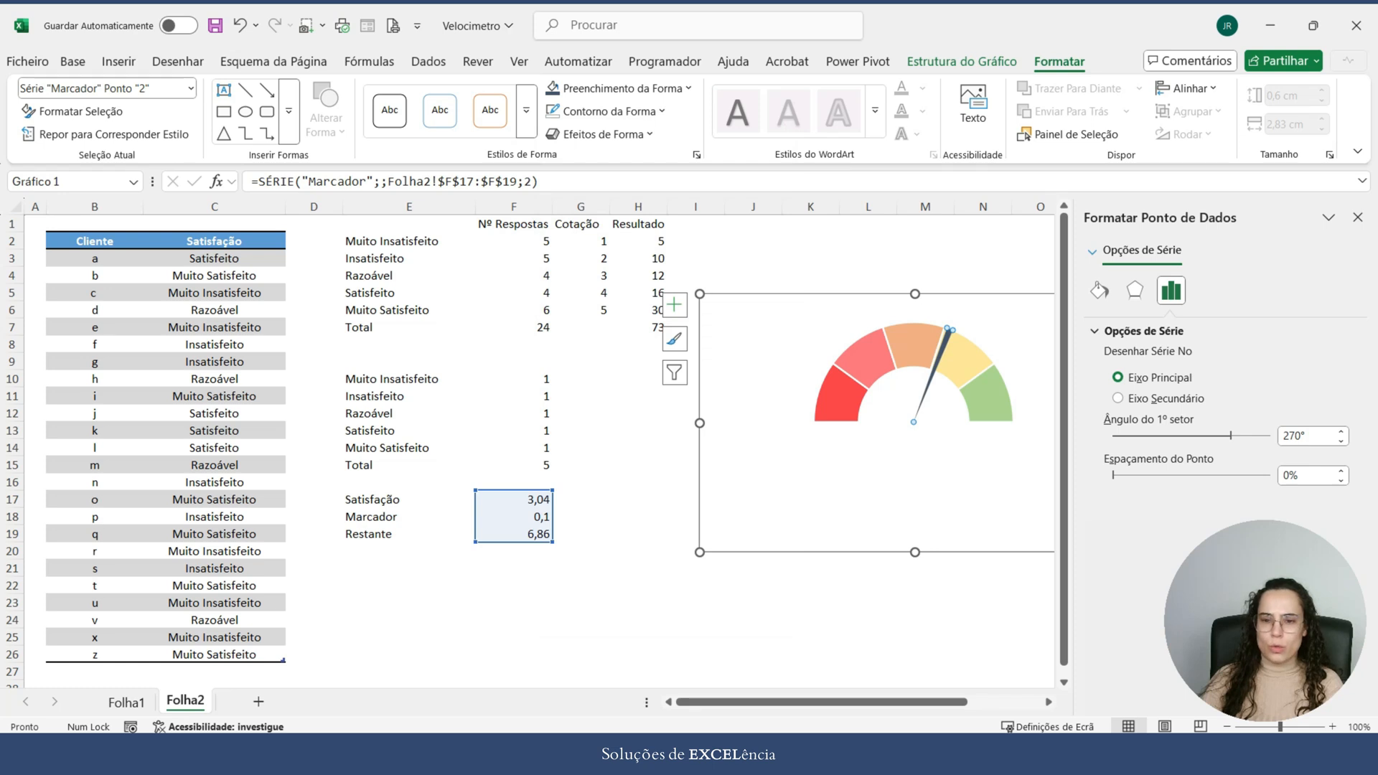
{"action": "left_click", "coordinate": [810, 637]}
{"action": "left_click", "coordinate": [1358, 218]}
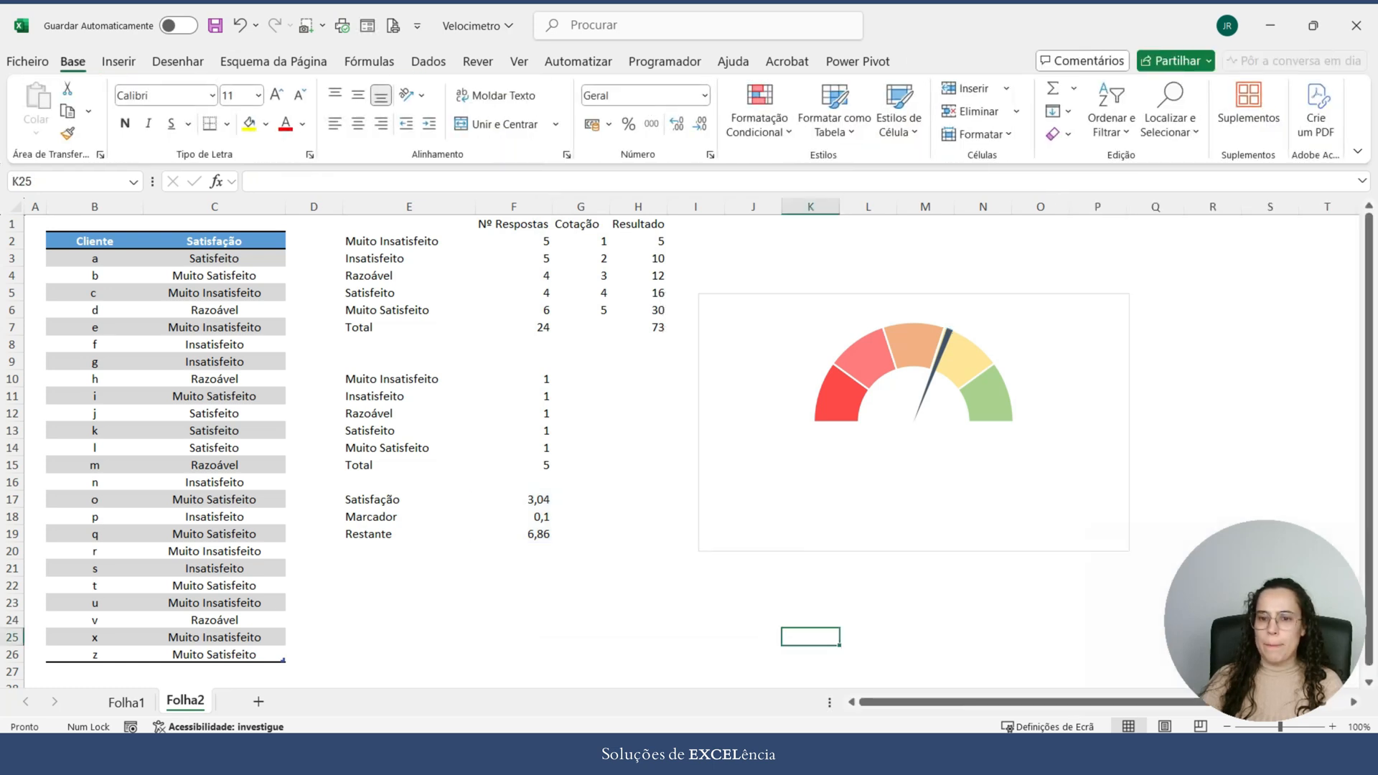
Step: Test the needle by filling Satisfeito from C3 down to C20, and undo the fill
{"action": "left_click", "coordinate": [1270, 379]}
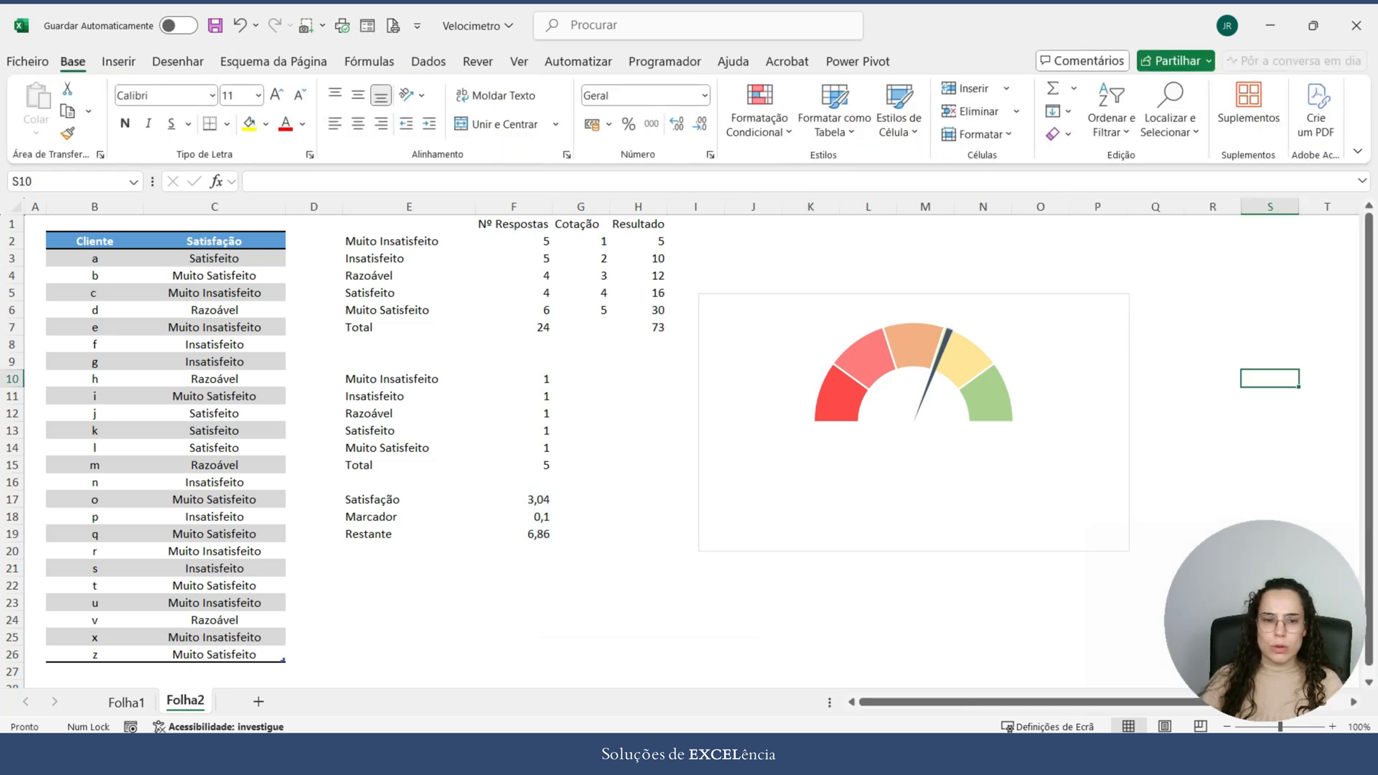
{"action": "left_click", "coordinate": [213, 258]}
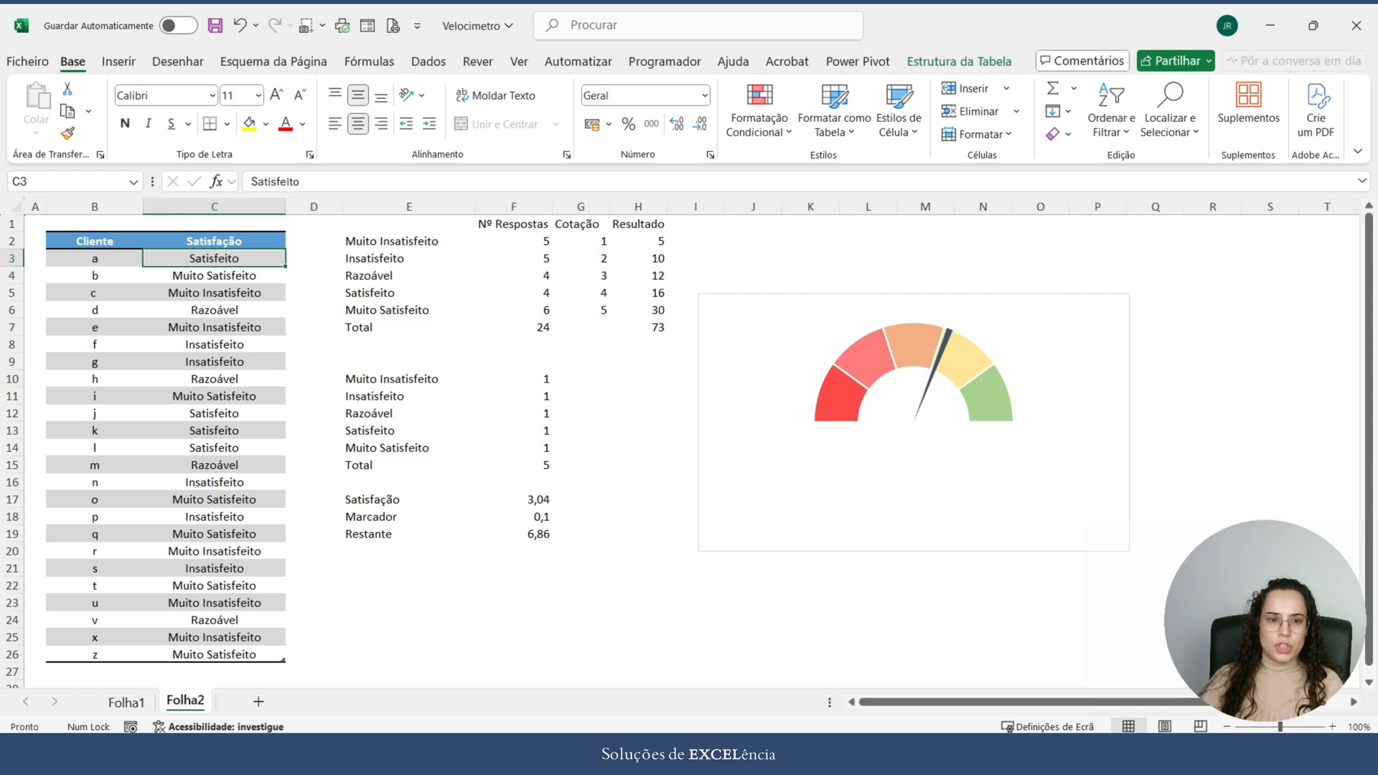
{"action": "left_click_drag", "start_coordinate": [285, 267], "coordinate": [287, 559]}
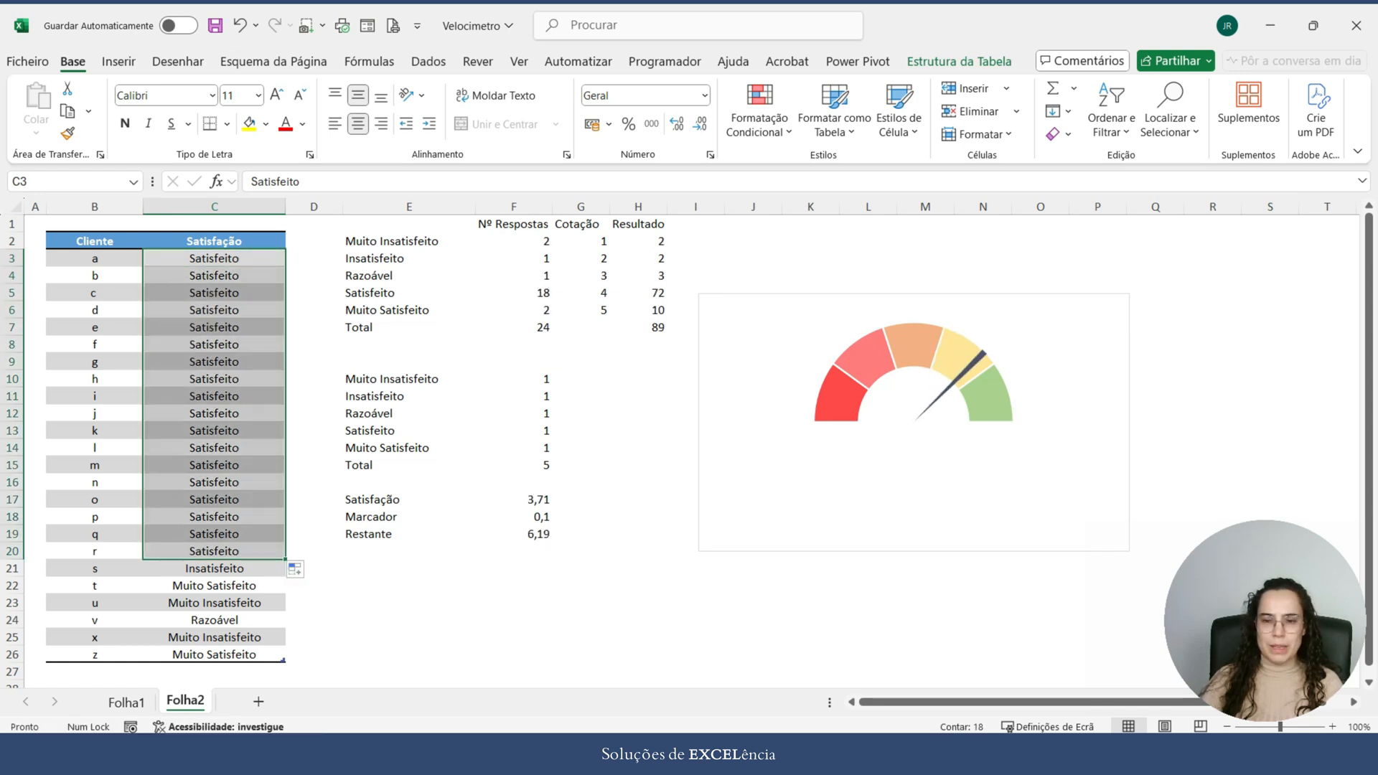
{"action": "key", "text": "ctrl+z"}
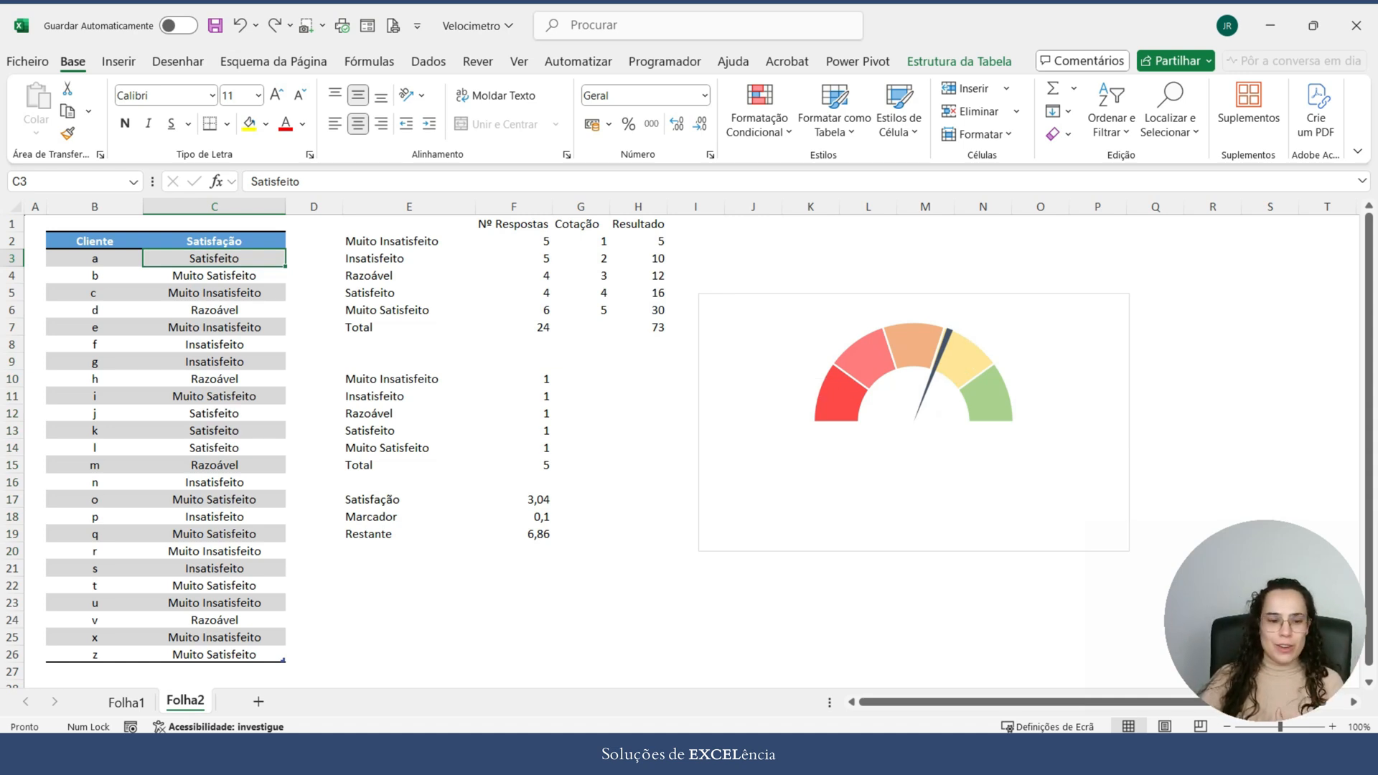
Step: Examine the category labels and central value of the finished gauge on Folha1, and return to Folha2
{"action": "left_click", "coordinate": [126, 703]}
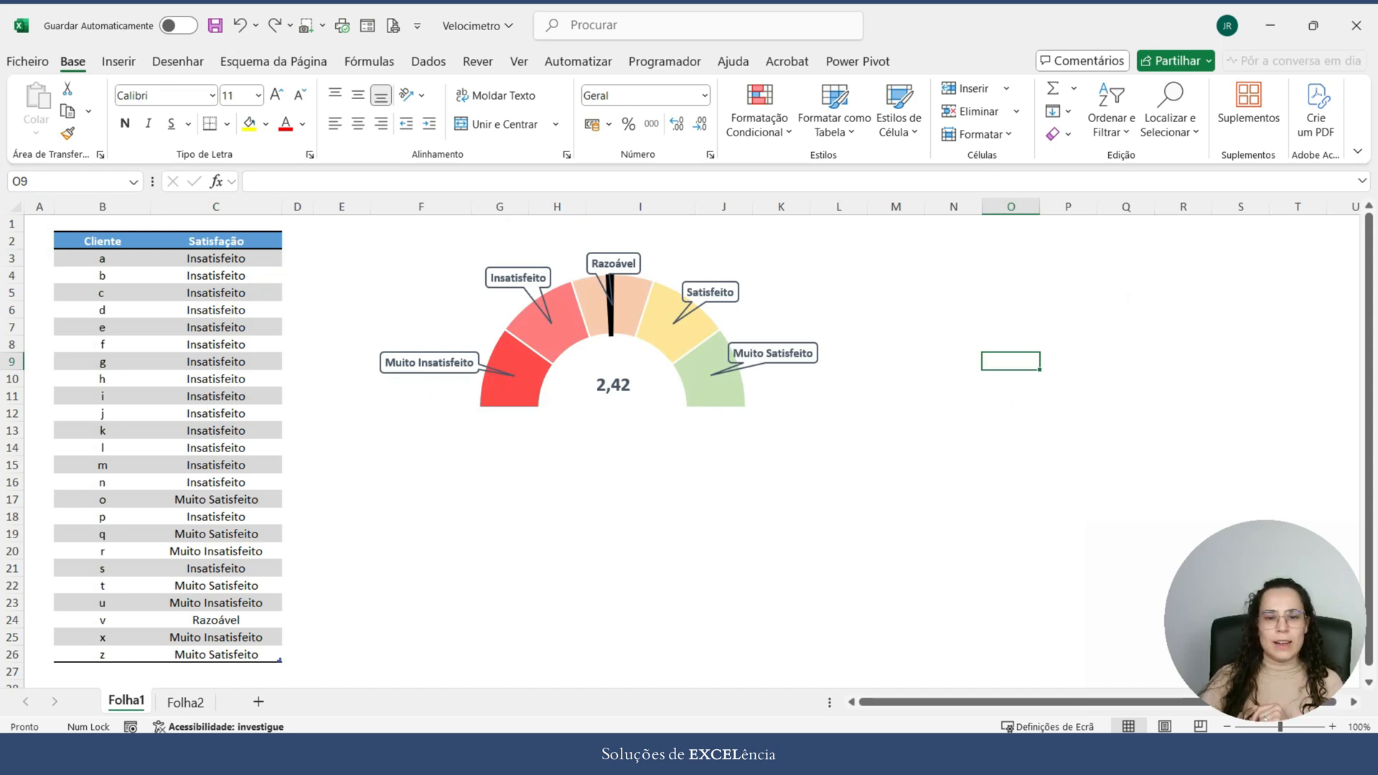
{"action": "left_click", "coordinate": [186, 702]}
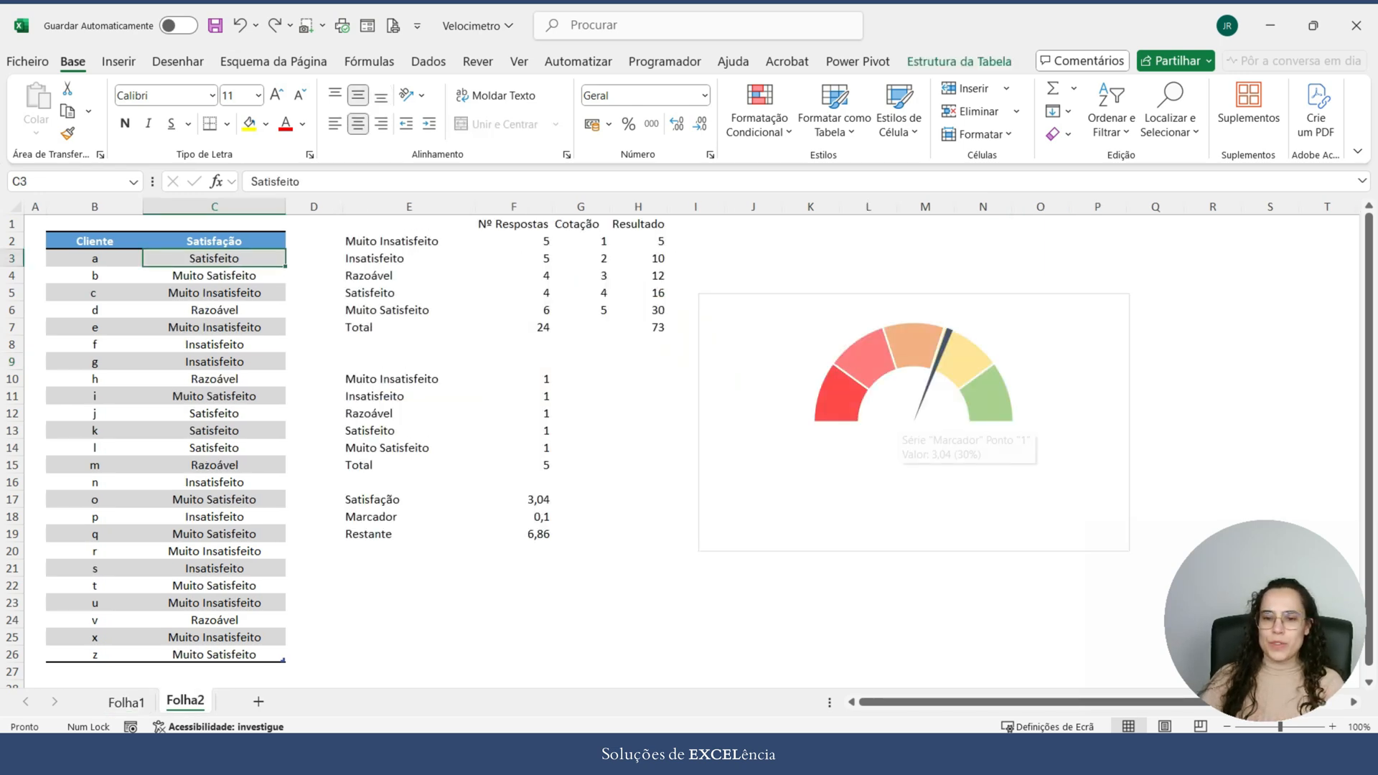
Step: Select the Níveis series of the gauge chart and add data callout labels (Balão de Dados) to it
{"action": "left_click", "coordinate": [935, 370]}
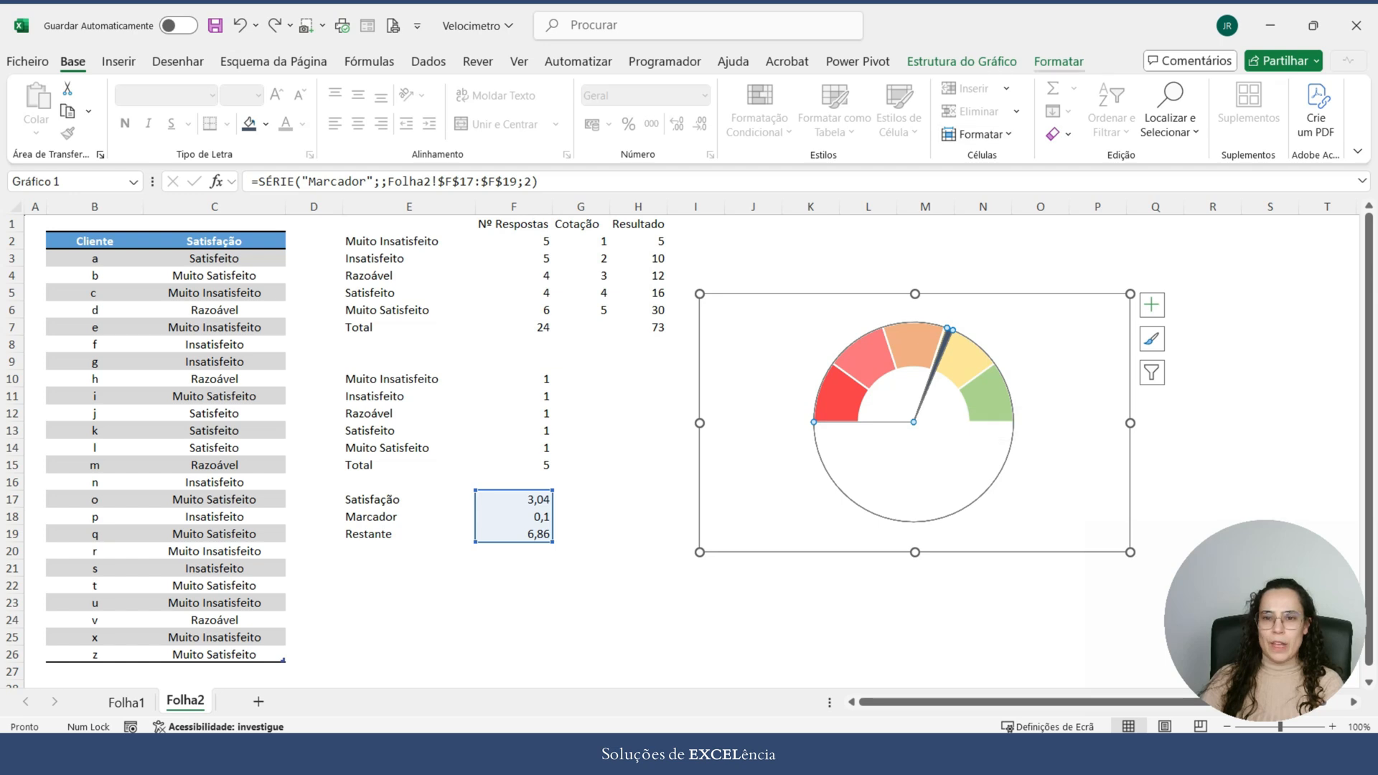
{"action": "right_click", "coordinate": [977, 361]}
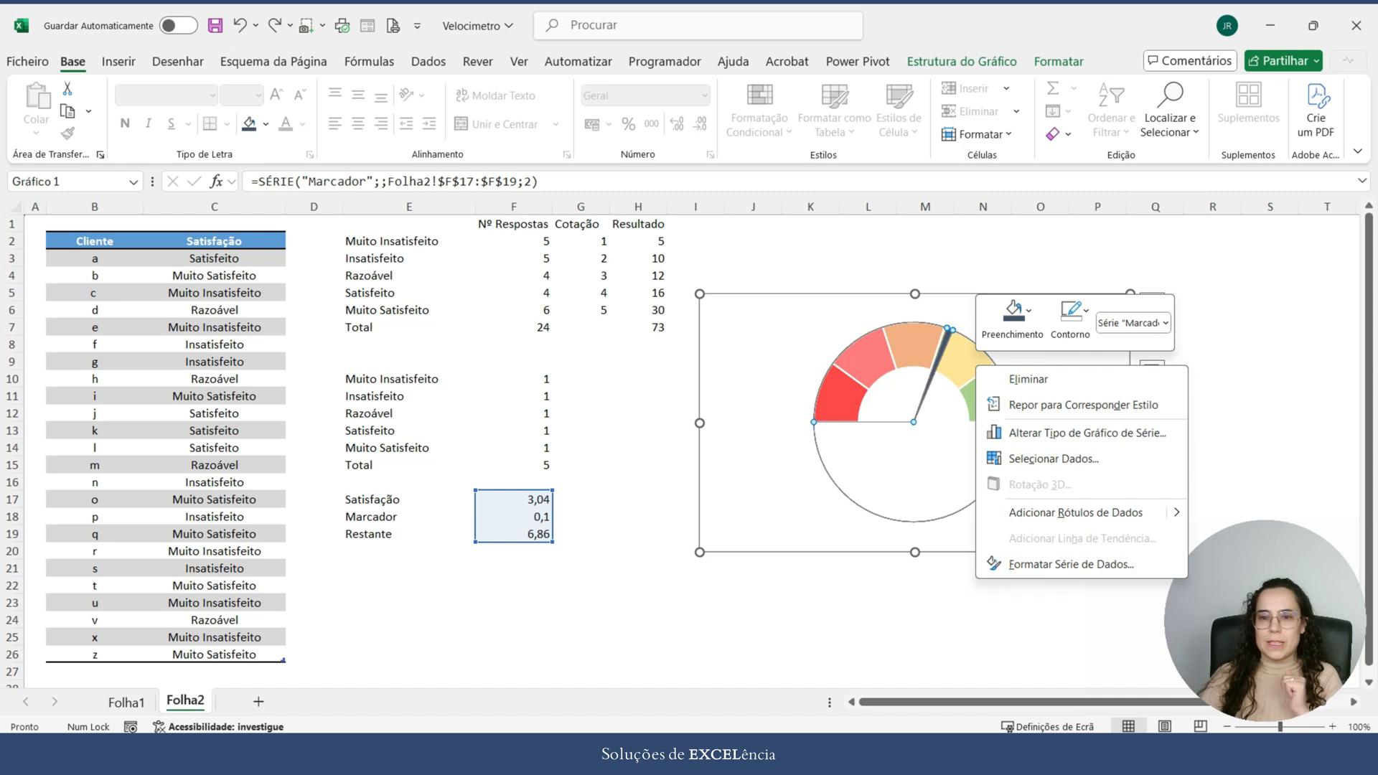
{"action": "left_click", "coordinate": [1071, 565]}
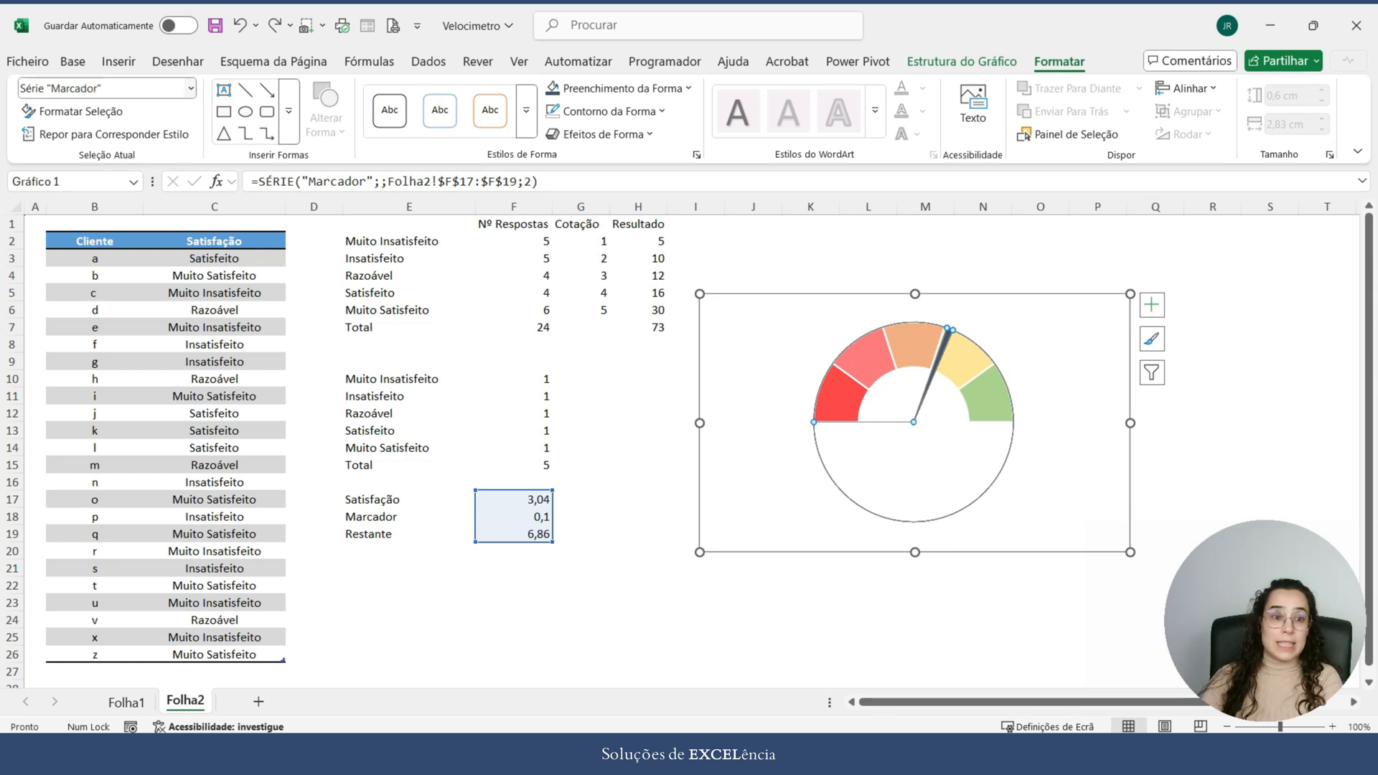
{"action": "left_click", "coordinate": [191, 87]}
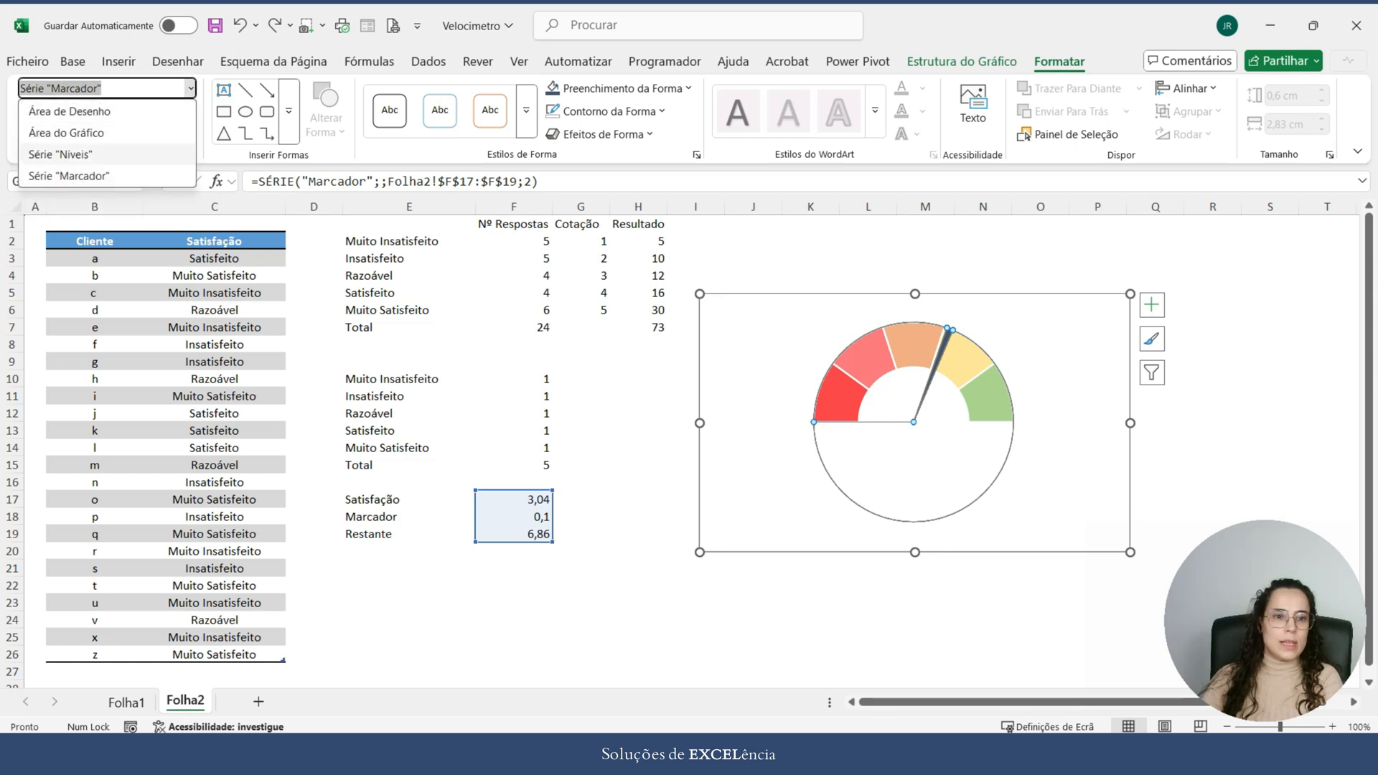
{"action": "left_click", "coordinate": [69, 154]}
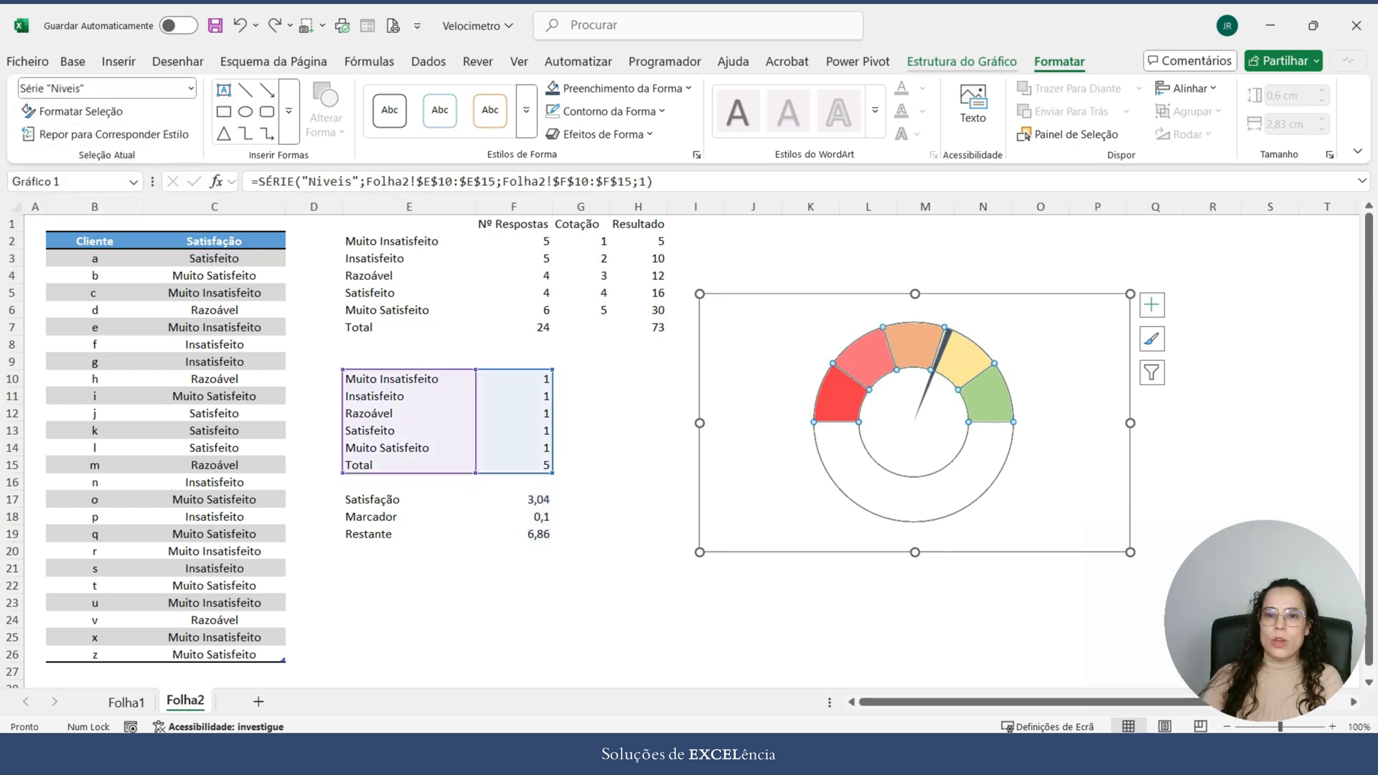
{"action": "left_click", "coordinate": [962, 61]}
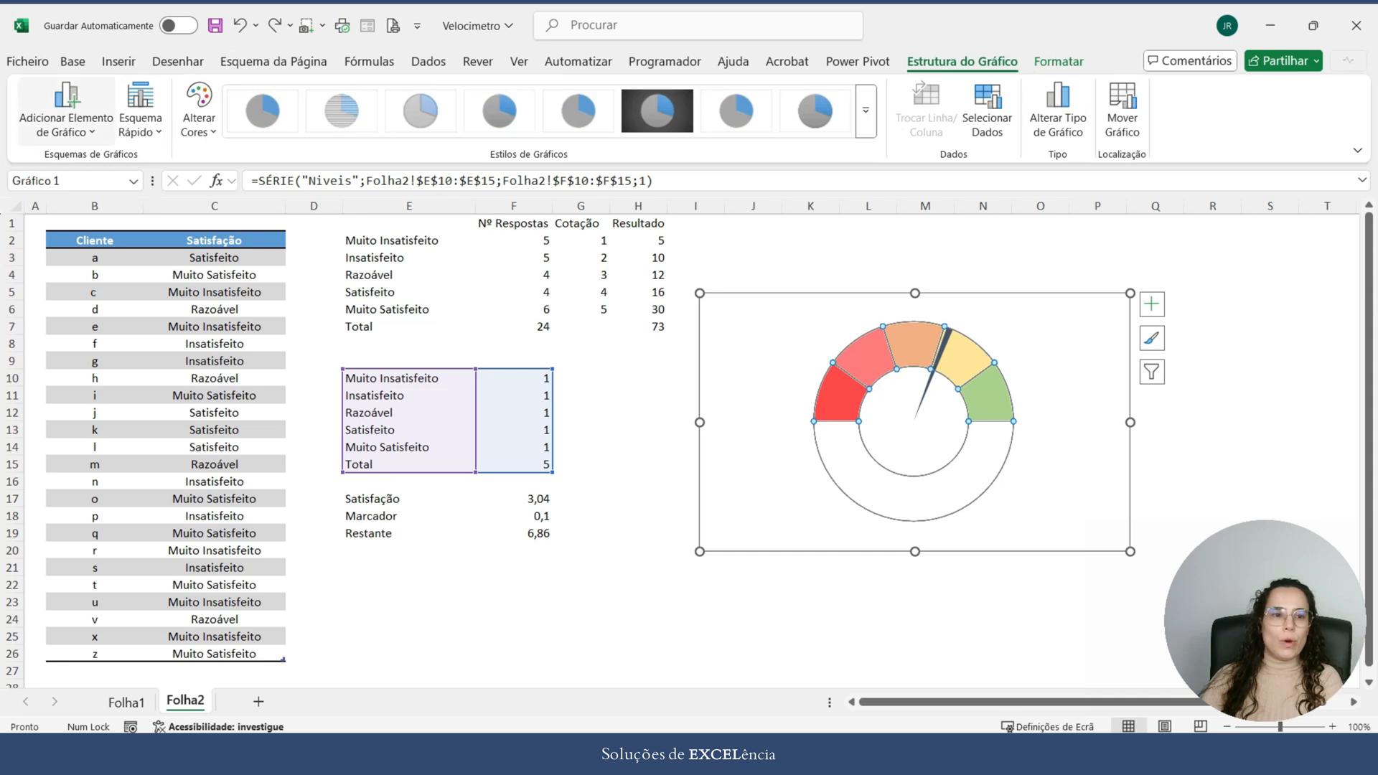
{"action": "left_click", "coordinate": [66, 109]}
{"action": "mouse_move", "coordinate": [97, 186]}
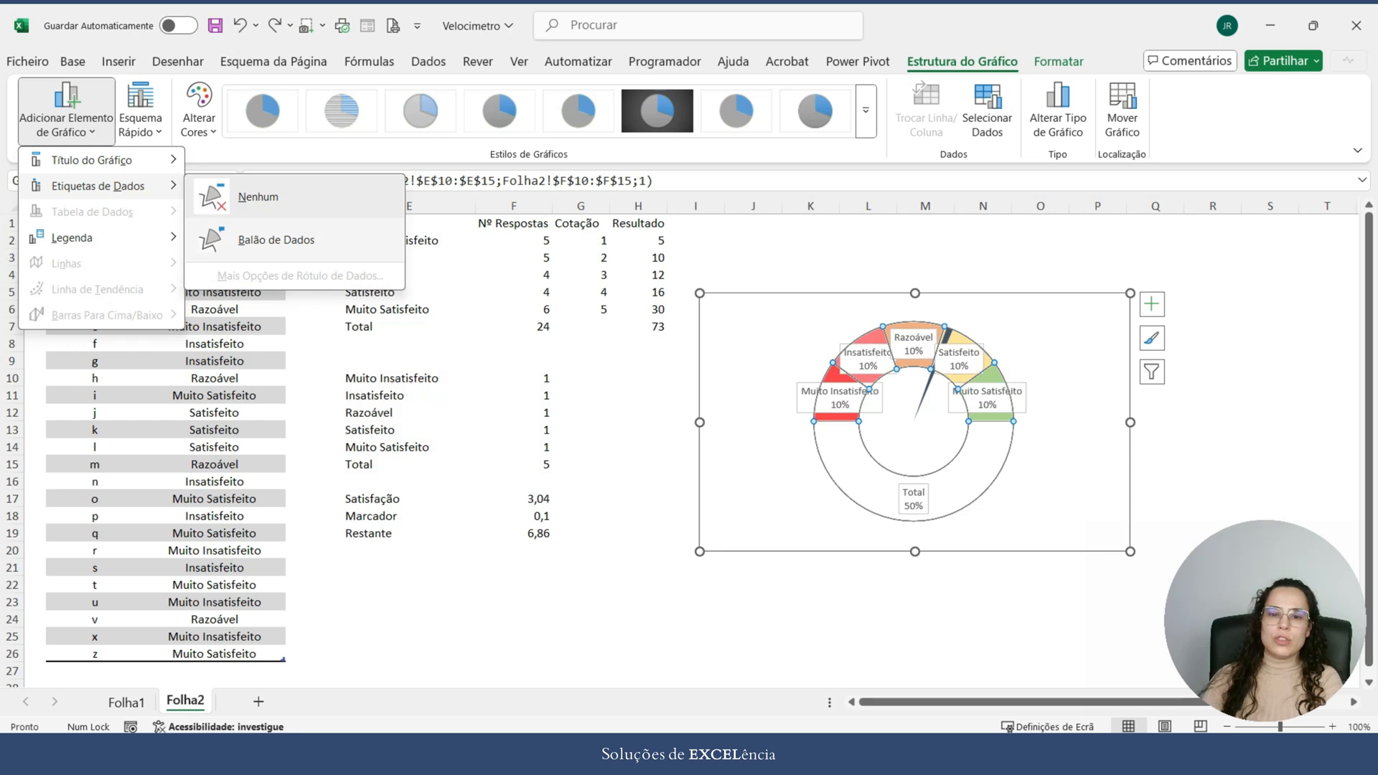
{"action": "left_click", "coordinate": [277, 240]}
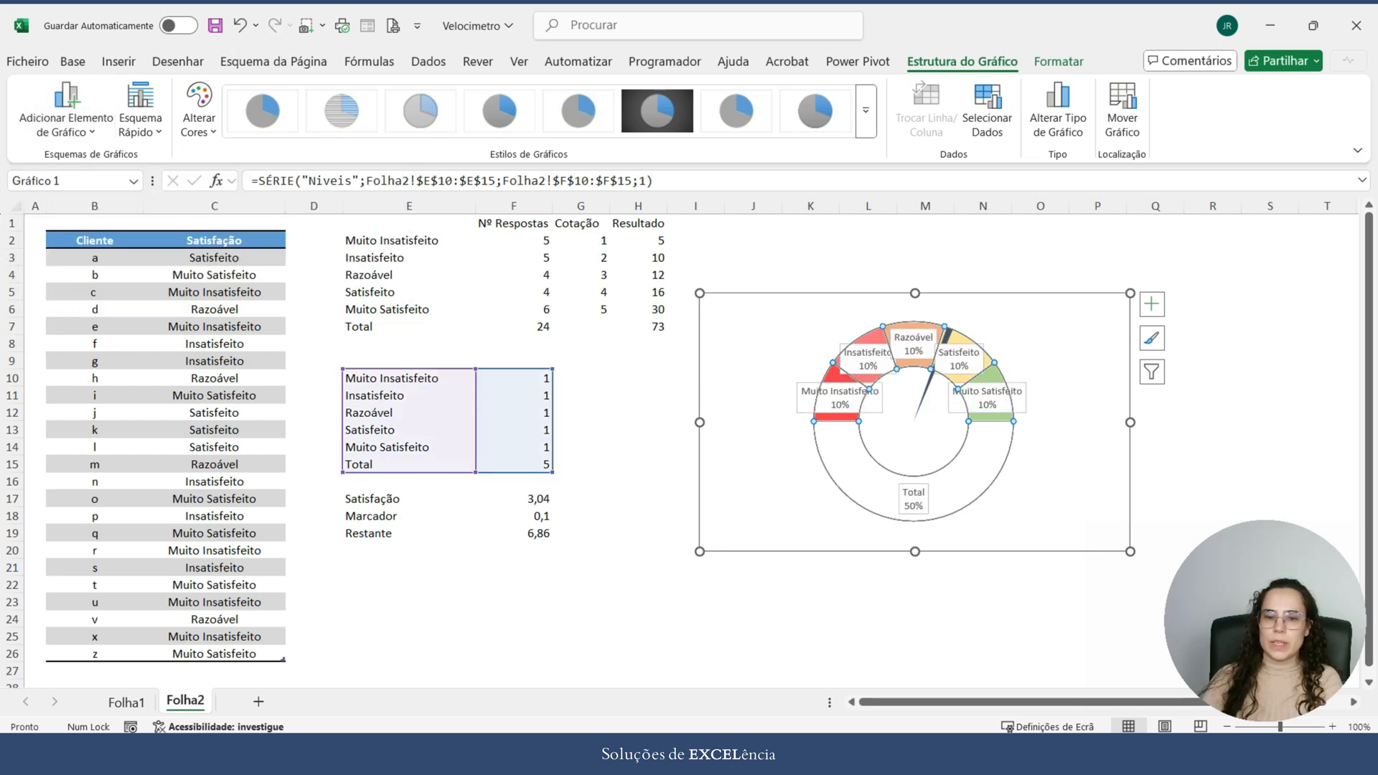
Step: Format the Níveis data labels to show only the category name, without the percentage
{"action": "right_click", "coordinate": [806, 387]}
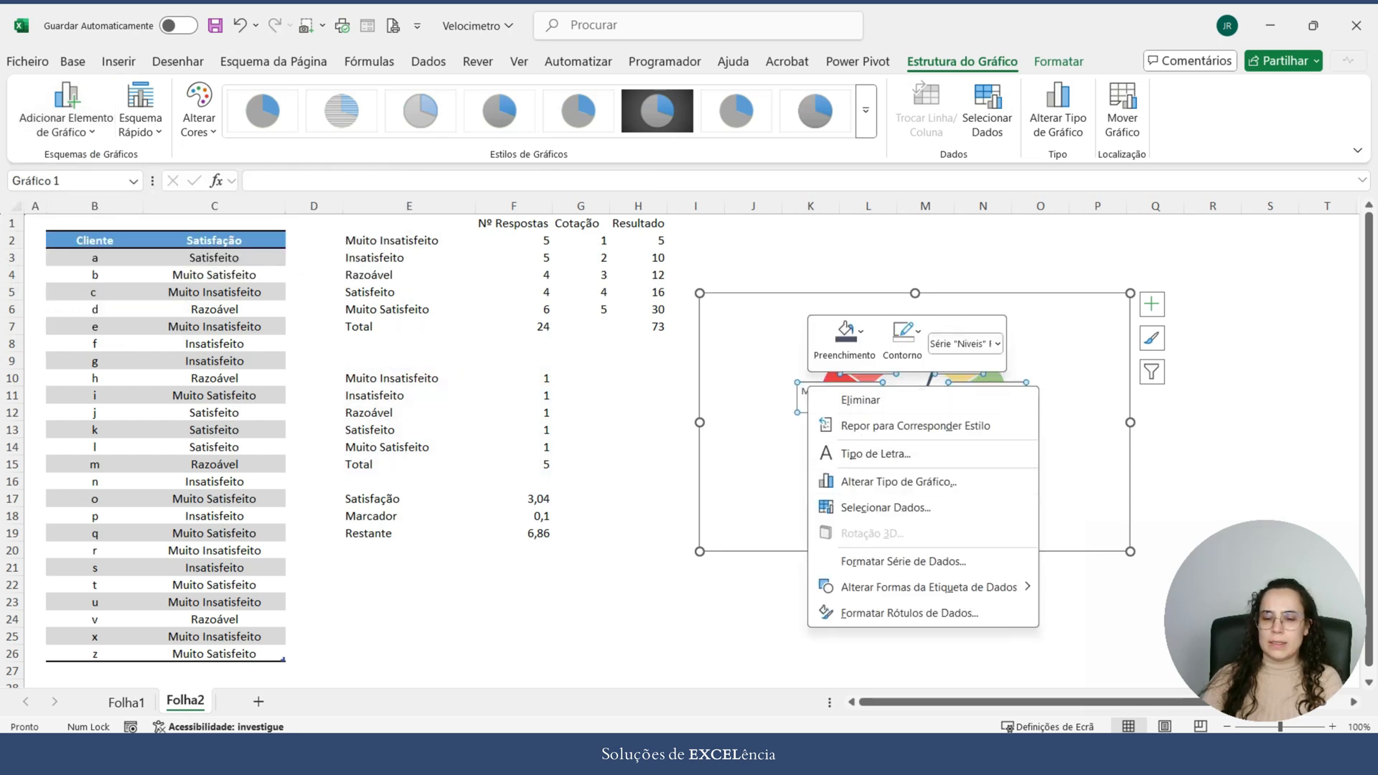
{"action": "left_click", "coordinate": [910, 612]}
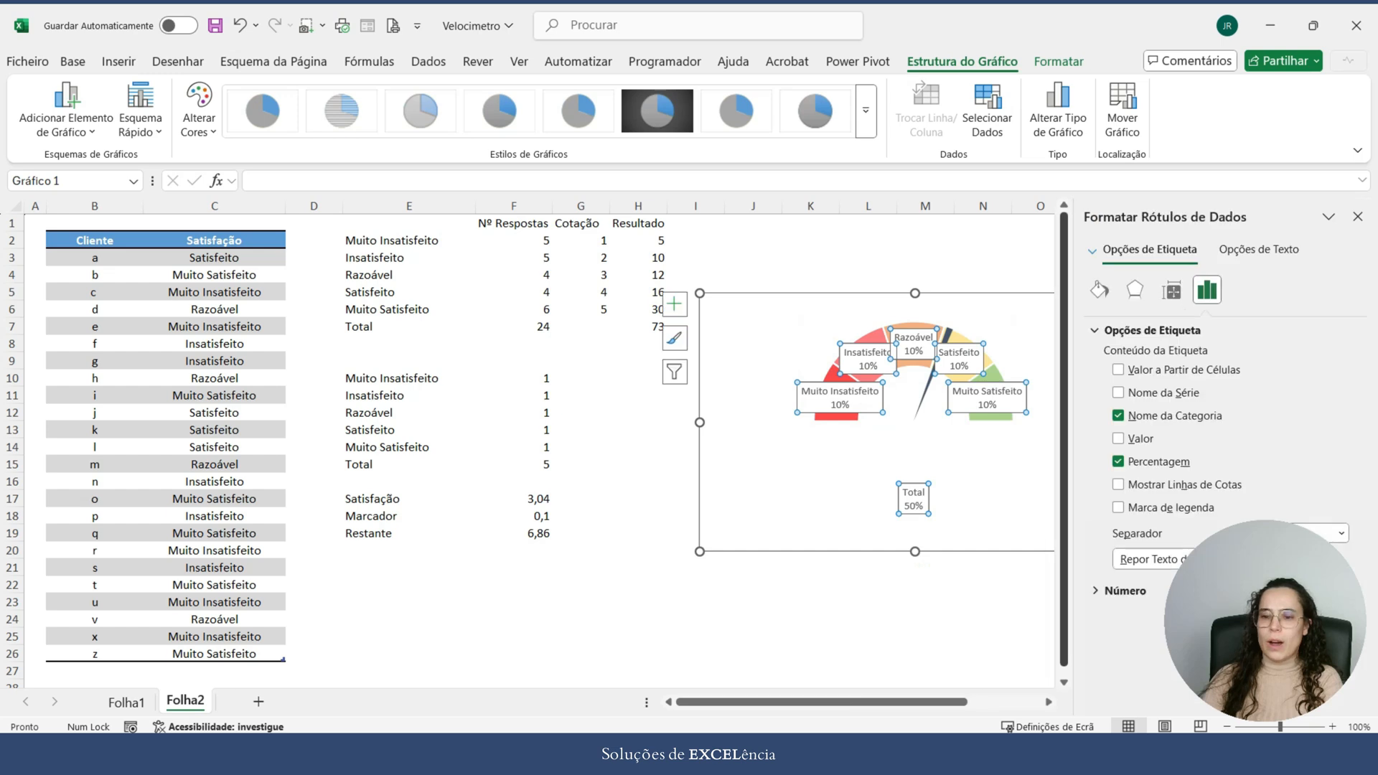
{"action": "left_click_drag", "start_coordinate": [1266, 621], "coordinate": [122, 614]}
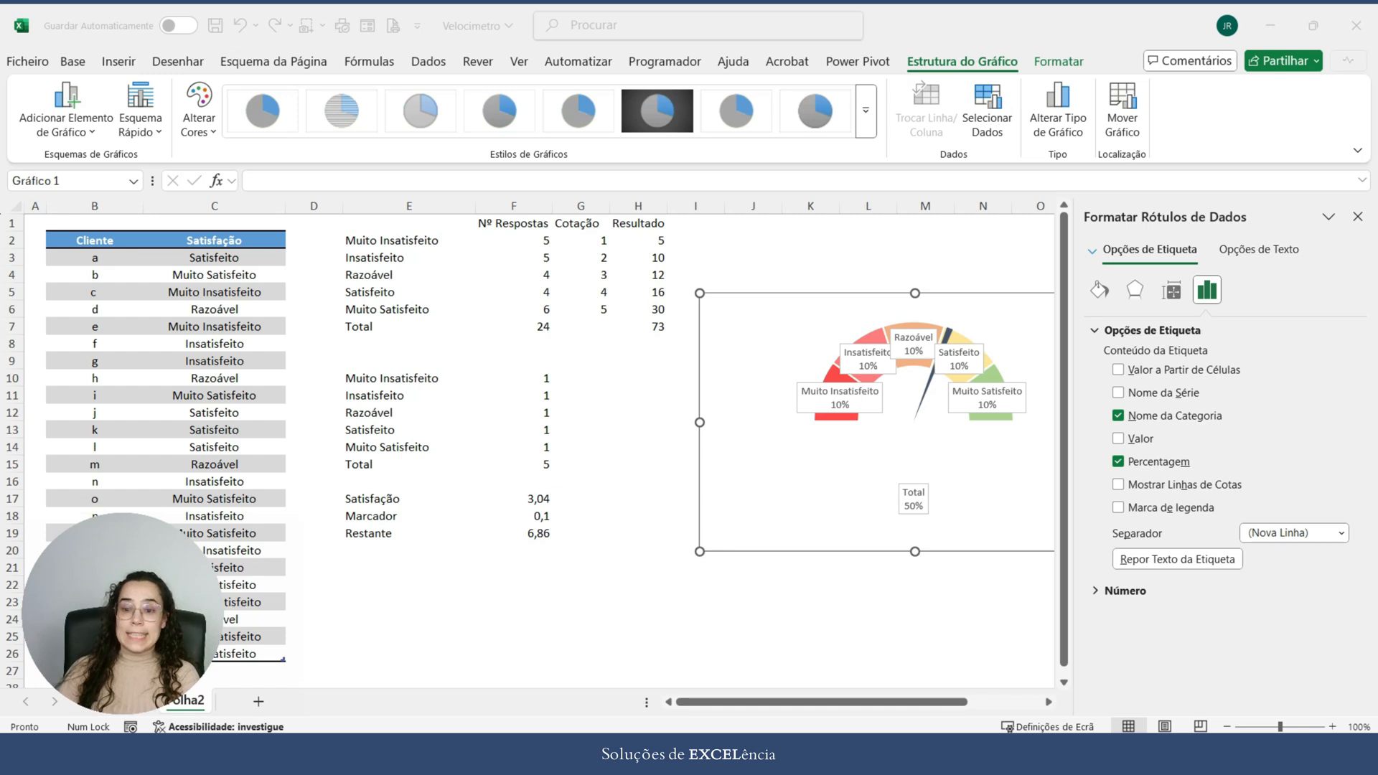
{"action": "key", "text": "alt+Tab"}
{"action": "left_click", "coordinate": [1118, 461]}
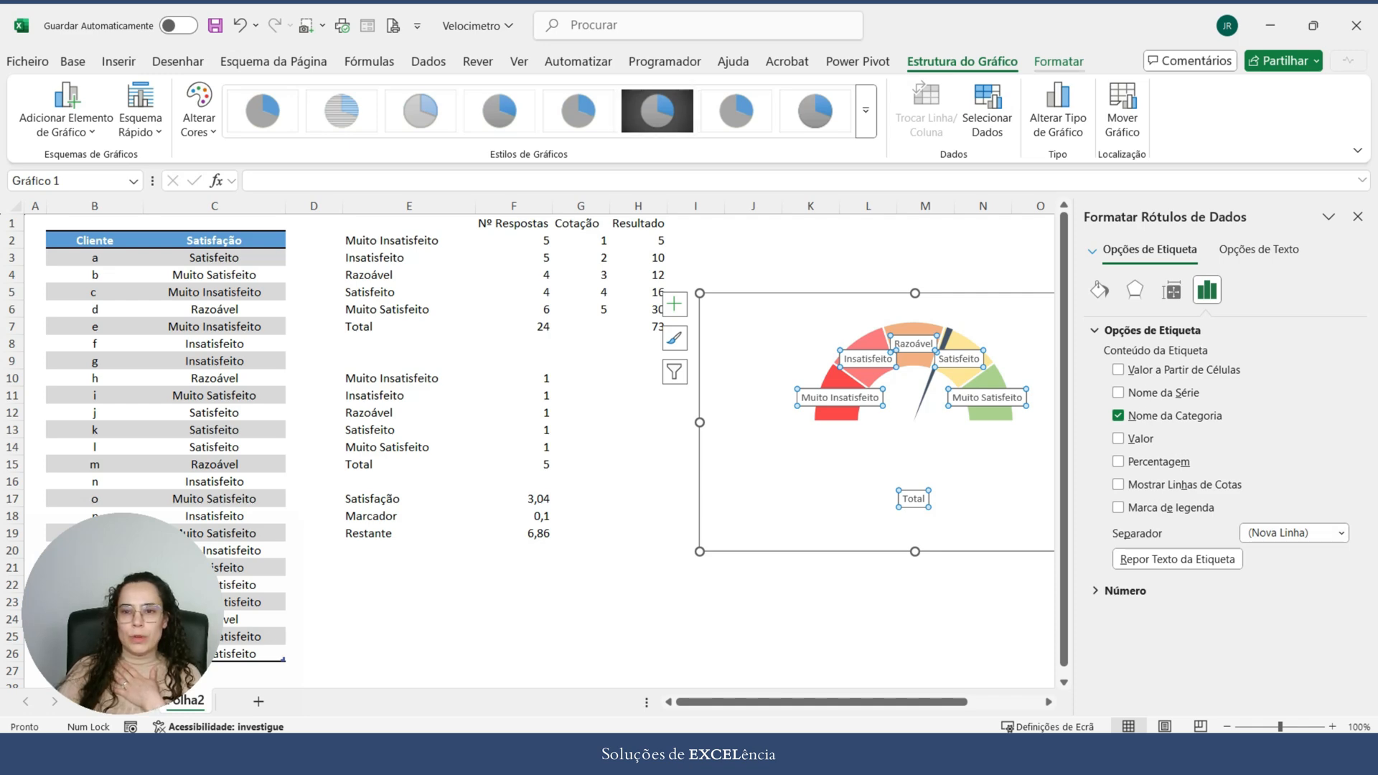
Step: Change the shape of the Níveis data labels to a rounded rectangular callout and close the formatting pane
{"action": "left_click", "coordinate": [1059, 62]}
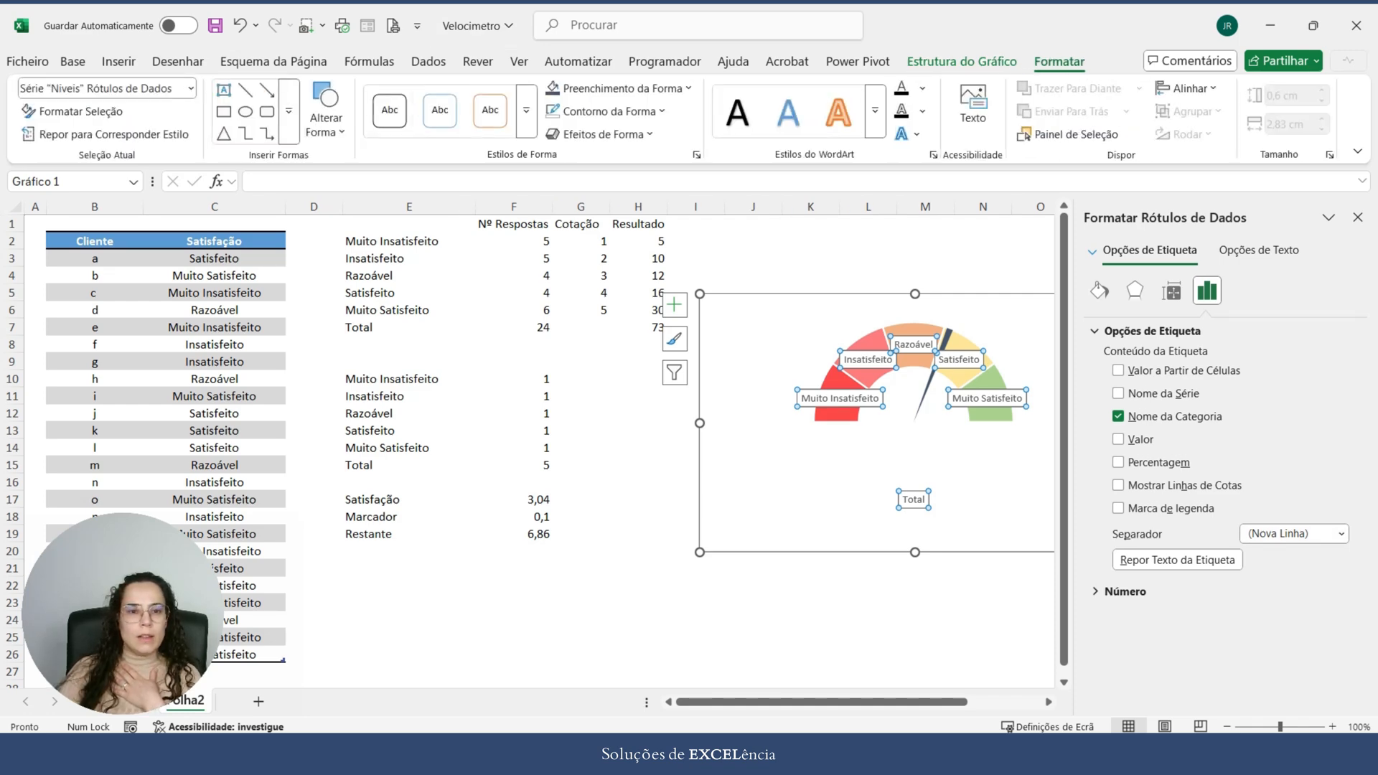
{"action": "left_click", "coordinate": [326, 115]}
{"action": "scroll", "coordinate": [424, 644], "scroll_direction": "down", "scroll_amount": 1}
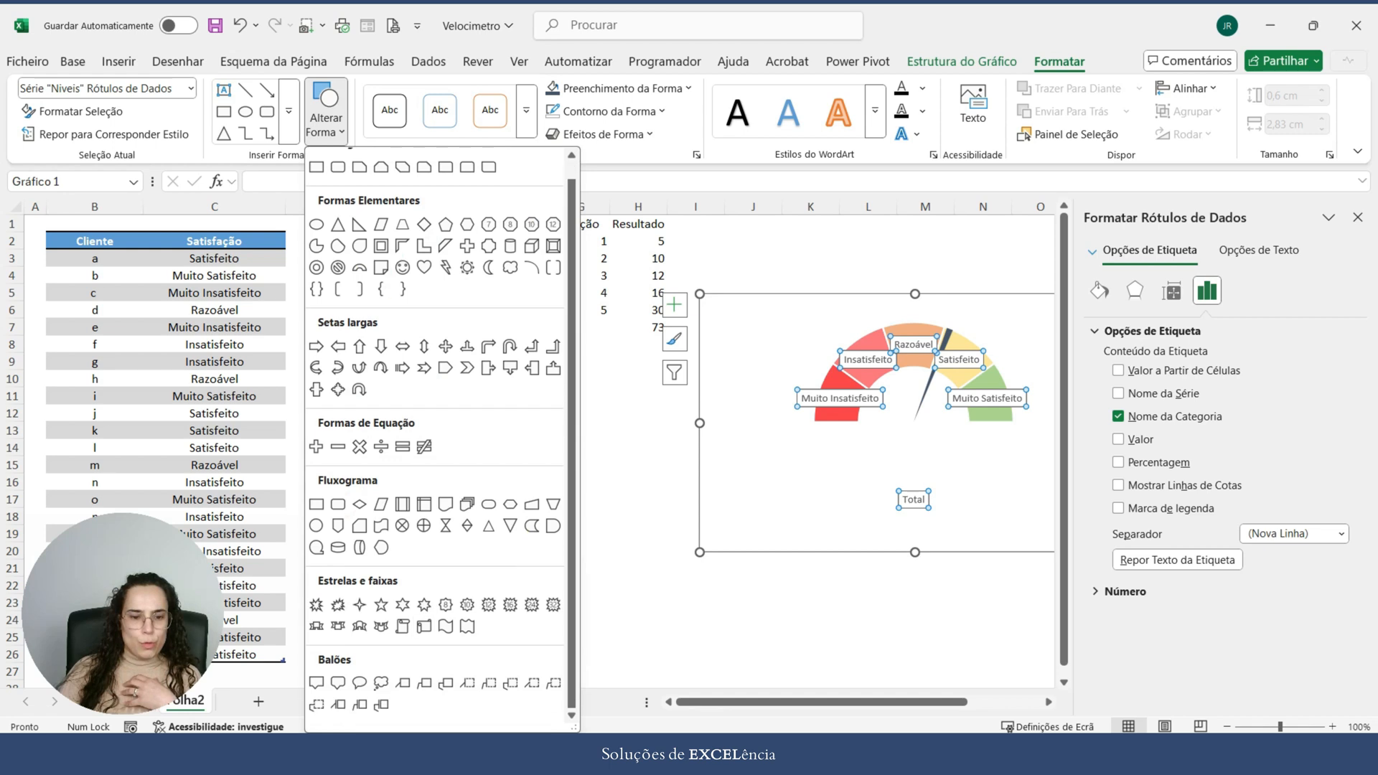
{"action": "left_click", "coordinate": [338, 684]}
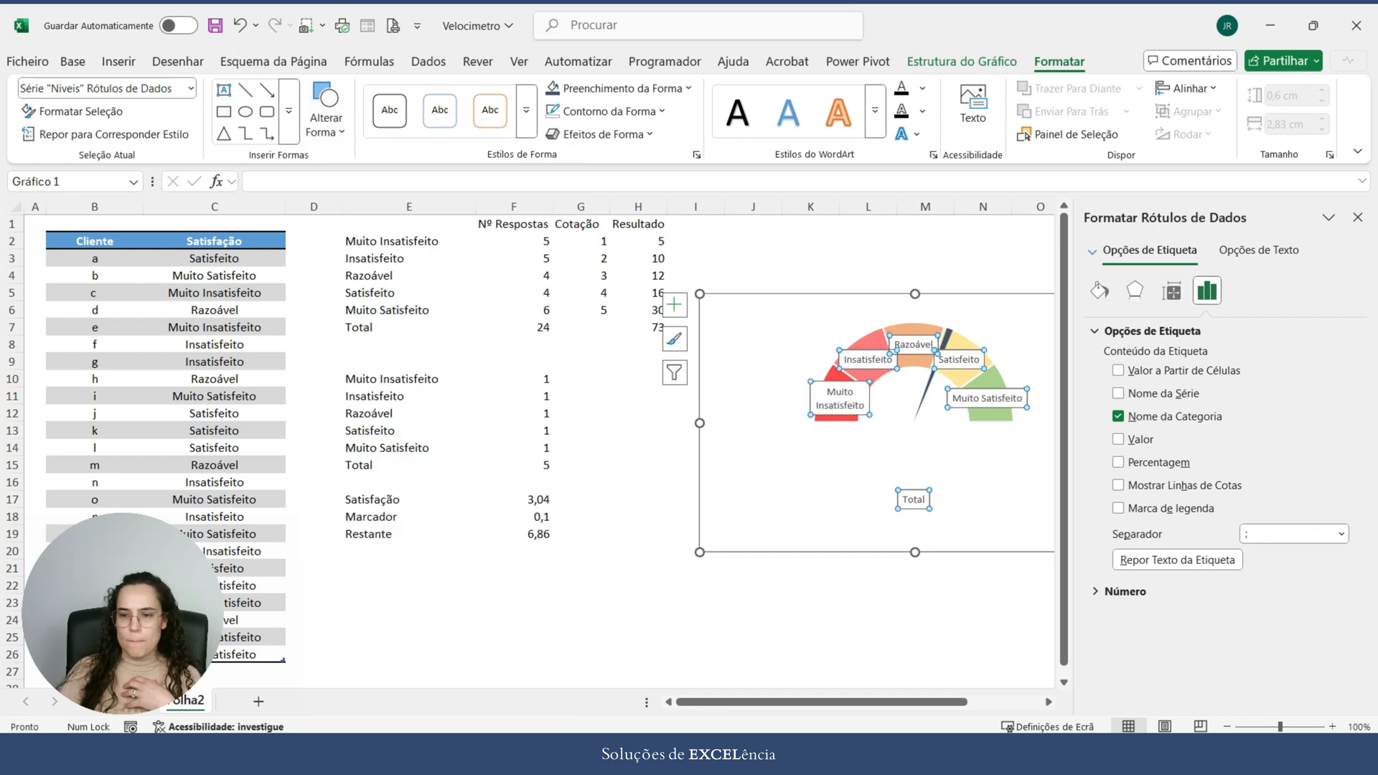
{"action": "left_click", "coordinate": [1358, 217]}
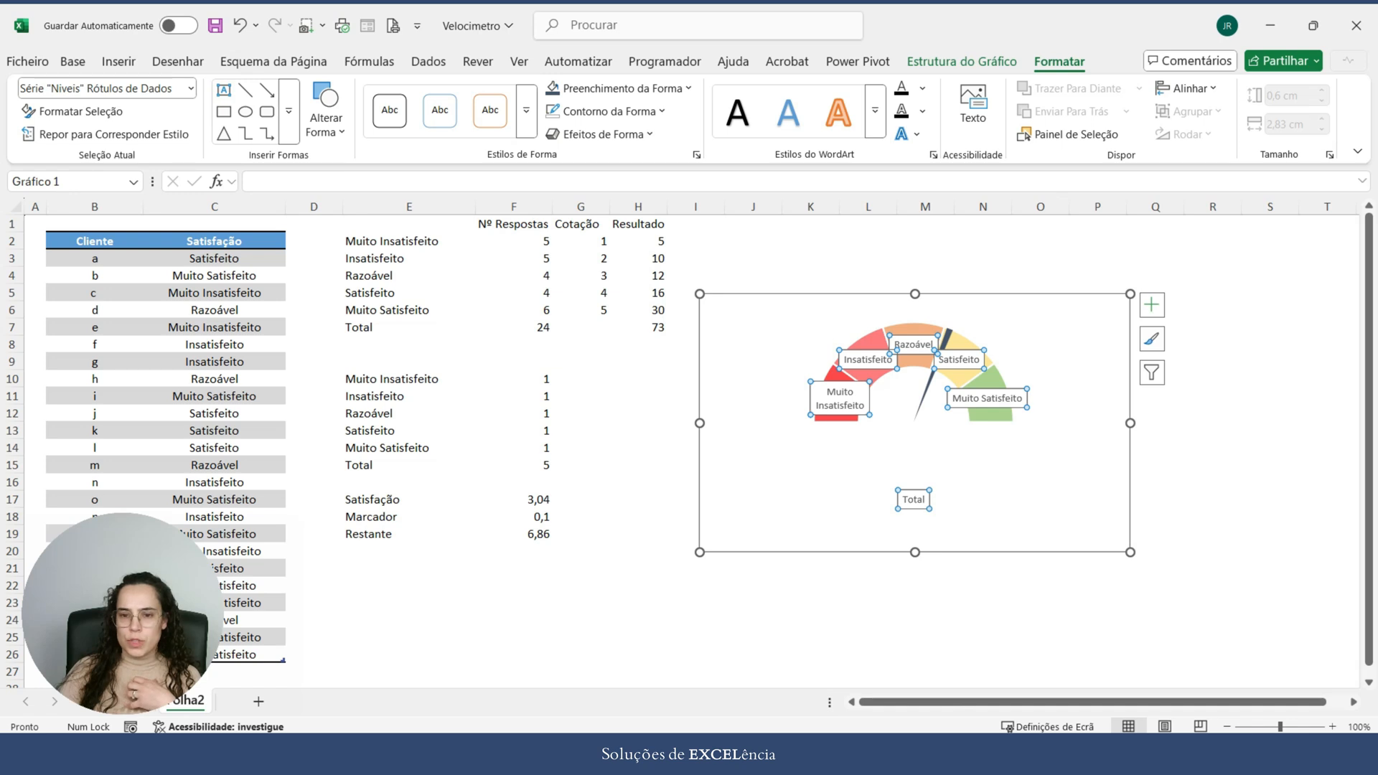
Step: Move the five satisfaction category callouts outside the half doughnut, each beside its own coloured segment
{"action": "left_click", "coordinate": [1011, 399]}
{"action": "left_click_drag", "start_coordinate": [1010, 400], "coordinate": [1089, 386]}
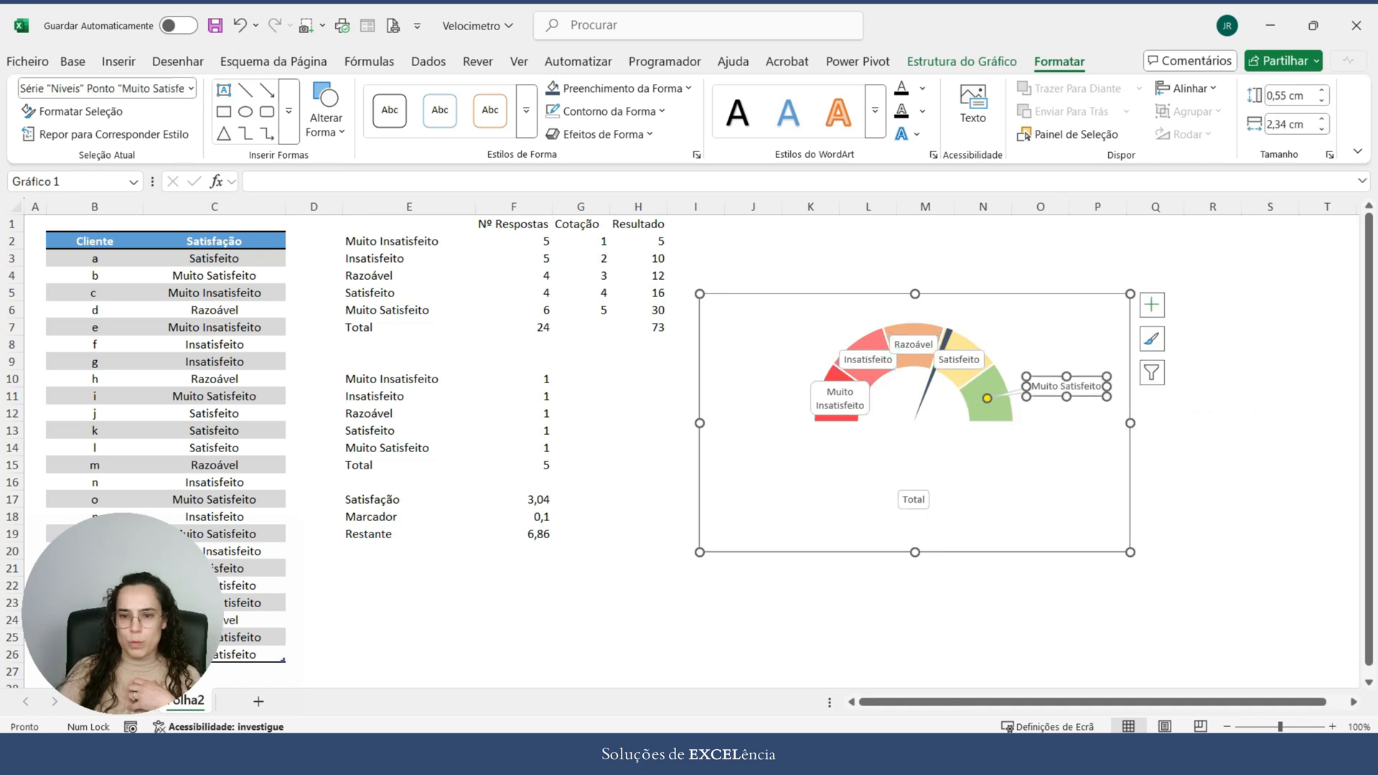
{"action": "left_click", "coordinate": [959, 359]}
{"action": "left_click_drag", "start_coordinate": [959, 359], "coordinate": [1010, 326]}
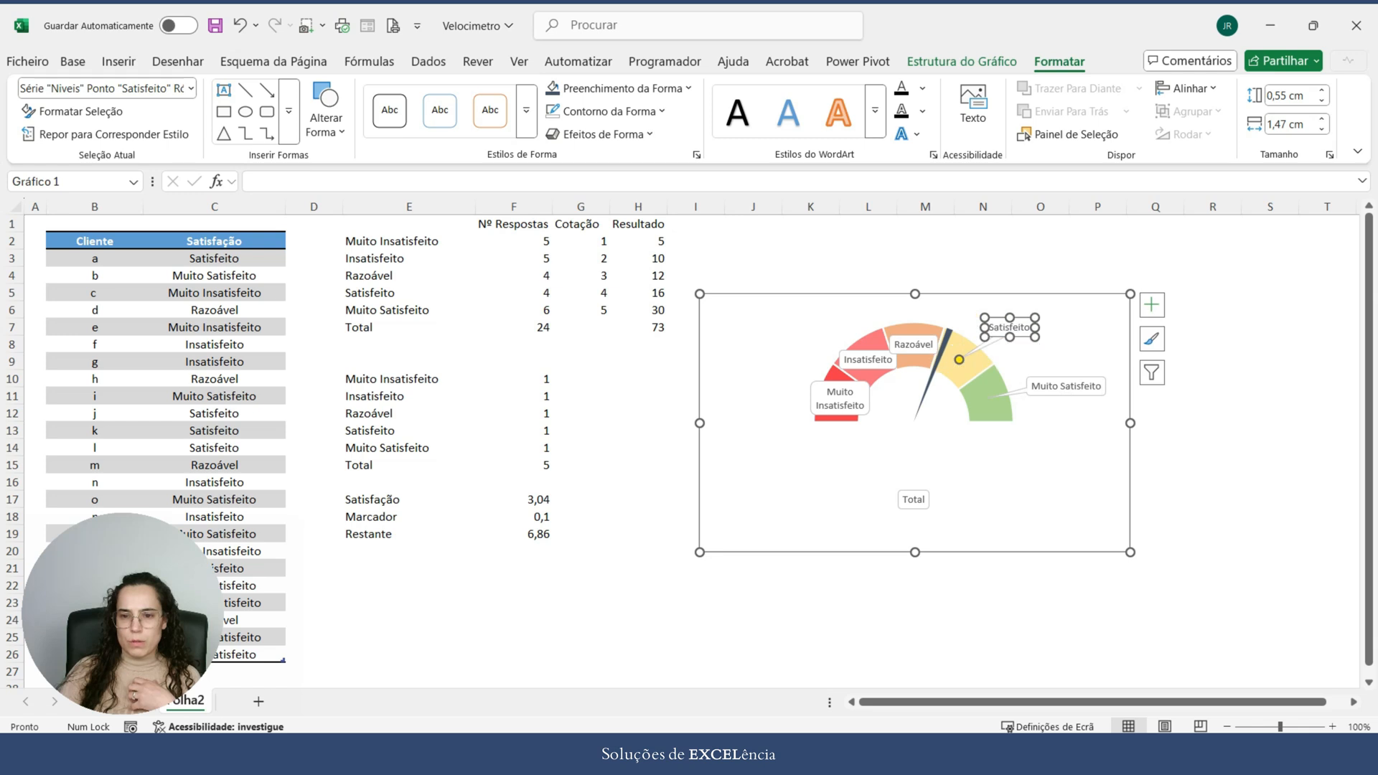
{"action": "left_click", "coordinate": [914, 345]}
{"action": "left_click_drag", "start_coordinate": [914, 345], "coordinate": [914, 311]}
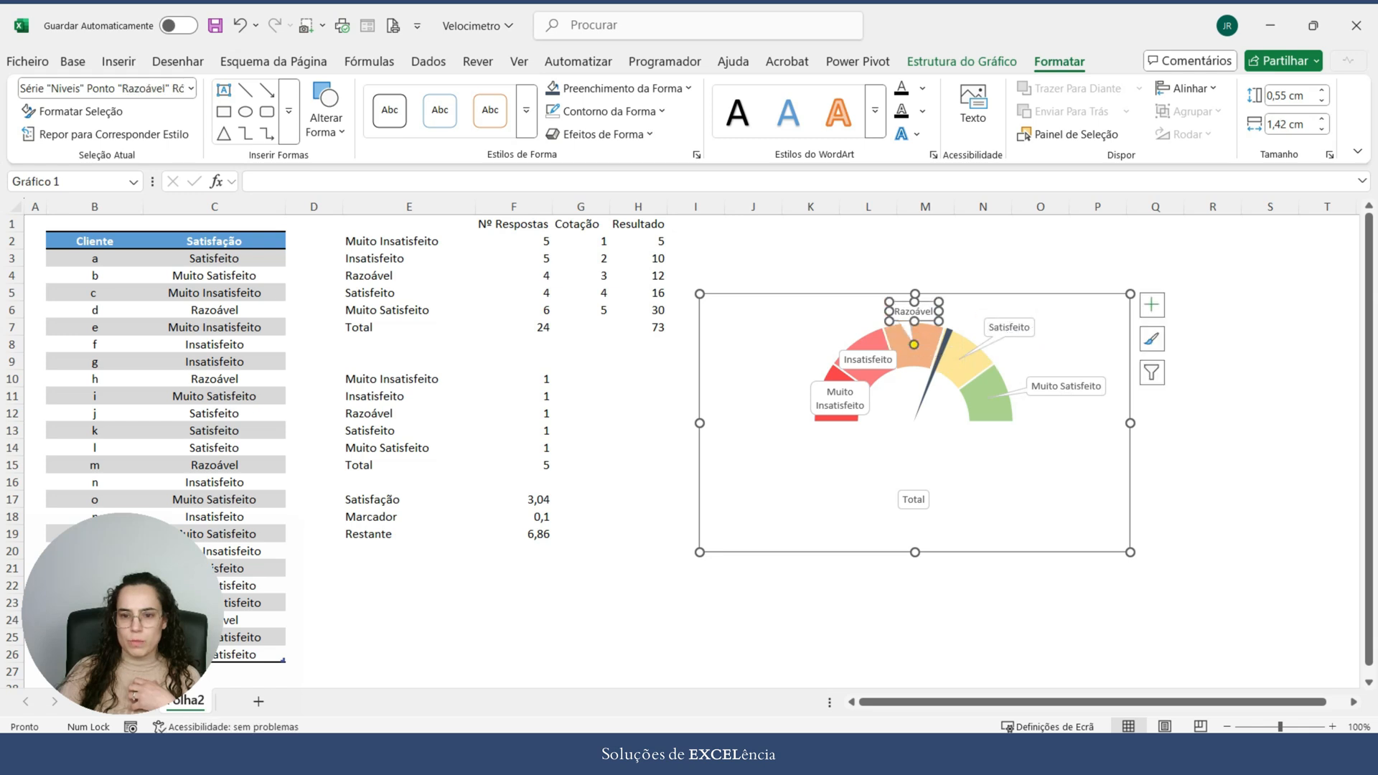
{"action": "left_click", "coordinate": [868, 359]}
{"action": "left_click_drag", "start_coordinate": [869, 359], "coordinate": [824, 331]}
{"action": "left_click_drag", "start_coordinate": [840, 399], "coordinate": [779, 387]}
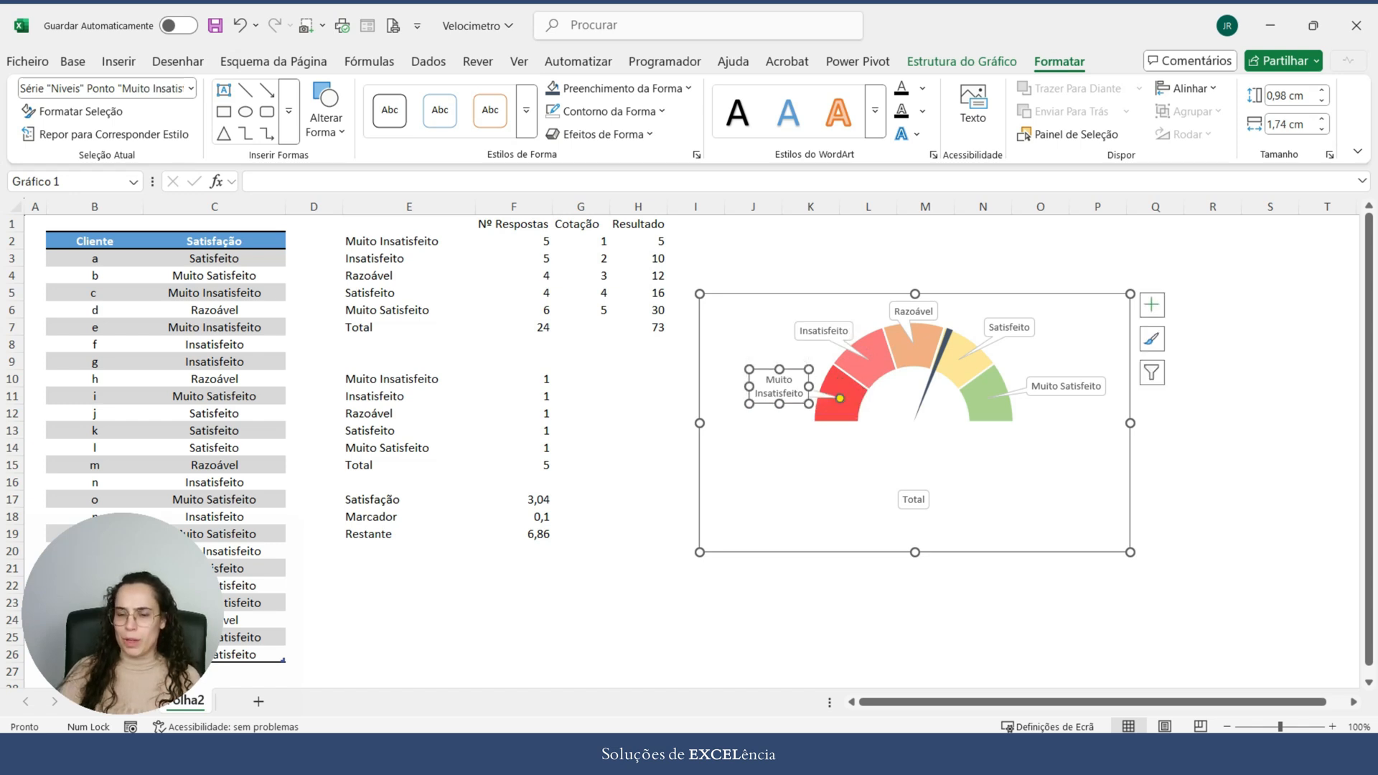
{"action": "left_click", "coordinate": [824, 331]}
{"action": "left_click", "coordinate": [1213, 447]}
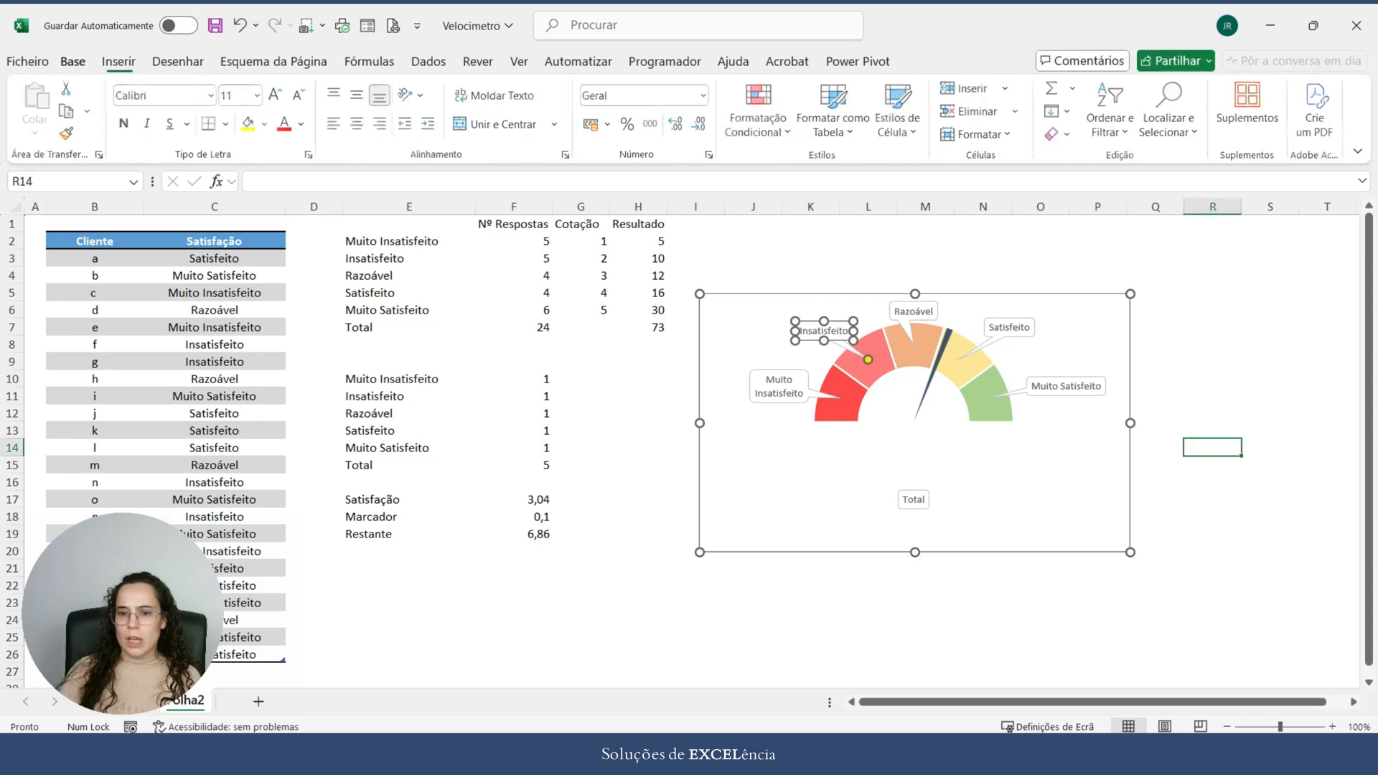
Step: Delete only the Total data label below the gauge
{"action": "left_click", "coordinate": [914, 499]}
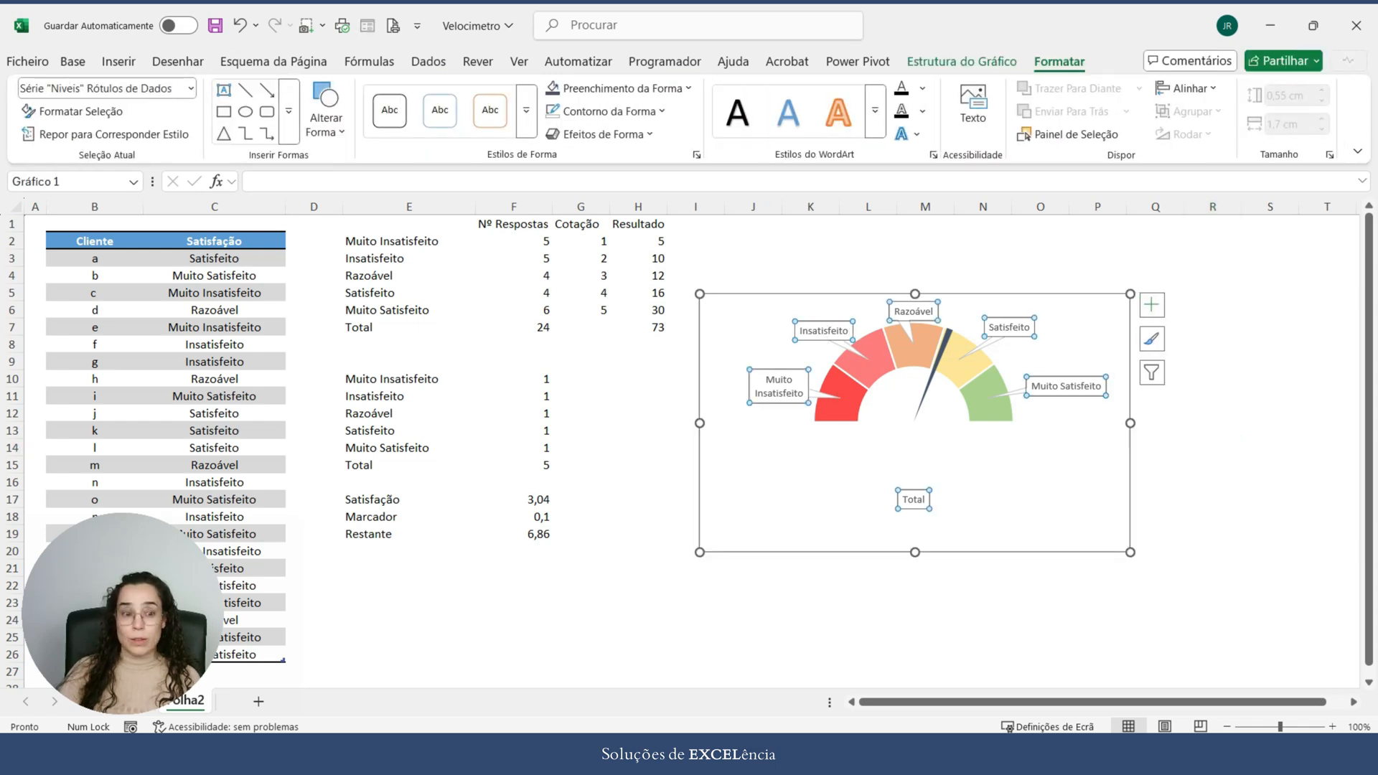
{"action": "left_click", "coordinate": [913, 500]}
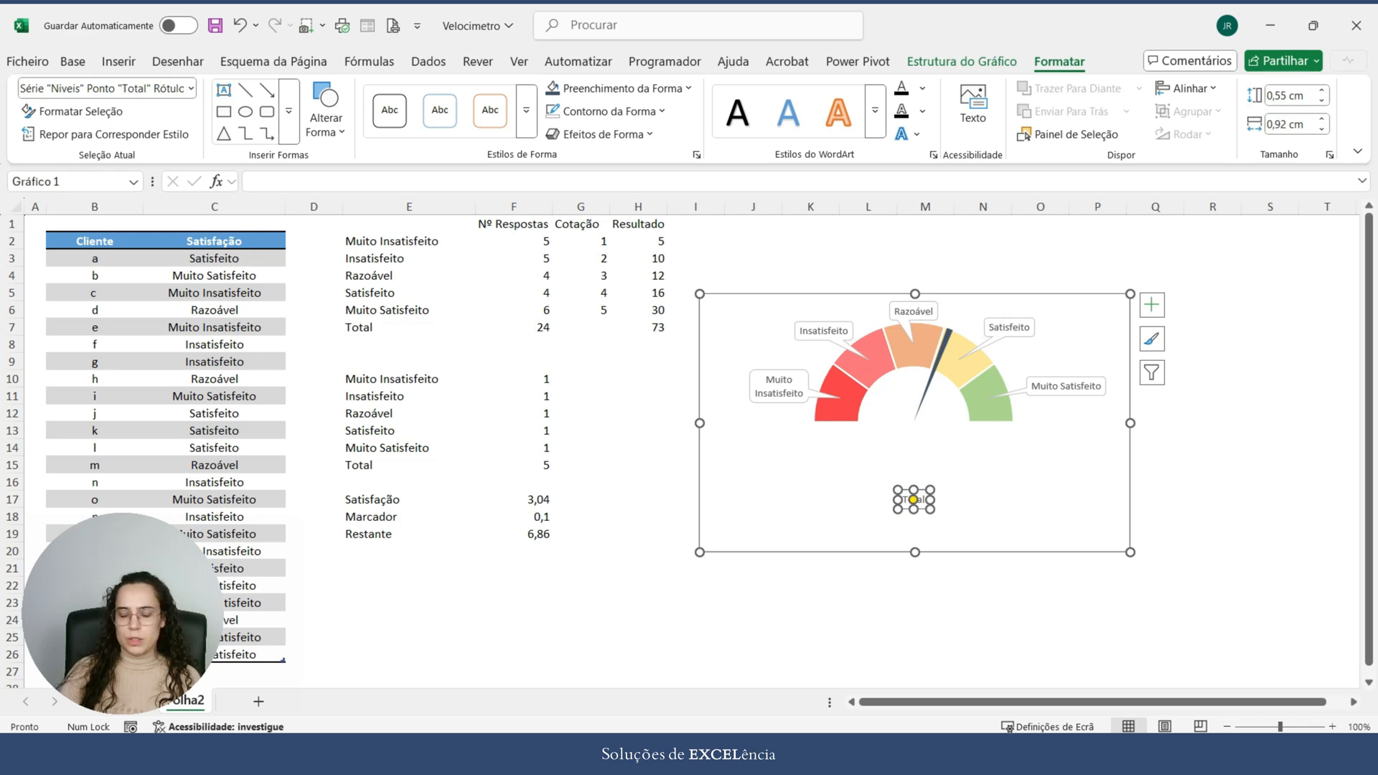
{"action": "key", "text": "Delete"}
{"action": "left_click", "coordinate": [1270, 465]}
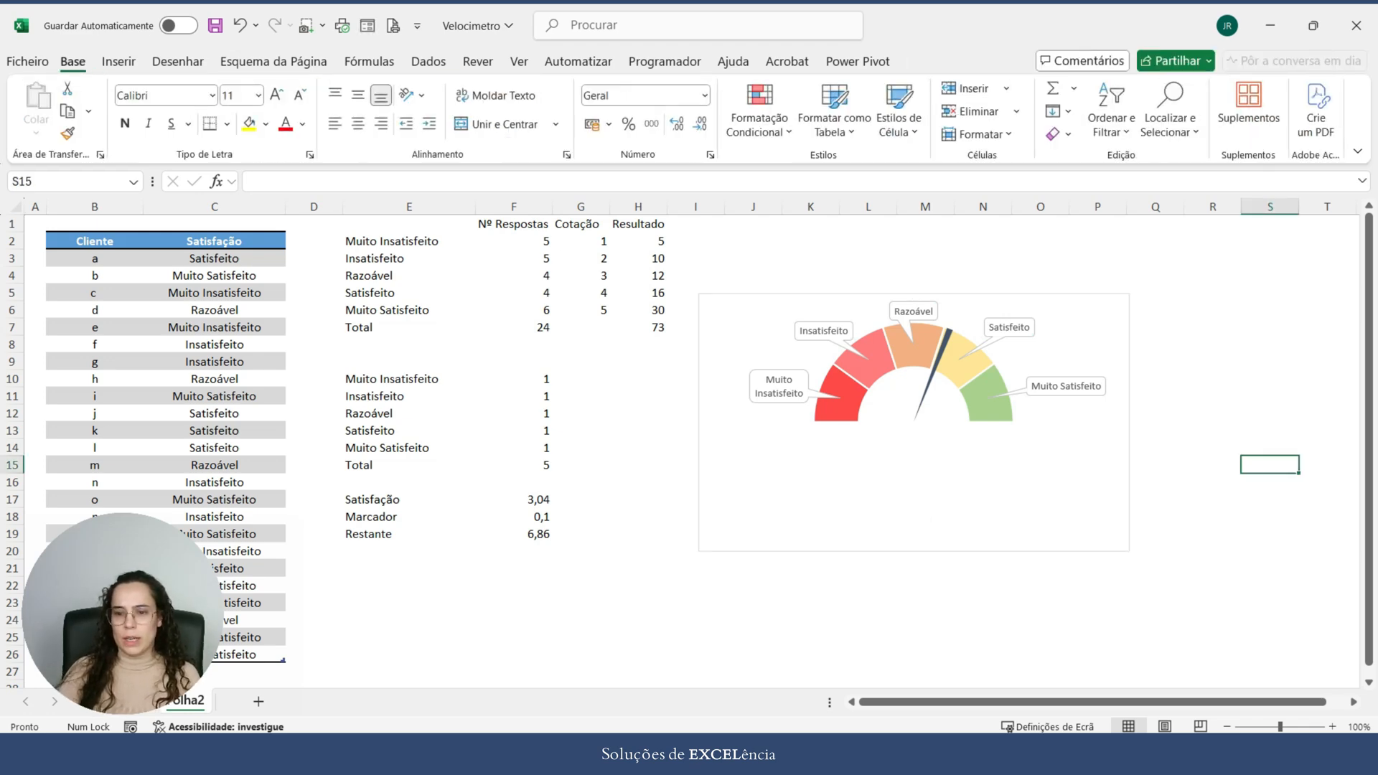
Step: Remove the fill of the category callouts and give them a thicker dark blue-grey theme outline
{"action": "left_click", "coordinate": [1066, 387]}
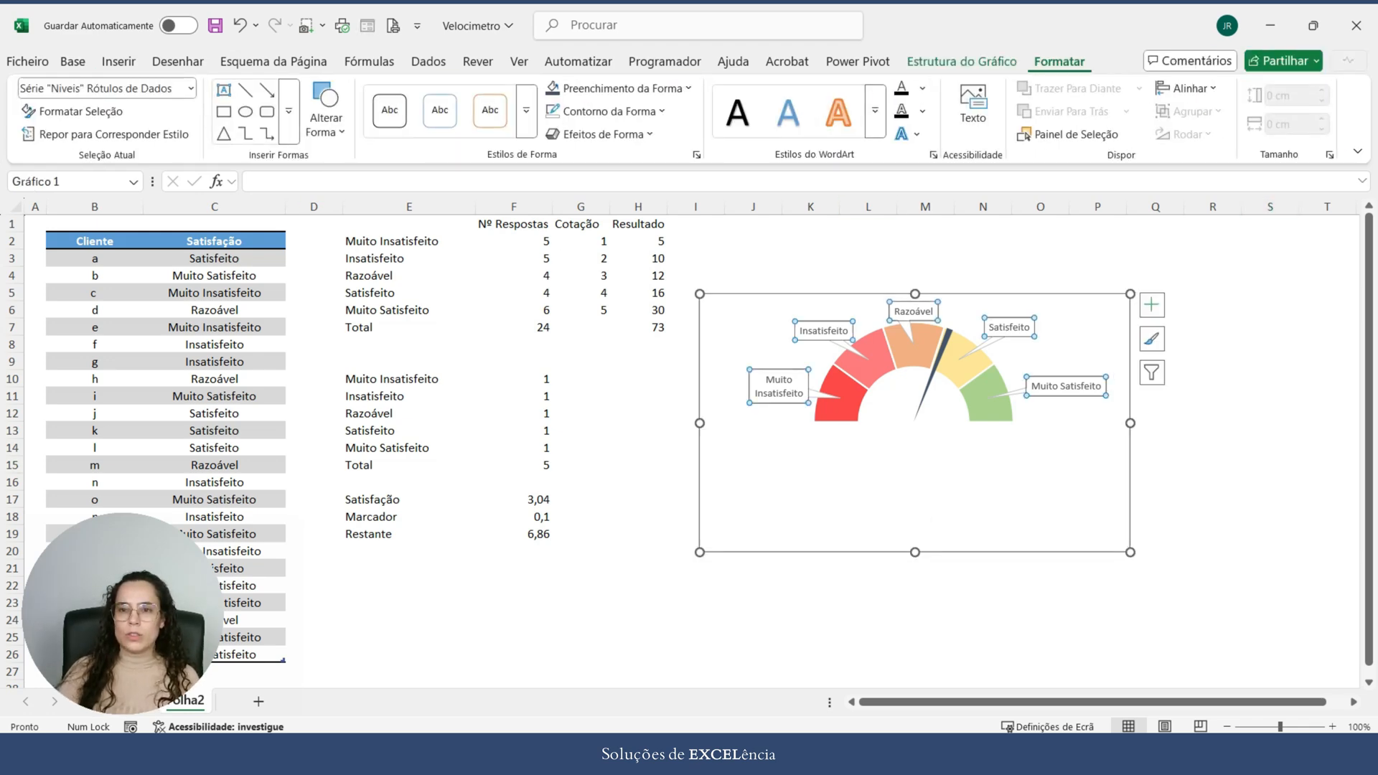
{"action": "left_click", "coordinate": [556, 88]}
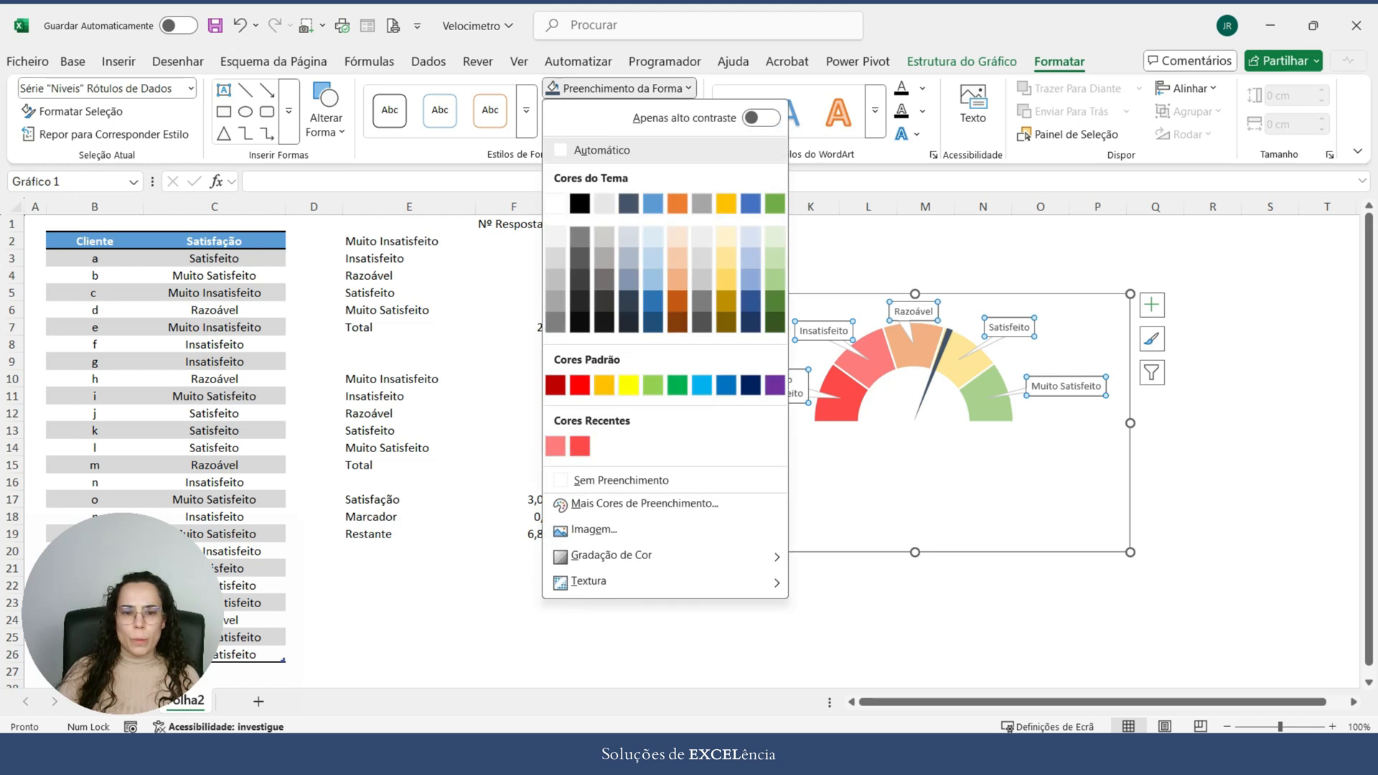
{"action": "left_click", "coordinate": [582, 480]}
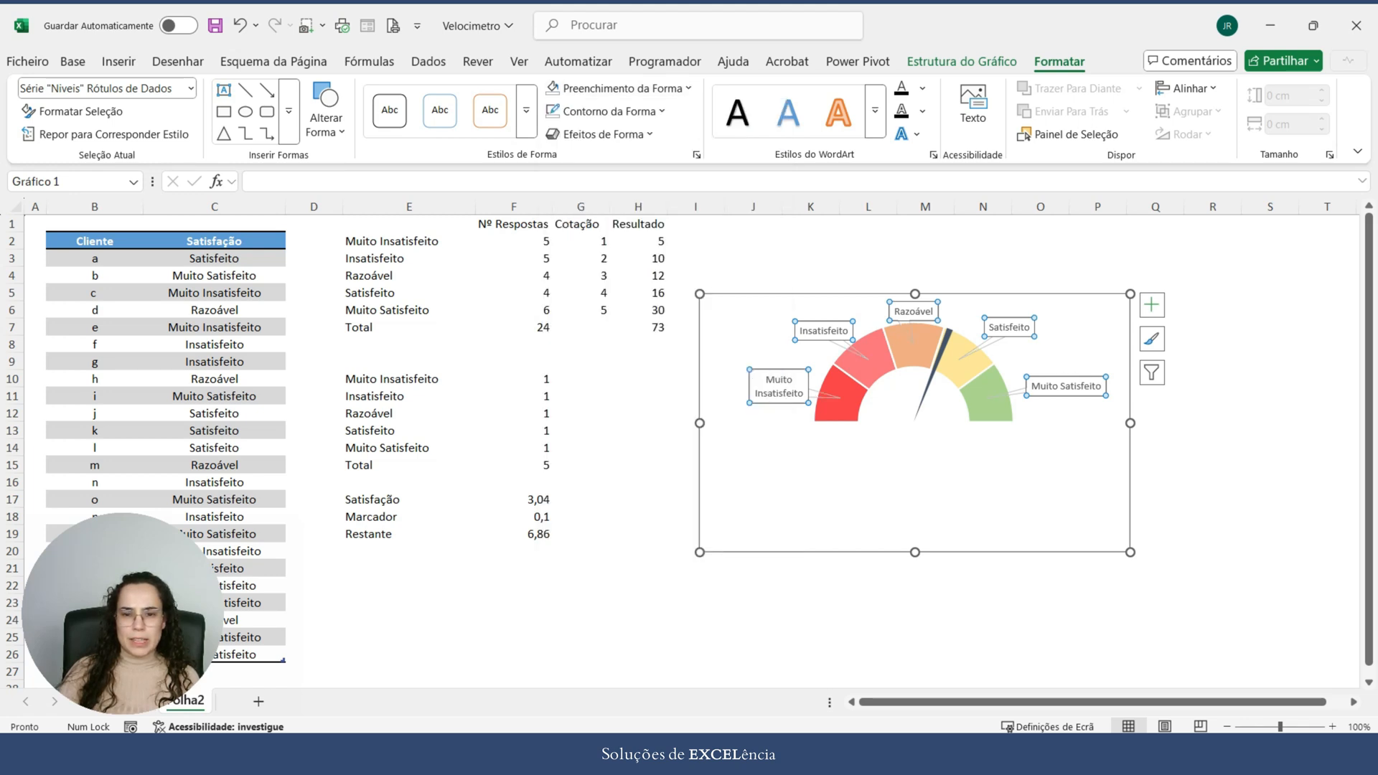
{"action": "left_click", "coordinate": [603, 111]}
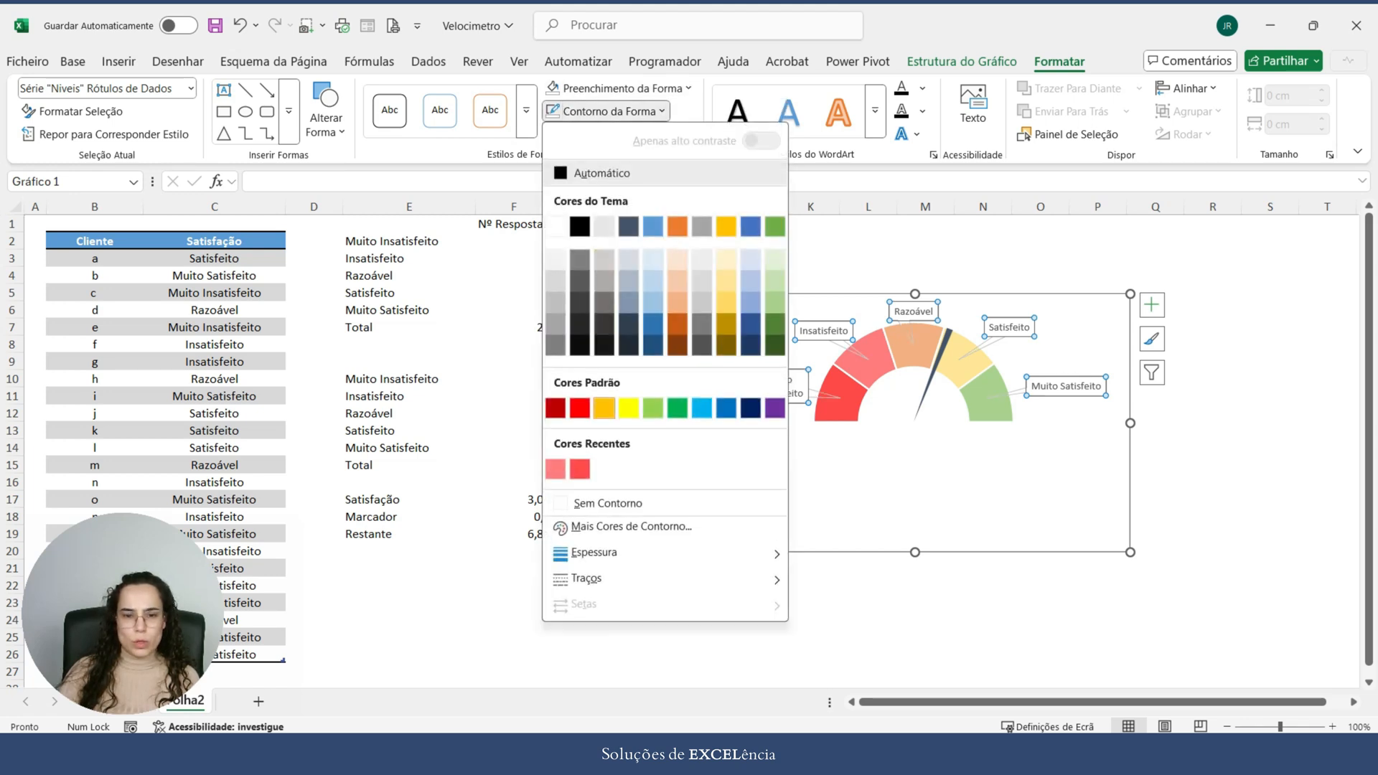
{"action": "left_click", "coordinate": [629, 227]}
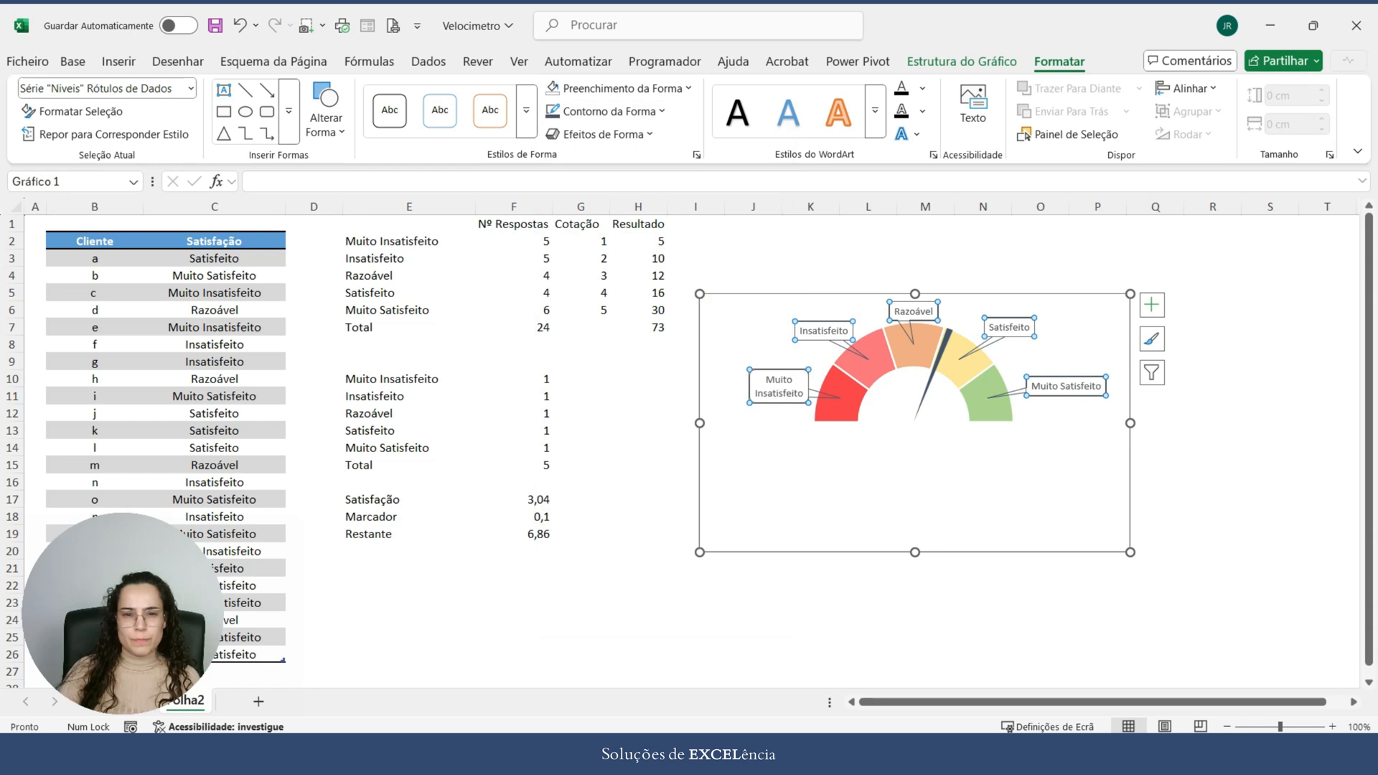
{"action": "left_click", "coordinate": [603, 111]}
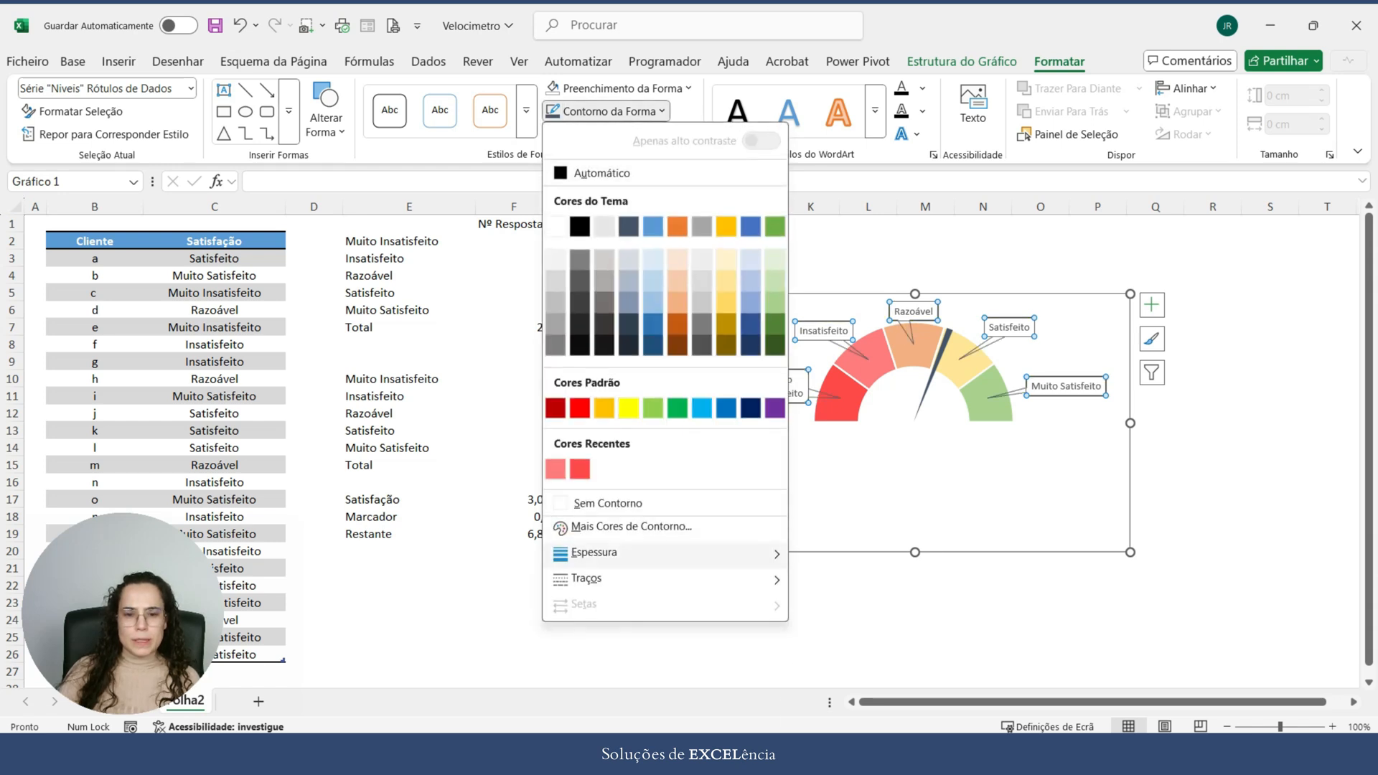
{"action": "mouse_move", "coordinate": [593, 552]}
{"action": "left_click", "coordinate": [861, 595]}
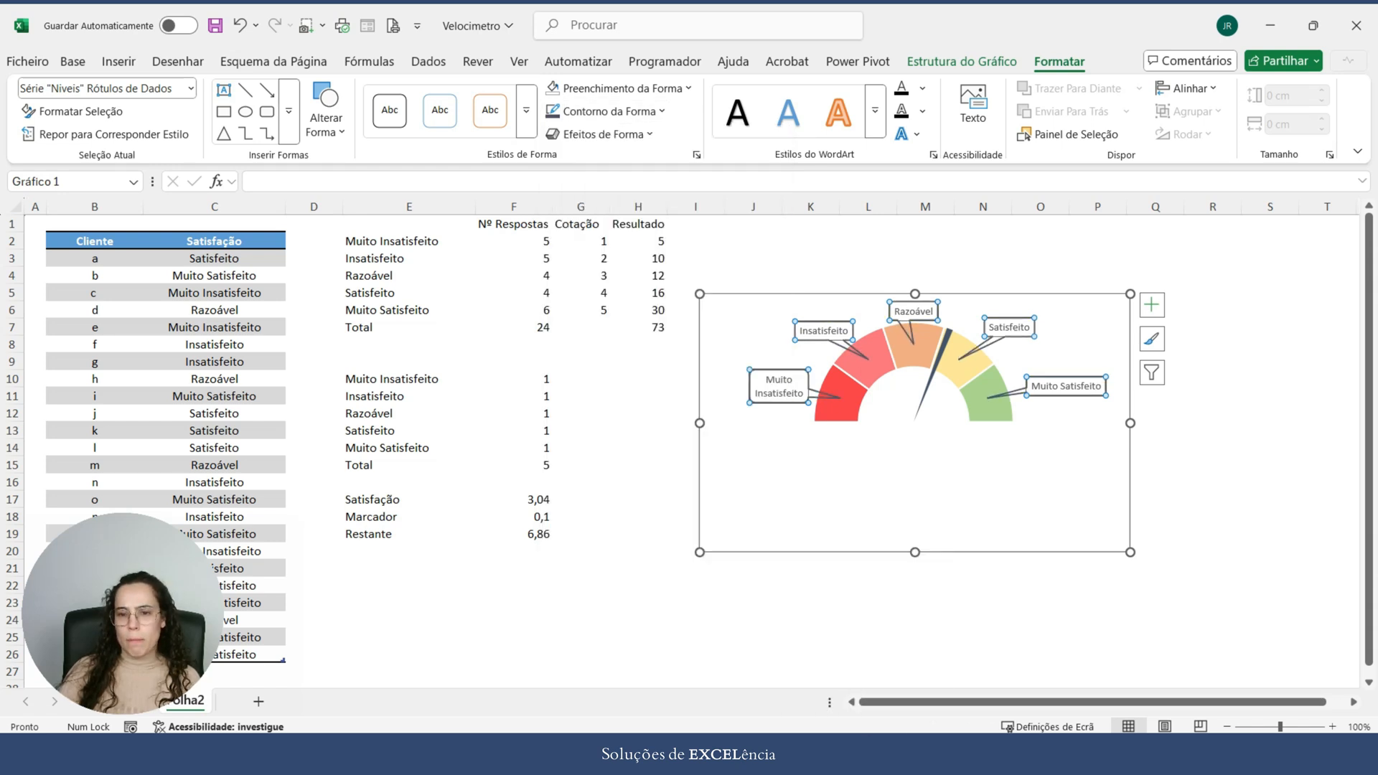
Step: Set the category callout text to size 10 and bold, and select the whole chart
{"action": "left_click", "coordinate": [72, 62]}
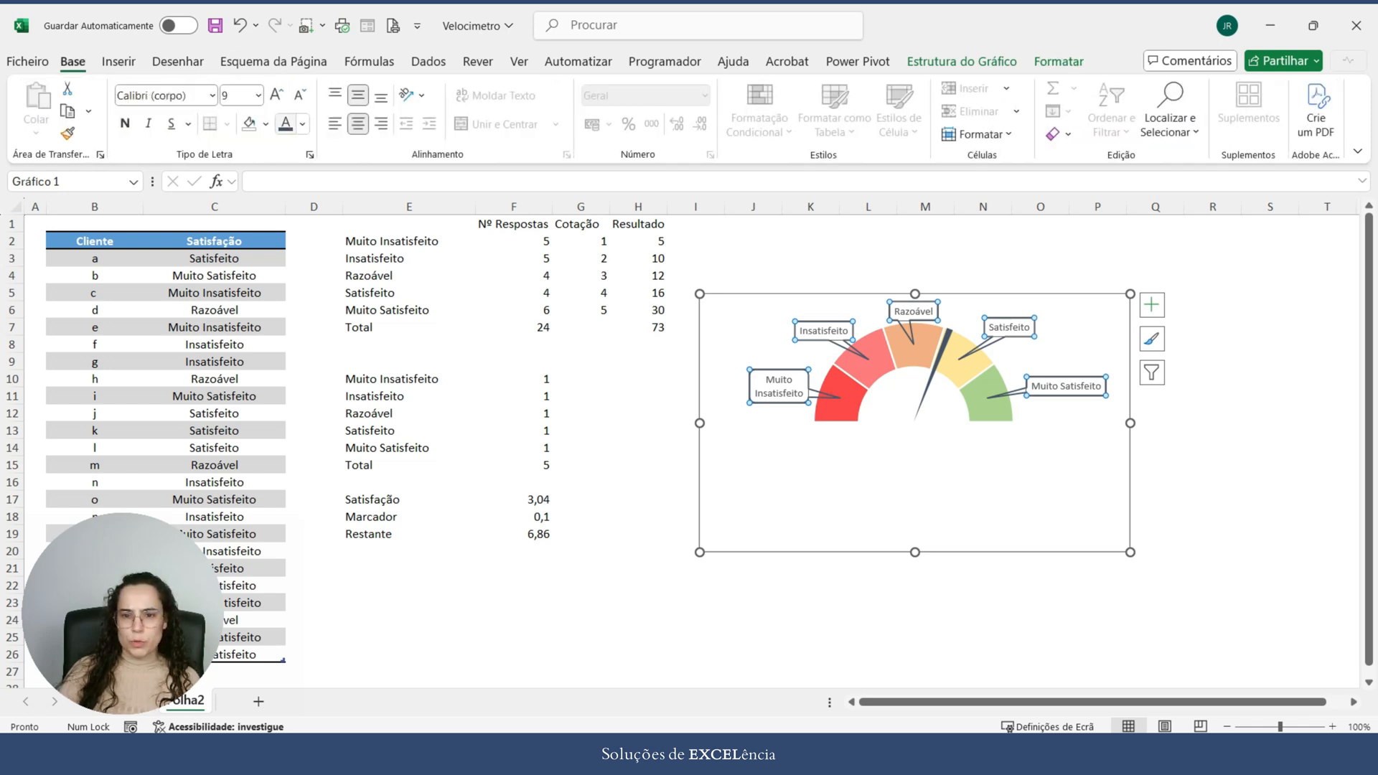
{"action": "left_click", "coordinate": [276, 94]}
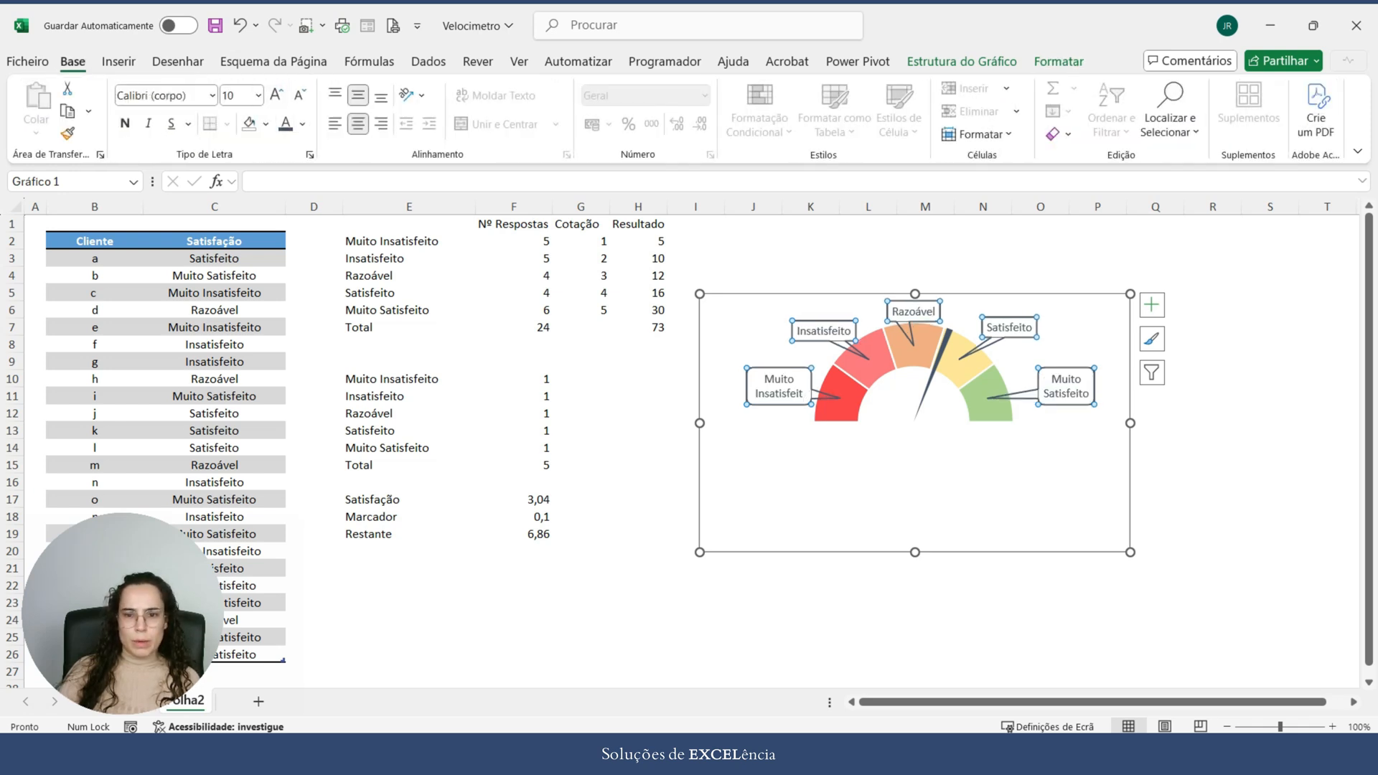
{"action": "left_click", "coordinate": [125, 124]}
{"action": "left_click", "coordinate": [1213, 500]}
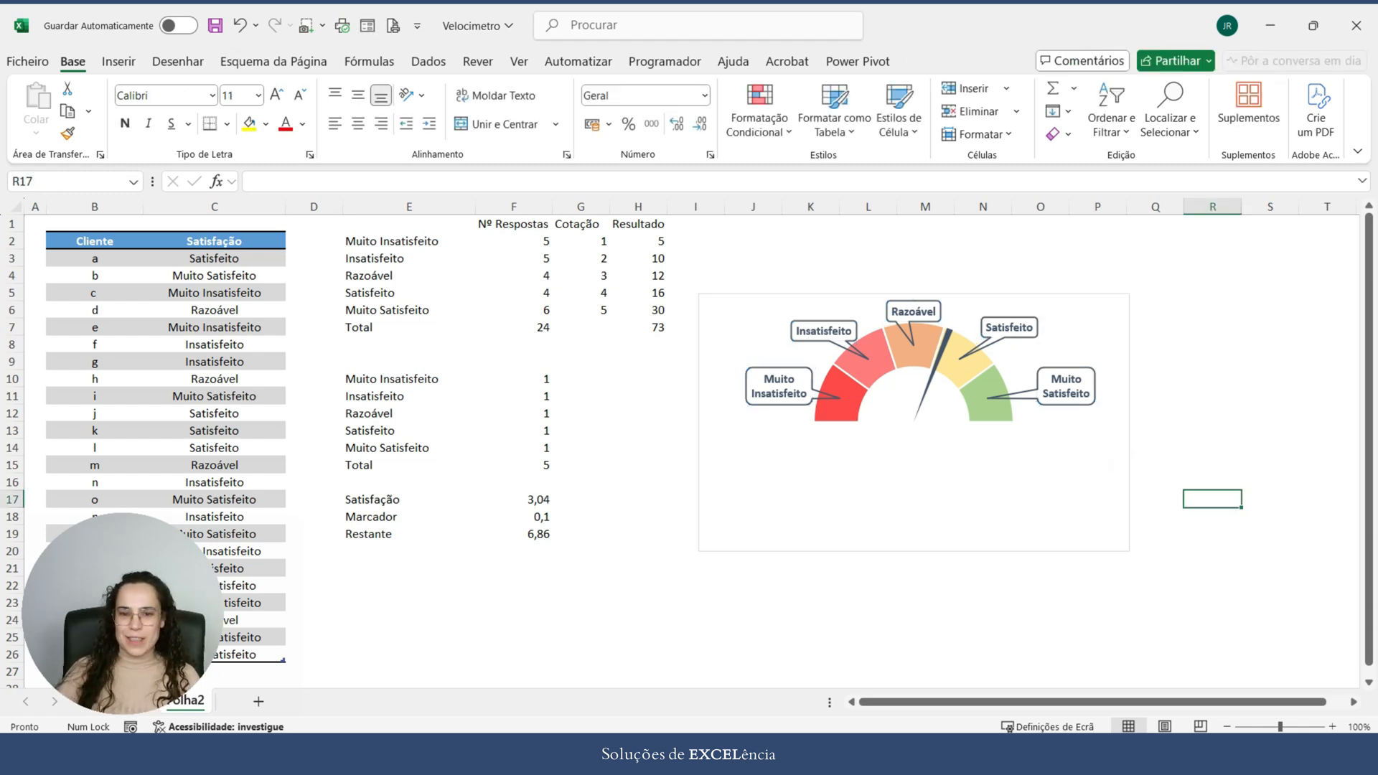
{"action": "left_click", "coordinate": [1112, 465]}
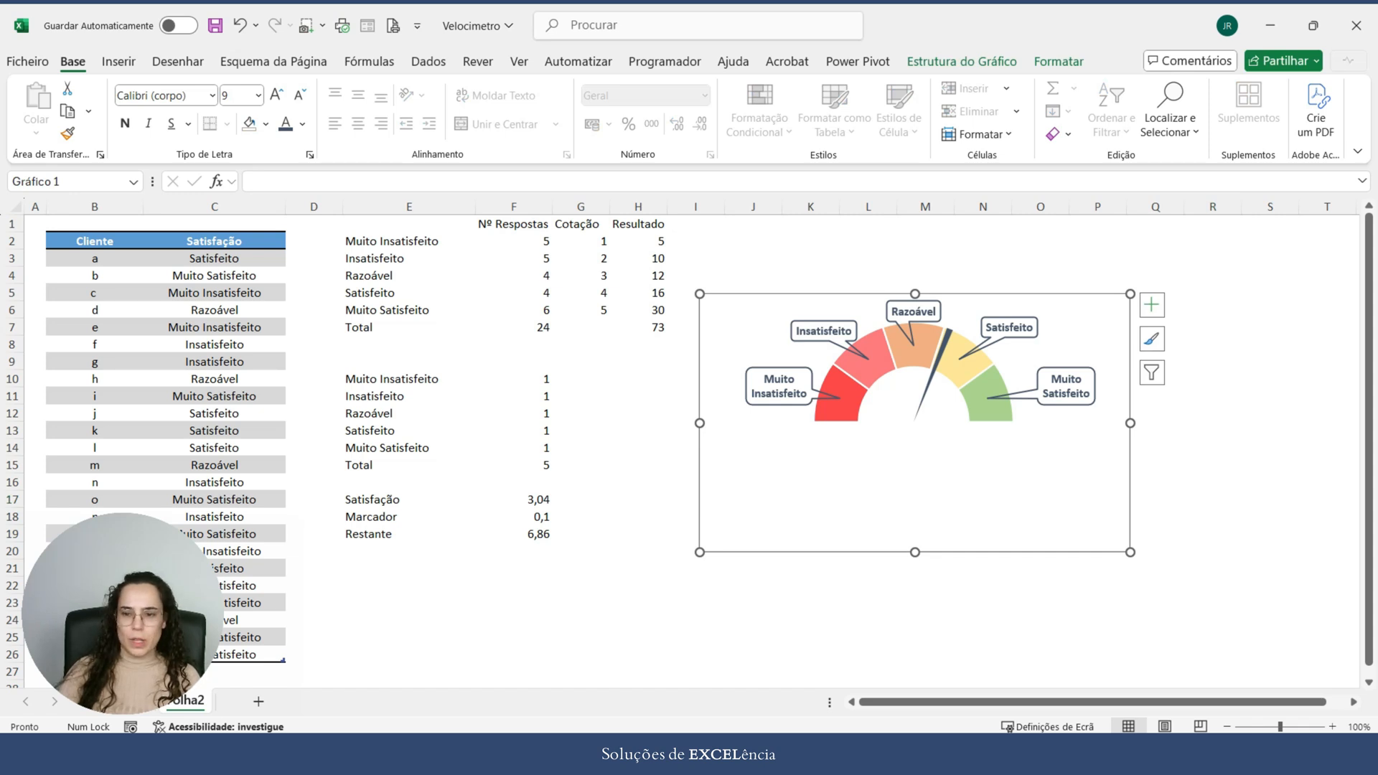
Step: Remove the fill and outline of the gauge's chart area
{"action": "left_click", "coordinate": [1270, 550]}
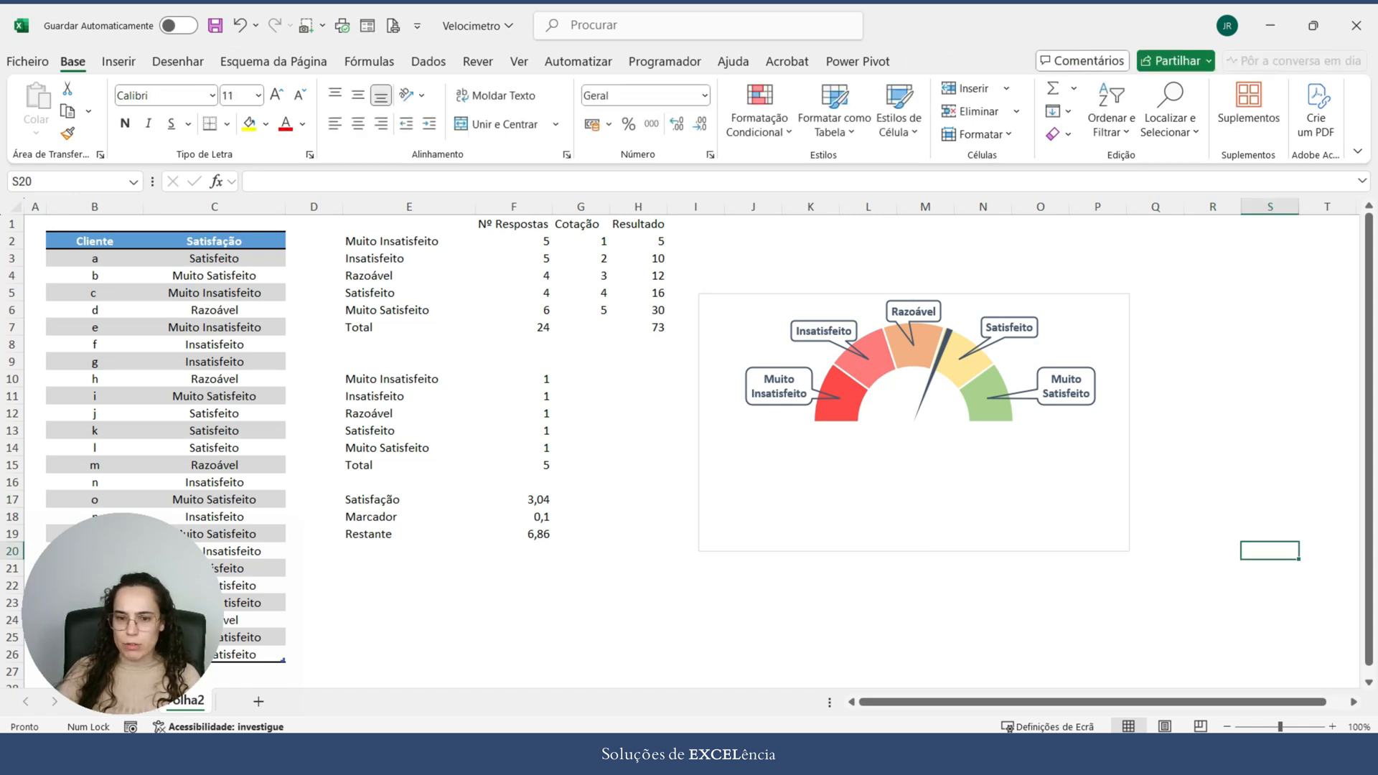
{"action": "left_click", "coordinate": [1088, 479]}
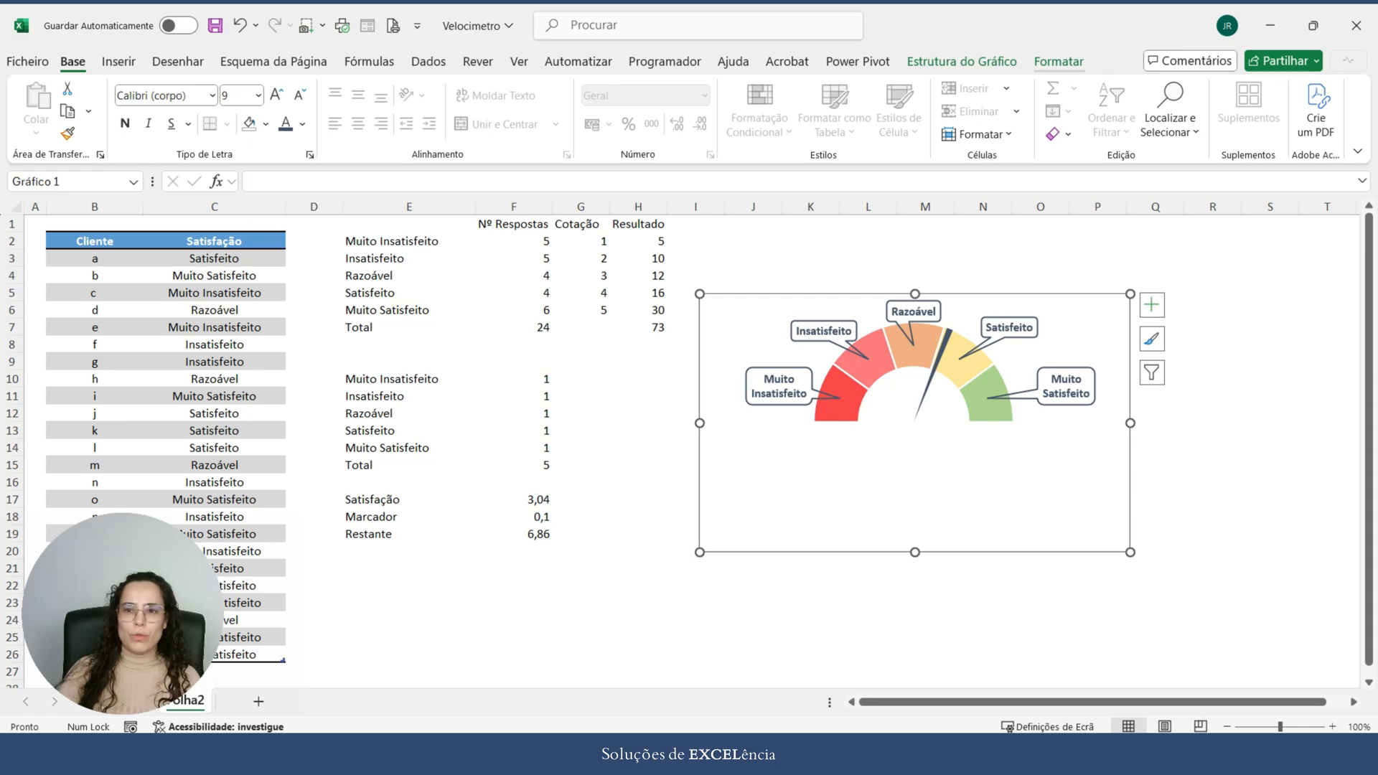
{"action": "left_click", "coordinate": [1059, 61]}
{"action": "left_click", "coordinate": [617, 87]}
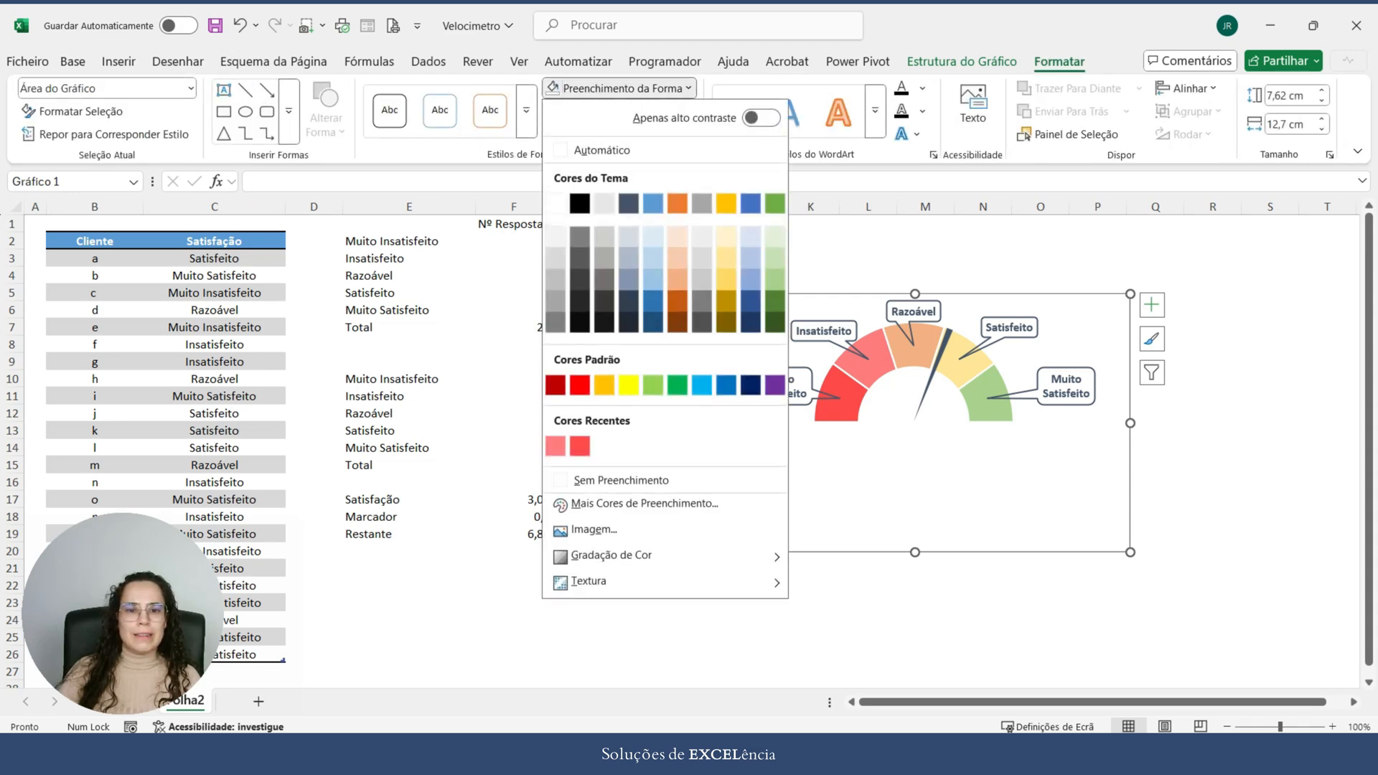
{"action": "left_click", "coordinate": [611, 480]}
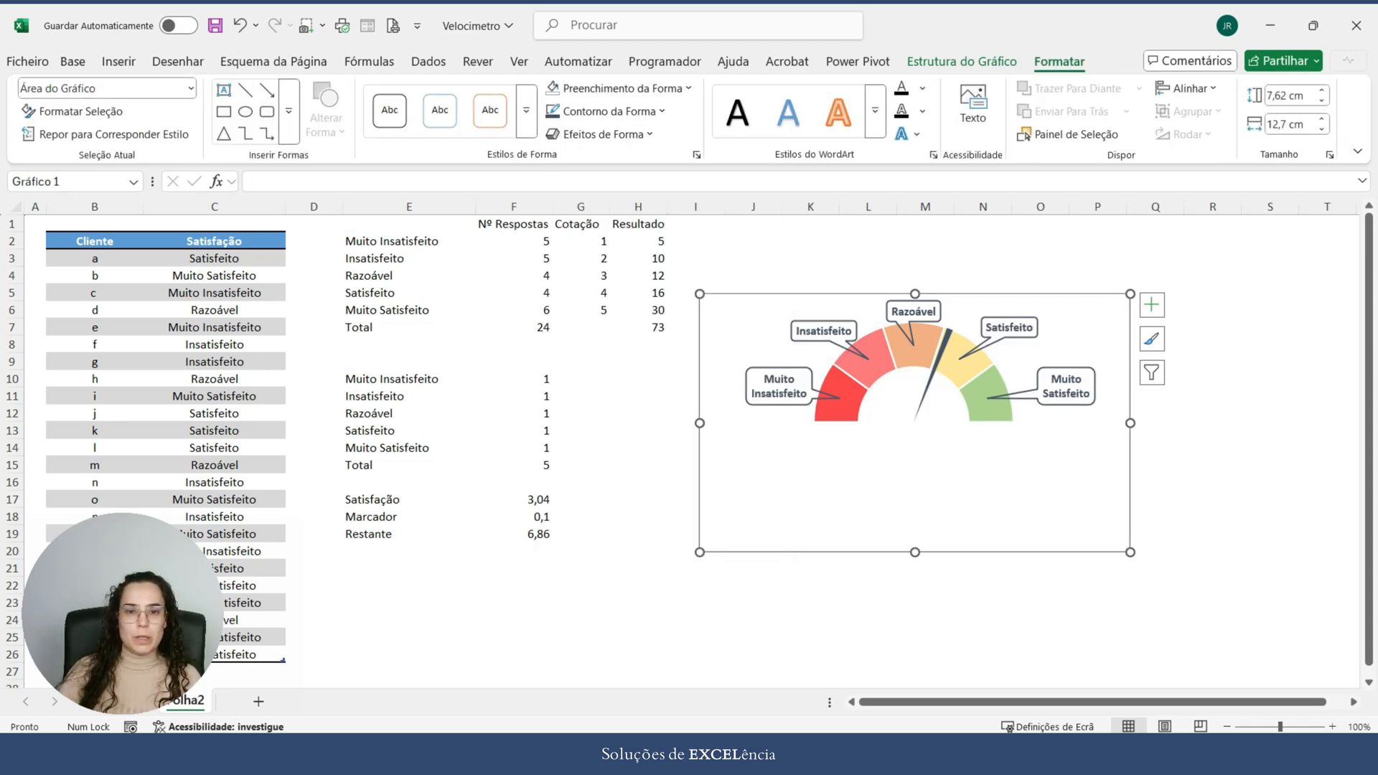
{"action": "left_click", "coordinate": [603, 111]}
{"action": "left_click", "coordinate": [585, 502]}
{"action": "left_click", "coordinate": [1213, 481]}
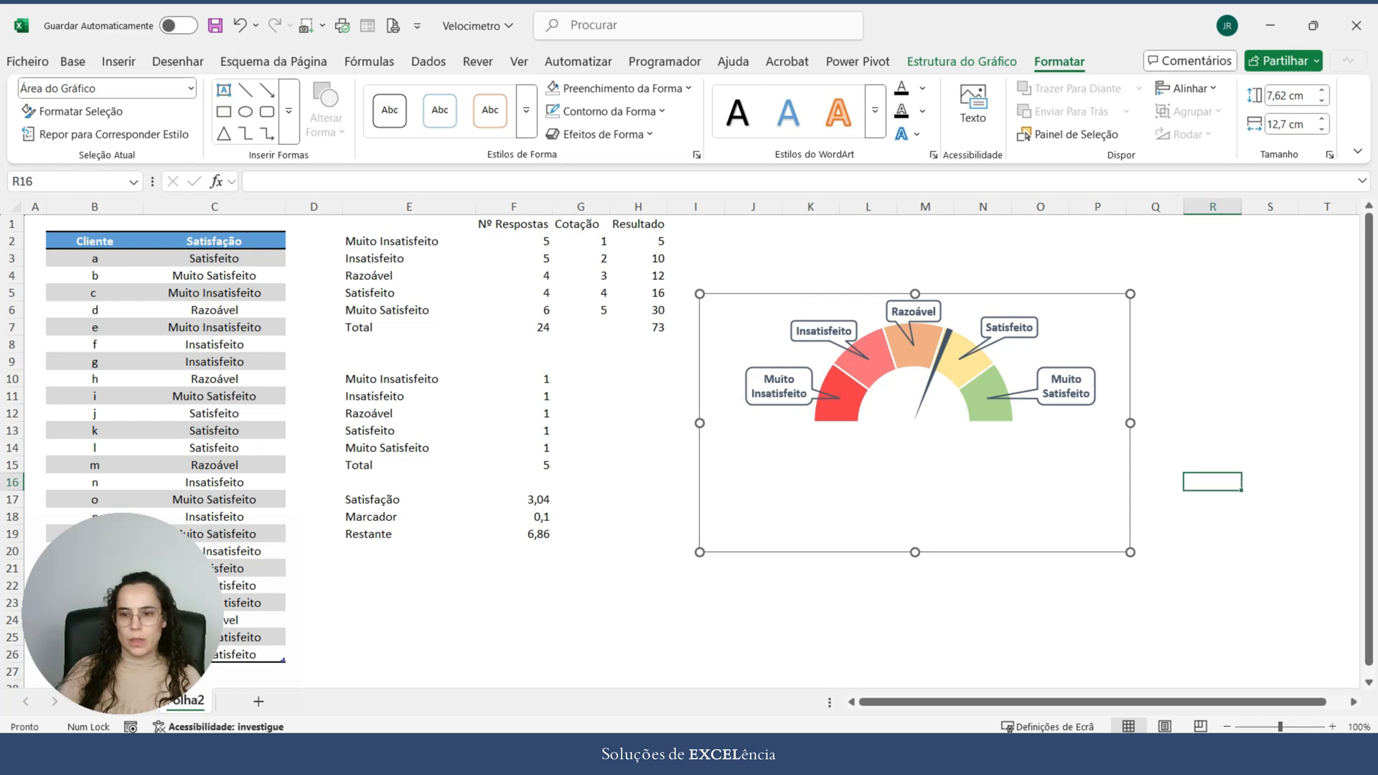
Step: Move the whole gauge chart about two rows down on the sheet and leave its chart area selected
{"action": "left_click_drag", "start_coordinate": [1005, 478], "coordinate": [997, 506]}
{"action": "key", "text": "ctrl+z"}
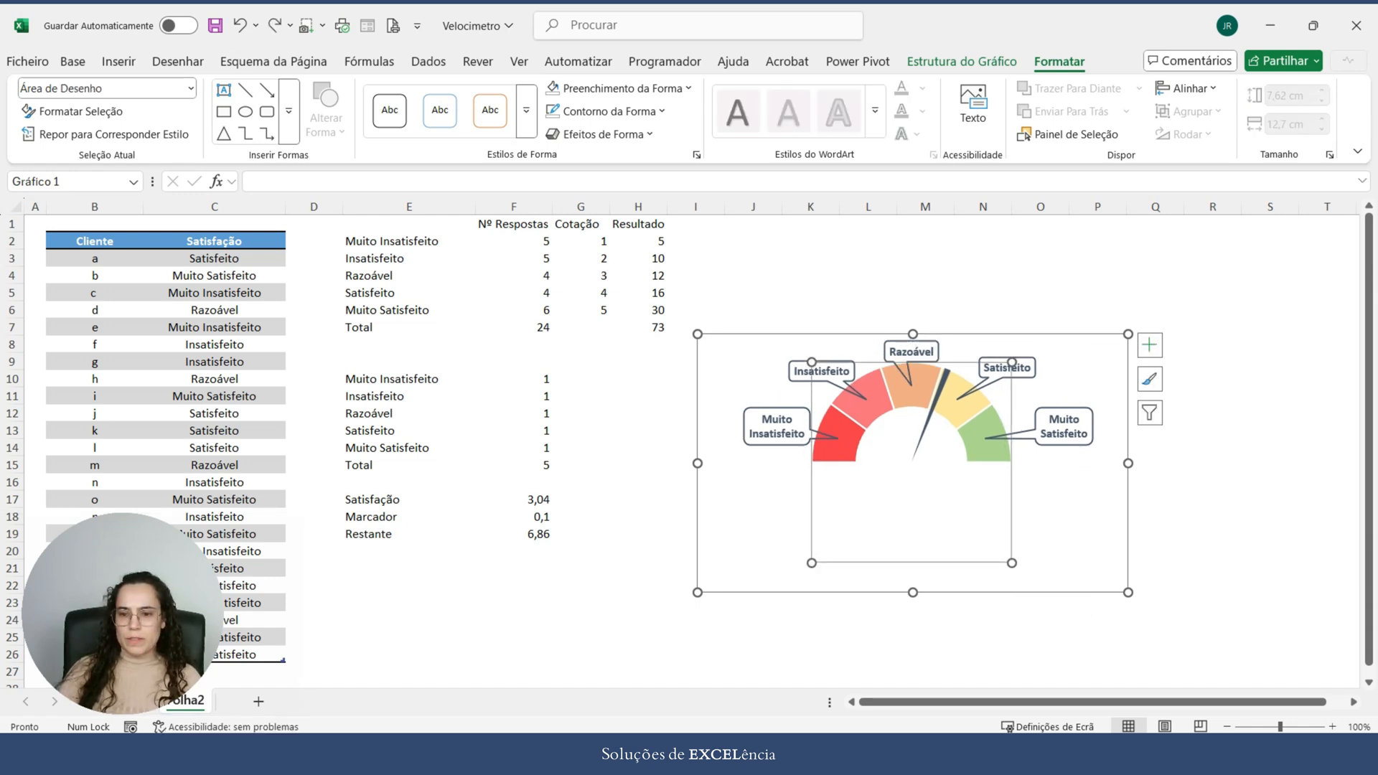
{"action": "left_click", "coordinate": [1007, 580]}
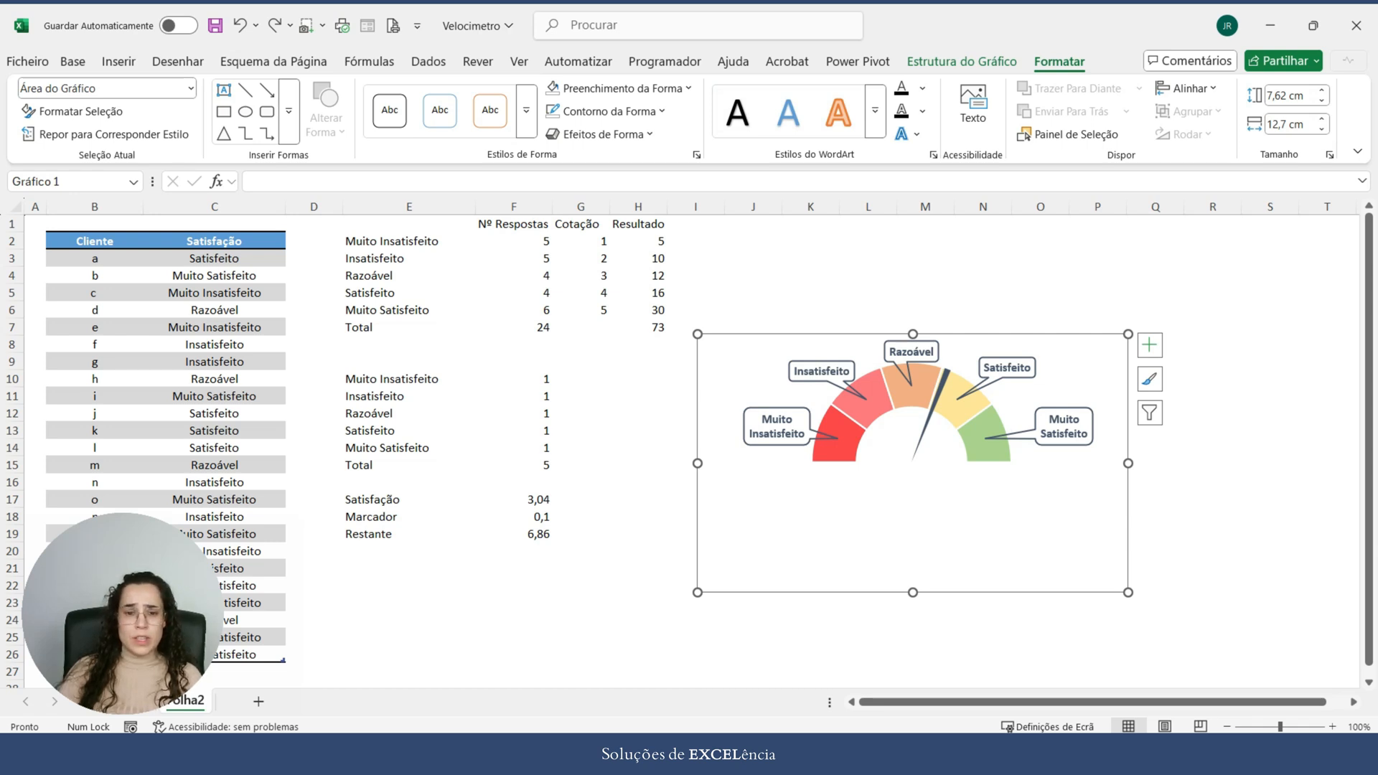
Step: Draw a circle about 2.5 cm across over the data tables in columns E and F
{"action": "left_click", "coordinate": [118, 61]}
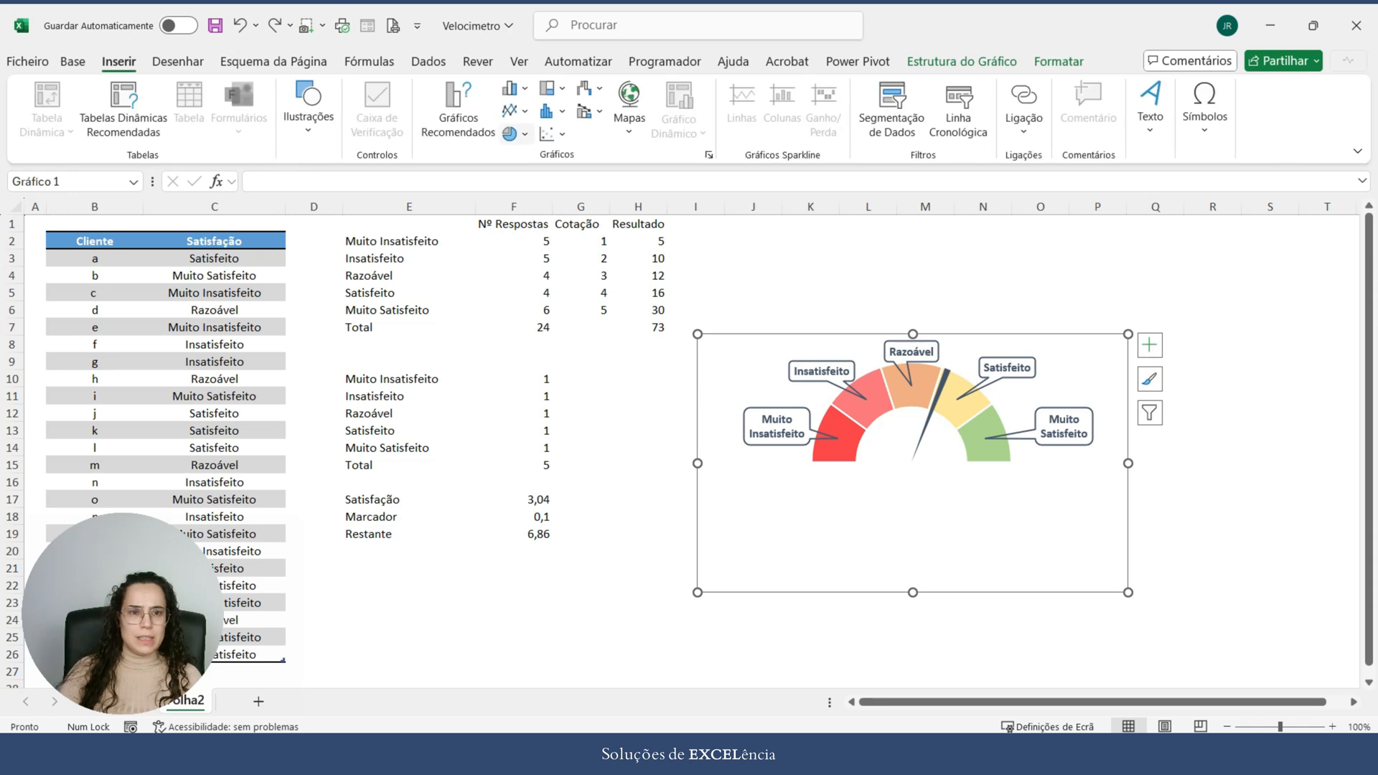
{"action": "left_click", "coordinate": [309, 108]}
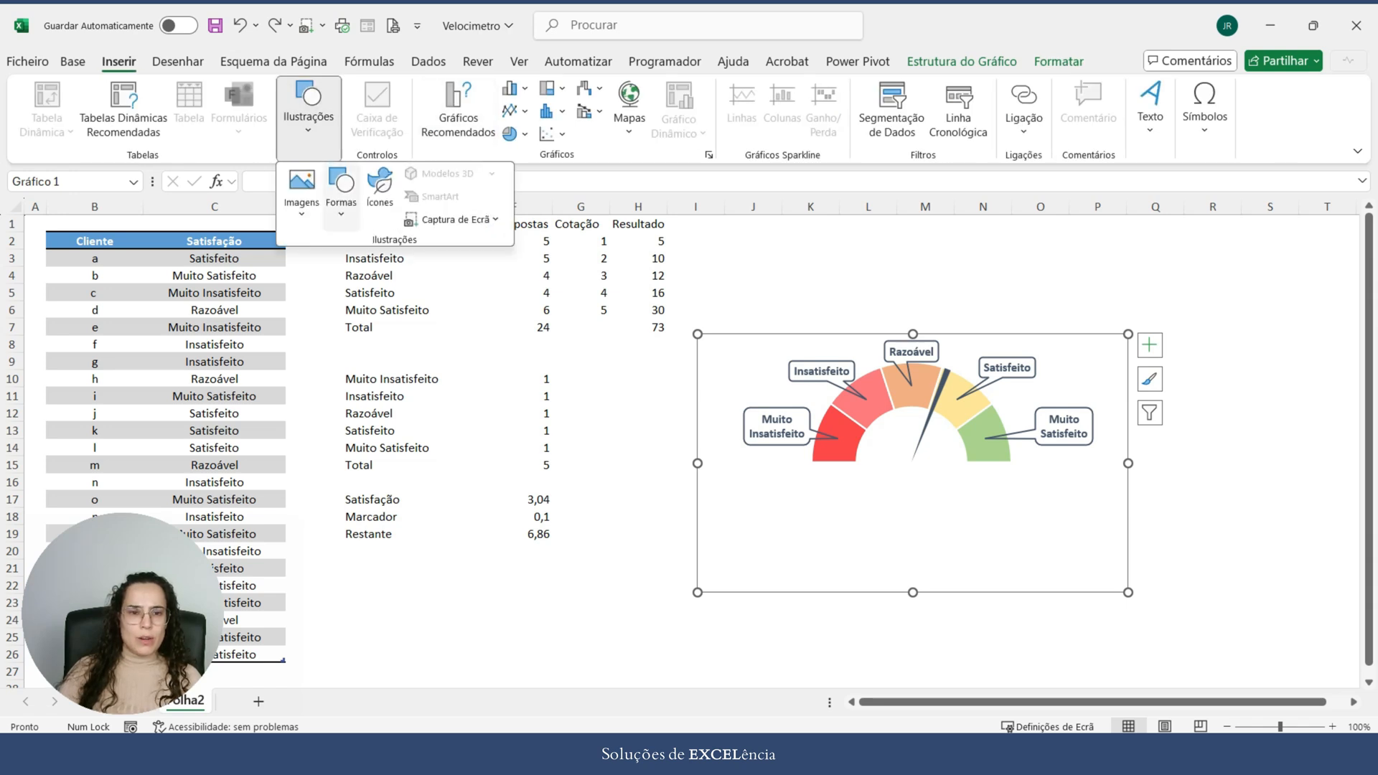
{"action": "left_click", "coordinate": [341, 188]}
{"action": "left_click", "coordinate": [422, 270]}
{"action": "left_click_drag", "start_coordinate": [434, 362], "coordinate": [522, 450]}
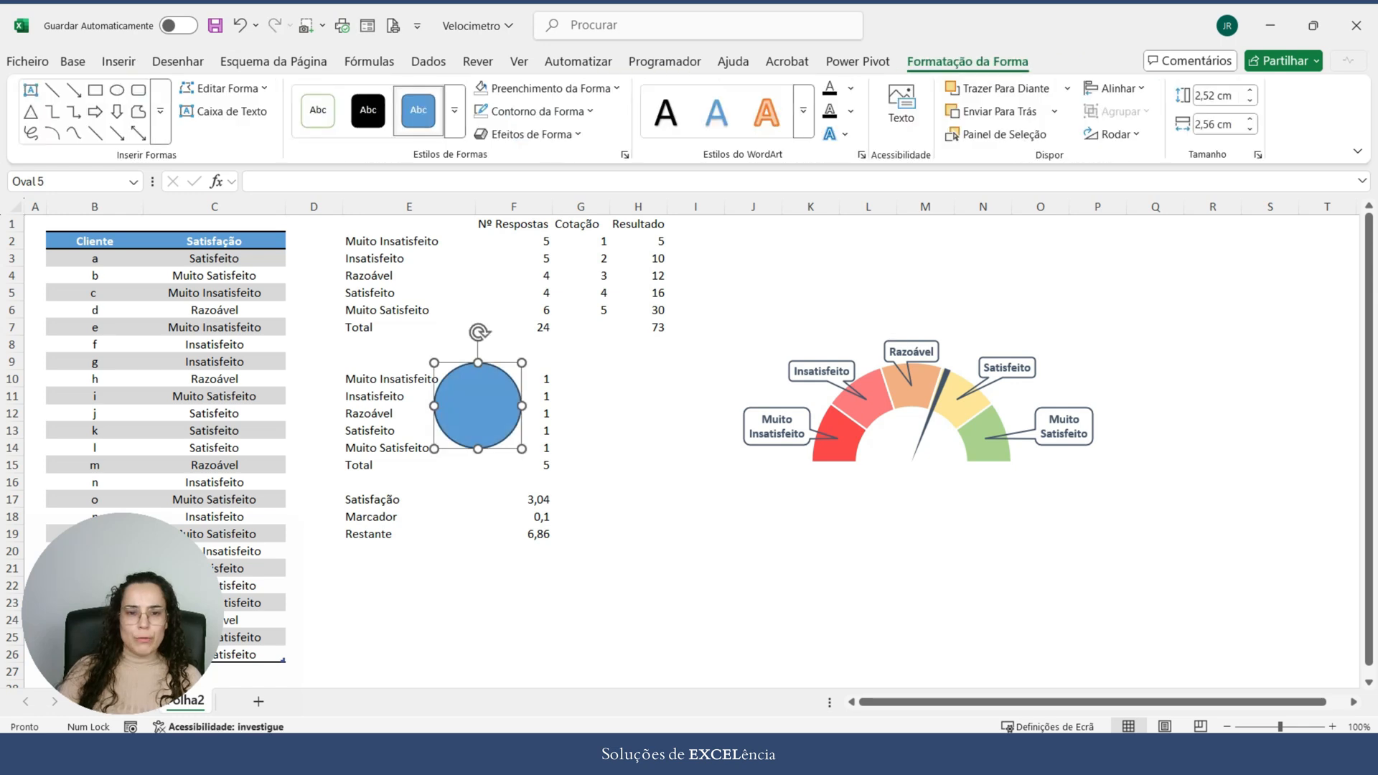
Step: Give the circle a white theme fill and white outline, and centre it over the base of the gauge needle
{"action": "left_click", "coordinate": [546, 88]}
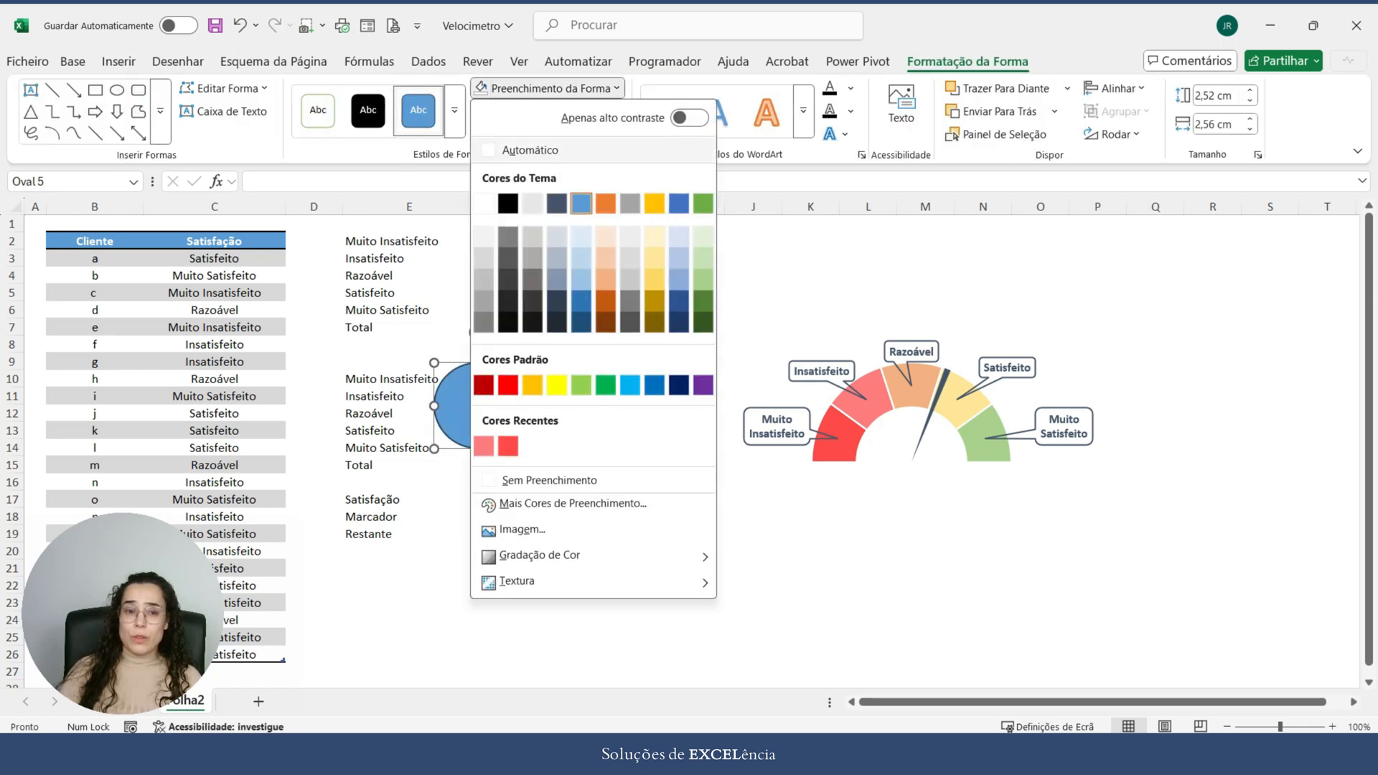
{"action": "left_click", "coordinate": [484, 203]}
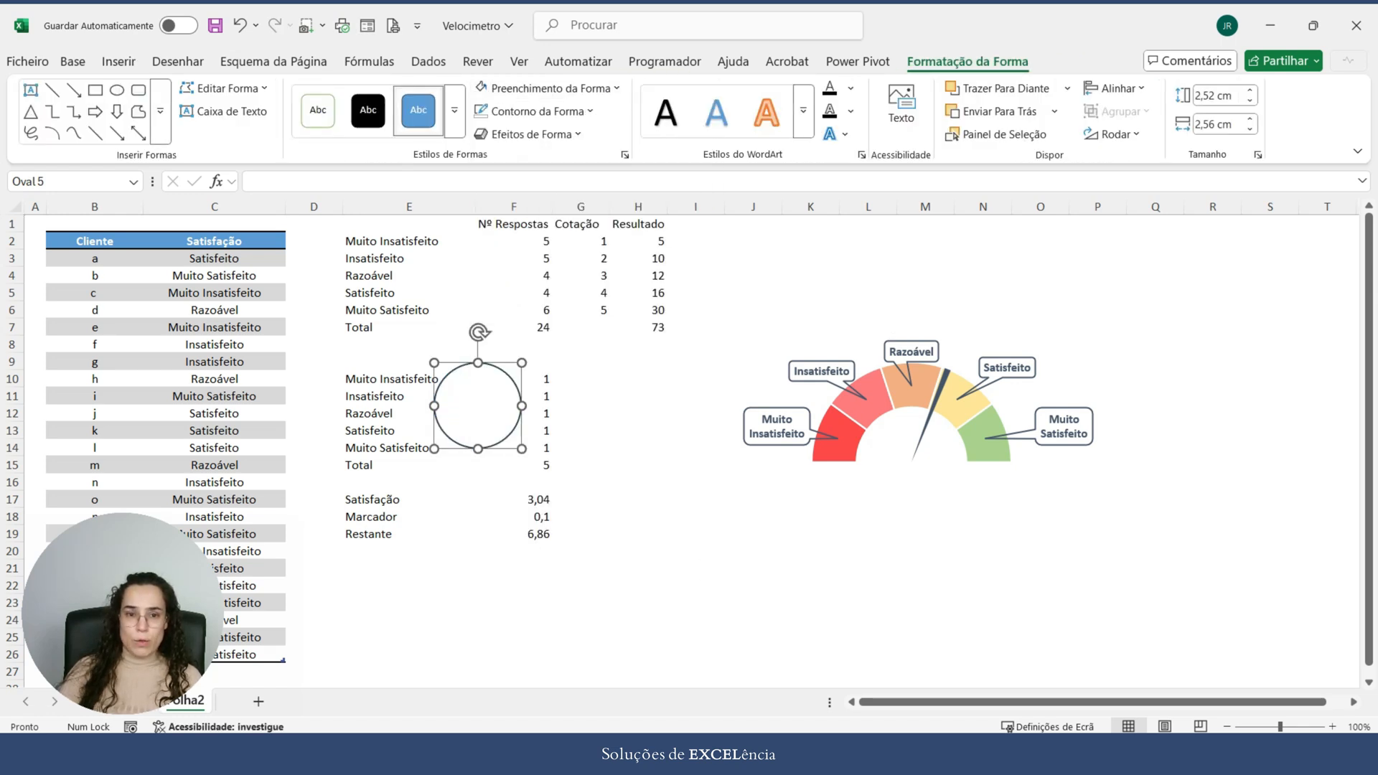
{"action": "left_click", "coordinate": [534, 111]}
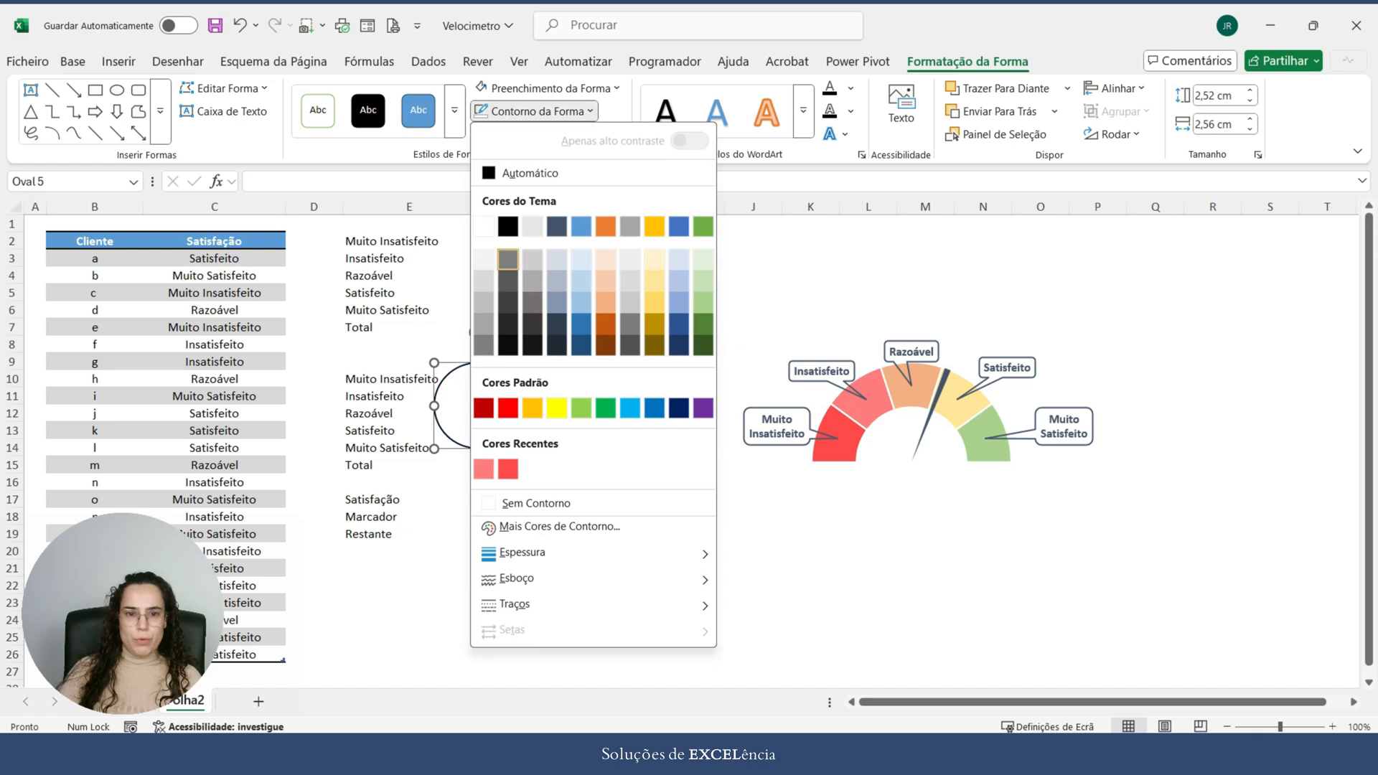
{"action": "left_click", "coordinate": [484, 227]}
{"action": "left_click_drag", "start_coordinate": [479, 406], "coordinate": [914, 461]}
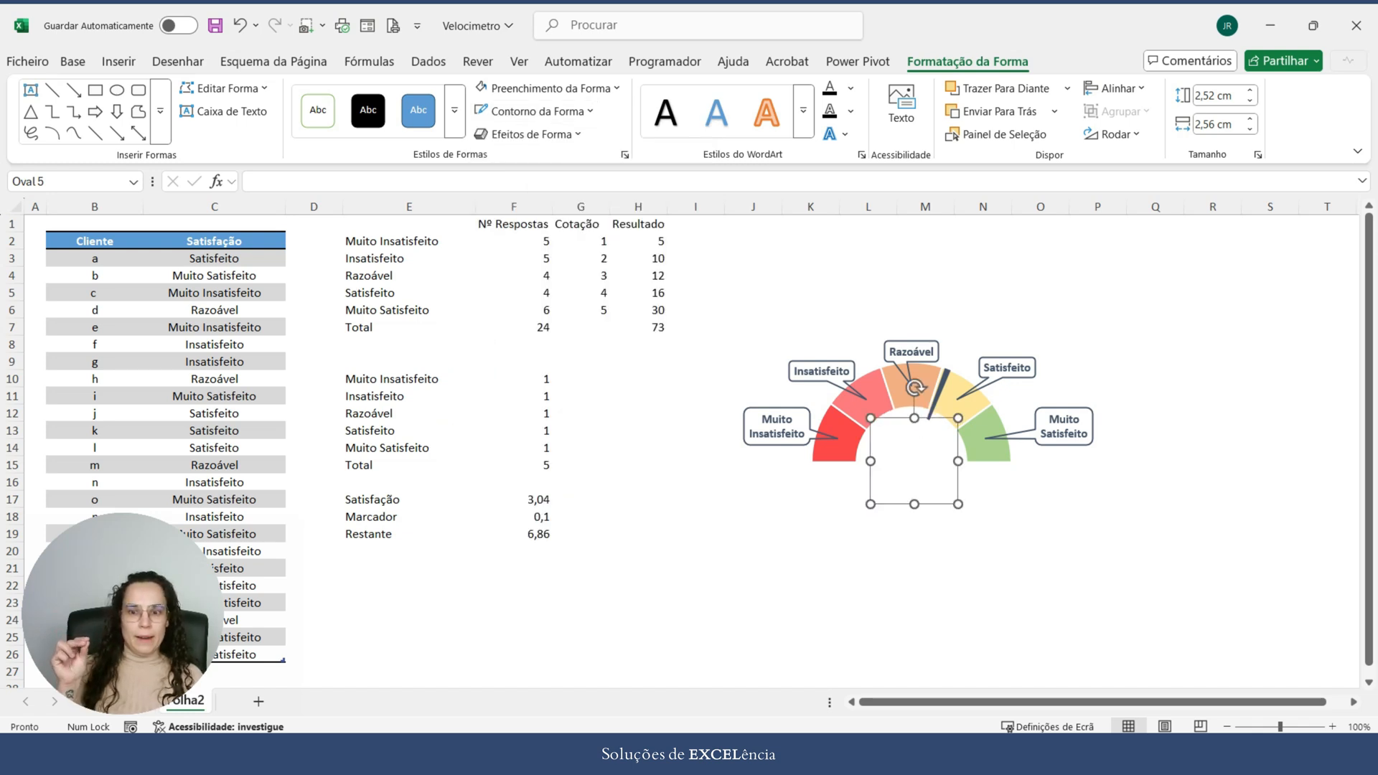
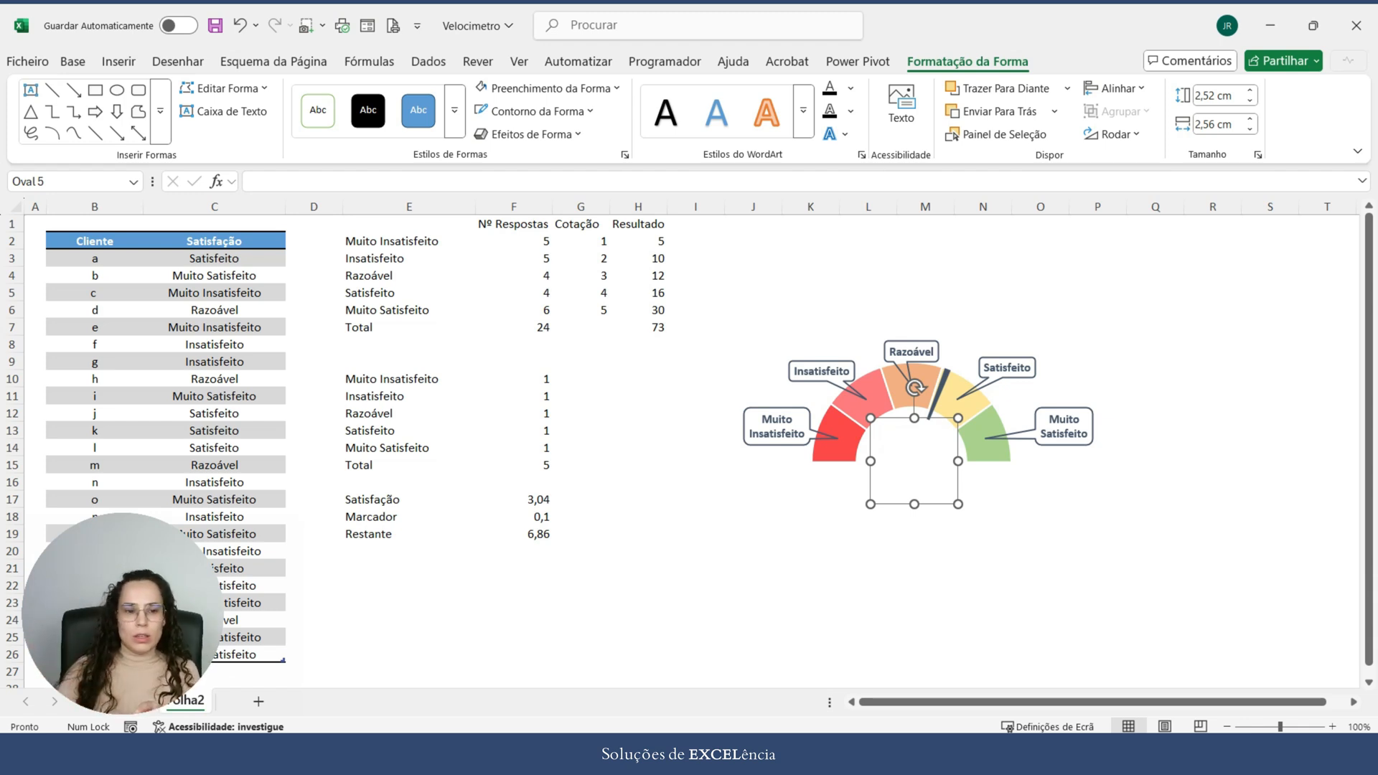
Step: Nudge the white circle slightly upward so it stays centred over the base of the gauge needle
{"action": "left_click", "coordinate": [933, 522]}
{"action": "left_click", "coordinate": [915, 462]}
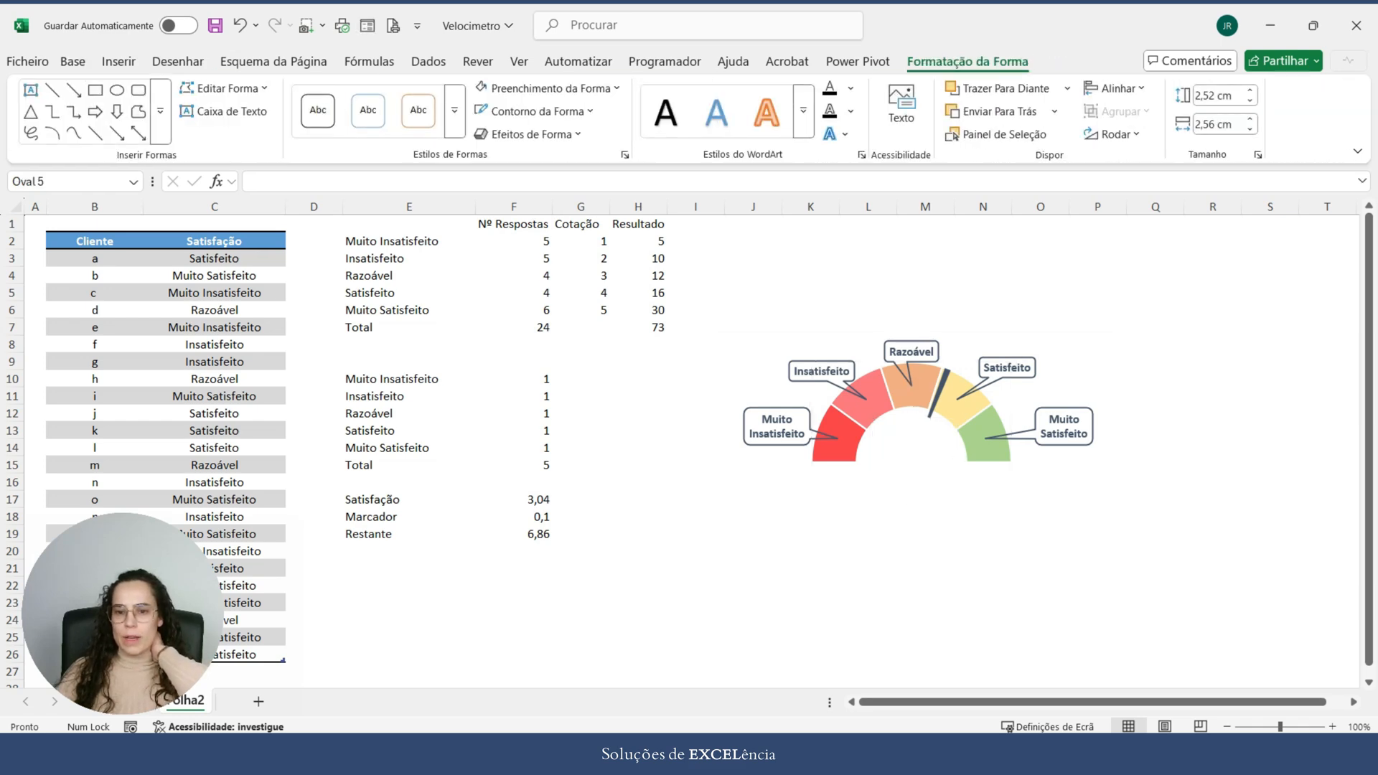
{"action": "left_click", "coordinate": [1213, 481]}
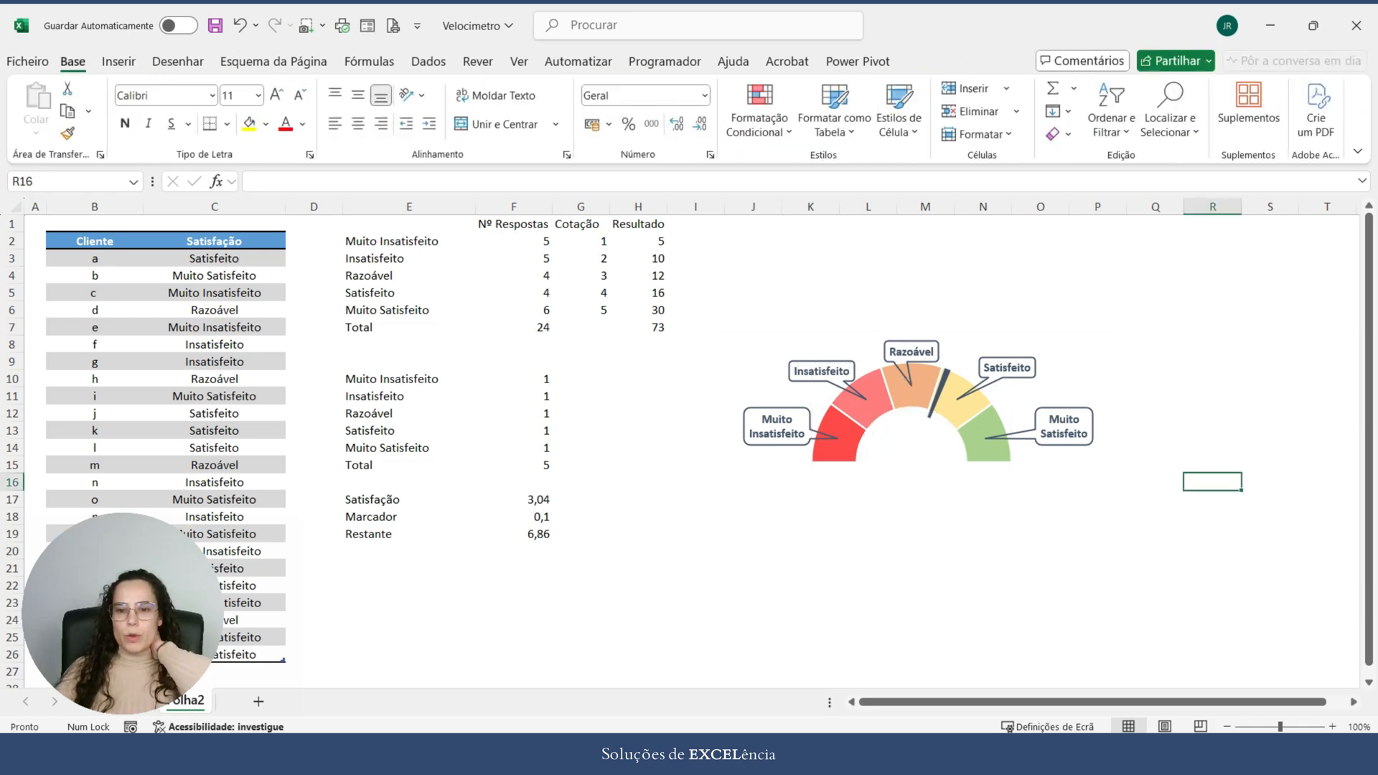
{"action": "left_click", "coordinate": [908, 460]}
{"action": "left_click_drag", "start_coordinate": [908, 460], "coordinate": [908, 462]}
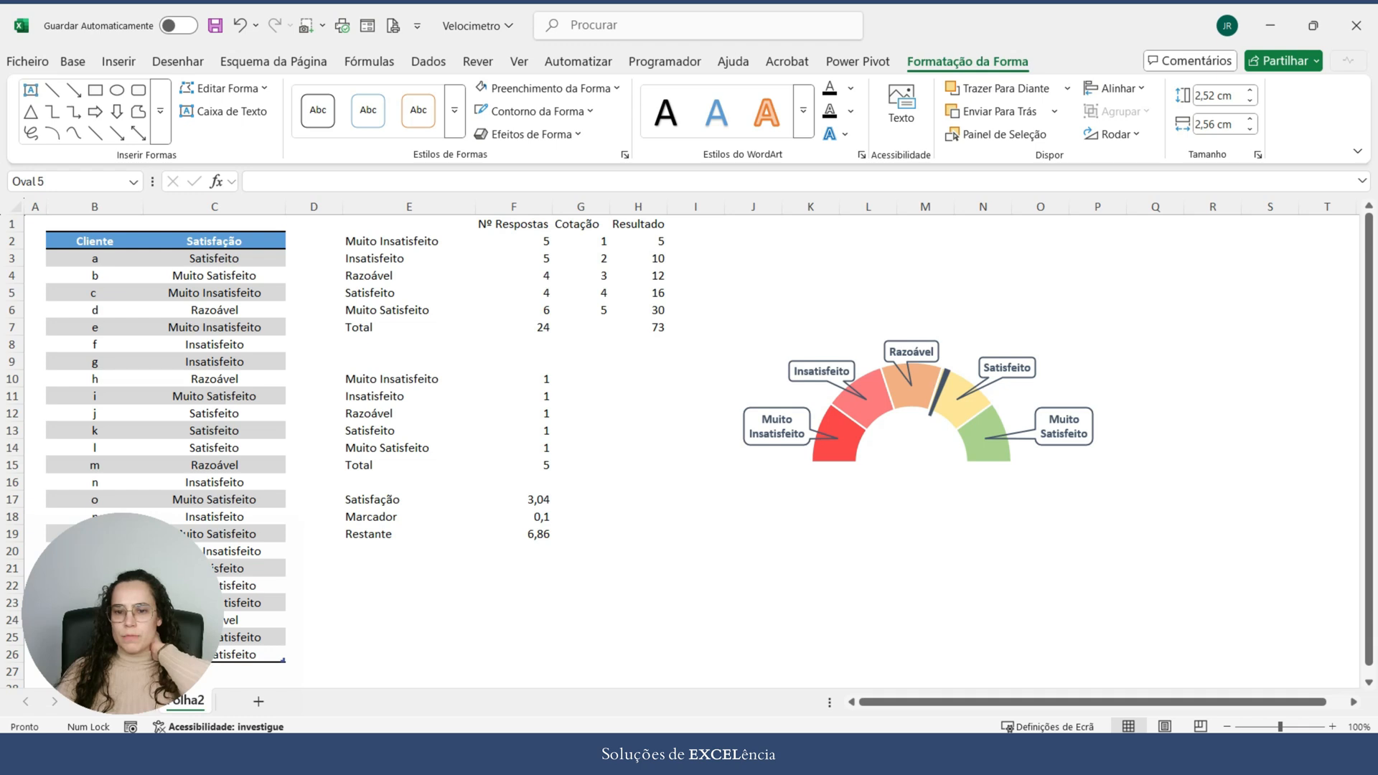
{"action": "left_click", "coordinate": [753, 258]}
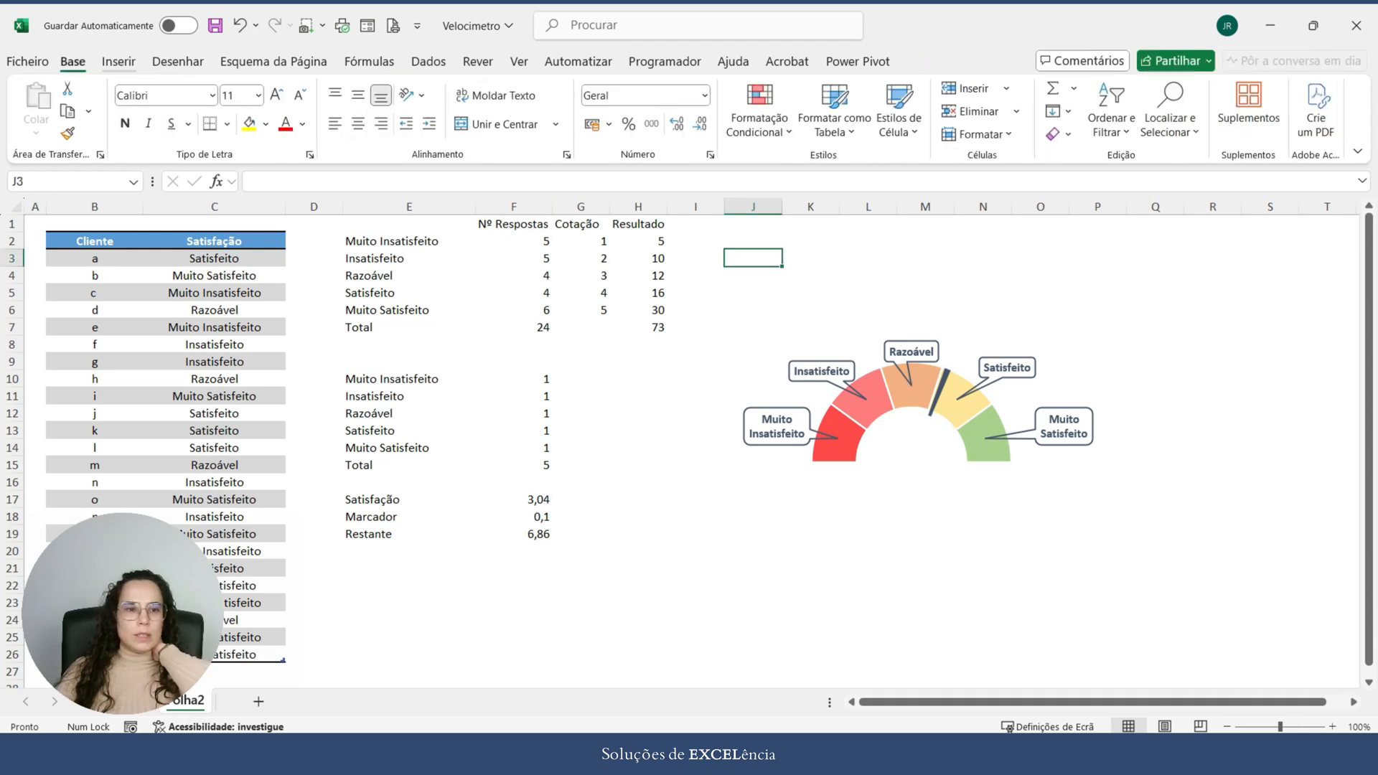
Step: Insert a text box over columns P to R and link its content to the Satisfação value in cell F17
{"action": "left_click", "coordinate": [118, 62]}
{"action": "left_click", "coordinate": [1150, 114]}
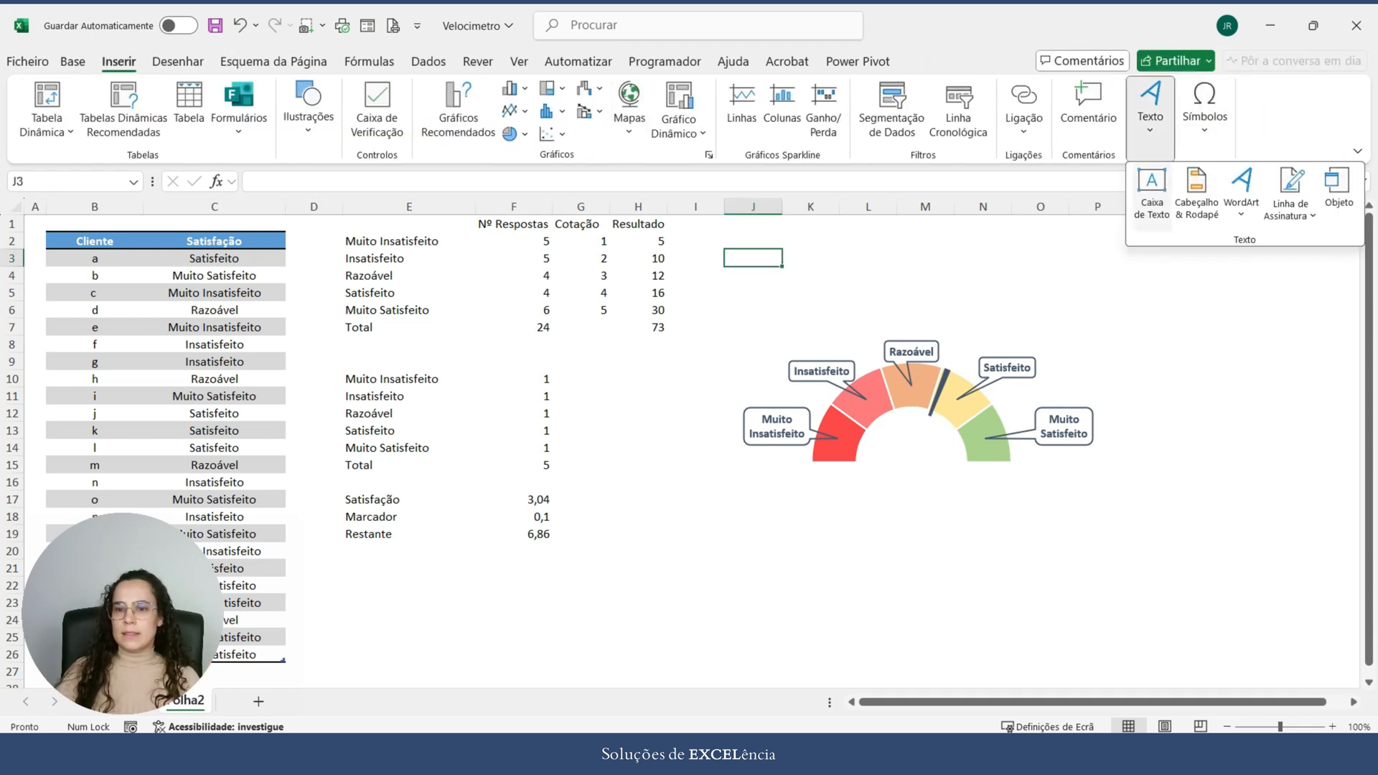
{"action": "left_click", "coordinate": [1152, 202]}
{"action": "left_click_drag", "start_coordinate": [1077, 231], "coordinate": [1209, 323]}
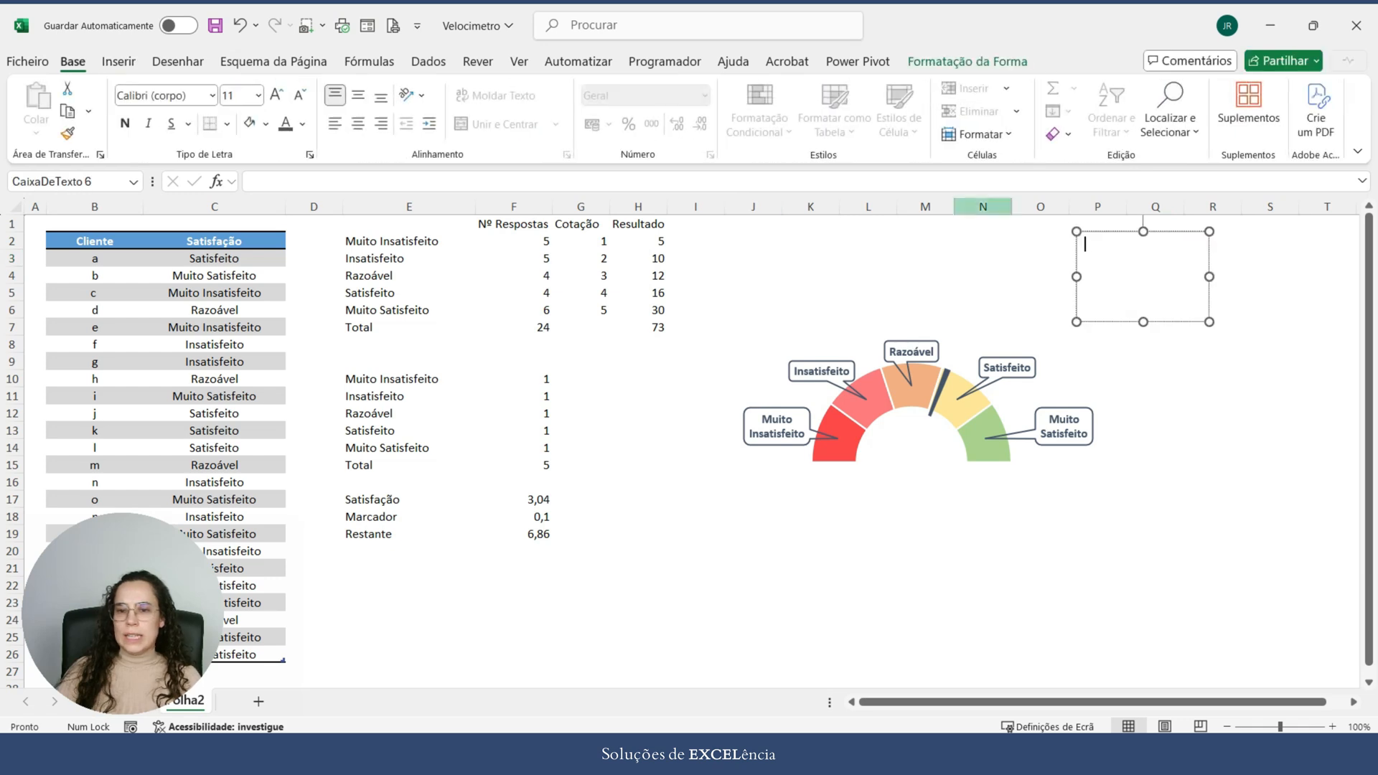
{"action": "type", "text": "="}
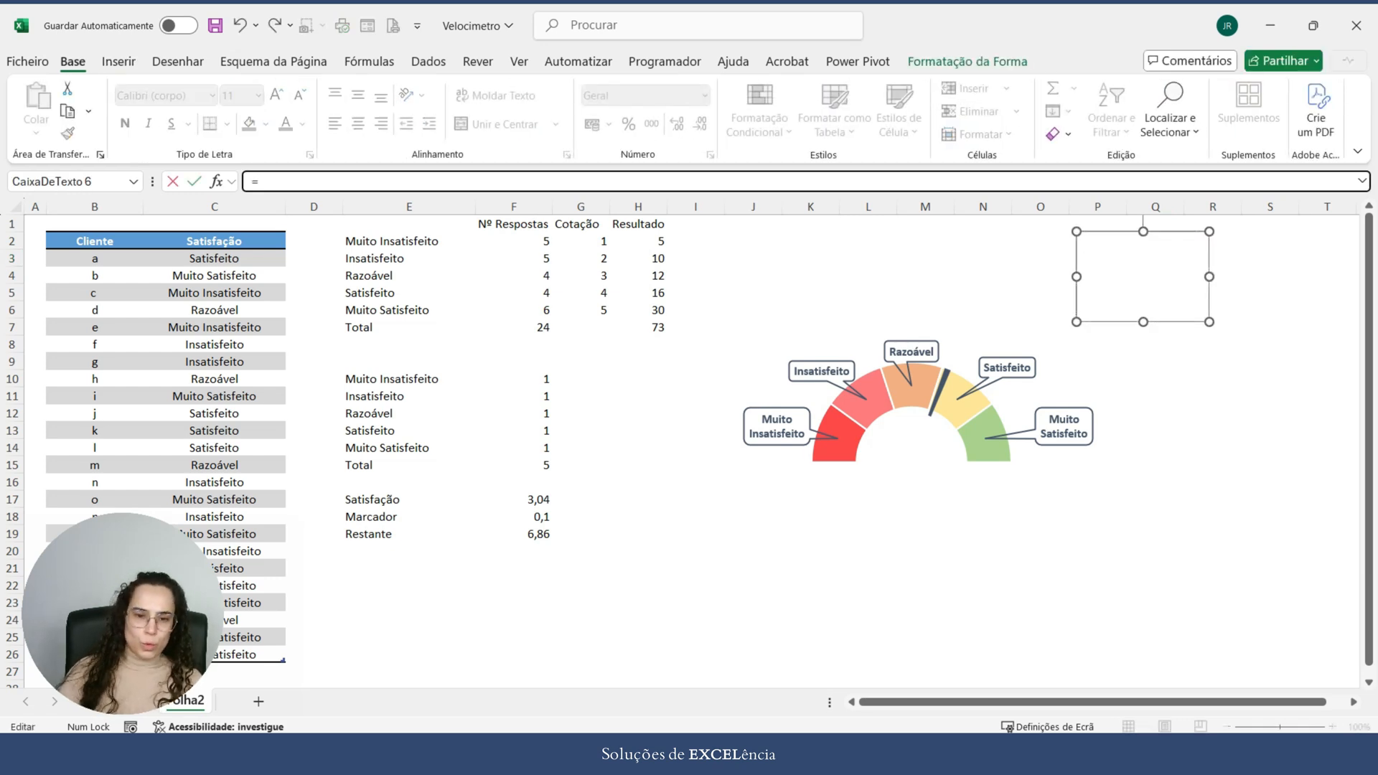
{"action": "left_click", "coordinate": [514, 500]}
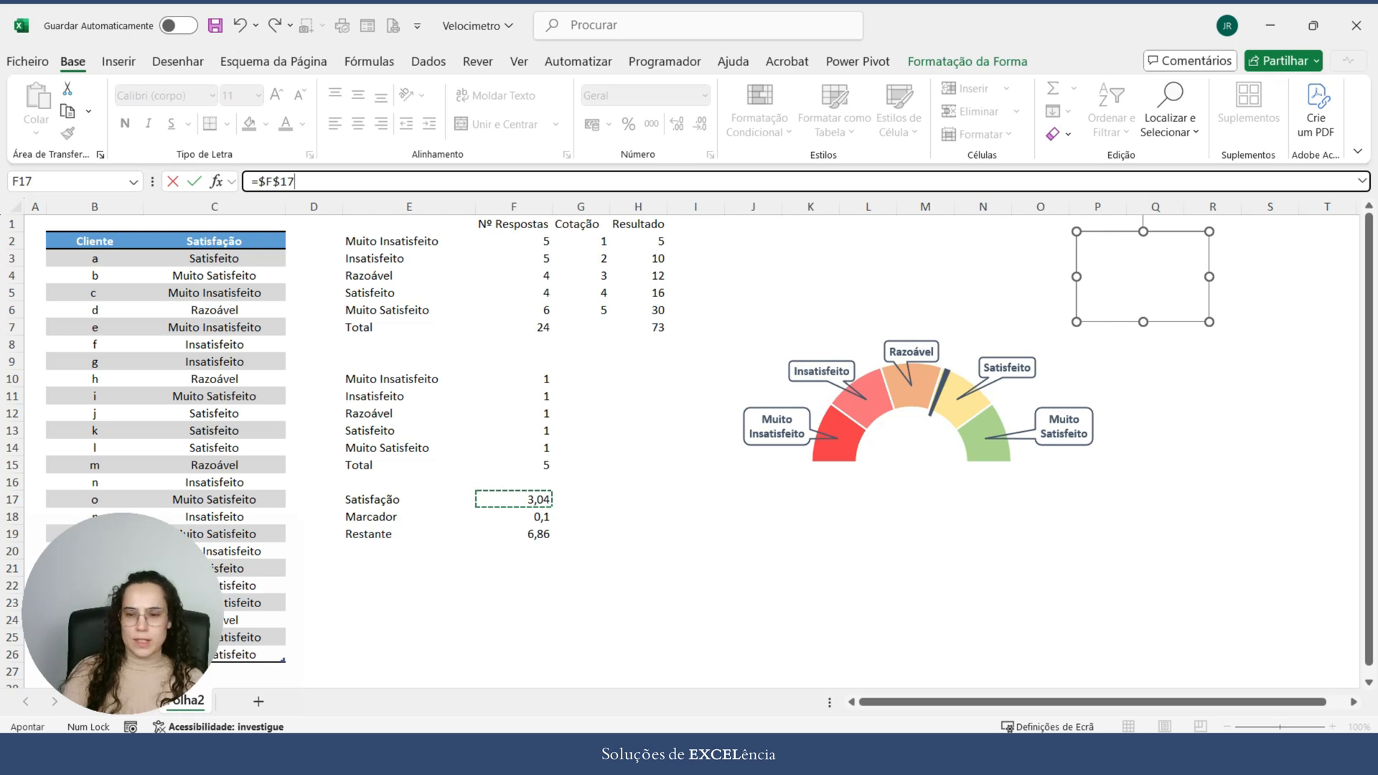
{"action": "key", "text": "Return"}
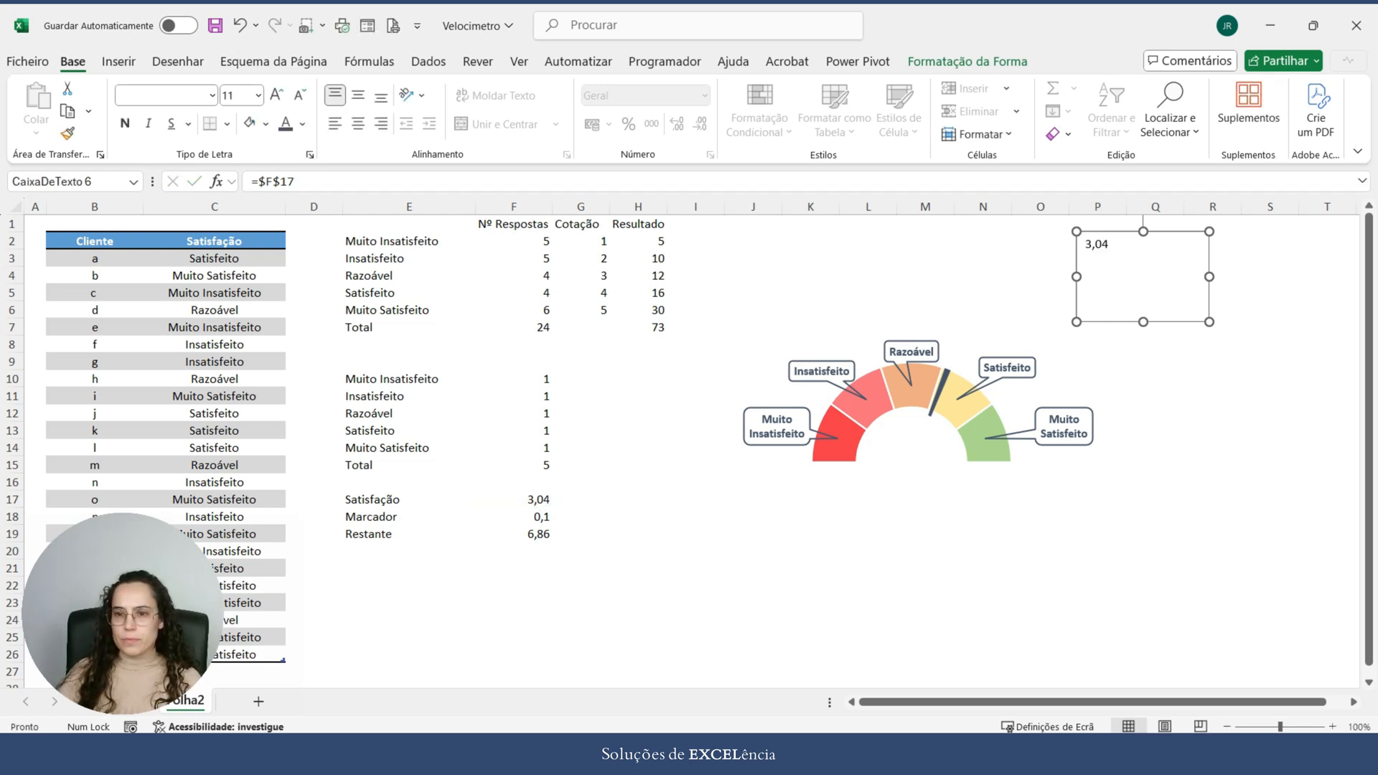
Step: Shrink the linked text box to about 1.02 × 2.05 cm inside the half doughnut and remove its fill and outline
{"action": "left_click_drag", "start_coordinate": [1143, 276], "coordinate": [950, 468]}
{"action": "left_click_drag", "start_coordinate": [915, 512], "coordinate": [929, 458]}
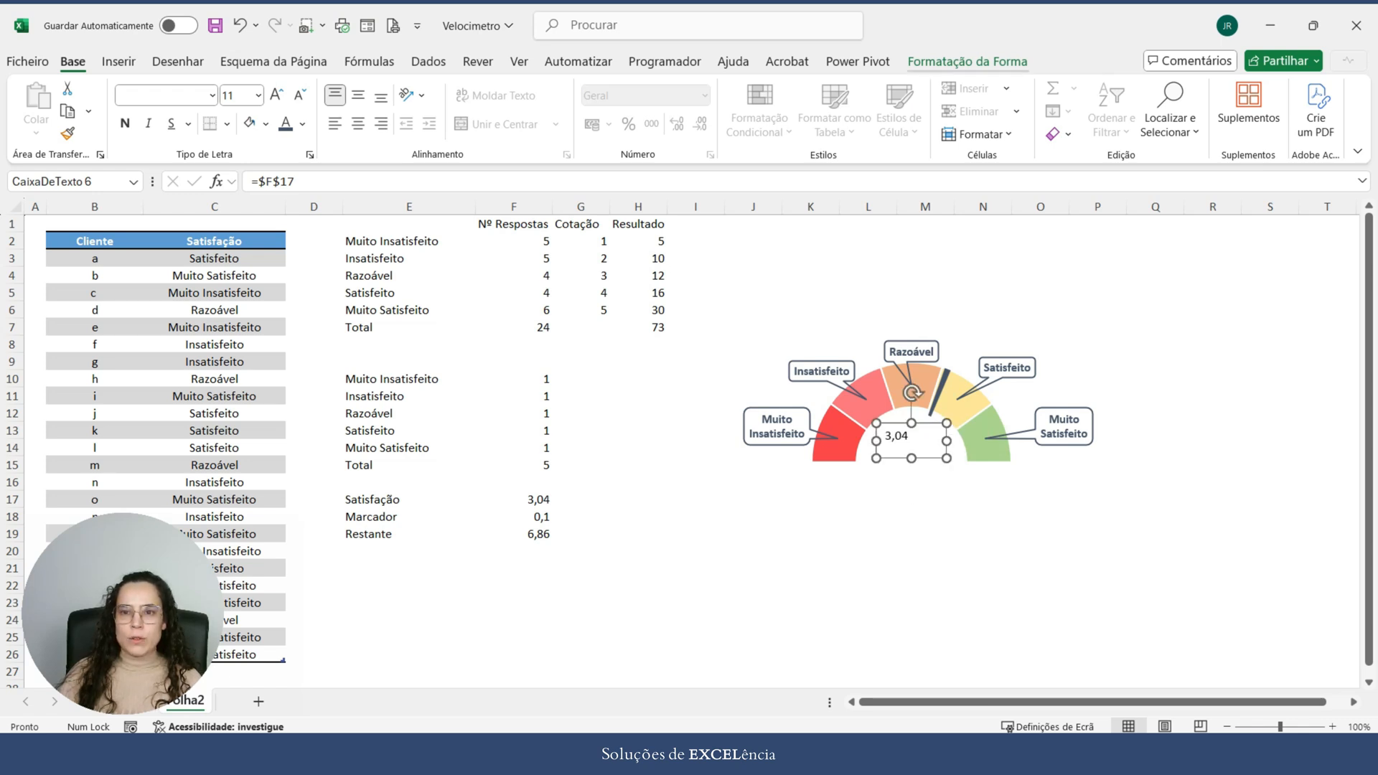
{"action": "left_click", "coordinate": [967, 62]}
{"action": "left_click", "coordinate": [546, 87]}
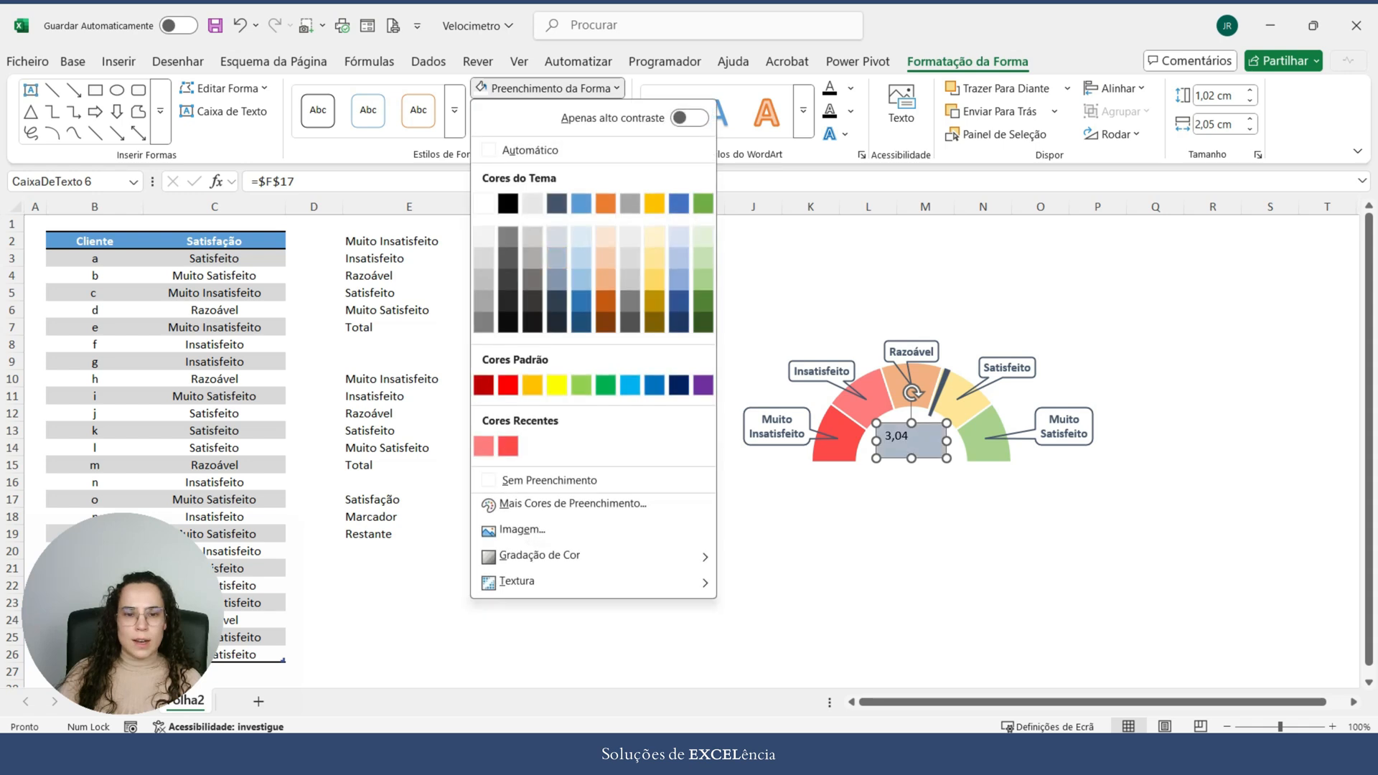
{"action": "left_click", "coordinate": [549, 480]}
{"action": "left_click", "coordinate": [537, 111]}
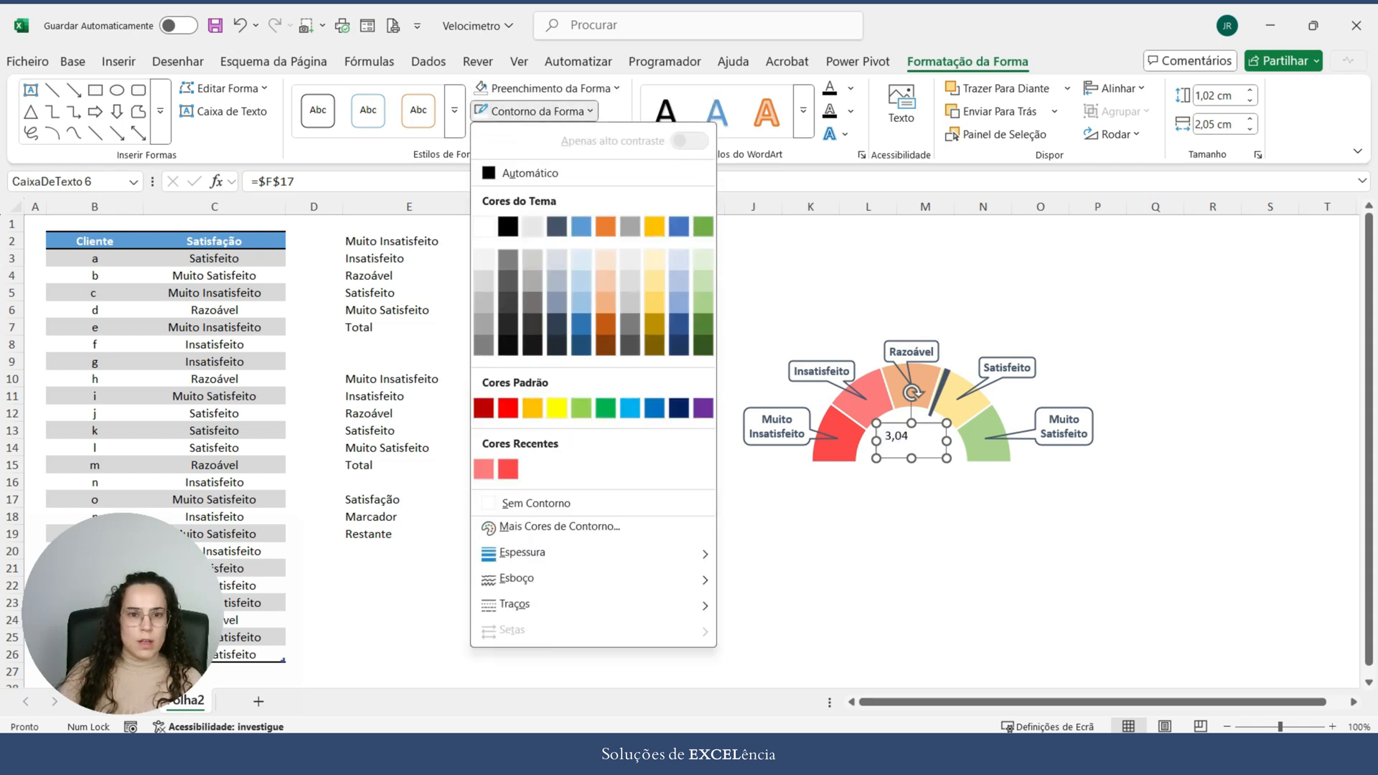
{"action": "left_click", "coordinate": [535, 504]}
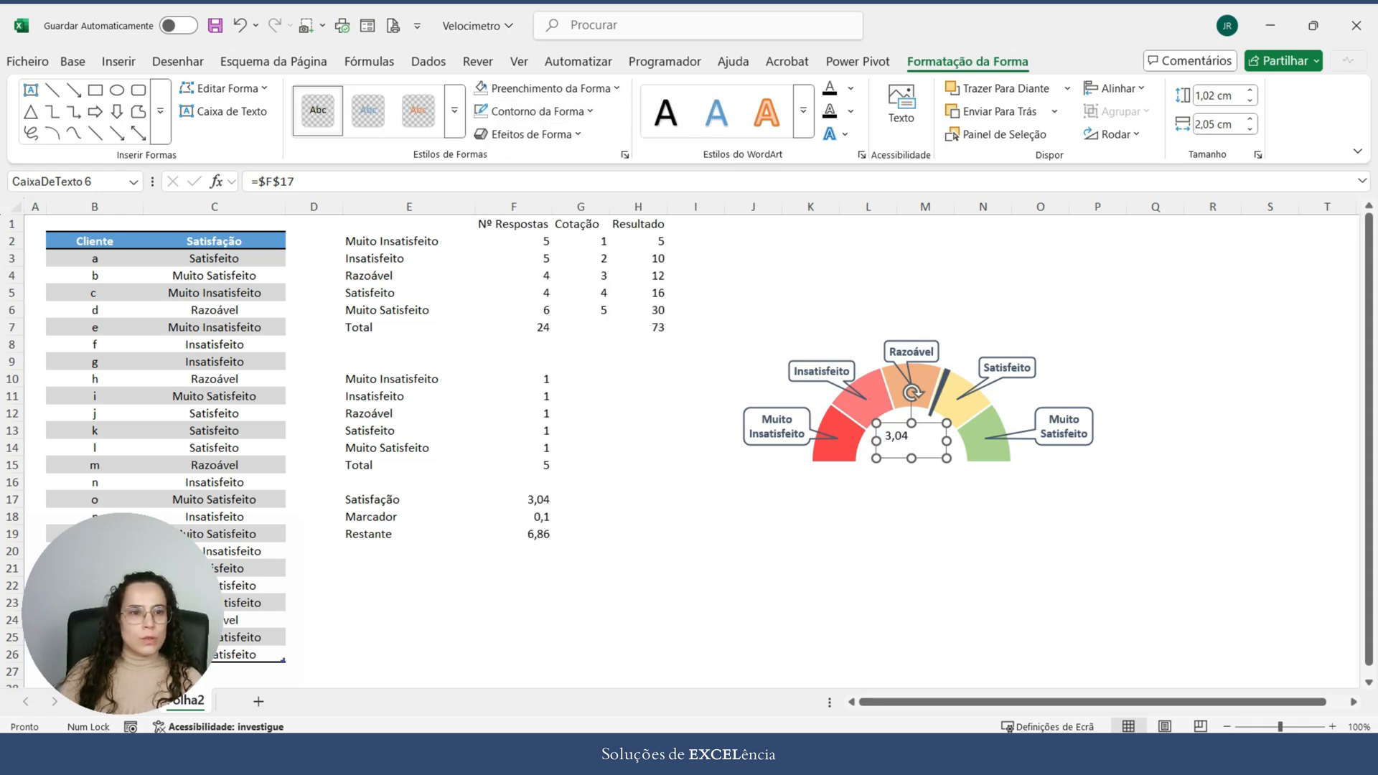
Step: Format the text box value as bold 12 pt, centred both vertically and horizontally
{"action": "left_click", "coordinate": [73, 61]}
{"action": "left_click", "coordinate": [357, 94]}
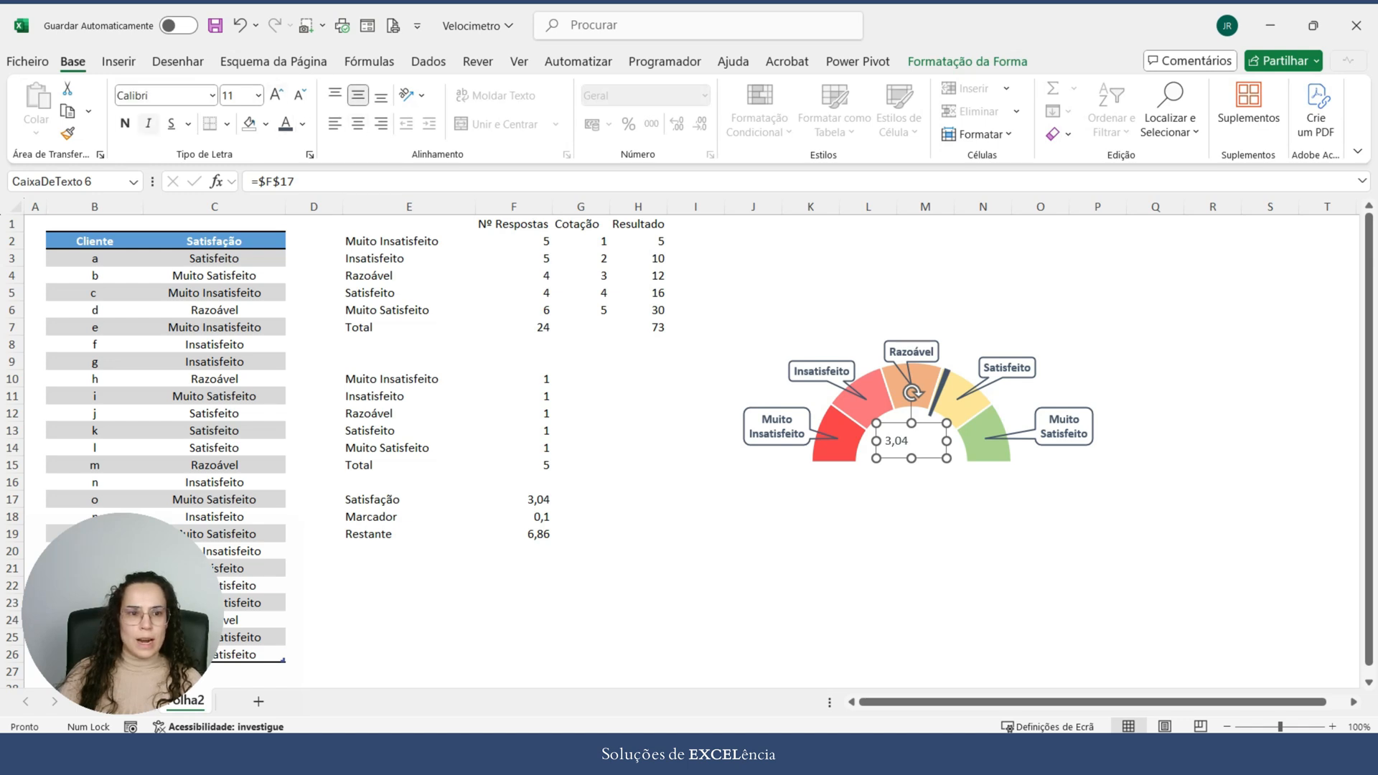
{"action": "left_click", "coordinate": [125, 123]}
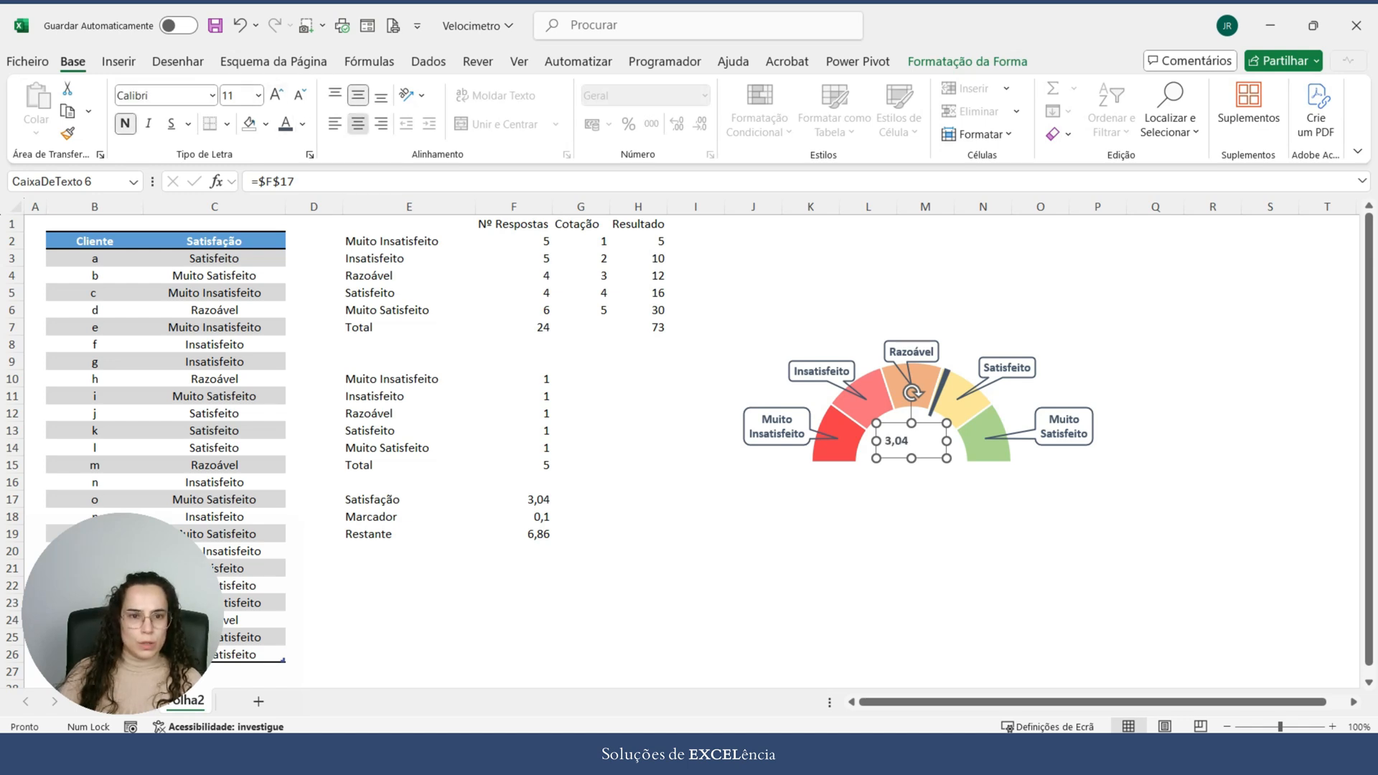
{"action": "left_click", "coordinate": [357, 123]}
{"action": "left_click", "coordinate": [277, 95]}
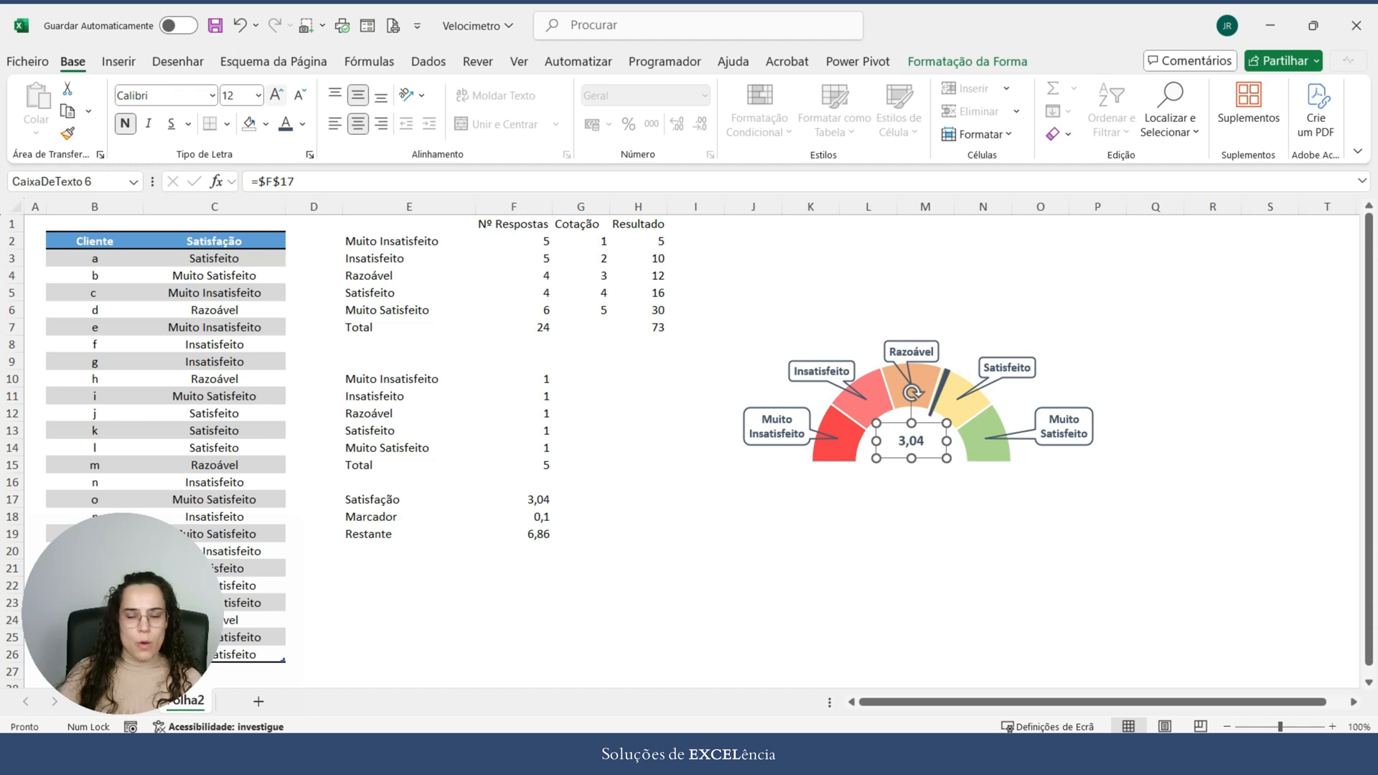
{"action": "left_click", "coordinate": [1213, 568]}
{"action": "left_click", "coordinate": [911, 441]}
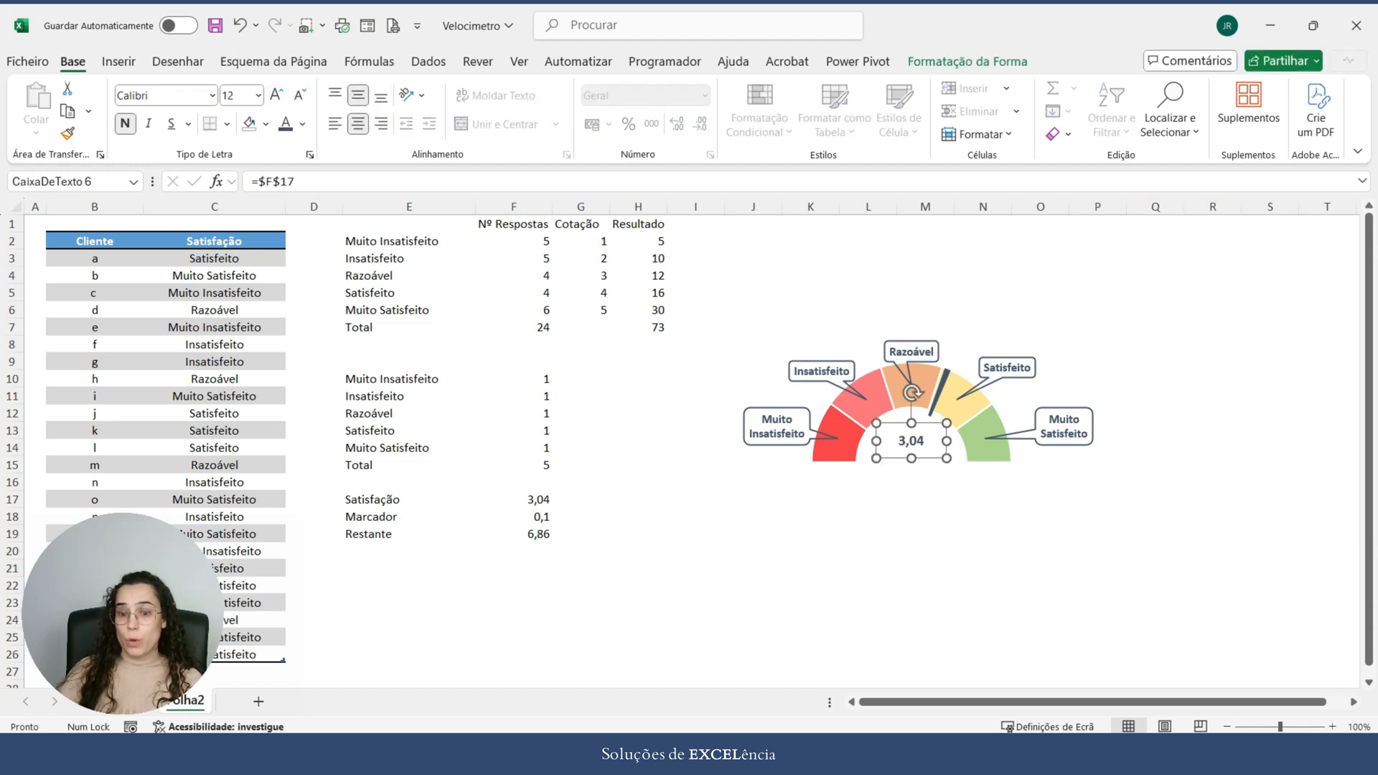
{"action": "left_click", "coordinate": [923, 475], "text": "ctrl"}
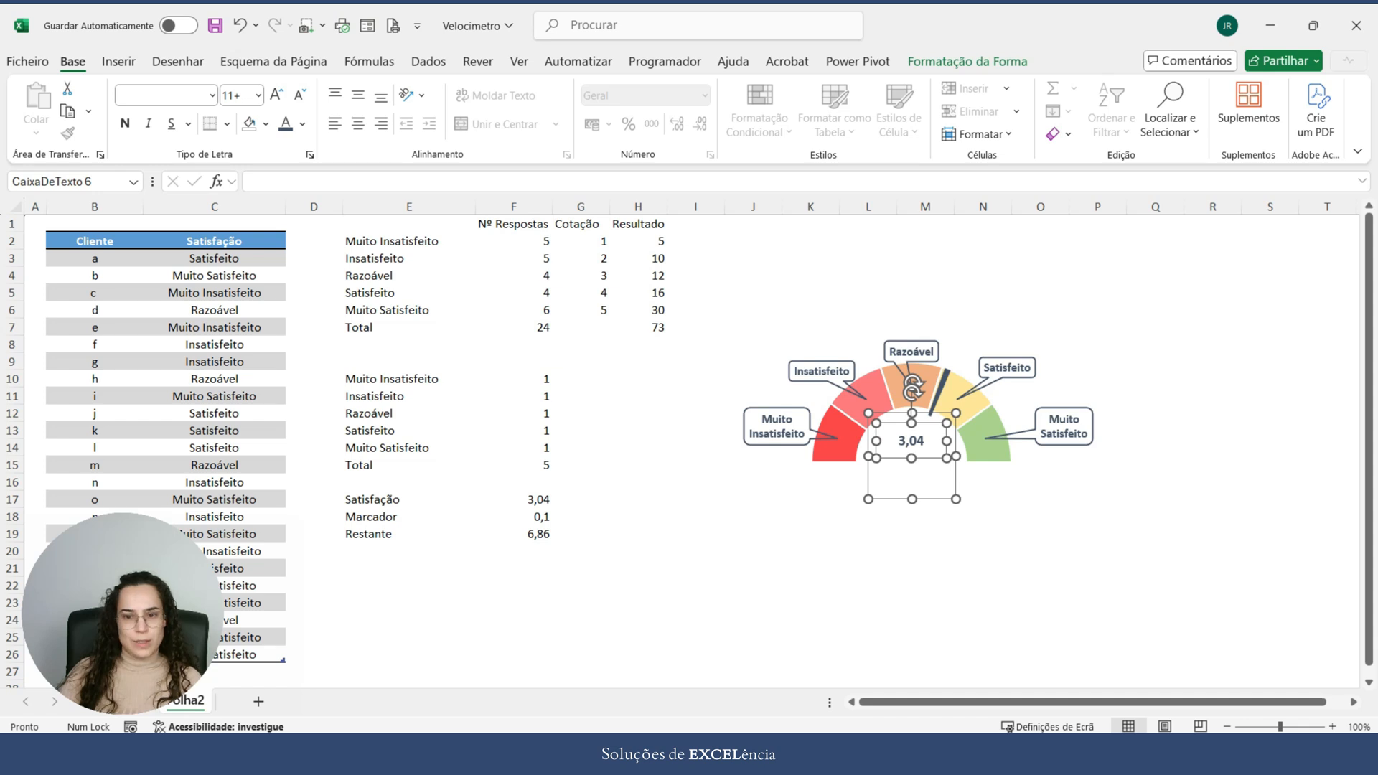
{"action": "left_click_drag", "start_coordinate": [1214, 568], "coordinate": [984, 326]}
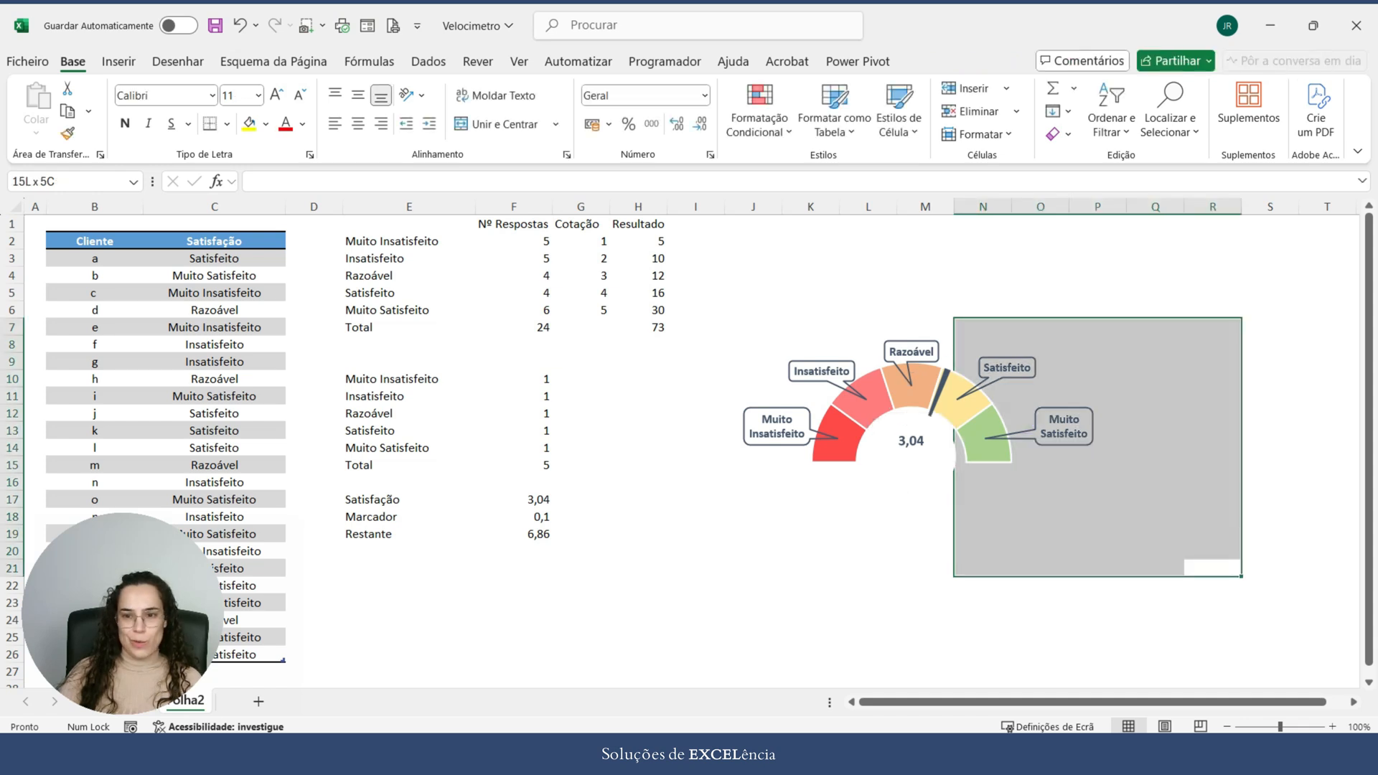
{"action": "left_click", "coordinate": [983, 310]}
{"action": "left_click", "coordinate": [925, 293]}
Step: Group the value text box, the white circle and the gauge chart into one object
{"action": "left_click", "coordinate": [912, 440]}
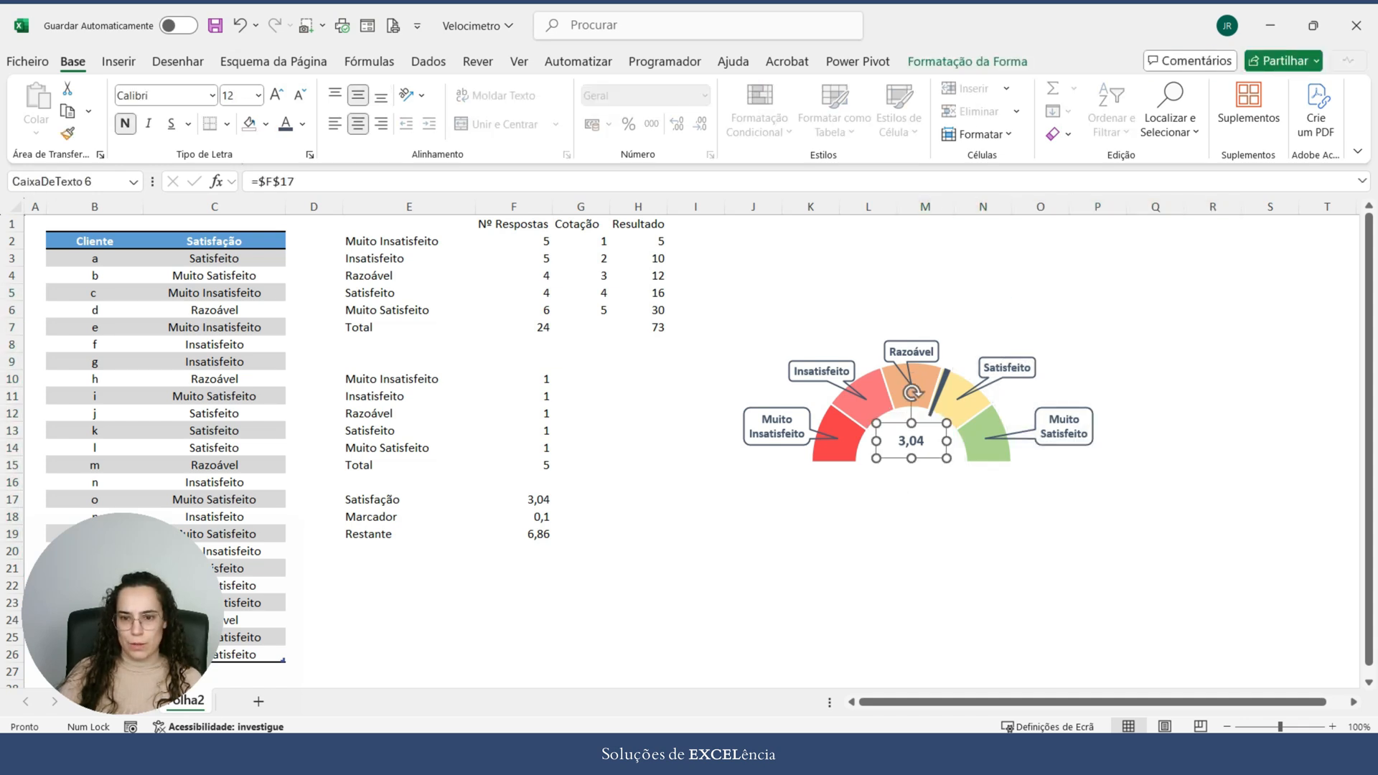
{"action": "left_click", "coordinate": [912, 477], "text": "ctrl"}
{"action": "left_click", "coordinate": [1005, 511], "text": "ctrl"}
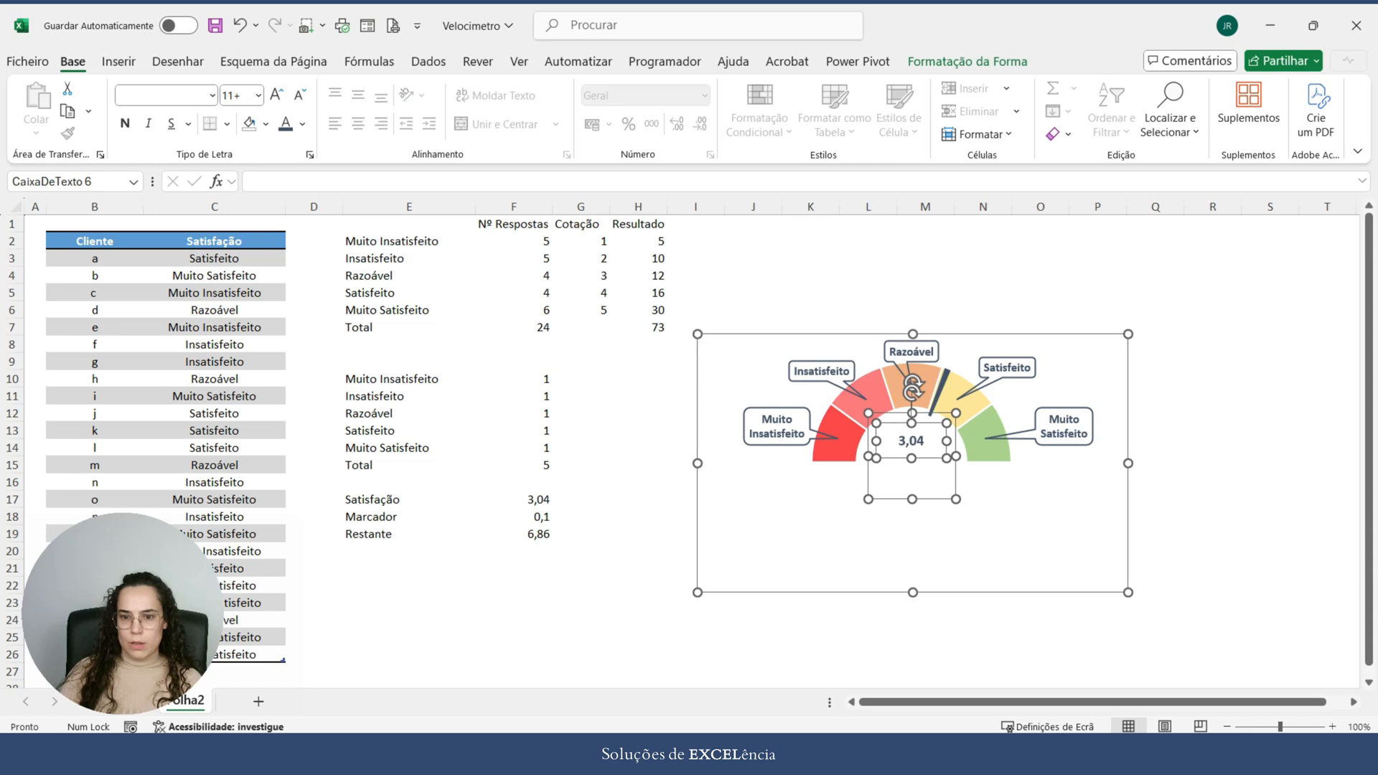
{"action": "left_click", "coordinate": [967, 61]}
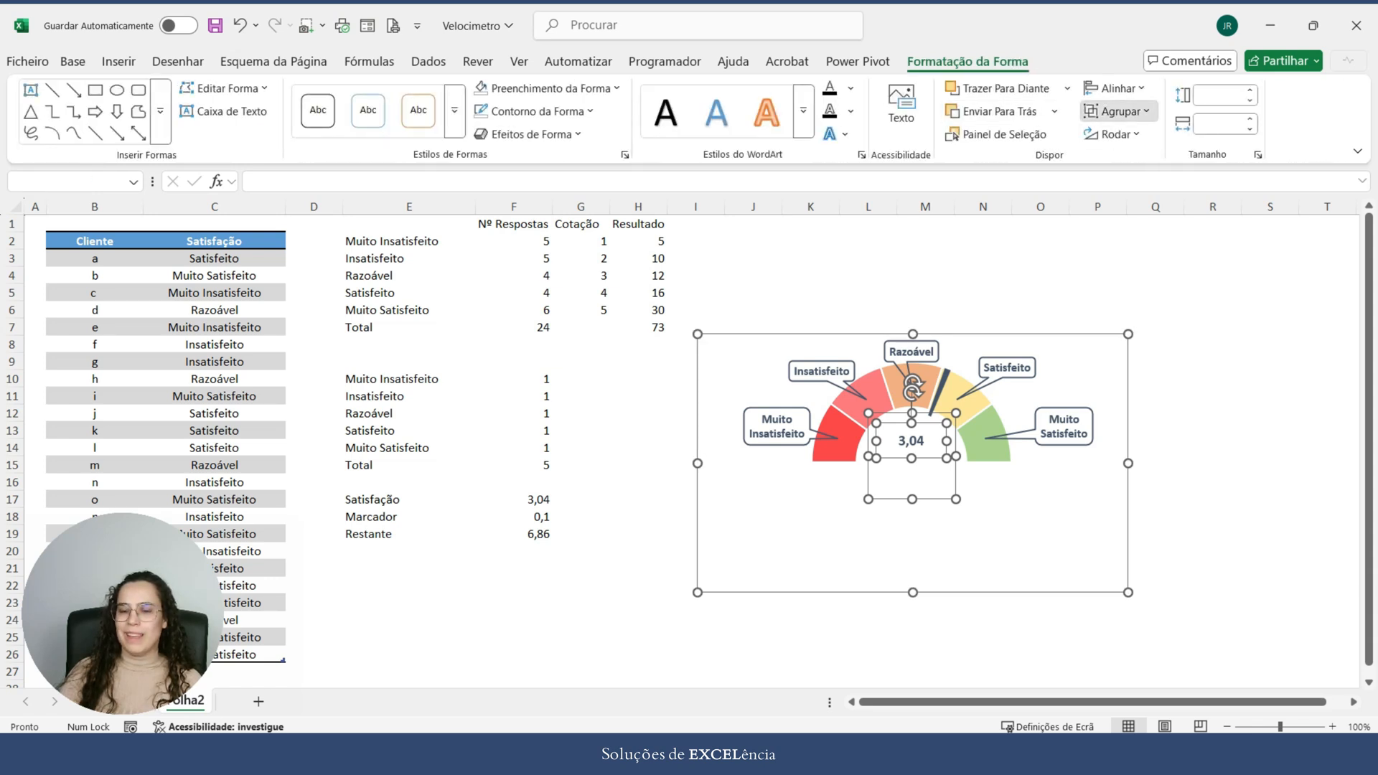
{"action": "left_click", "coordinate": [1117, 112]}
{"action": "left_click", "coordinate": [1123, 136]}
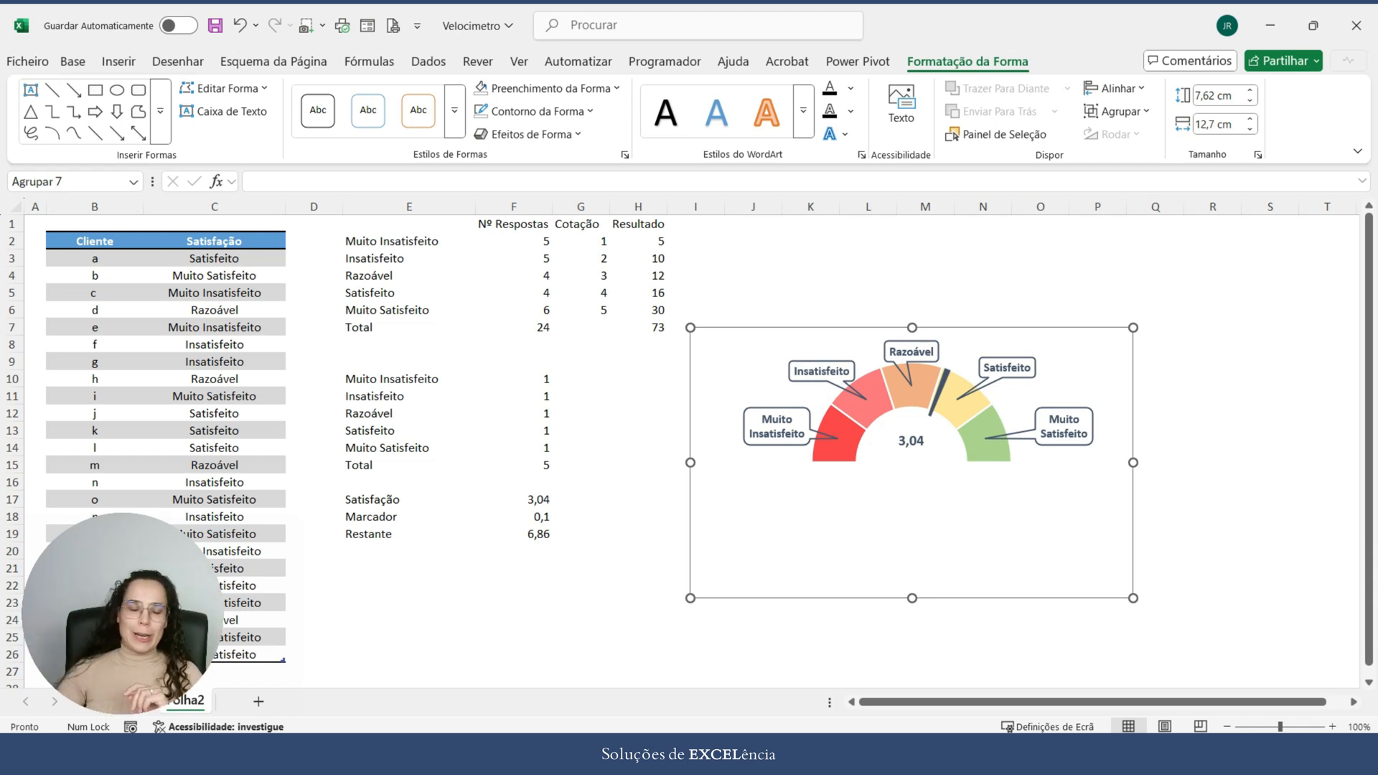
{"action": "left_click", "coordinate": [1098, 242]}
Step: Try hiding columns E to H with the calculation tables, and undo the hiding
{"action": "left_click", "coordinate": [753, 242]}
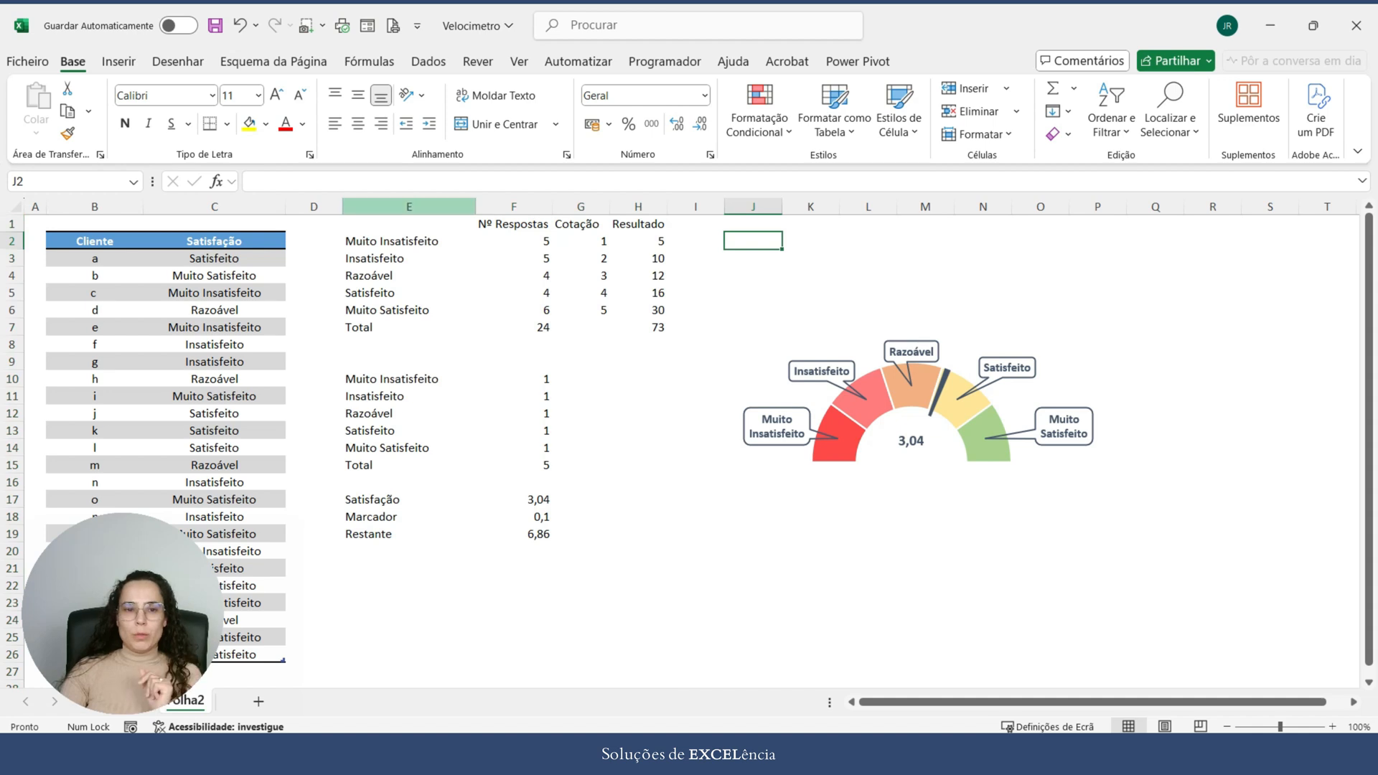
{"action": "left_click_drag", "start_coordinate": [409, 207], "coordinate": [638, 207]}
{"action": "right_click", "coordinate": [615, 316]}
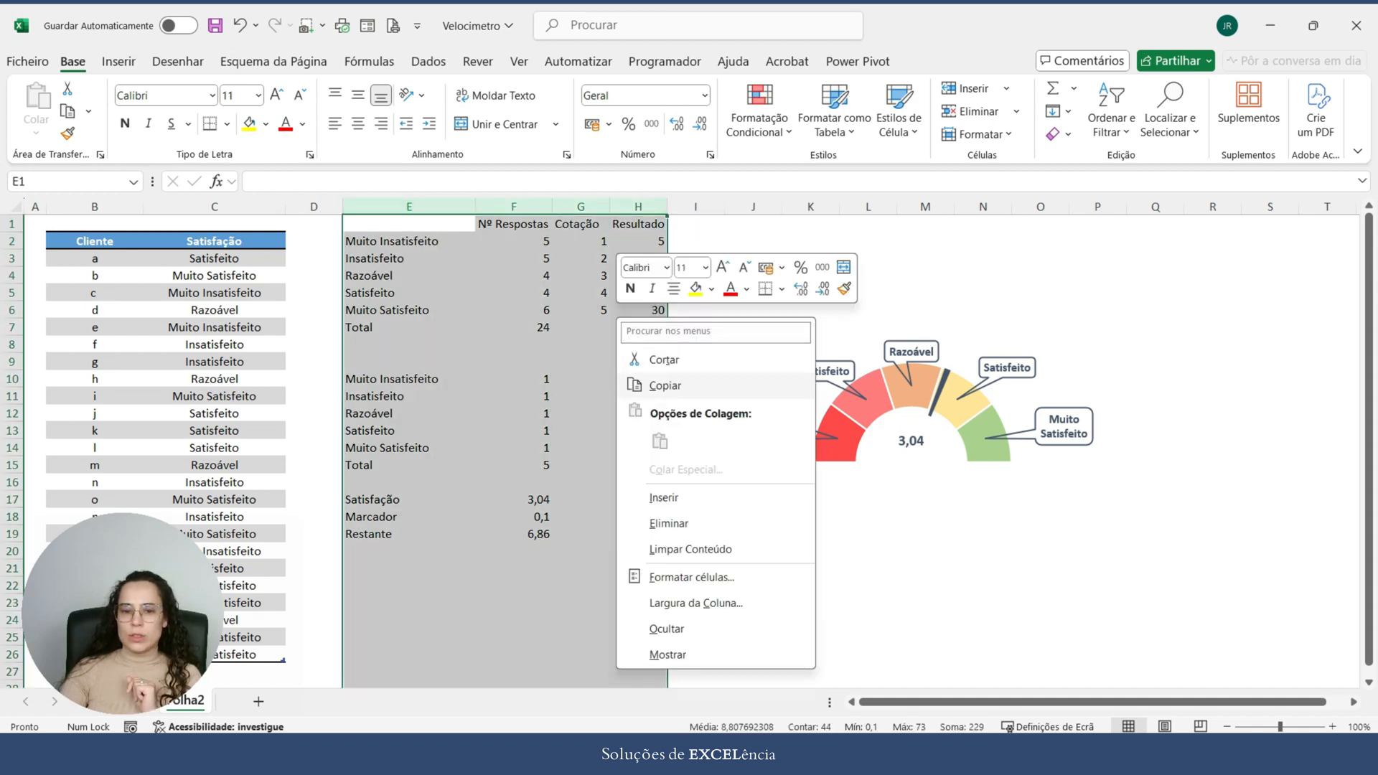
{"action": "left_click", "coordinate": [647, 628]}
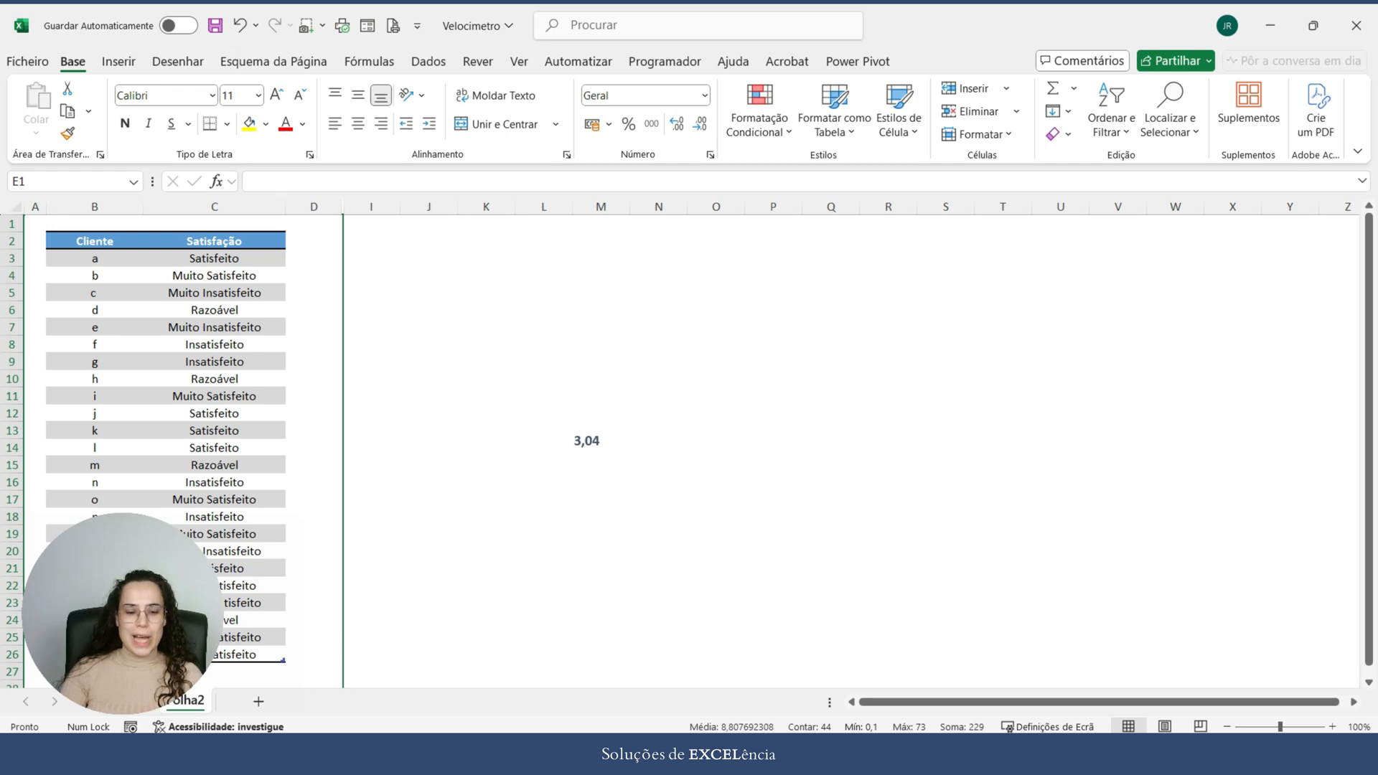
{"action": "key", "text": "ctrl+z"}
{"action": "left_click", "coordinate": [1213, 466]}
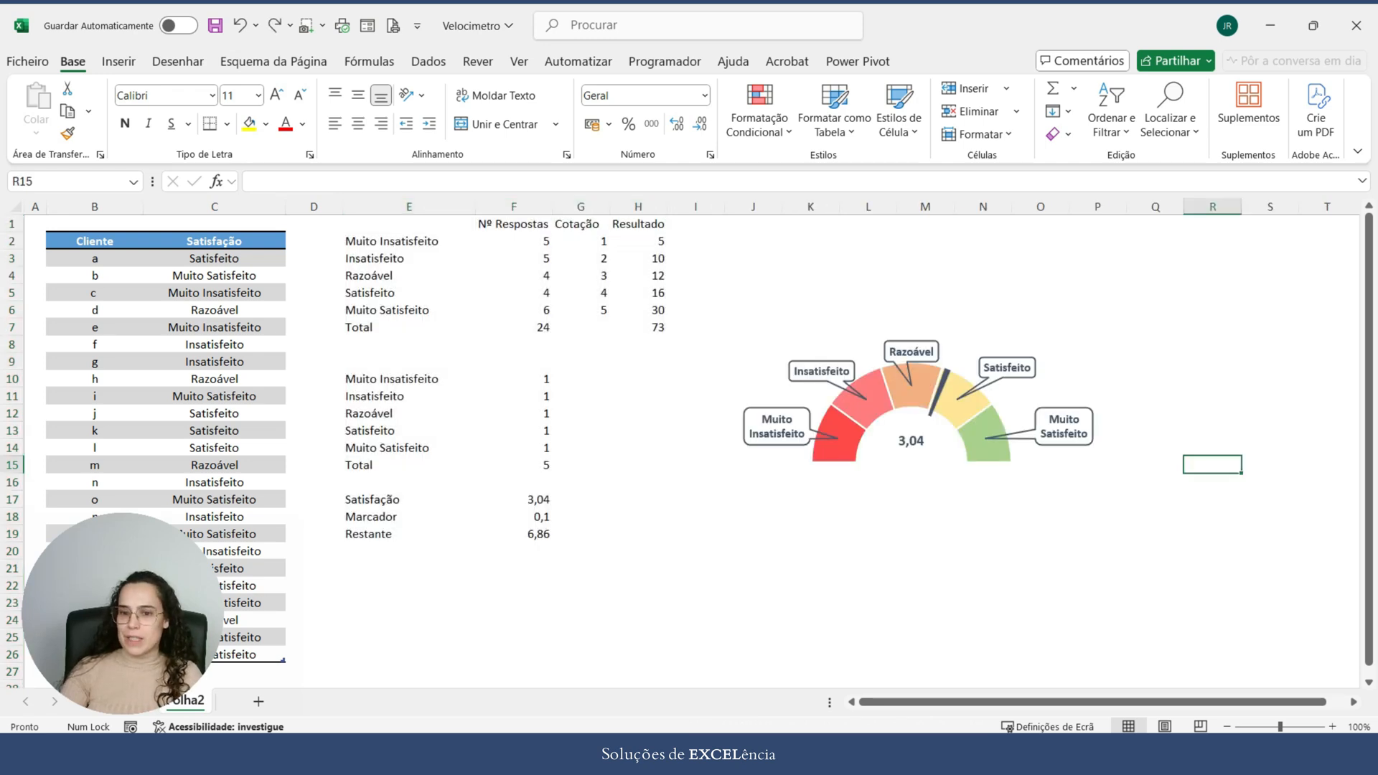
Step: Set the gauge chart's data source to show data in hidden rows and columns
{"action": "left_click", "coordinate": [970, 393]}
{"action": "right_click", "coordinate": [970, 393]}
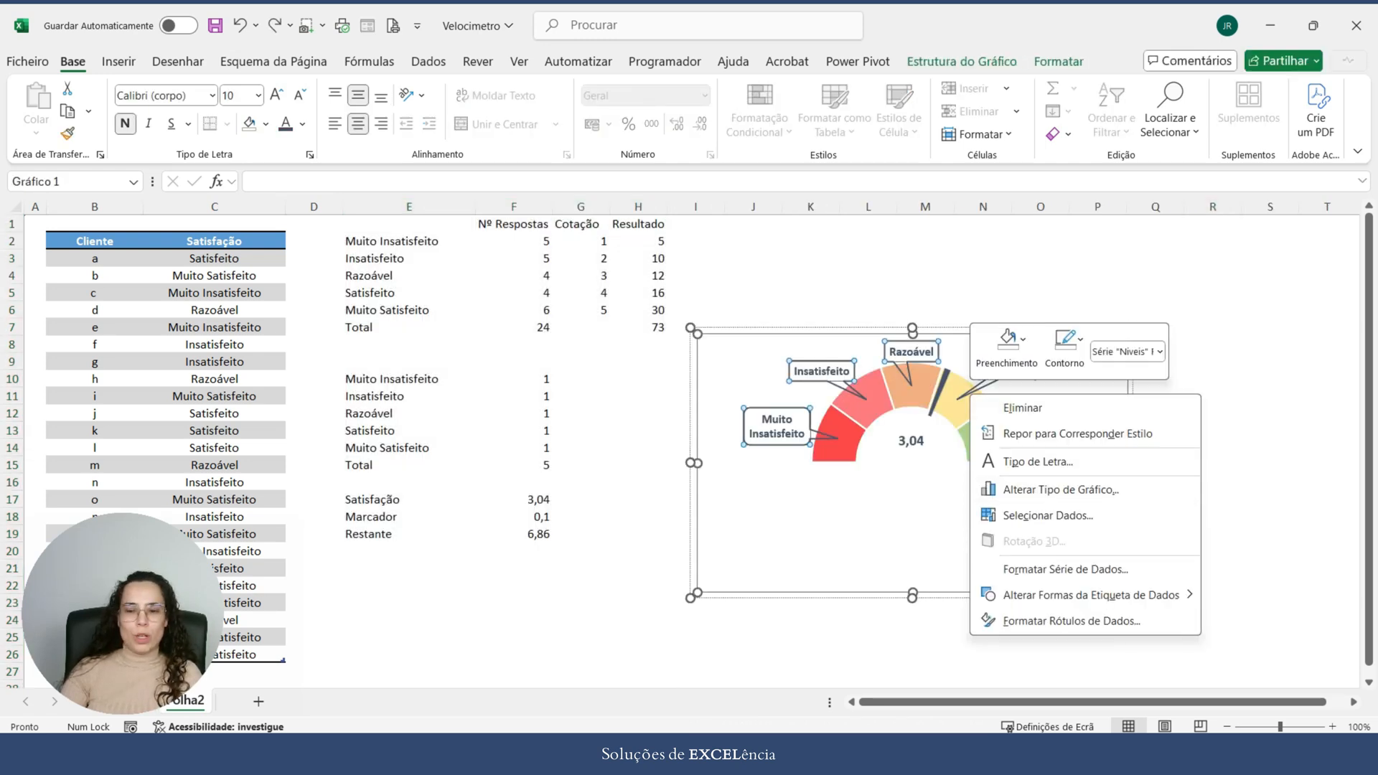
{"action": "left_click", "coordinate": [1048, 515]}
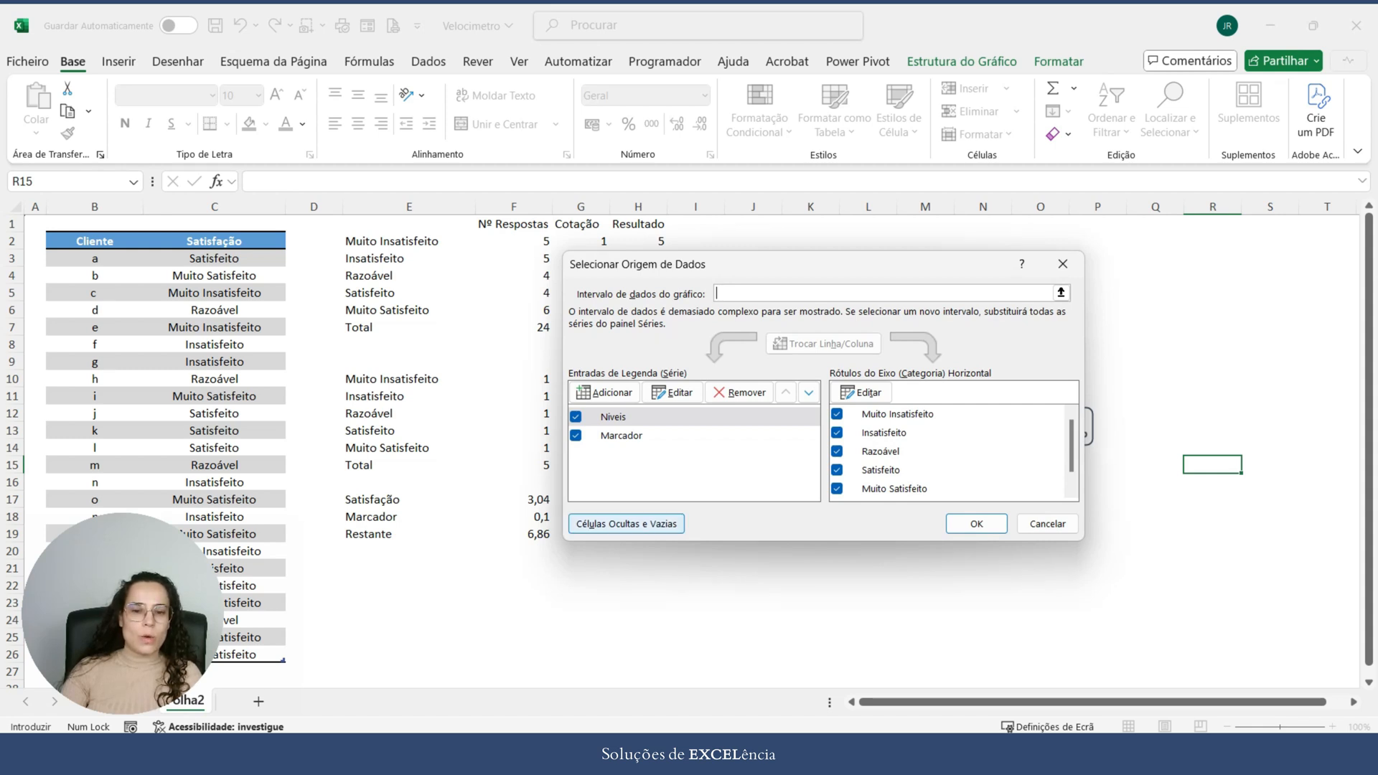
{"action": "left_click", "coordinate": [626, 523]}
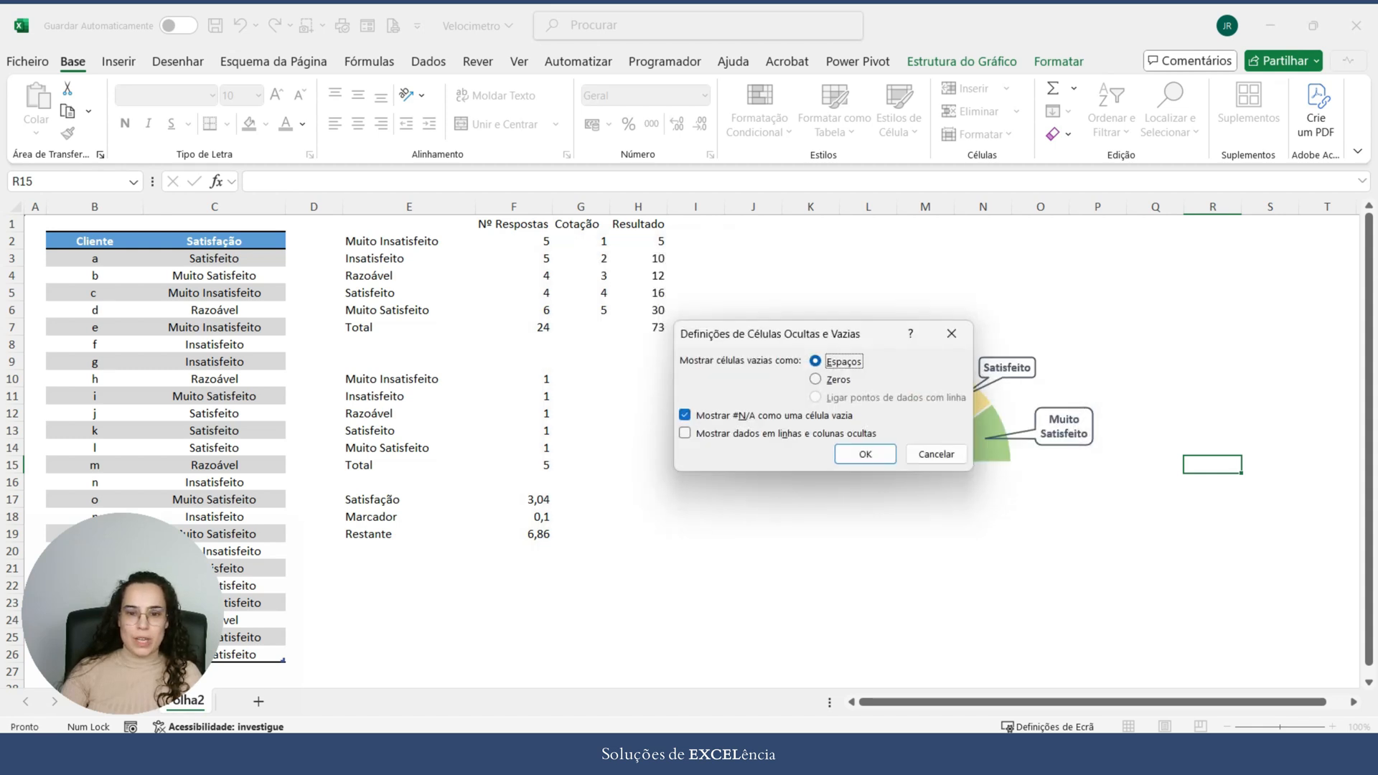
{"action": "left_click", "coordinate": [685, 433]}
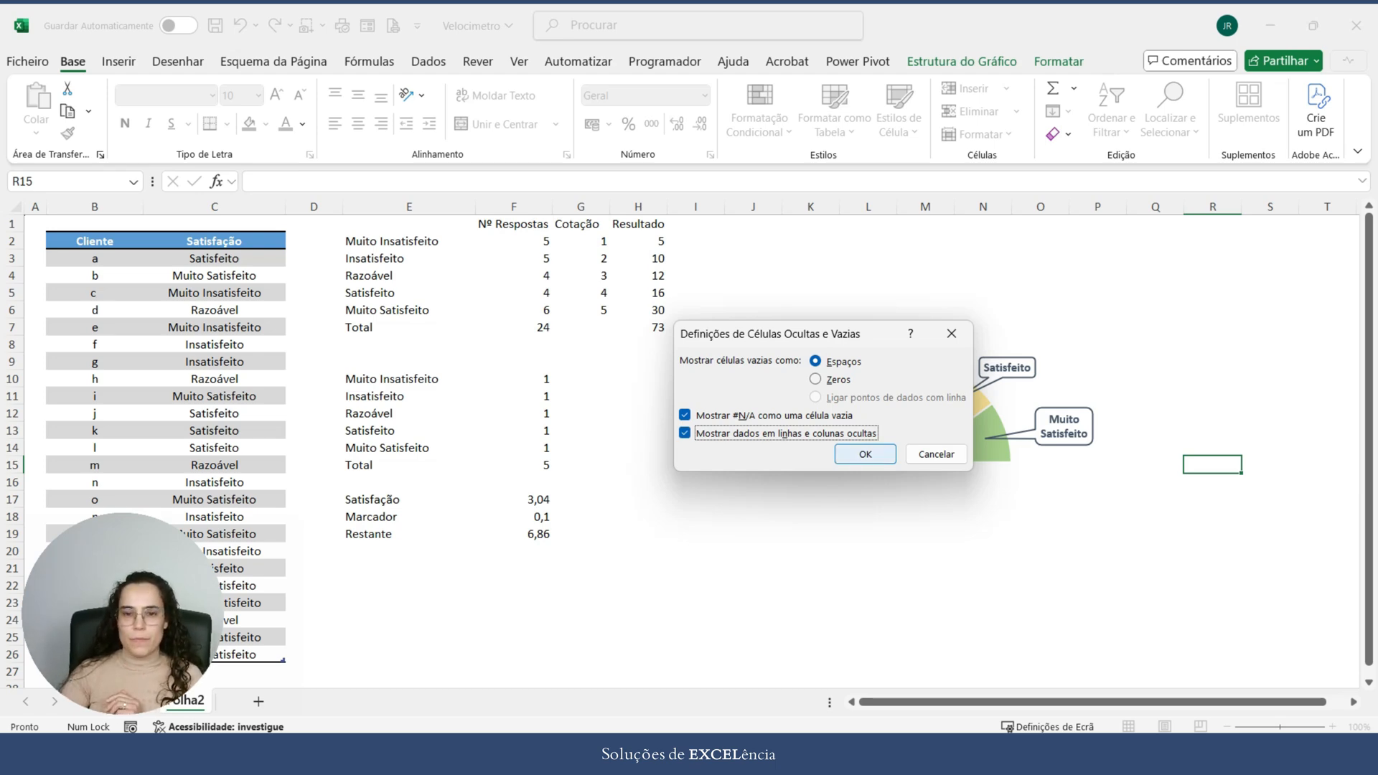
{"action": "left_click", "coordinate": [865, 454]}
{"action": "left_click", "coordinate": [975, 523]}
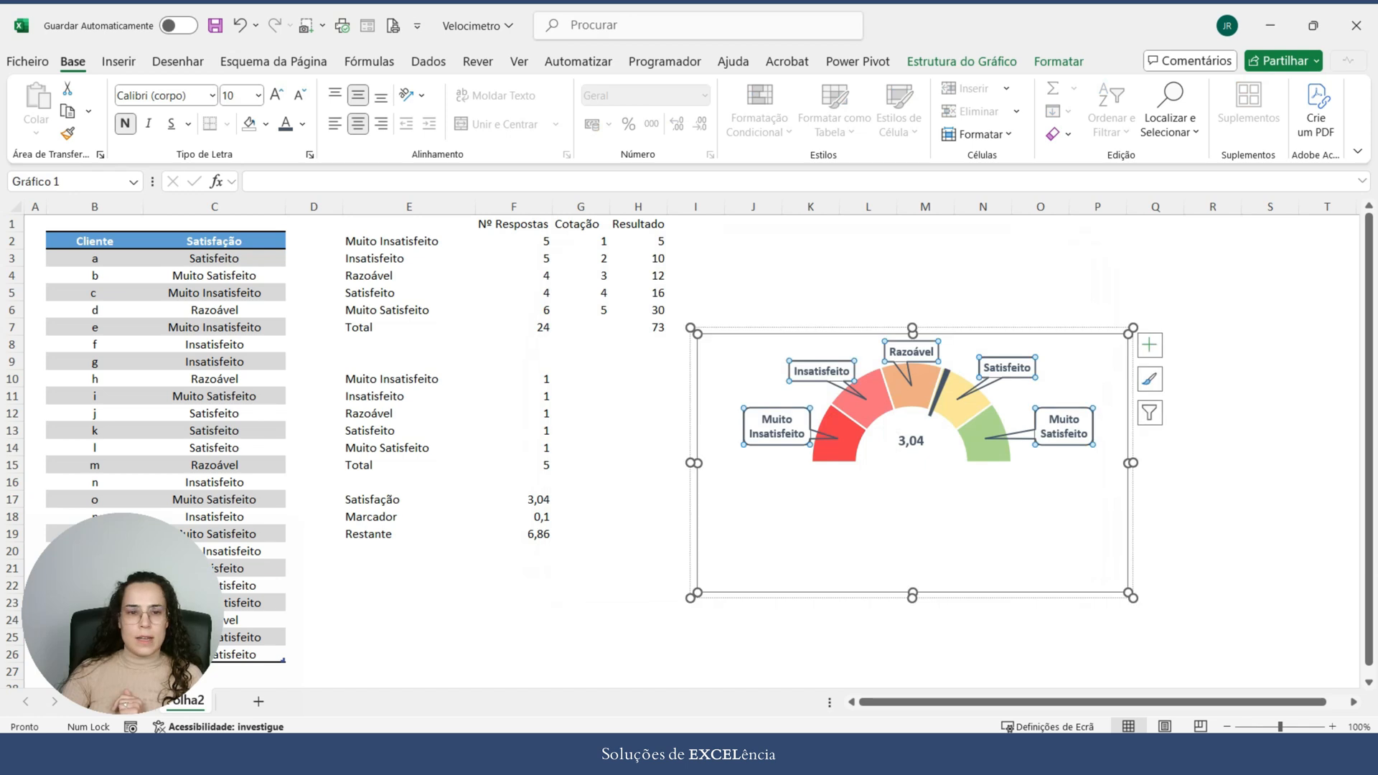
Step: Hide columns E to H containing the calculation tables
{"action": "left_click_drag", "start_coordinate": [409, 207], "coordinate": [646, 206]}
{"action": "right_click", "coordinate": [637, 316]}
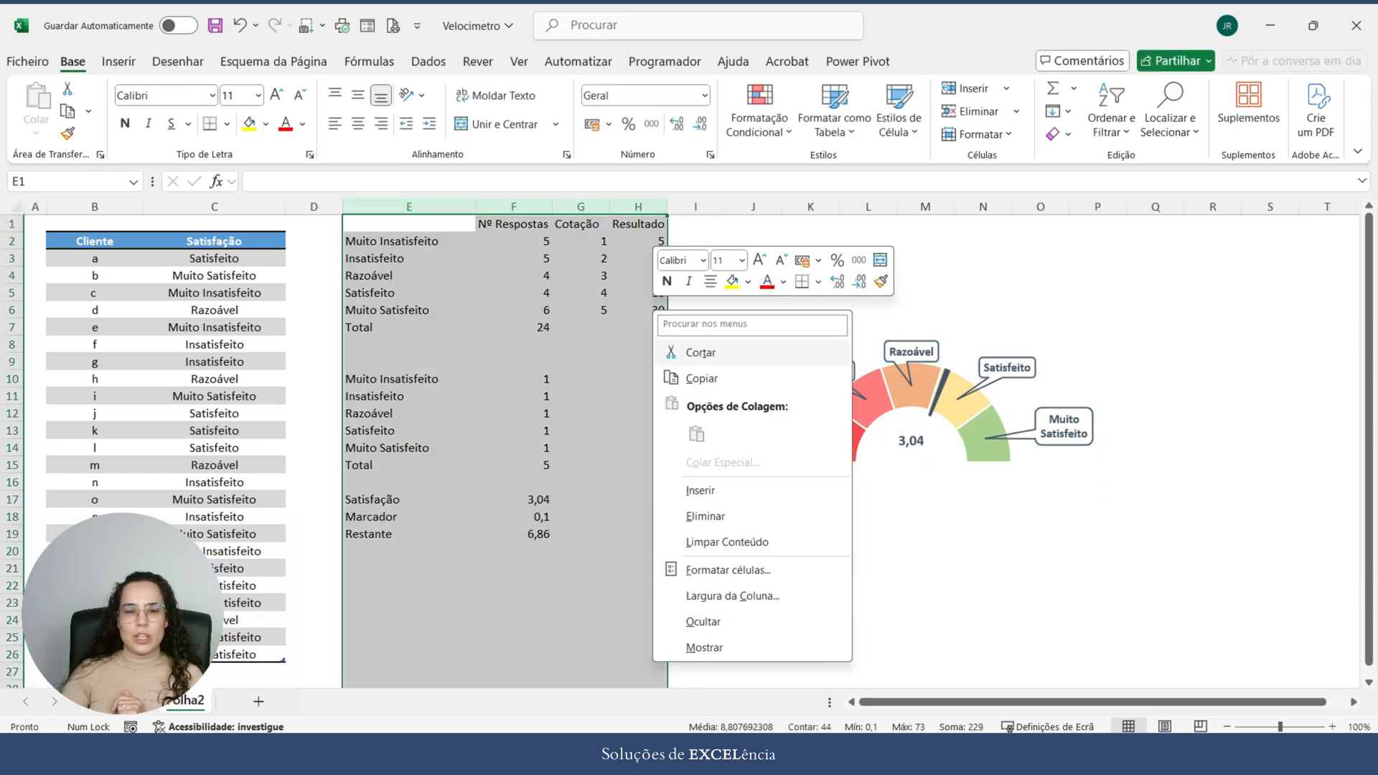
{"action": "left_click", "coordinate": [689, 620]}
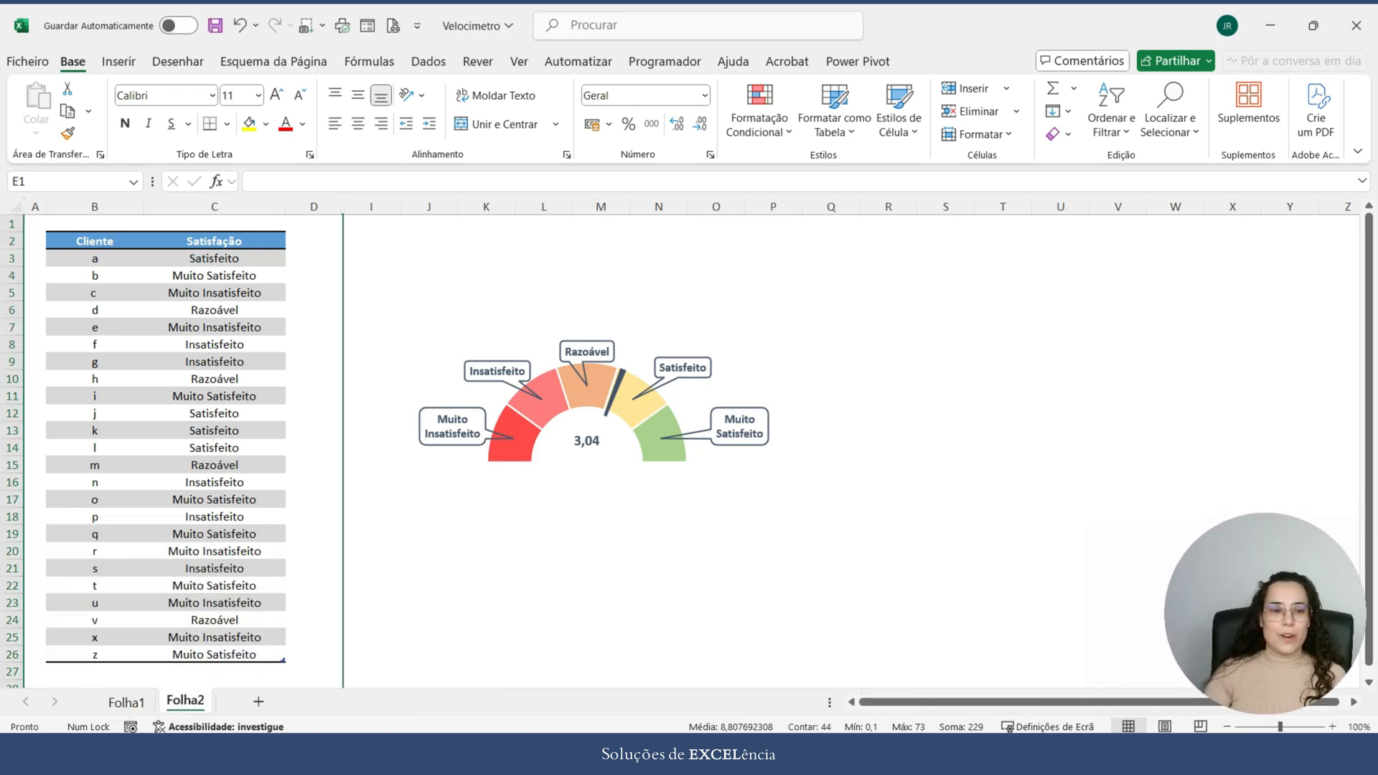
Step: Test the gauge by filling Satisfeito from C3 down to C18 in the client table
{"action": "left_click", "coordinate": [214, 258]}
{"action": "left_click_drag", "start_coordinate": [286, 267], "coordinate": [285, 518]}
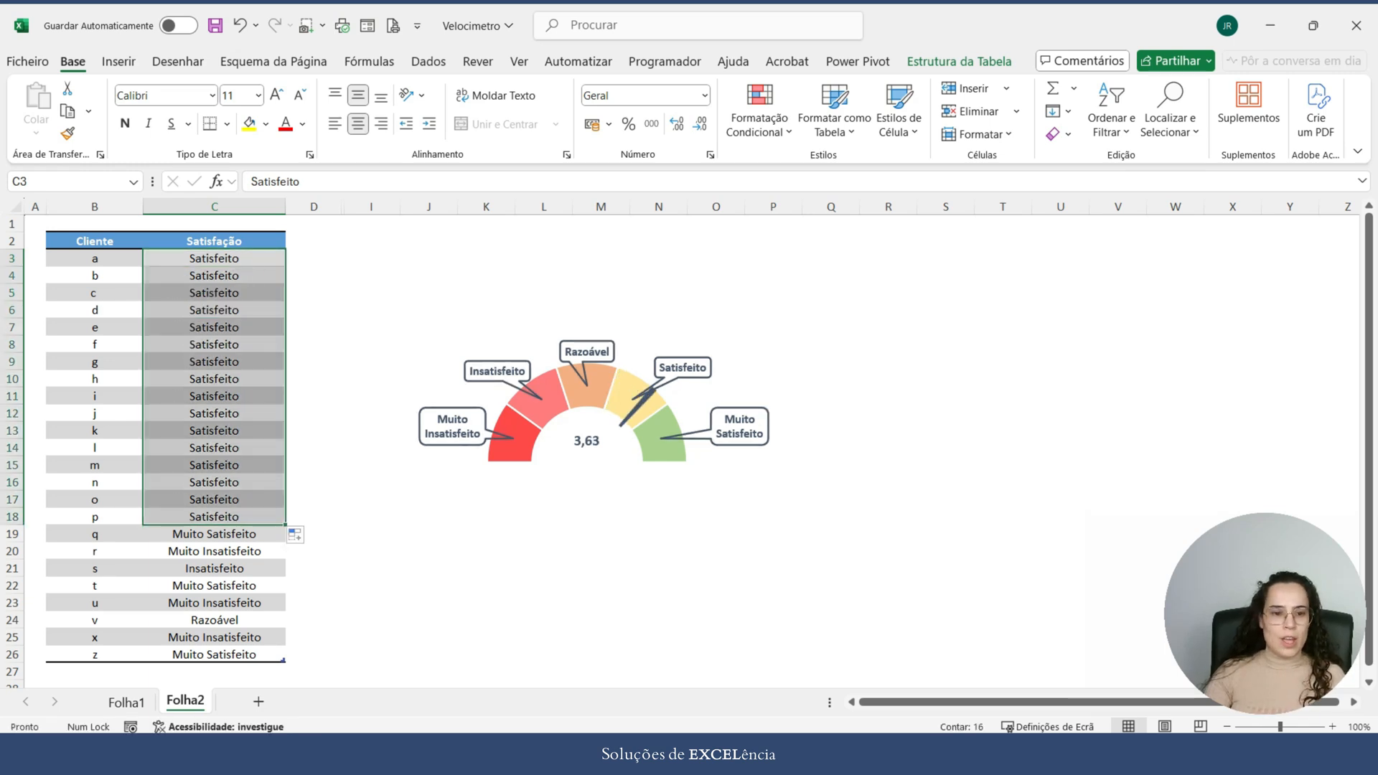
Step: Test the gauge by filling Muito Insatisfeito from C20 up to C3 and Muito Satisfeito from C26 up to C4
{"action": "left_click", "coordinate": [214, 551]}
{"action": "left_click_drag", "start_coordinate": [286, 560], "coordinate": [286, 257]}
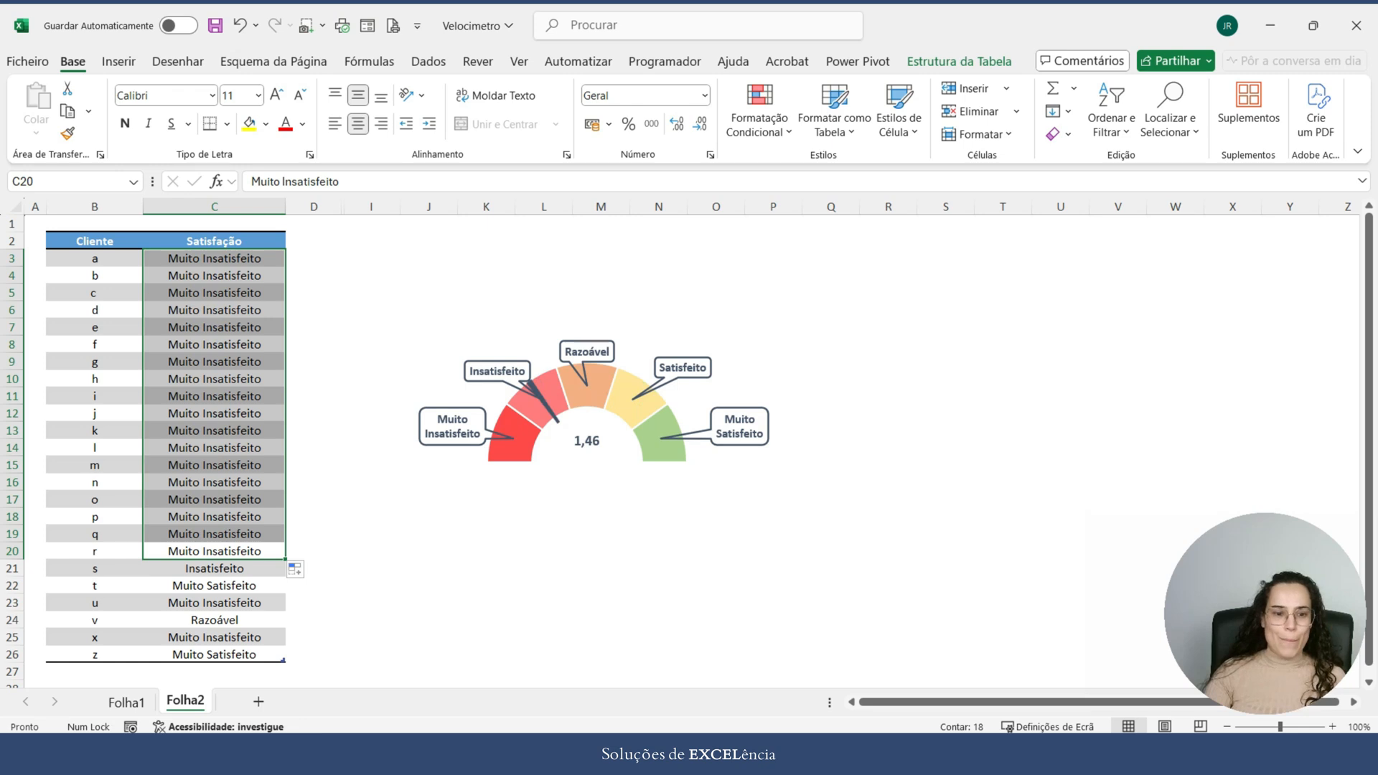
{"action": "left_click", "coordinate": [215, 654]}
{"action": "left_click_drag", "start_coordinate": [285, 662], "coordinate": [285, 276]}
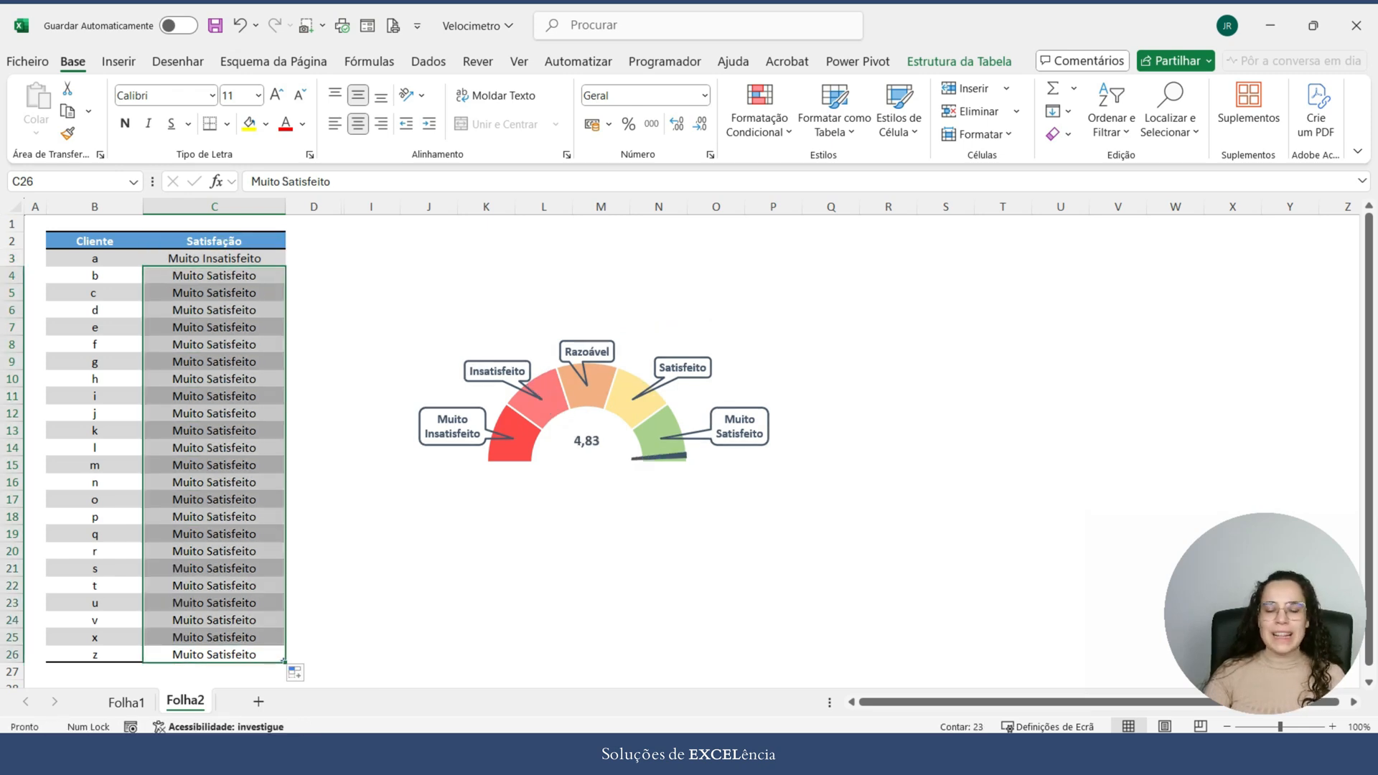